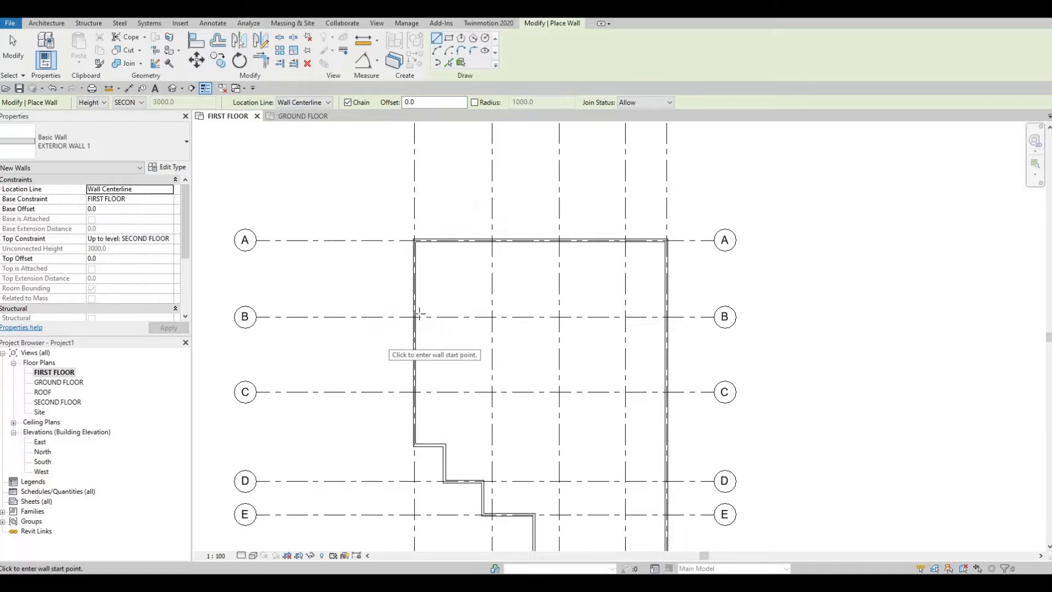
{"action": "scroll", "coordinate": [417, 314], "scroll_direction": "up", "scroll_amount": 2}
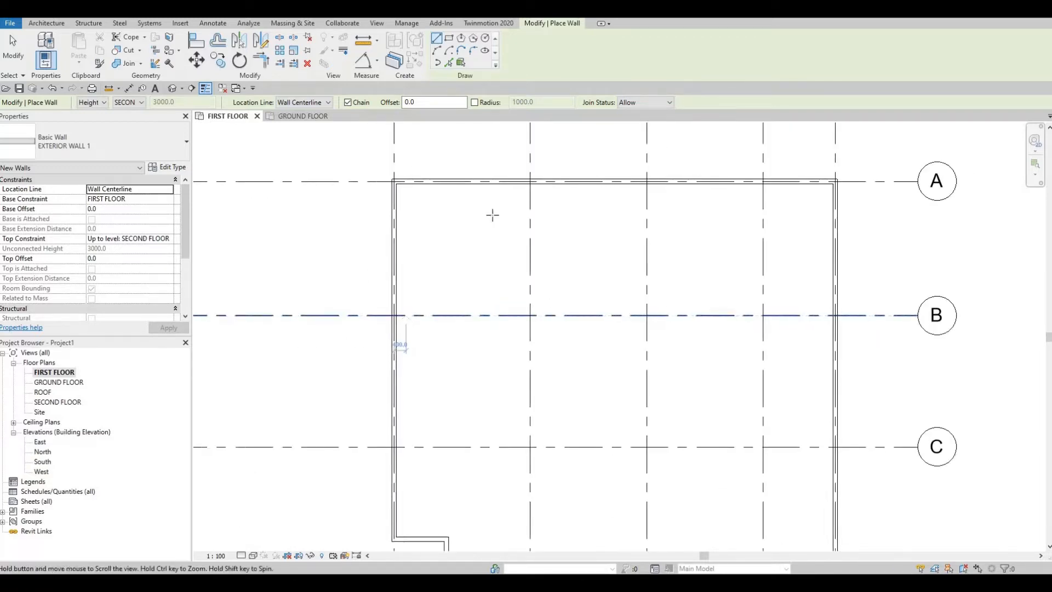
{"action": "scroll", "coordinate": [493, 263], "scroll_direction": "down", "scroll_amount": 2}
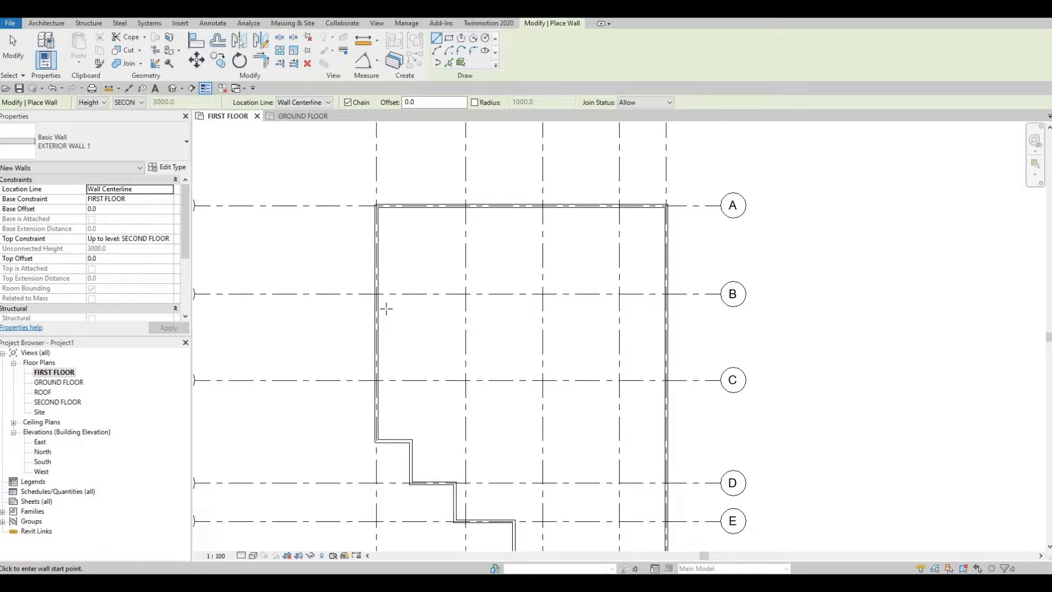
{"action": "scroll", "coordinate": [400, 283], "scroll_direction": "up", "scroll_amount": 3}
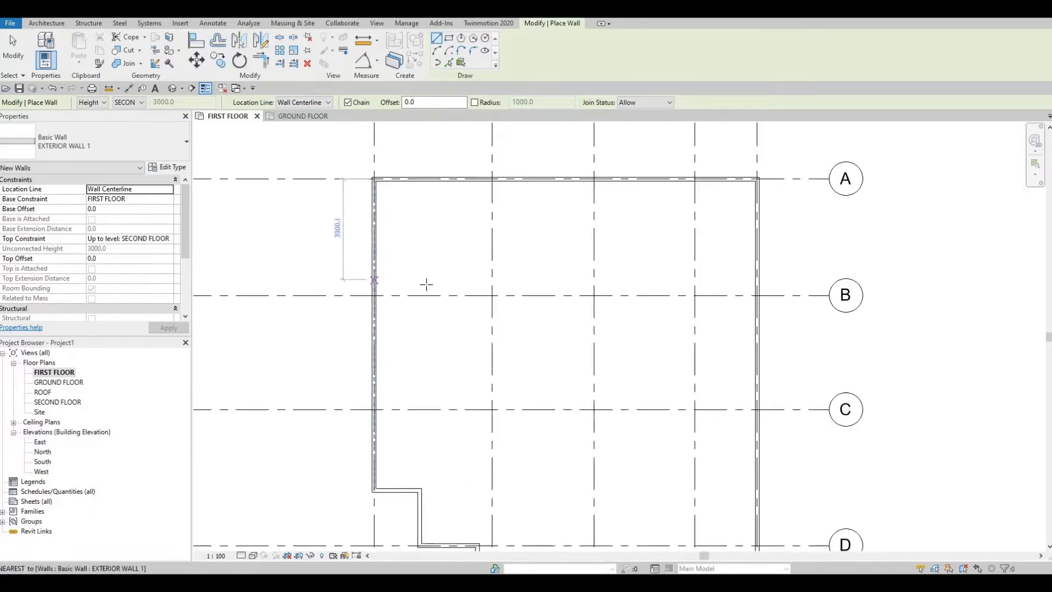
{"action": "scroll", "coordinate": [430, 294], "scroll_direction": "down", "scroll_amount": 5}
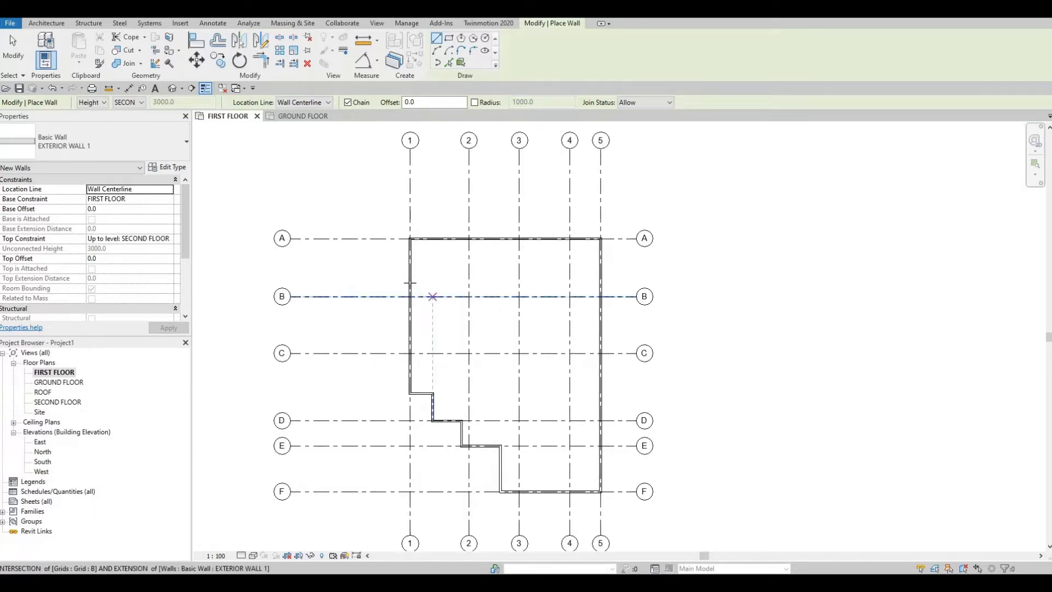
{"action": "key", "text": "Escape"}
{"action": "key", "text": "Escape"}
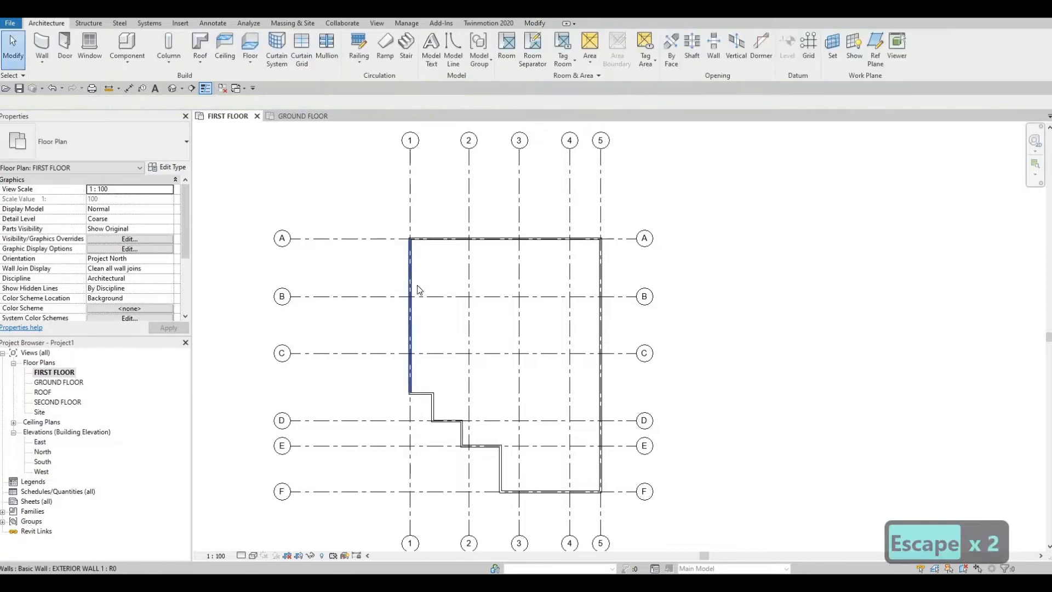
- Create a similar EXTERIOR WALL 1 segment from the intersection of grids 1 and B, running 1835 mm along grid B towards grid 2
{"action": "left_click", "coordinate": [411, 290]}
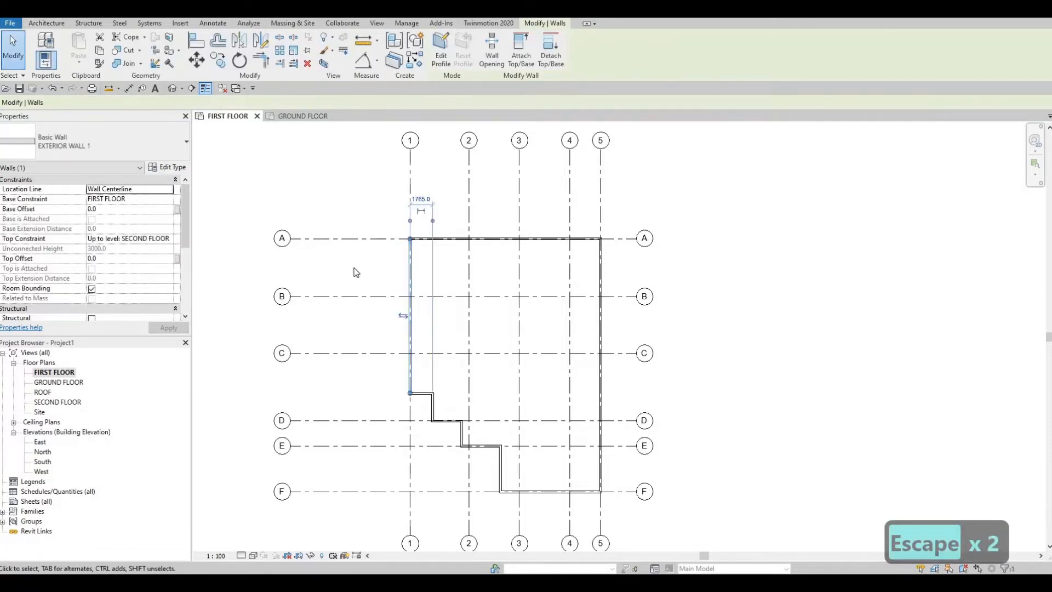
{"action": "key", "text": "c"}
{"action": "key", "text": "s"}
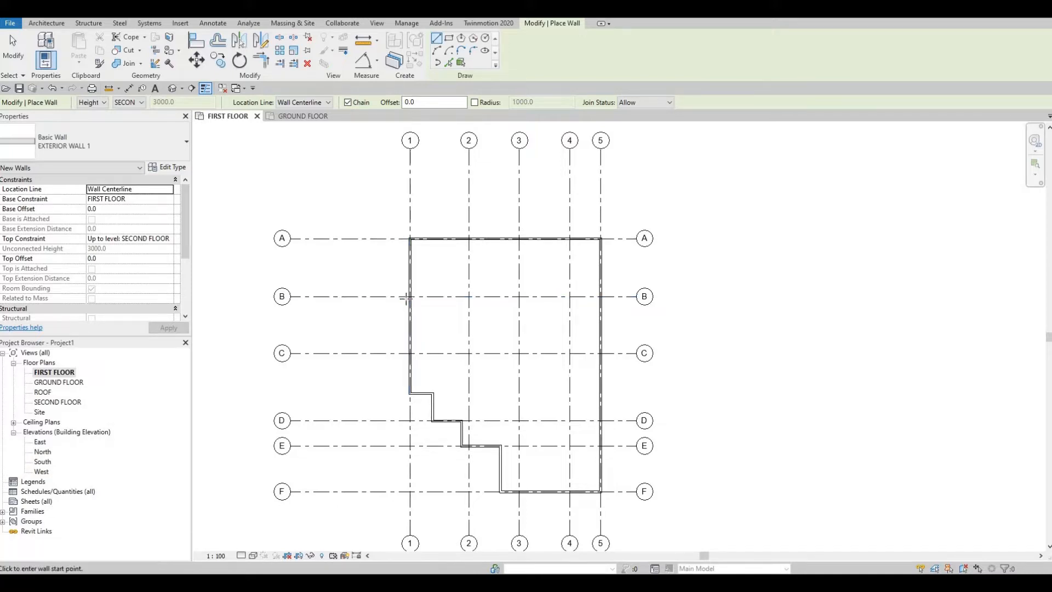
{"action": "scroll", "coordinate": [409, 296], "scroll_direction": "up", "scroll_amount": 3}
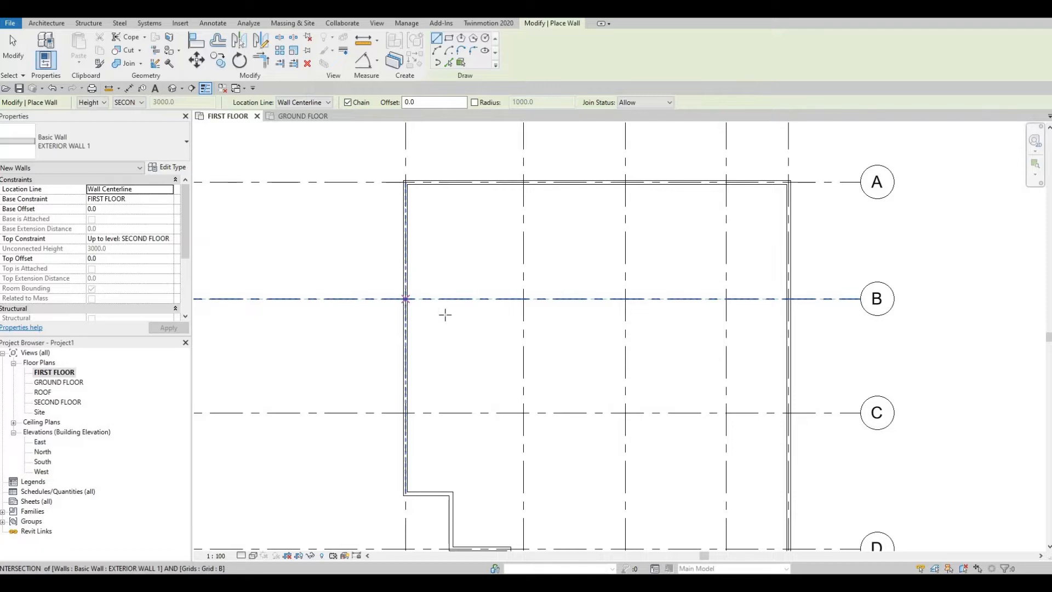
{"action": "scroll", "coordinate": [441, 313], "scroll_direction": "down", "scroll_amount": 3}
{"action": "scroll", "coordinate": [441, 323], "scroll_direction": "up", "scroll_amount": 3}
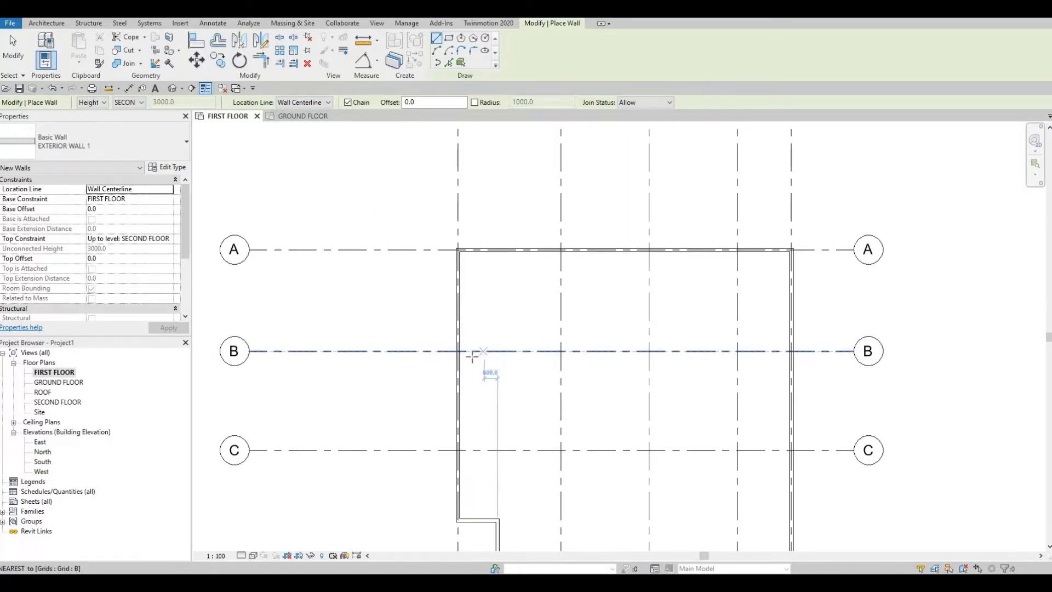
{"action": "scroll", "coordinate": [471, 356], "scroll_direction": "down", "scroll_amount": 2}
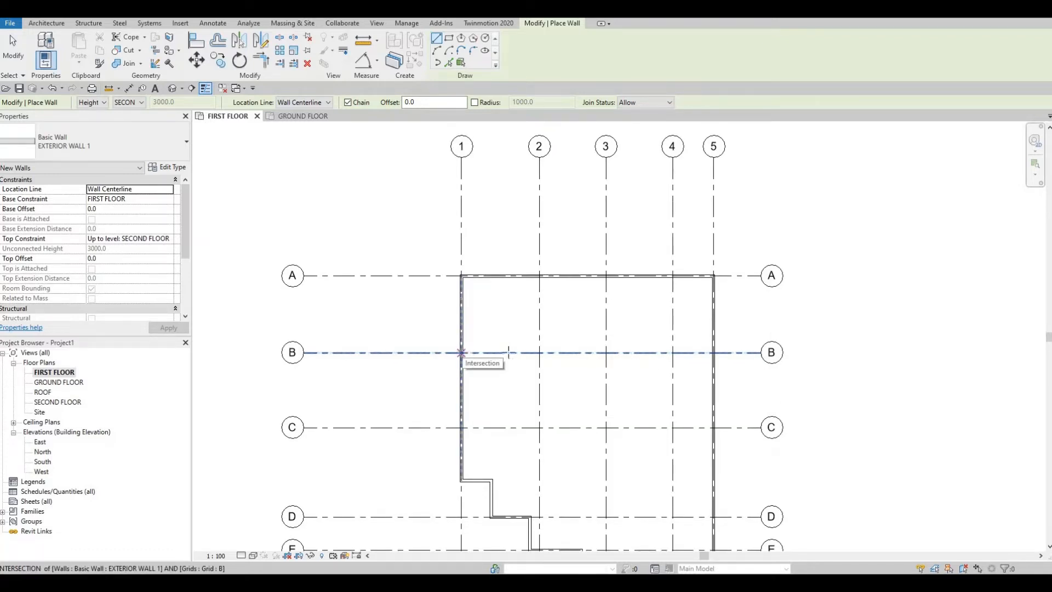
{"action": "left_click", "coordinate": [461, 353]}
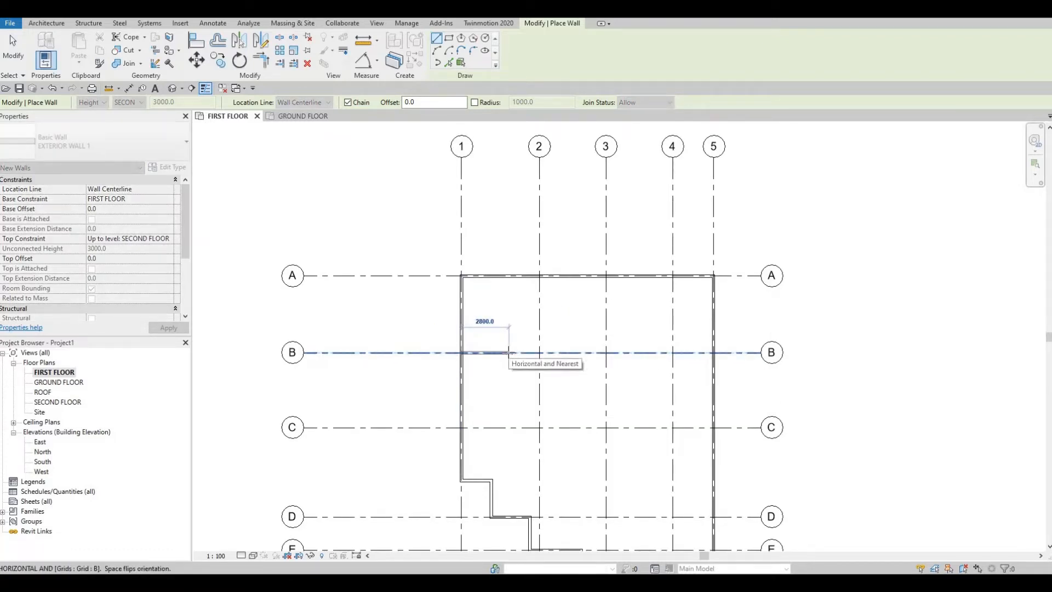
{"action": "scroll", "coordinate": [508, 352], "scroll_direction": "up", "scroll_amount": 2}
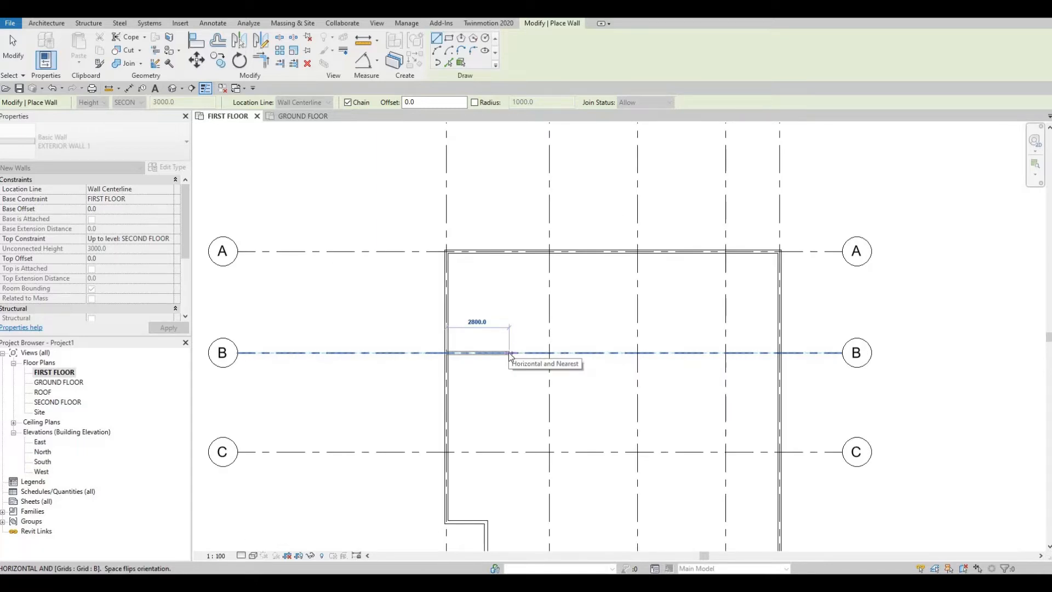
{"action": "type", "text": "1835"}
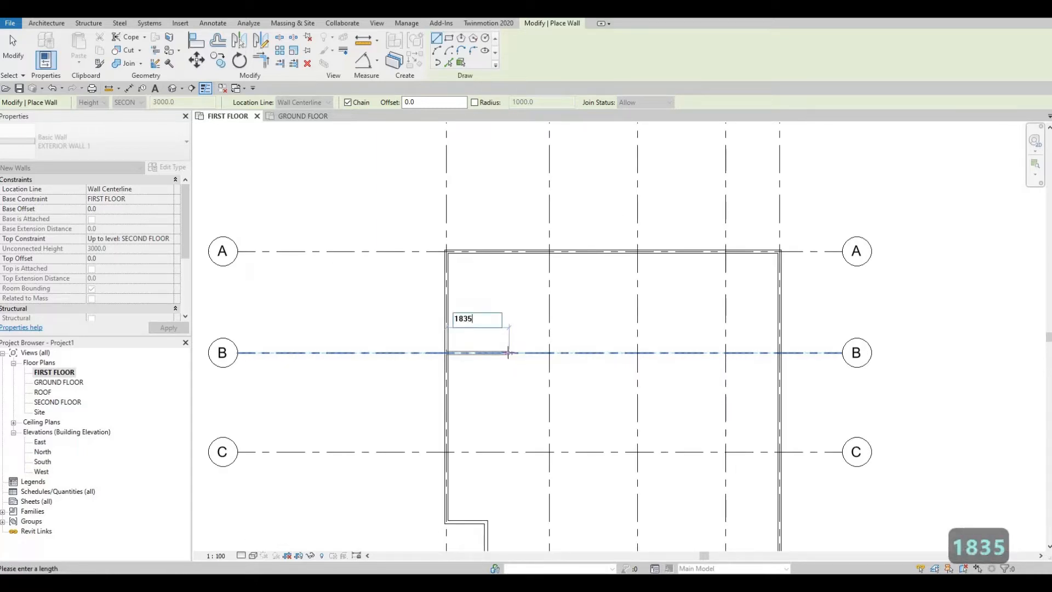
{"action": "key", "text": "Return"}
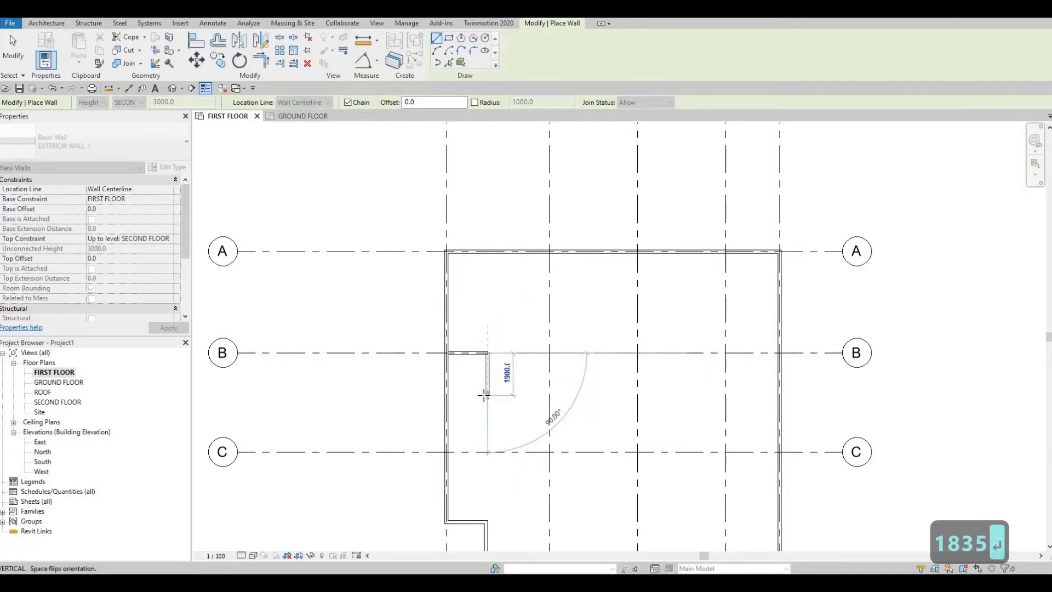
- Continue the wall chain 1565 mm perpendicular towards grid C and 5750 mm parallel to grid B towards grid 3
{"action": "type", "text": "1563"}
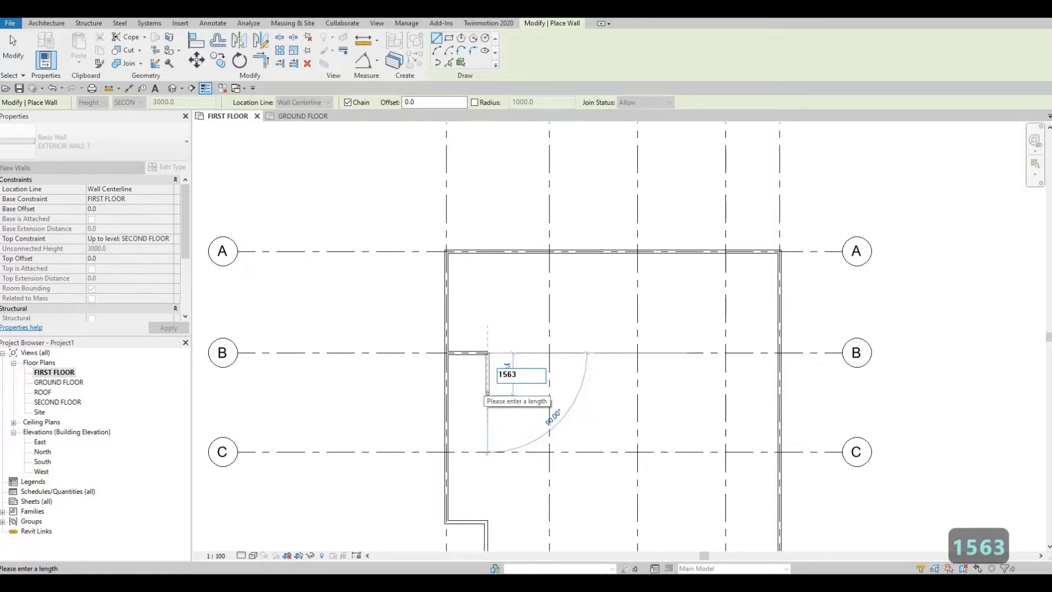
{"action": "key", "text": "BackSpace"}
{"action": "type", "text": "5"}
{"action": "key", "text": "Return"}
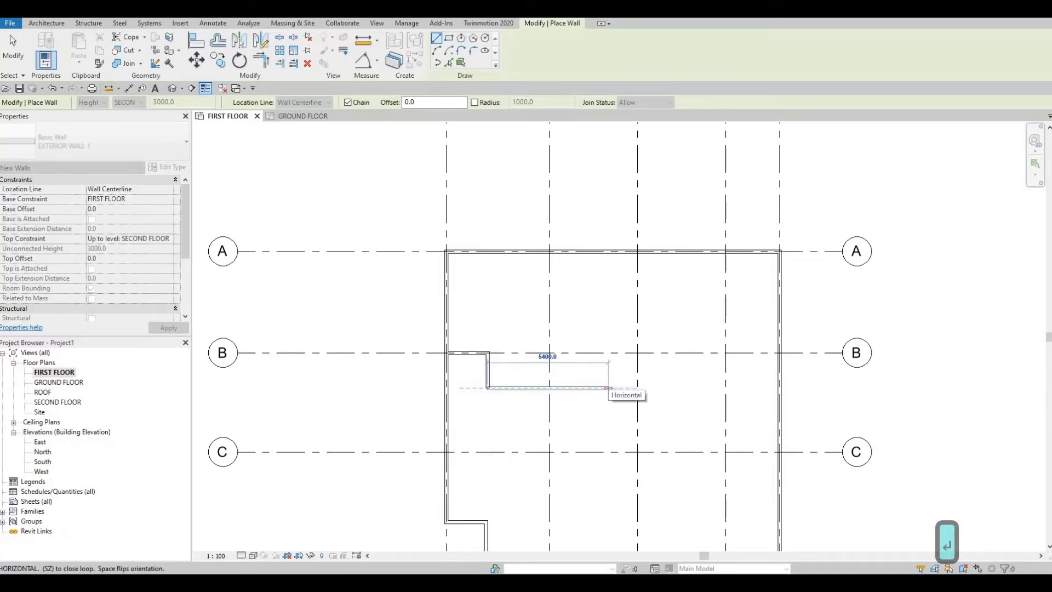
{"action": "type", "text": "57"}
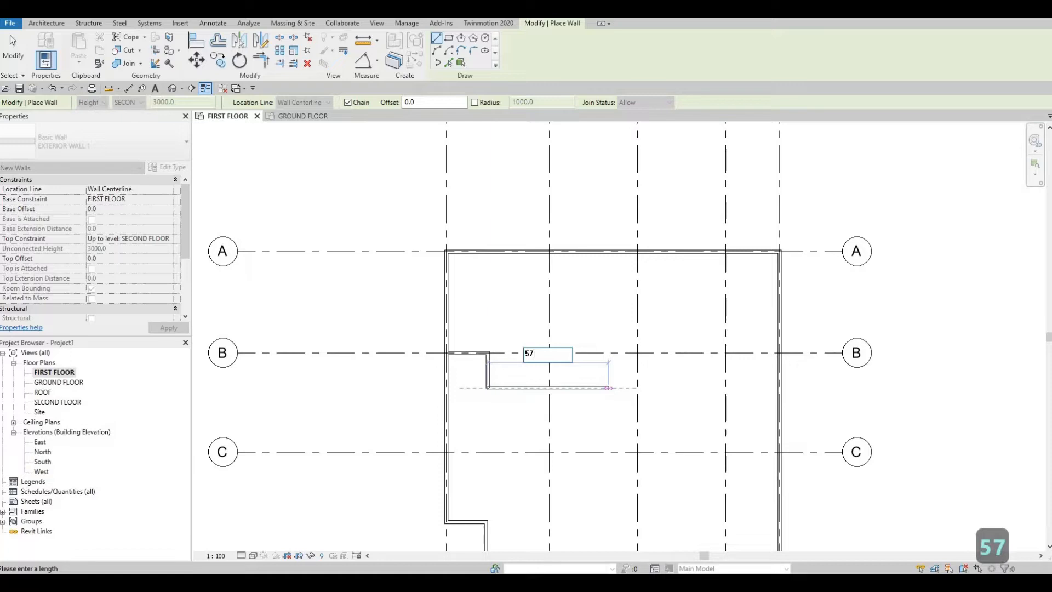
{"action": "type", "text": "50"}
{"action": "key", "text": "Return"}
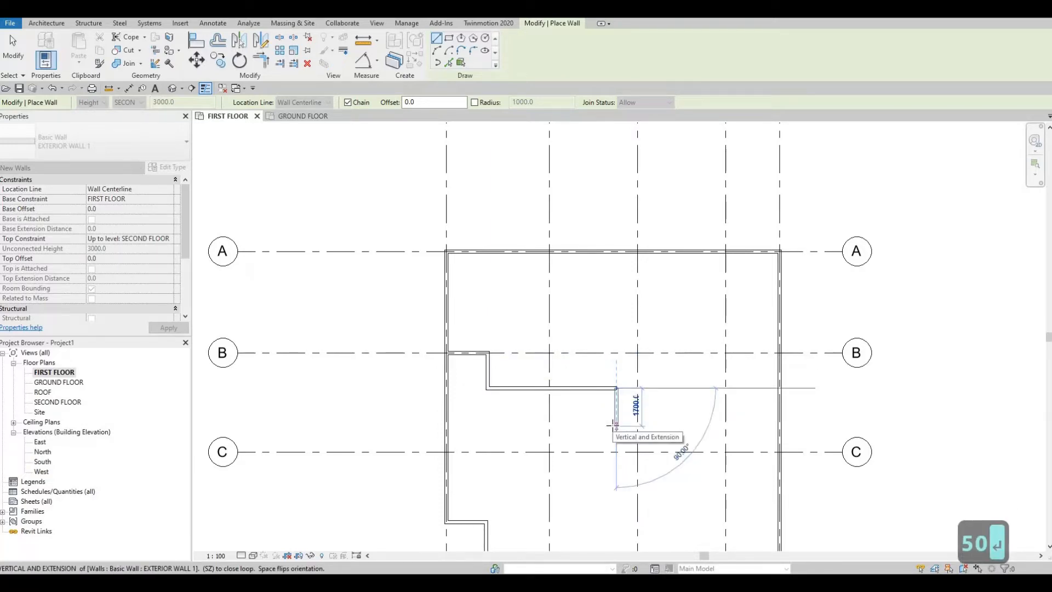
- Extend the wall chain 800 mm towards grid C and 3150 mm parallel to it, past grid 3
{"action": "type", "text": "8"}
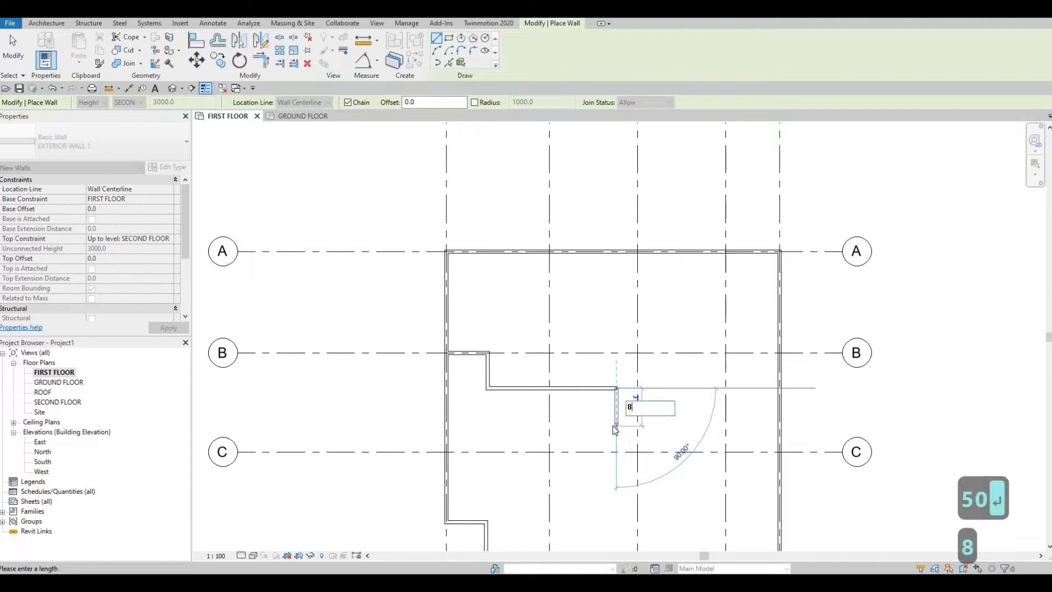
{"action": "type", "text": "00"}
{"action": "key", "text": "Return"}
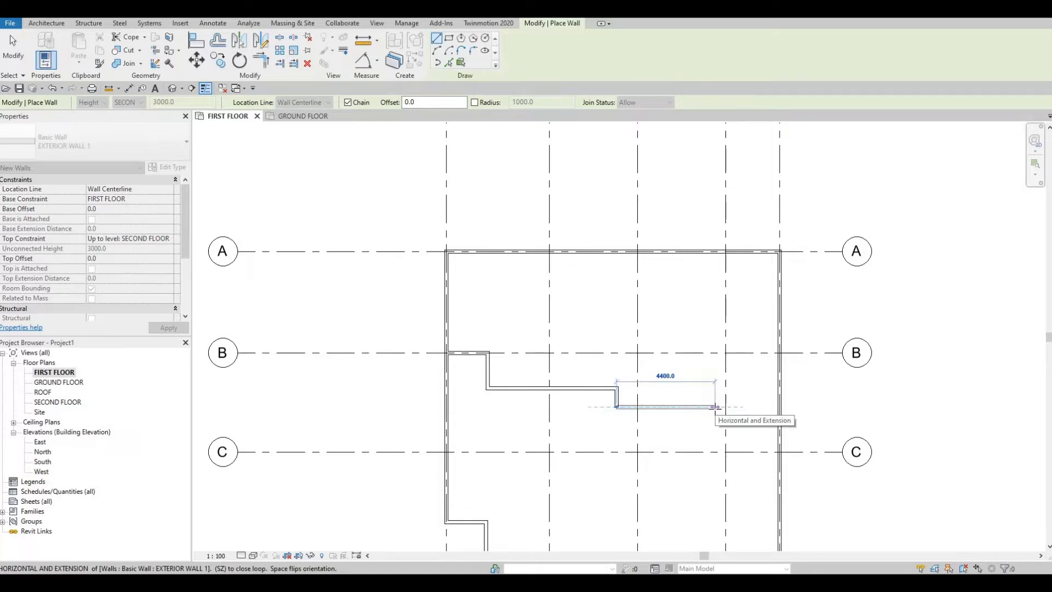
{"action": "type", "text": "3150"}
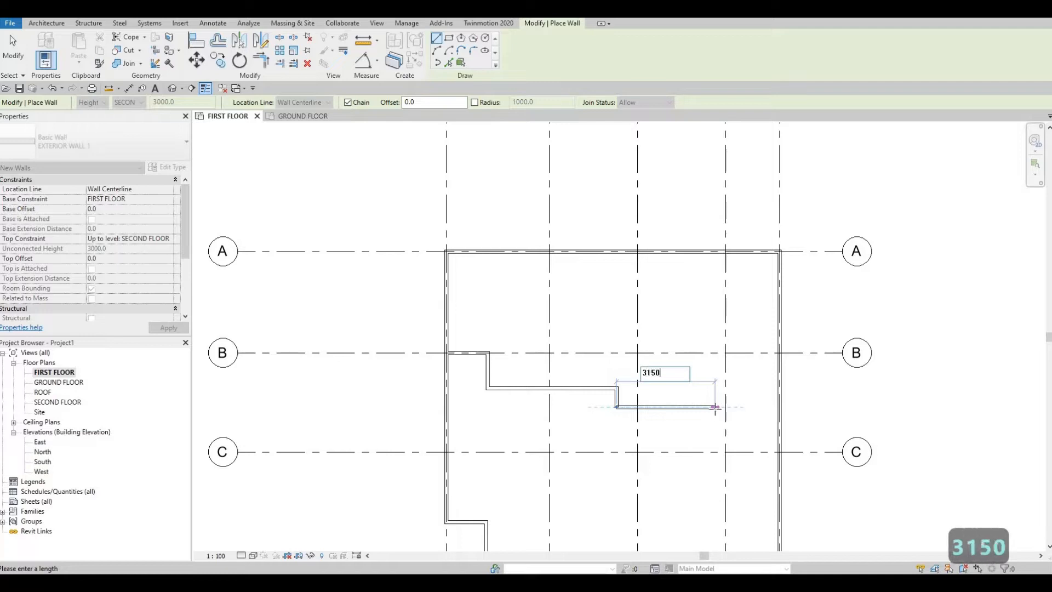
{"action": "key", "text": "Return"}
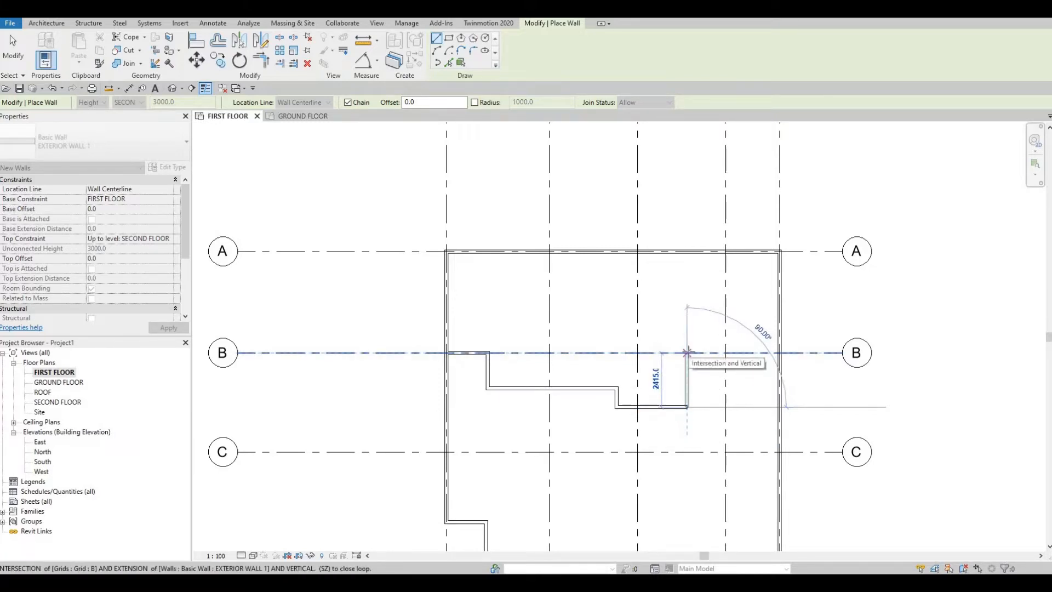
- Add a perpendicular wall segment 2465 mm long from the chain's end back up towards grid B
{"action": "type", "text": "2"}
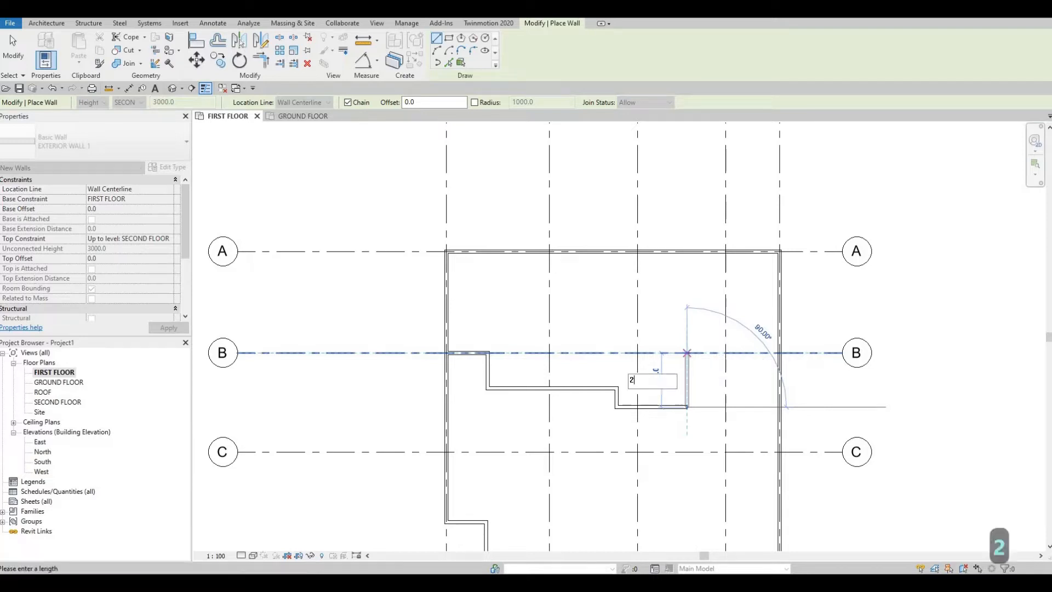
{"action": "type", "text": "465"}
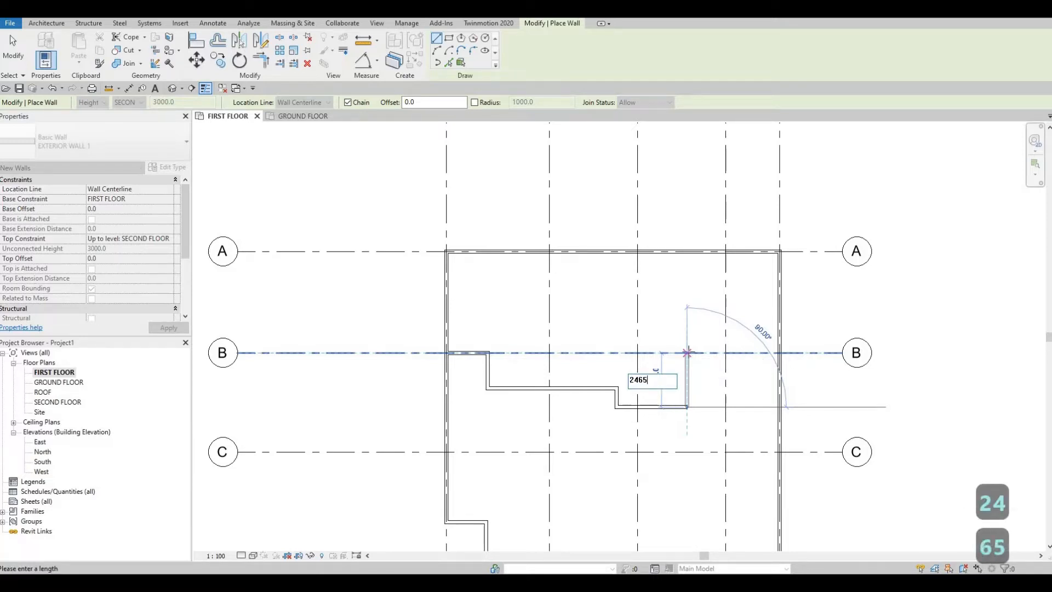
{"action": "key", "text": "Return"}
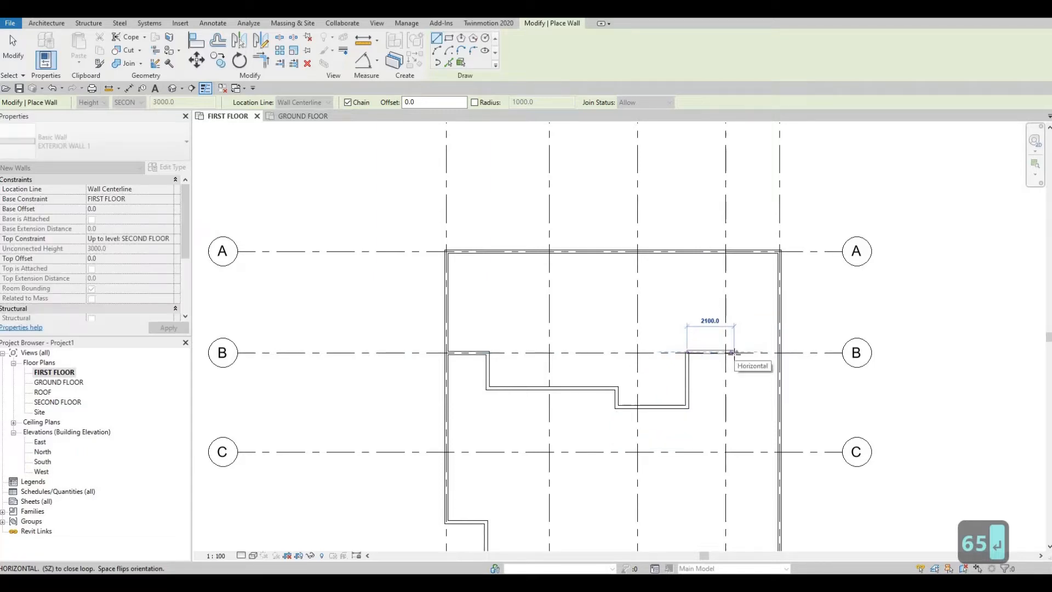
- Add a 1670 mm wall segment beside grid B, running from the chain's end towards grid 4
{"action": "type", "text": "1"}
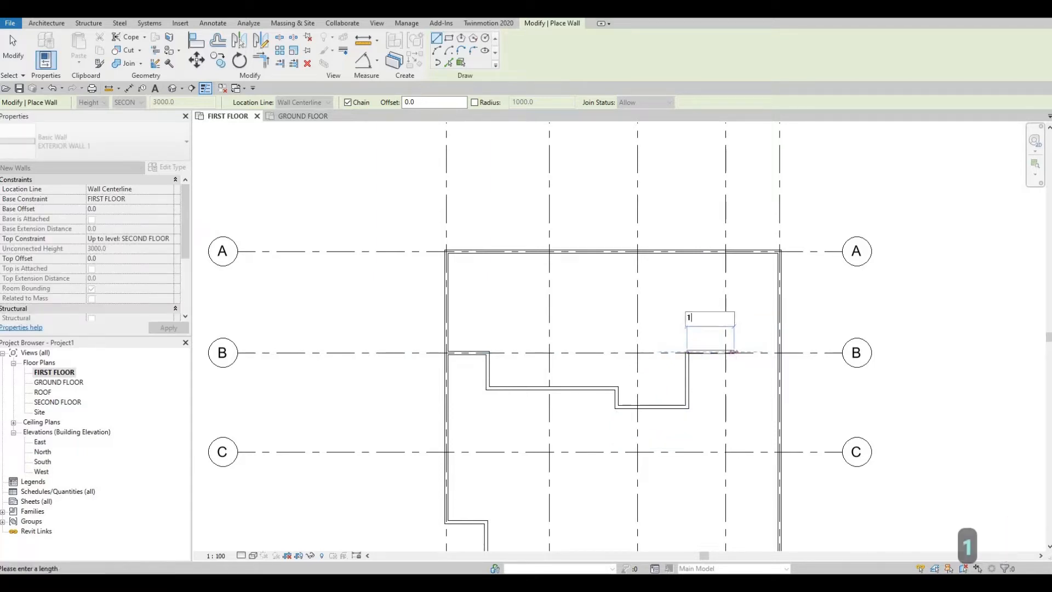
{"action": "type", "text": "670"}
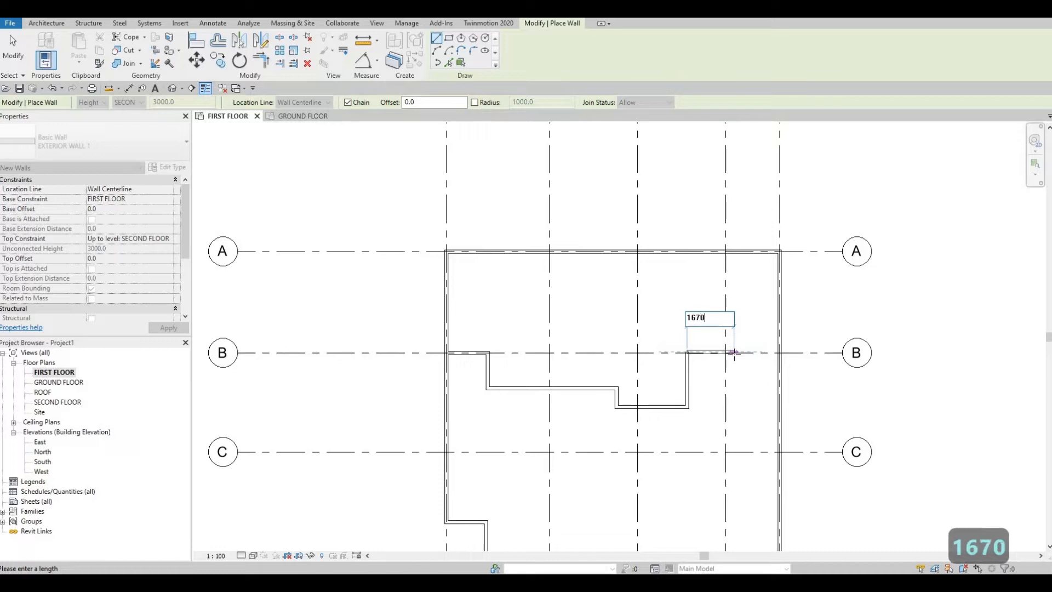
{"action": "key", "text": "Return"}
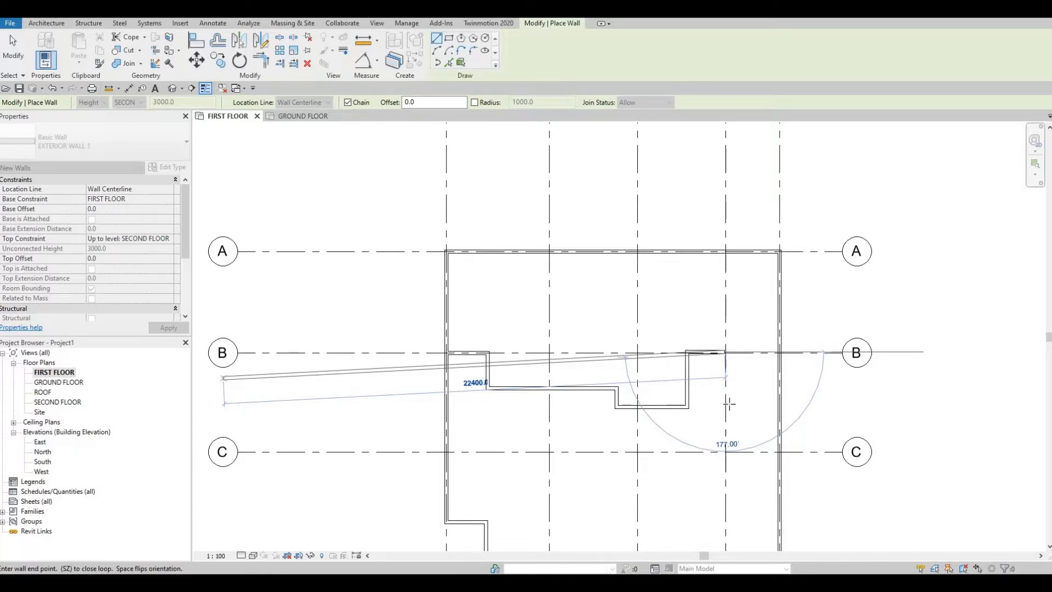
- End the wall chain and delete its last 1670 mm segment beside grid B
{"action": "middle_click_drag", "start_coordinate": [722, 382], "coordinate": [719, 365]}
{"action": "scroll", "coordinate": [724, 351], "scroll_direction": "up", "scroll_amount": 6}
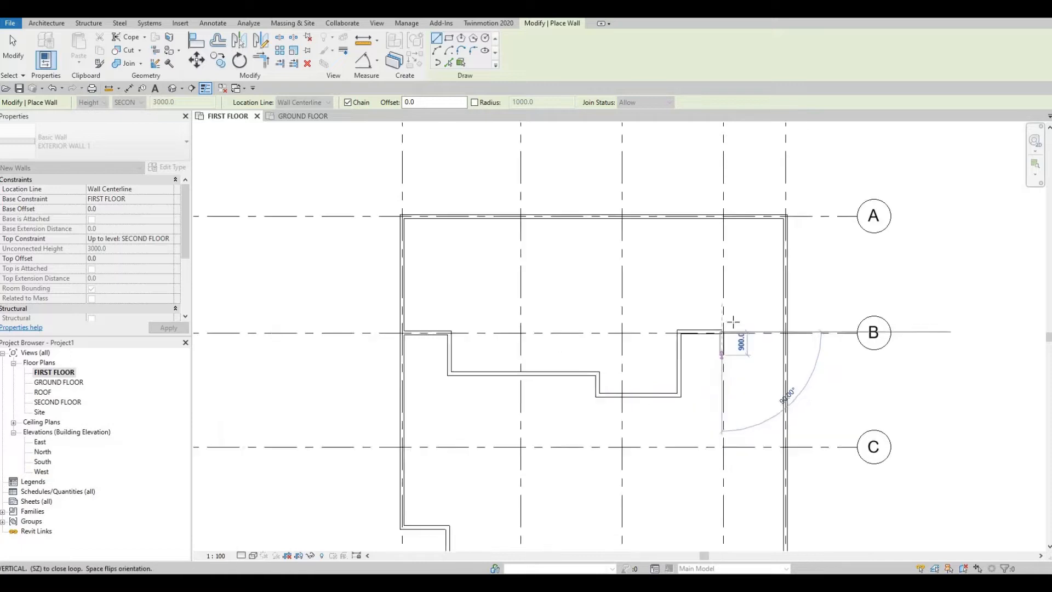
{"action": "key", "text": "Escape"}
{"action": "key", "text": "Escape"}
{"action": "key", "text": "Escape"}
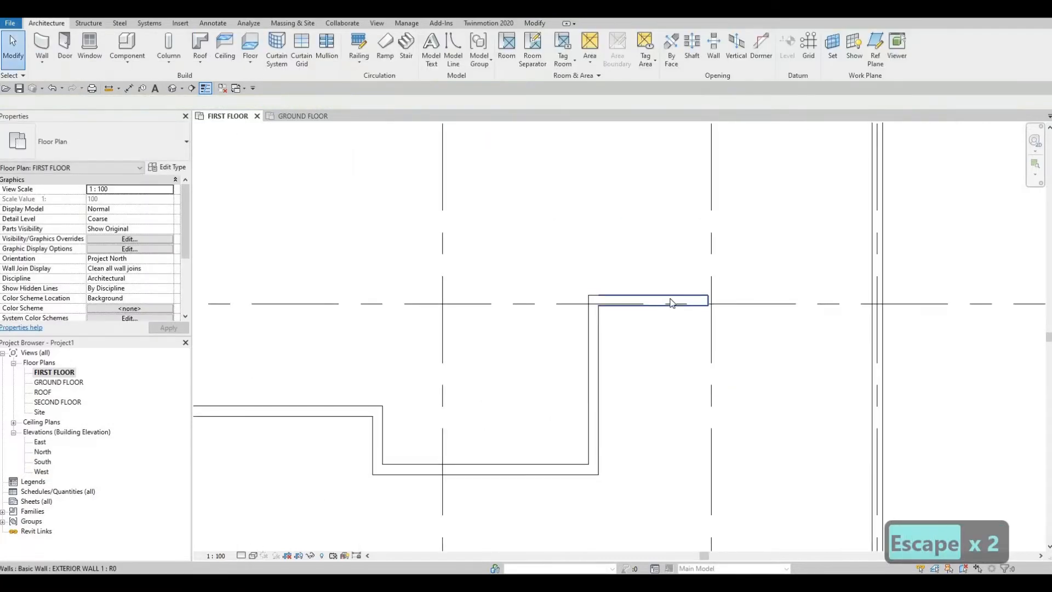
{"action": "scroll", "coordinate": [671, 307], "scroll_direction": "down", "scroll_amount": 3}
{"action": "left_click", "coordinate": [668, 305]}
{"action": "scroll", "coordinate": [669, 305], "scroll_direction": "up", "scroll_amount": 2}
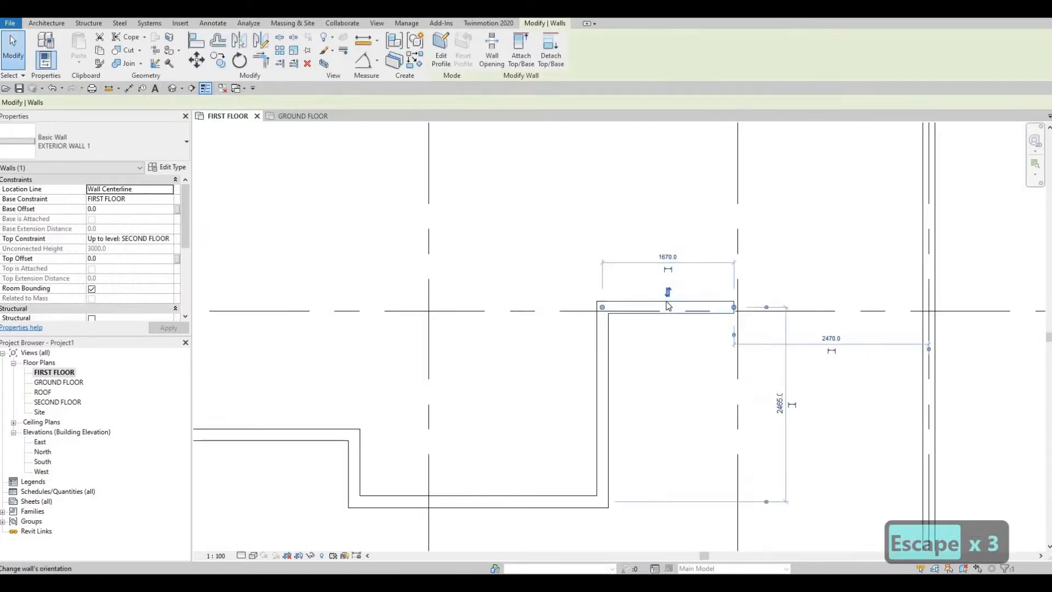
{"action": "key", "text": "Delete"}
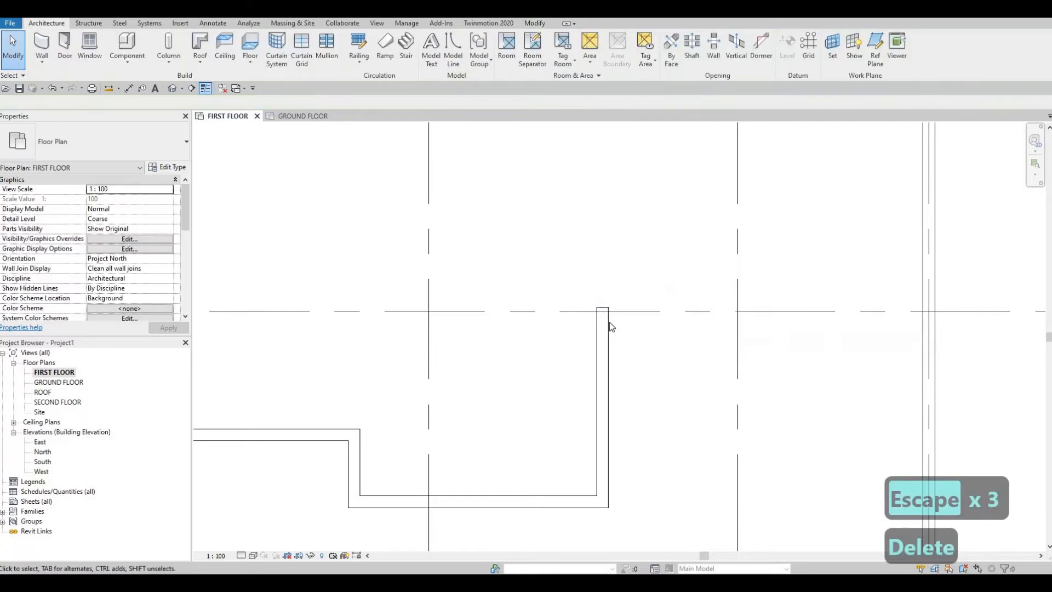
- Start a matching EXTERIOR WALL 1 at the open wall end on grid B and run it along grid B to grid 4
{"action": "left_click", "coordinate": [590, 346]}
{"action": "key", "text": "c"}
{"action": "key", "text": "s"}
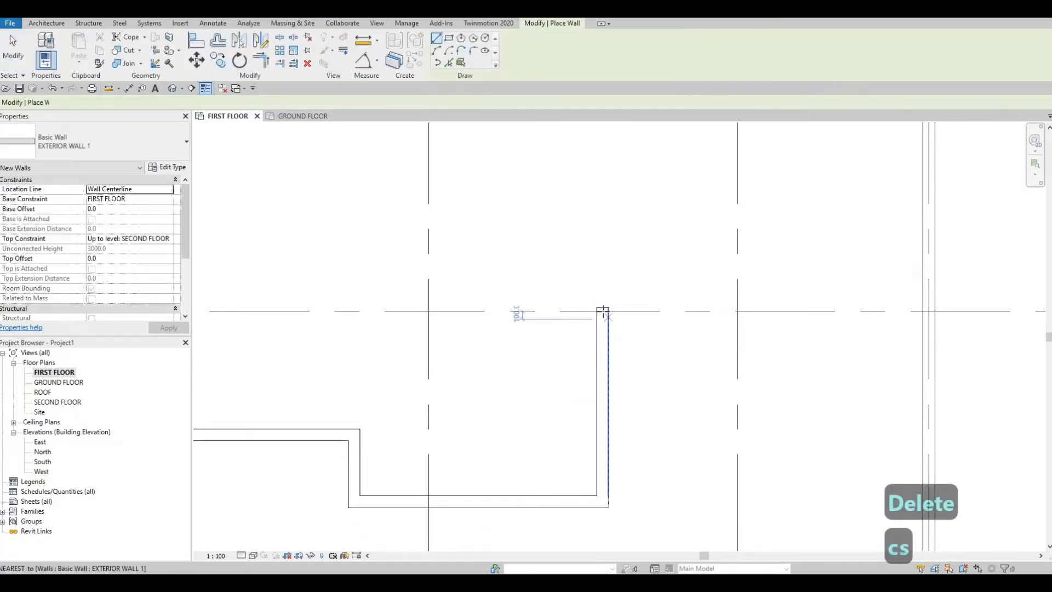
{"action": "left_click", "coordinate": [603, 311]}
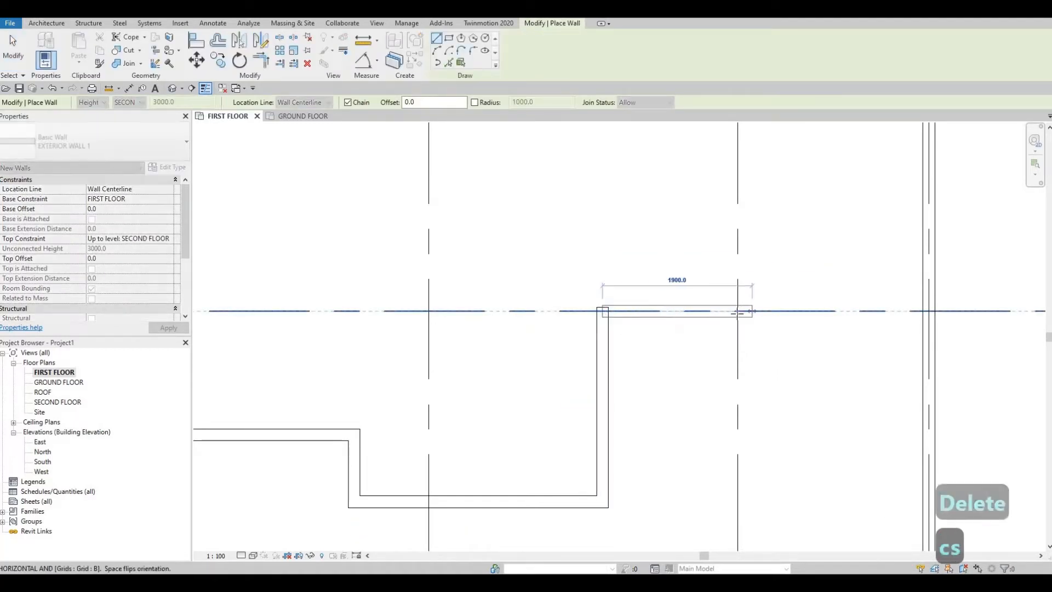
{"action": "scroll", "coordinate": [737, 312], "scroll_direction": "down", "scroll_amount": 2}
{"action": "scroll", "coordinate": [737, 312], "scroll_direction": "down", "scroll_amount": 4}
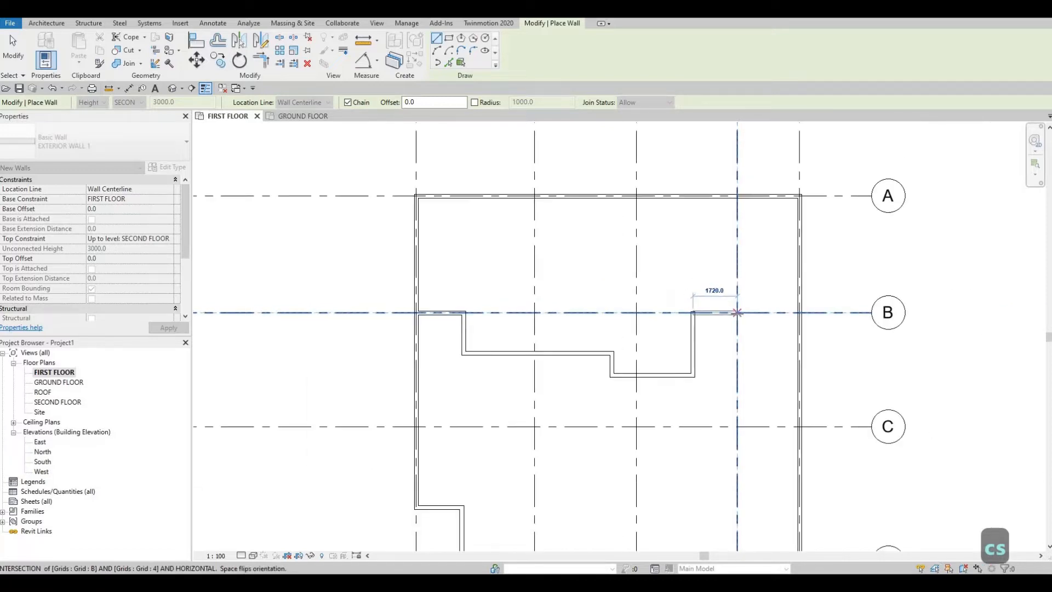
{"action": "scroll", "coordinate": [737, 313], "scroll_direction": "up", "scroll_amount": 2}
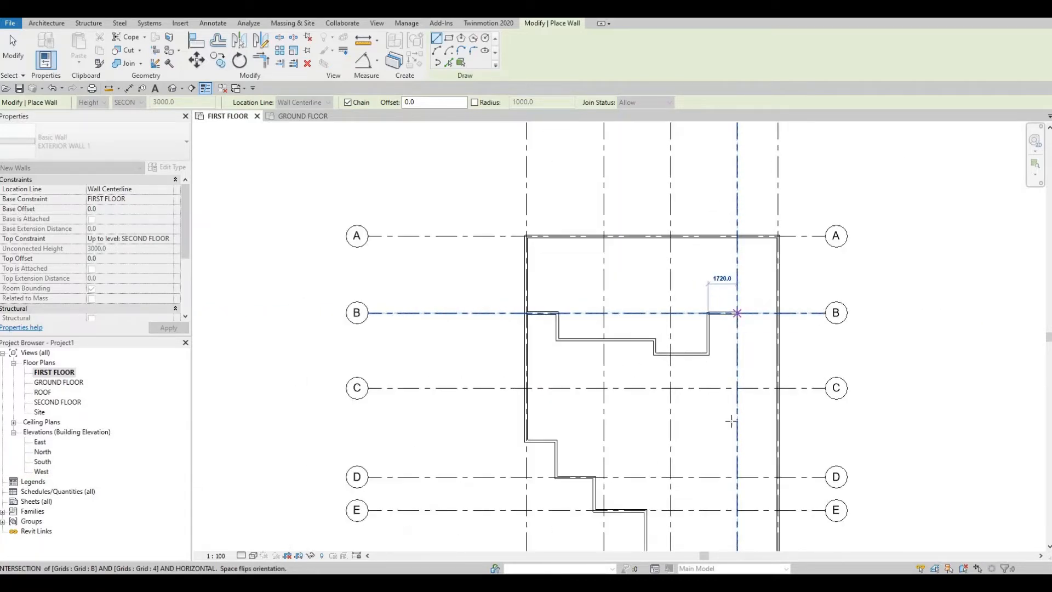
{"action": "left_click", "coordinate": [737, 313]}
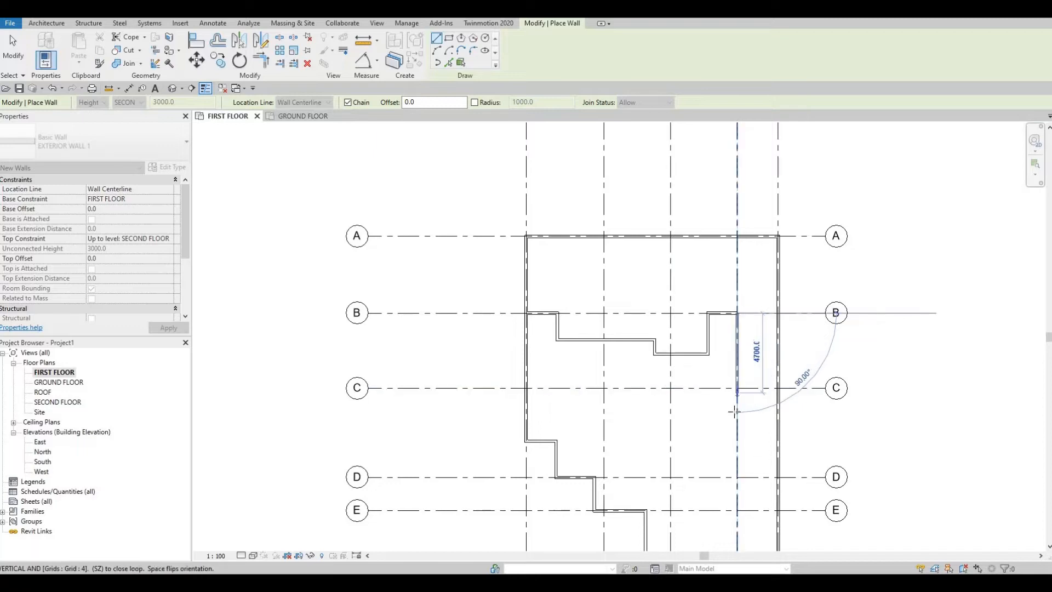
- Extend the wall chain 7500 mm along grid 4, from grid B past grid C towards grid D
{"action": "middle_click_drag", "start_coordinate": [736, 391], "coordinate": [740, 362]}
{"action": "scroll", "coordinate": [739, 361], "scroll_direction": "up", "scroll_amount": 3}
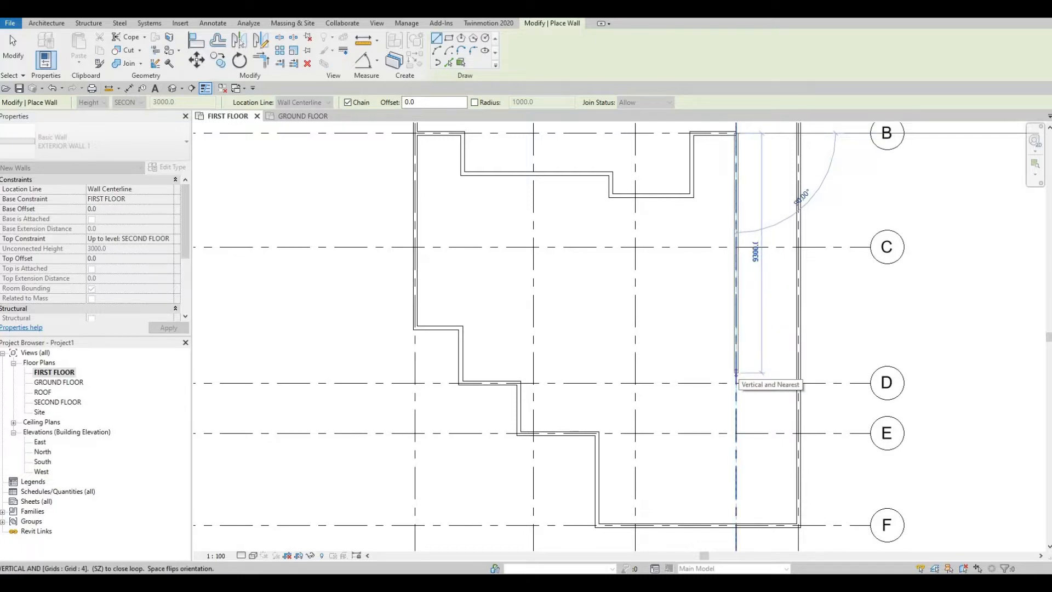
{"action": "type", "text": "7500"}
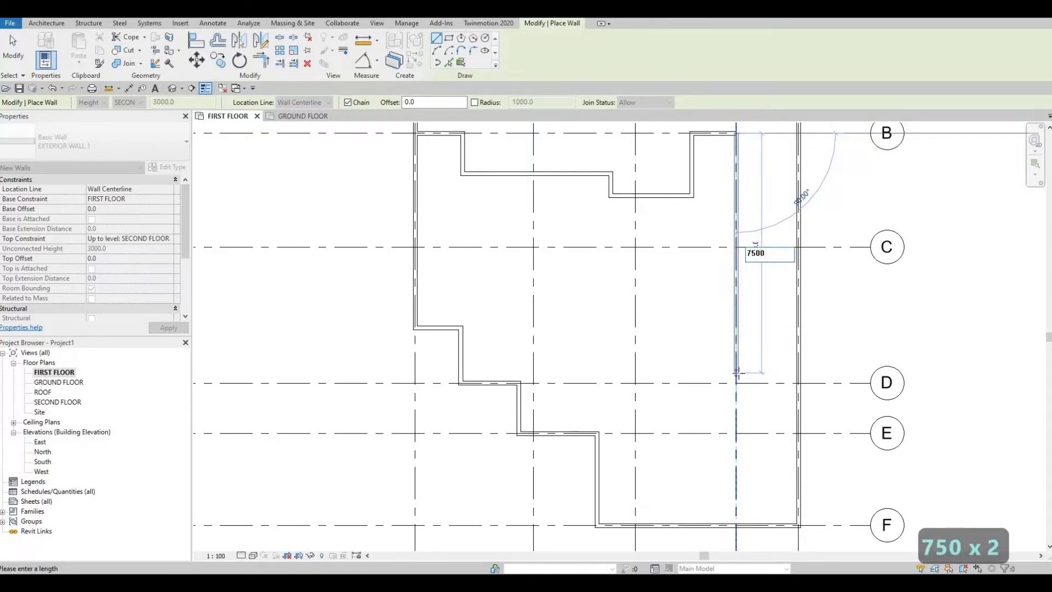
{"action": "key", "text": "Return"}
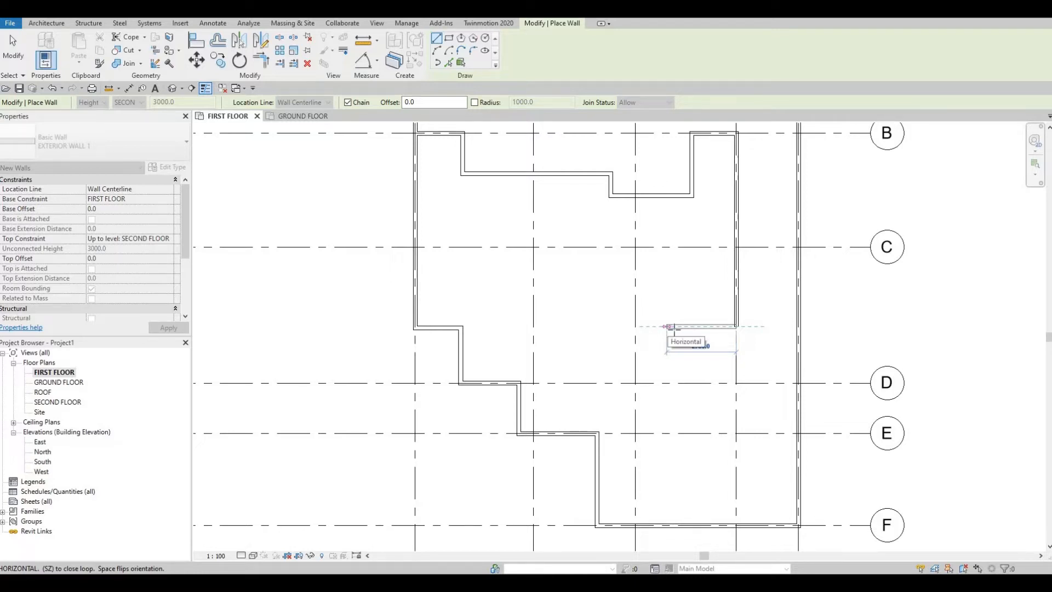
- Add a perpendicular 2935 mm wall segment from the chain's end at grid 4 back towards grid 3
{"action": "left_click", "coordinate": [675, 327]}
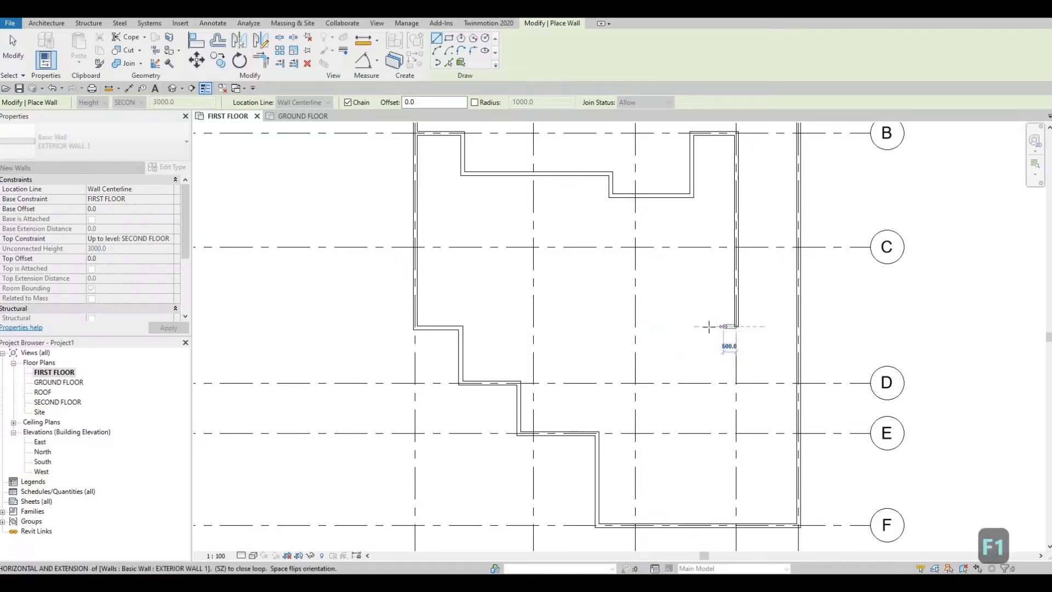
{"action": "scroll", "coordinate": [713, 328], "scroll_direction": "up", "scroll_amount": 3}
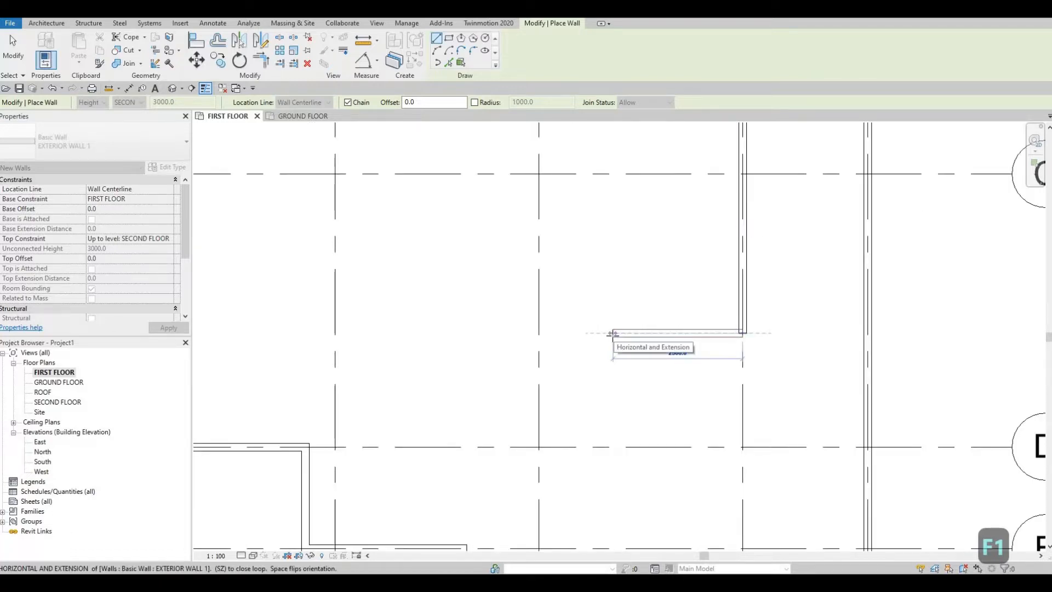
{"action": "type", "text": "29"}
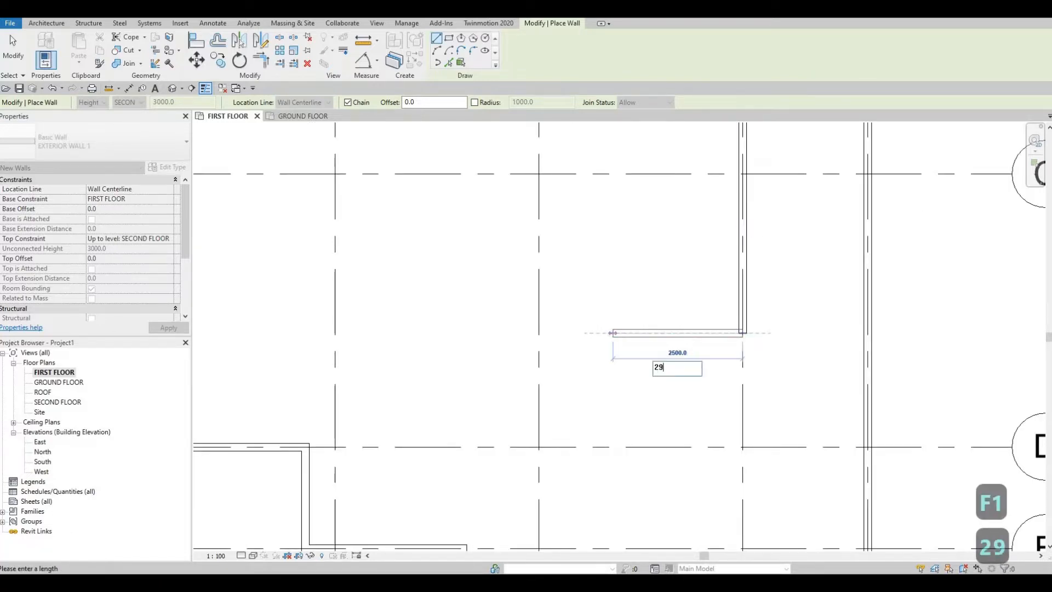
{"action": "type", "text": "35"}
{"action": "key", "text": "Return"}
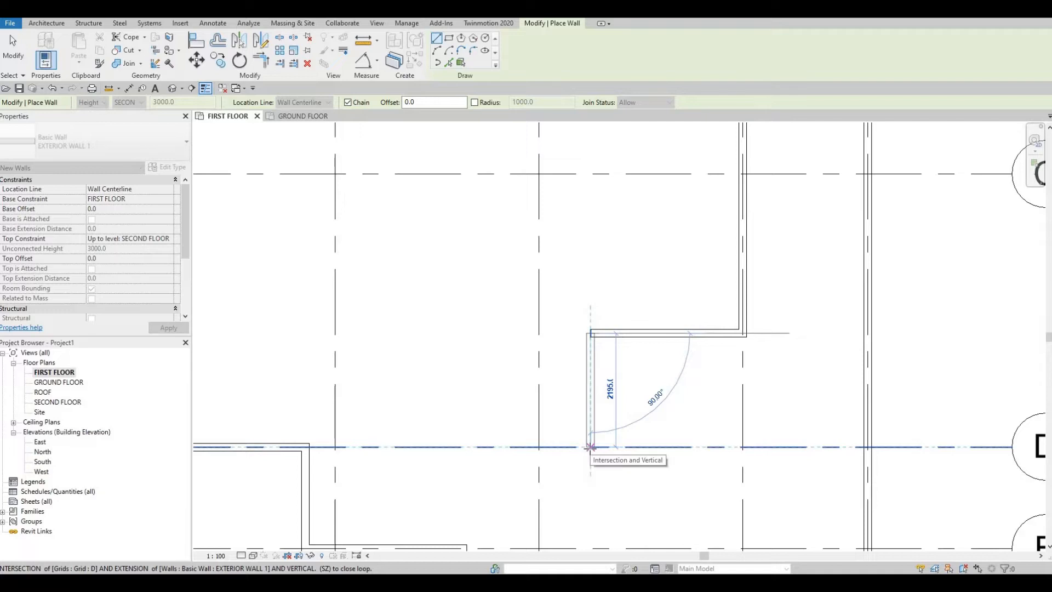
- Continue the chain perpendicular to grid D and along it to the outer wall past grid 4, ending the chain there
{"action": "scroll", "coordinate": [590, 447], "scroll_direction": "down", "scroll_amount": 2}
{"action": "left_click", "coordinate": [590, 448]}
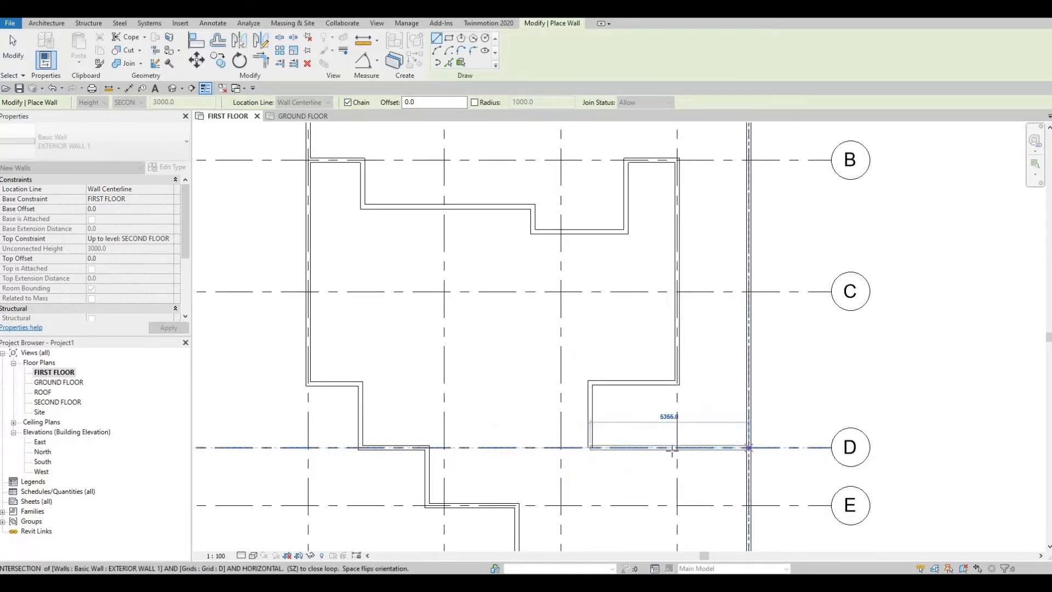
{"action": "left_click", "coordinate": [746, 447]}
{"action": "key", "text": "Escape"}
{"action": "key", "text": "Escape"}
{"action": "scroll", "coordinate": [608, 444], "scroll_direction": "up", "scroll_amount": 3}
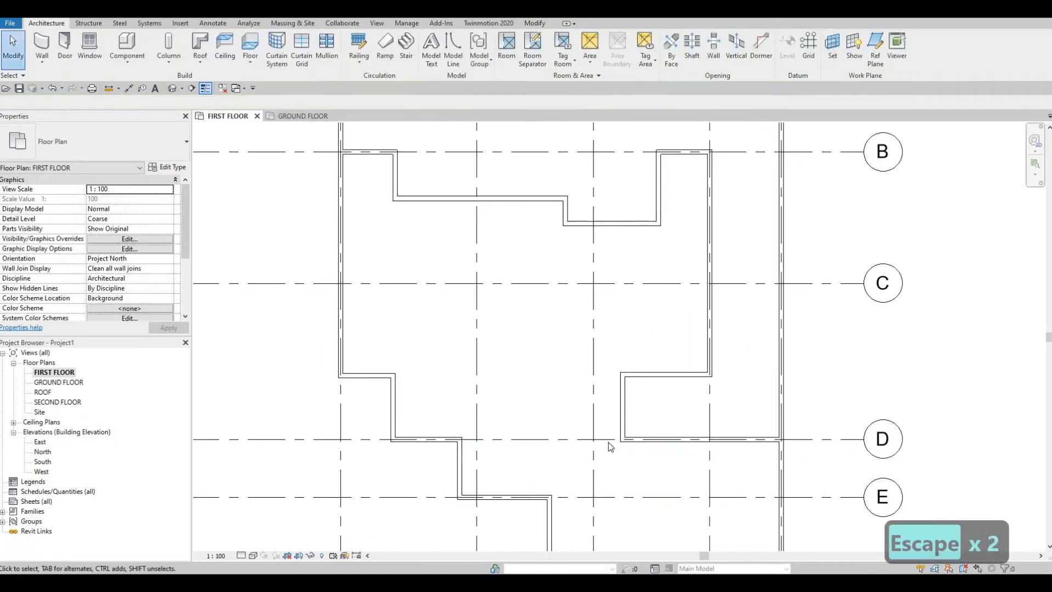
{"action": "left_click", "coordinate": [640, 445]}
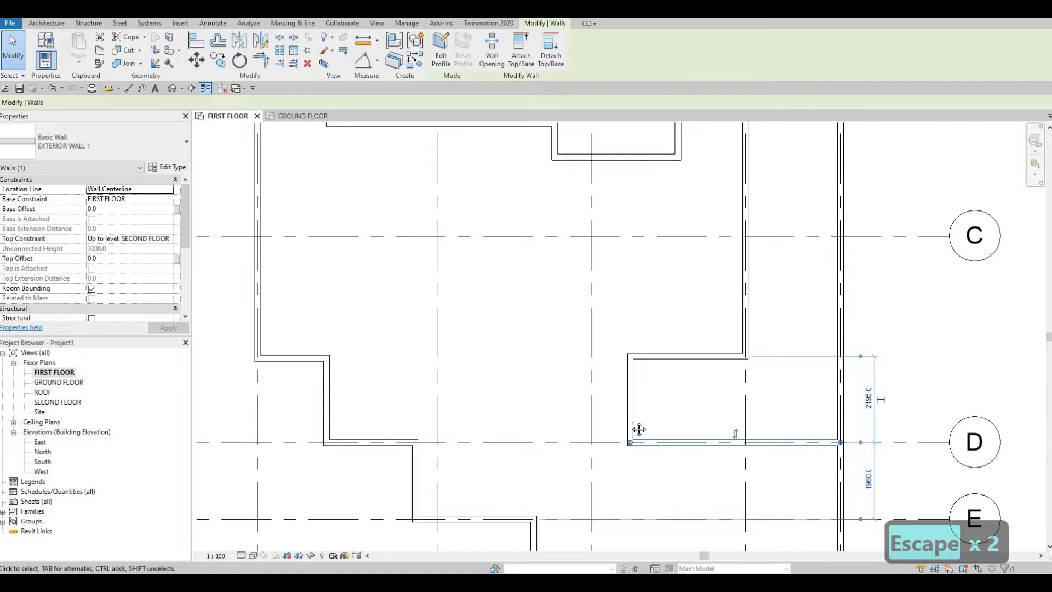
{"action": "scroll", "coordinate": [636, 430], "scroll_direction": "down", "scroll_amount": 2}
{"action": "mouse_move", "coordinate": [639, 401]}
{"action": "middle_mouse_down"}
{"action": "mouse_move", "coordinate": [656, 350]}
{"action": "mouse_move", "coordinate": [636, 405]}
{"action": "middle_mouse_up"}
{"action": "scroll", "coordinate": [655, 349], "scroll_direction": "down", "scroll_amount": 2}
{"action": "scroll", "coordinate": [587, 421], "scroll_direction": "up", "scroll_amount": 1}
{"action": "key", "text": "Escape"}
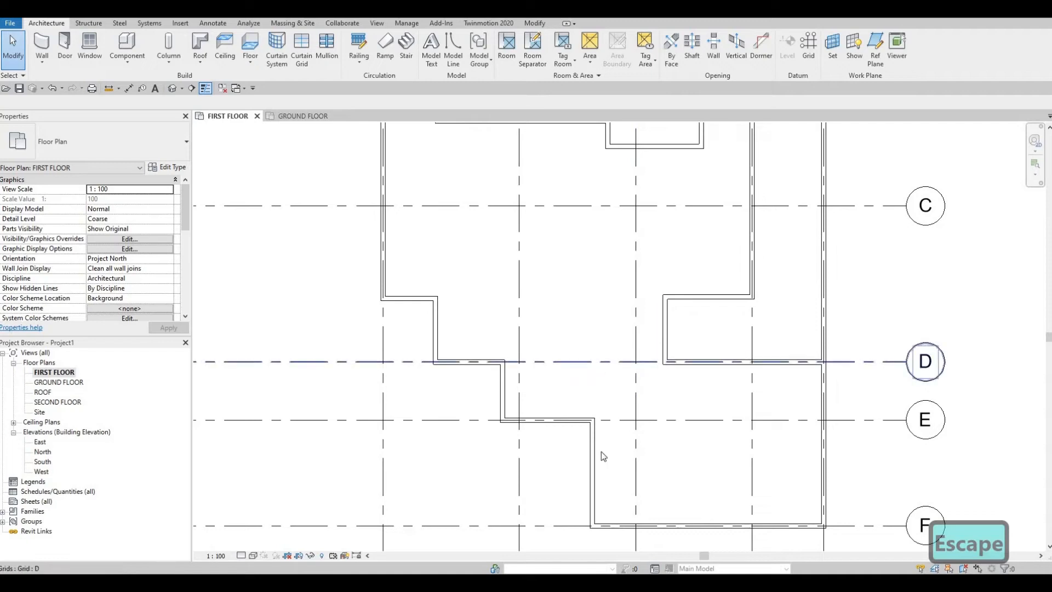
{"action": "key", "text": "Escape"}
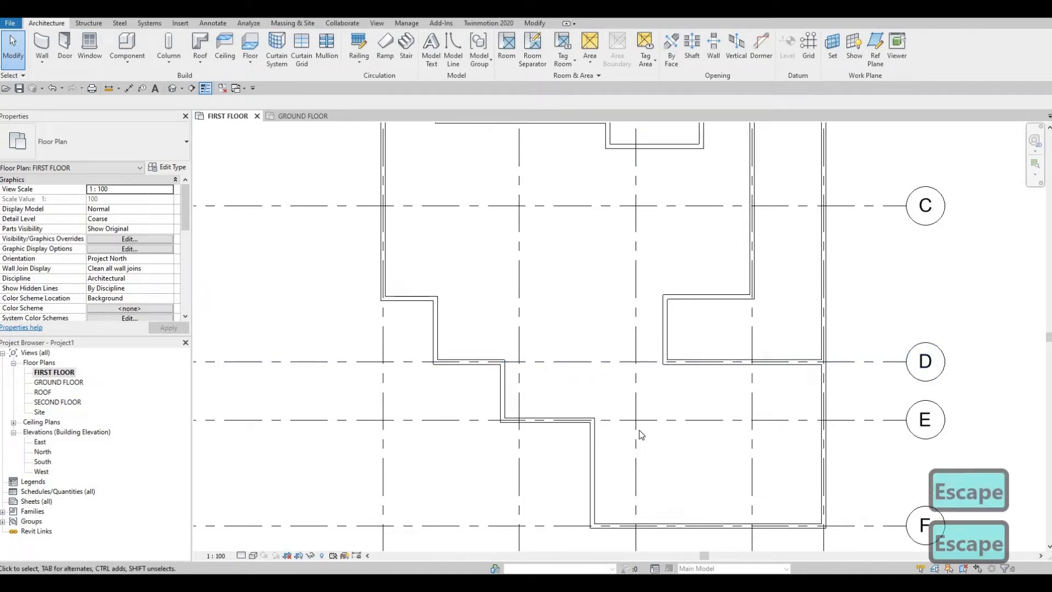
- Trim/extend the grid D wall and the wall rising from grid F between grids 2 and 3 into a corner
{"action": "key", "text": "t"}
{"action": "key", "text": "r"}
{"action": "left_click", "coordinate": [689, 365]}
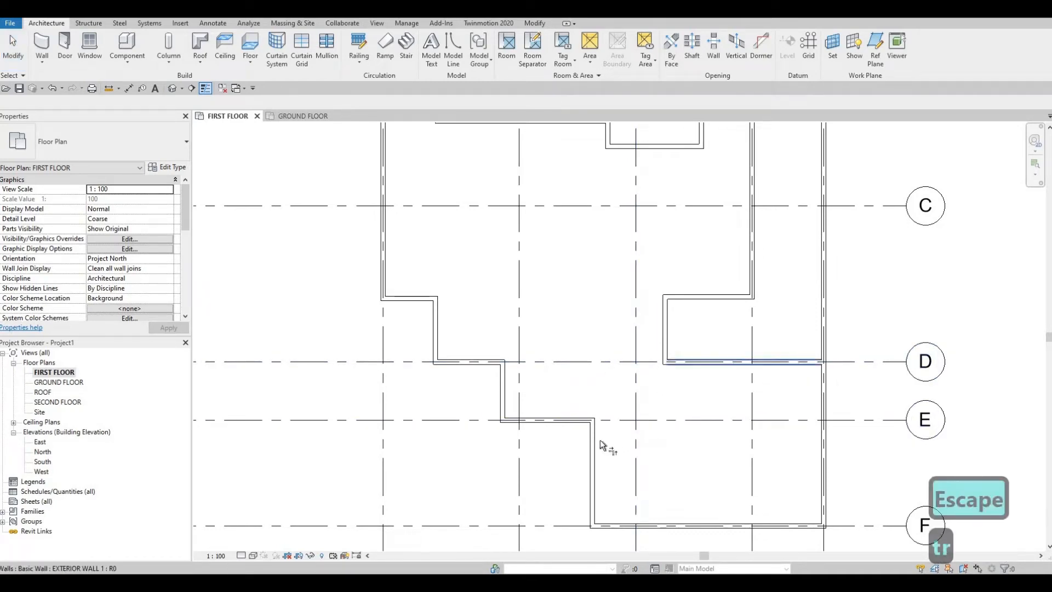
{"action": "left_click", "coordinate": [679, 458]}
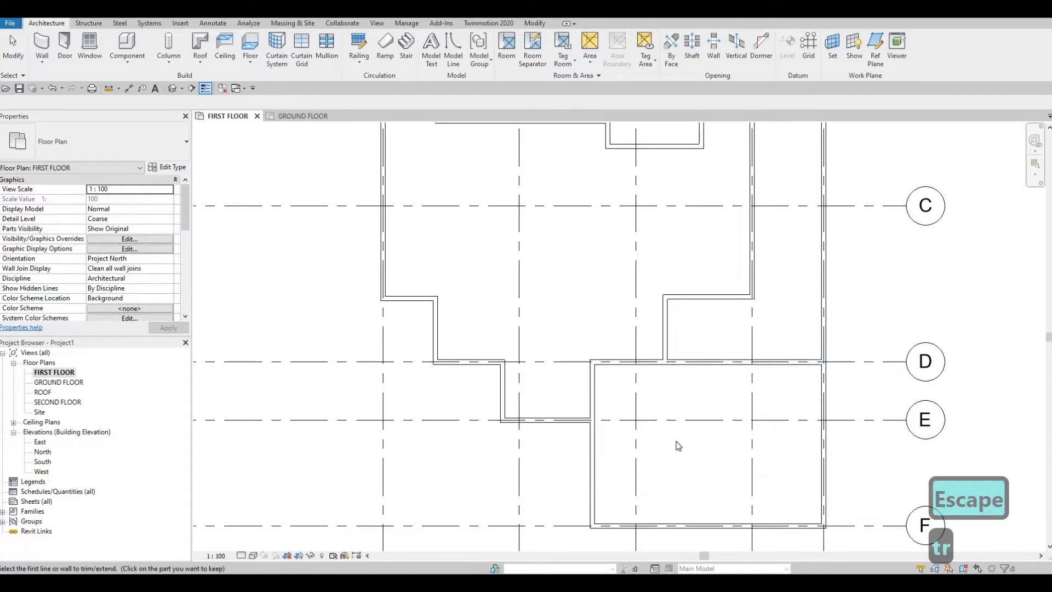
{"action": "key", "text": "Escape"}
{"action": "key", "text": "Escape"}
{"action": "middle_click_drag", "start_coordinate": [693, 425], "coordinate": [694, 434]}
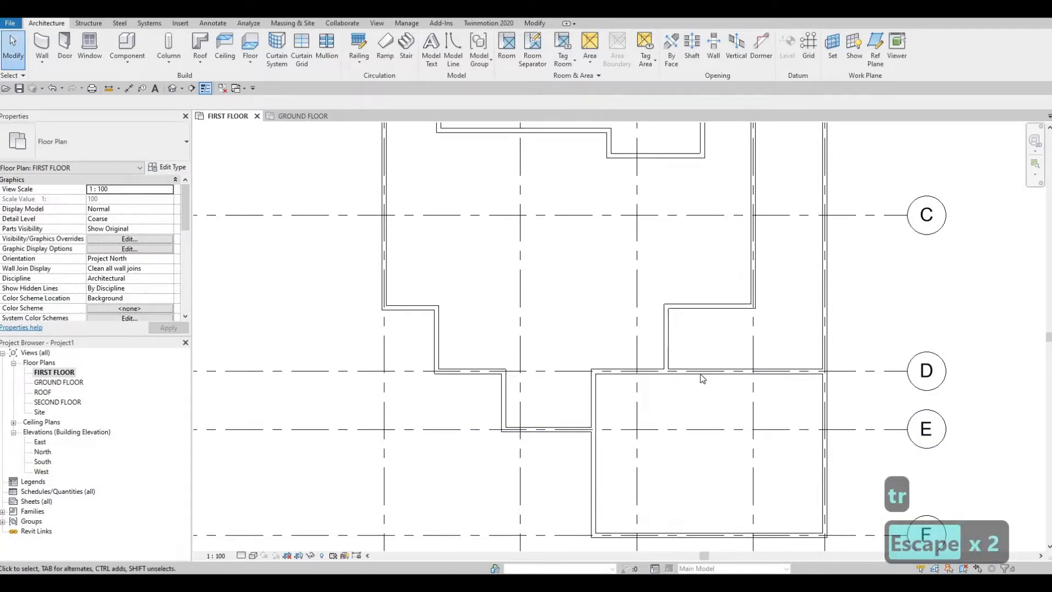
{"action": "middle_click_drag", "start_coordinate": [701, 374], "coordinate": [691, 394]}
{"action": "scroll", "coordinate": [705, 415], "scroll_direction": "down", "scroll_amount": 1}
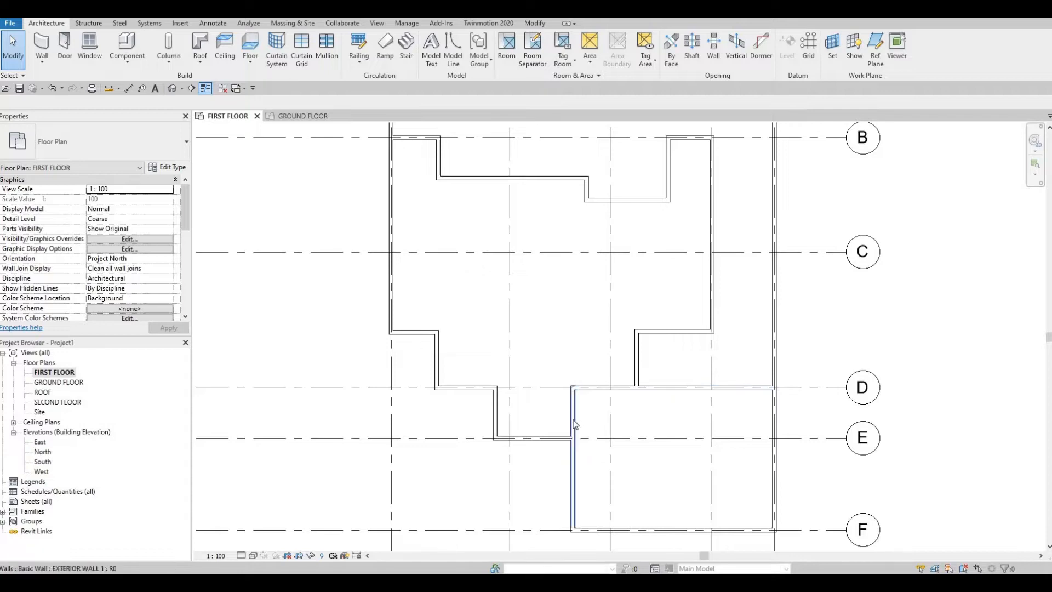
{"action": "middle_click_drag", "start_coordinate": [599, 400], "coordinate": [599, 408]}
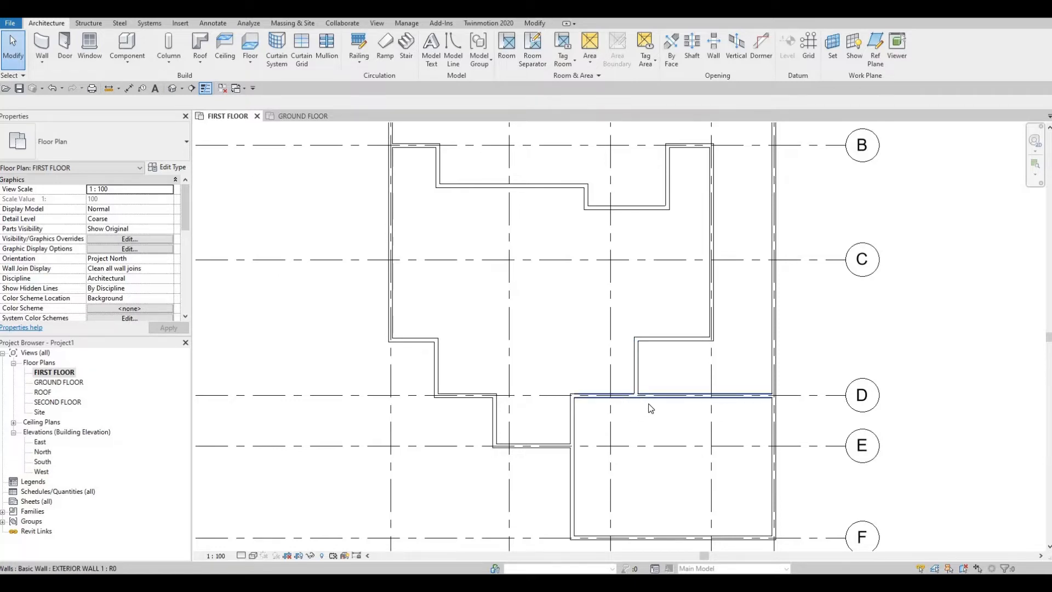
{"action": "scroll", "coordinate": [685, 422], "scroll_direction": "down", "scroll_amount": 2}
{"action": "key", "text": "Escape"}
{"action": "scroll", "coordinate": [677, 434], "scroll_direction": "up", "scroll_amount": 1}
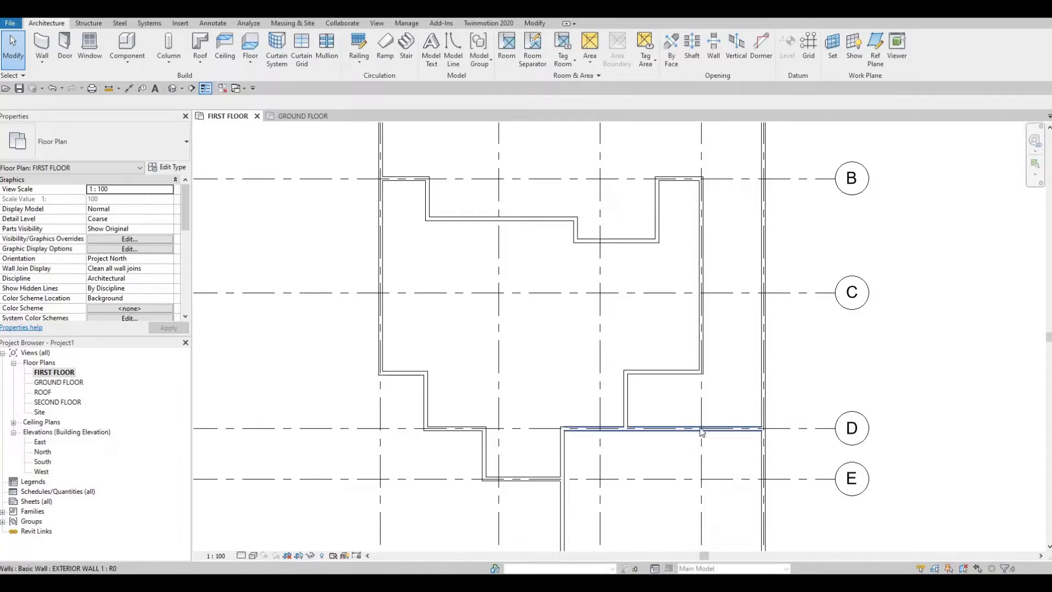
{"action": "middle_click_drag", "start_coordinate": [693, 427], "coordinate": [687, 445]}
{"action": "key", "text": "Escape"}
{"action": "key", "text": "Escape"}
{"action": "key", "text": "Escape"}
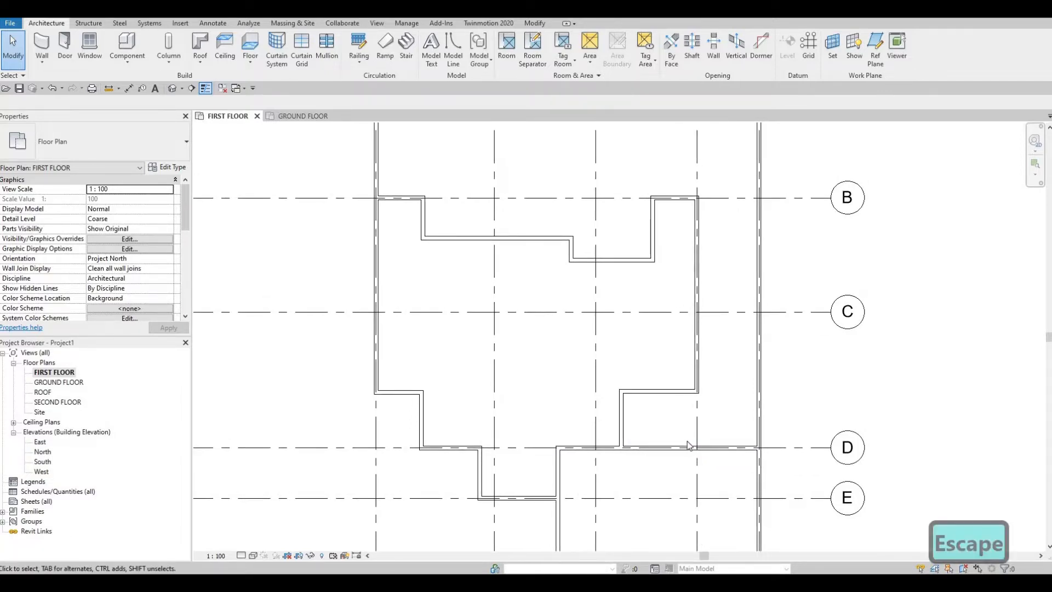
{"action": "left_click", "coordinate": [642, 449]}
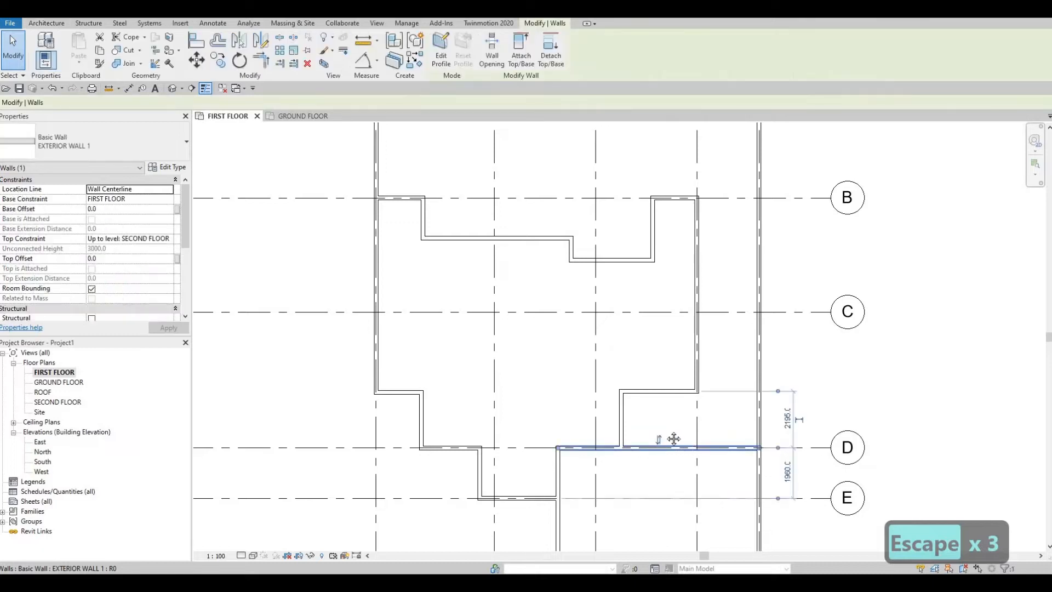
{"action": "middle_click_drag", "start_coordinate": [654, 429], "coordinate": [706, 405]}
{"action": "key", "text": "Escape"}
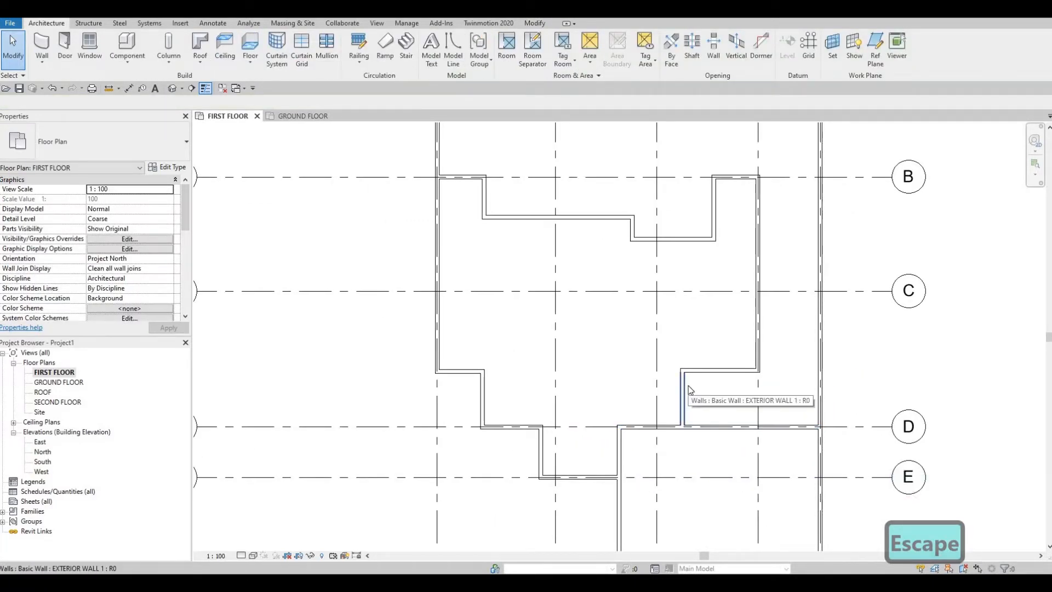
- Duplicate the type of the short wall between grids 3 and 4 above grid D as INTERIOR WALL 1, accepting its 150 mm structure
{"action": "left_click", "coordinate": [691, 390]}
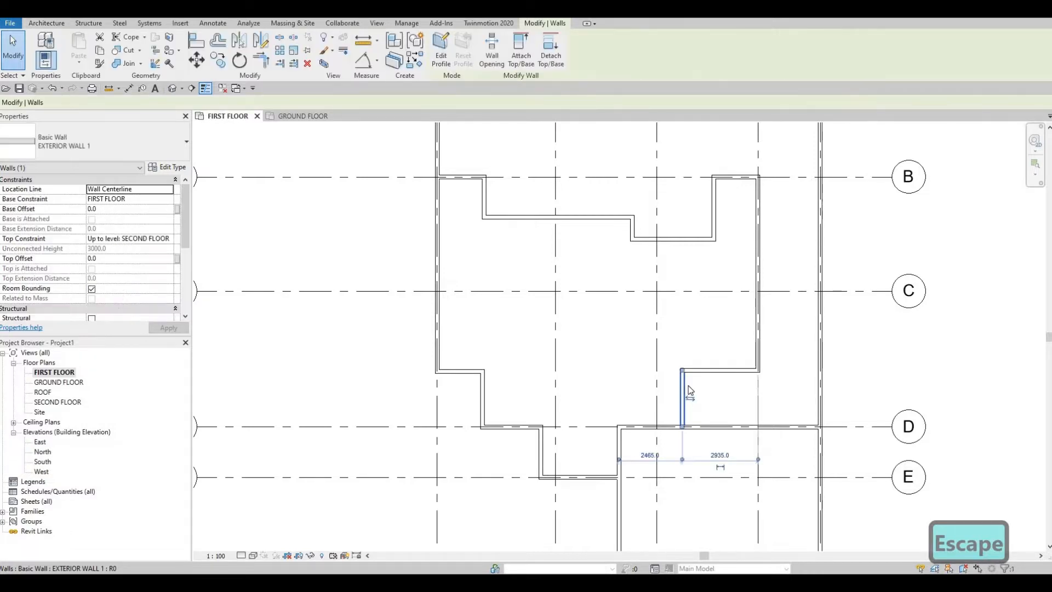
{"action": "left_click", "coordinate": [169, 168]}
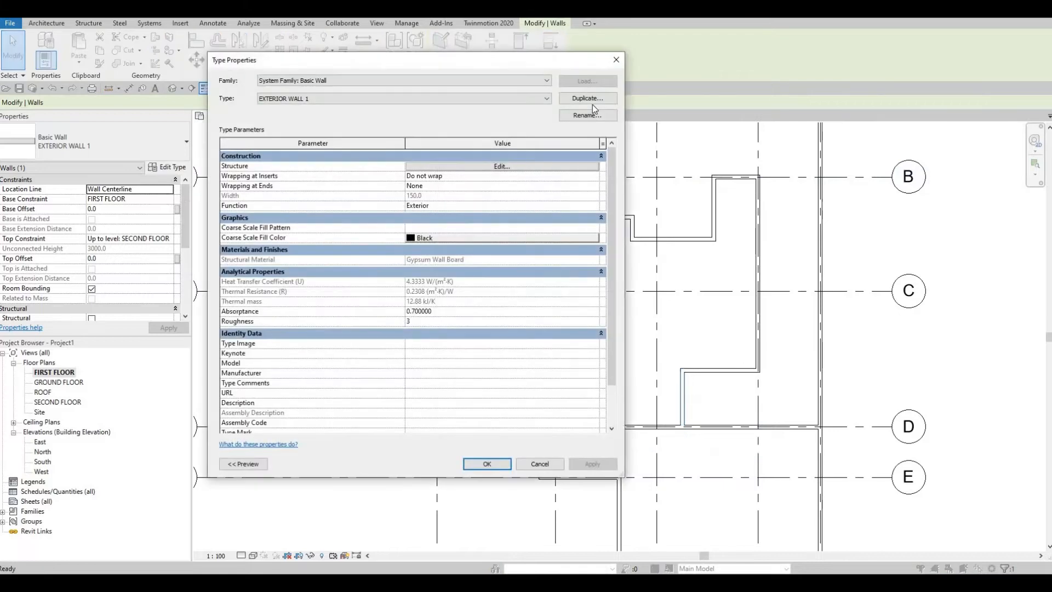
{"action": "left_click", "coordinate": [589, 101]}
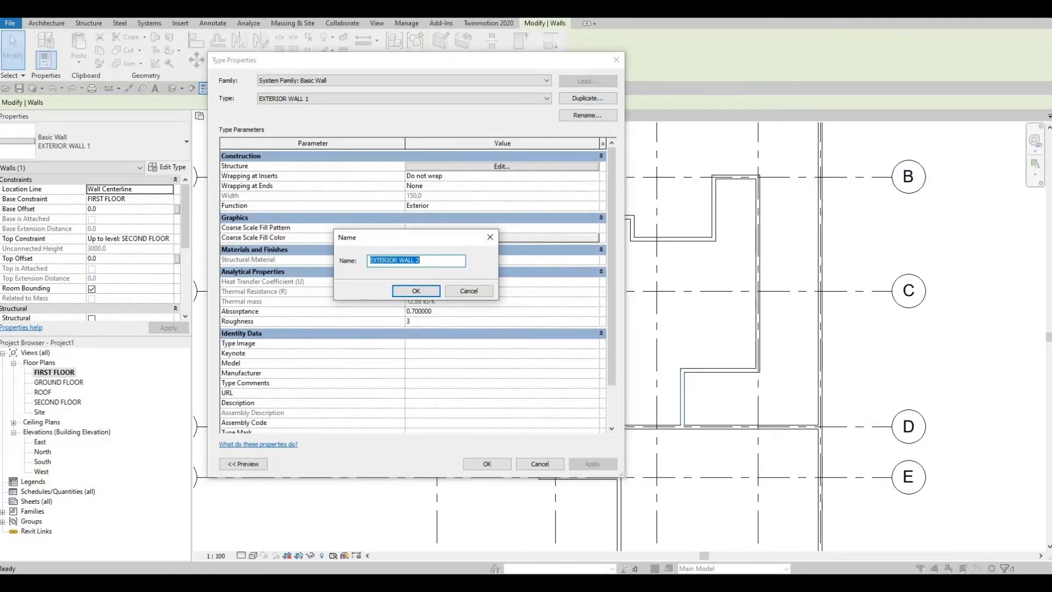
{"action": "type", "text": "INTERIOR W"}
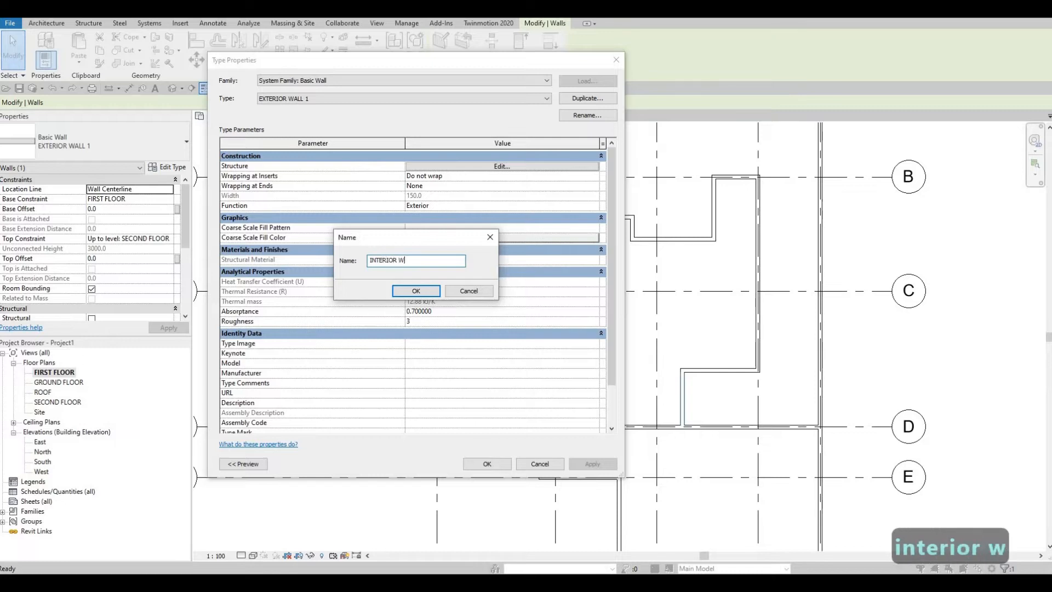
{"action": "type", "text": "ALL 1"}
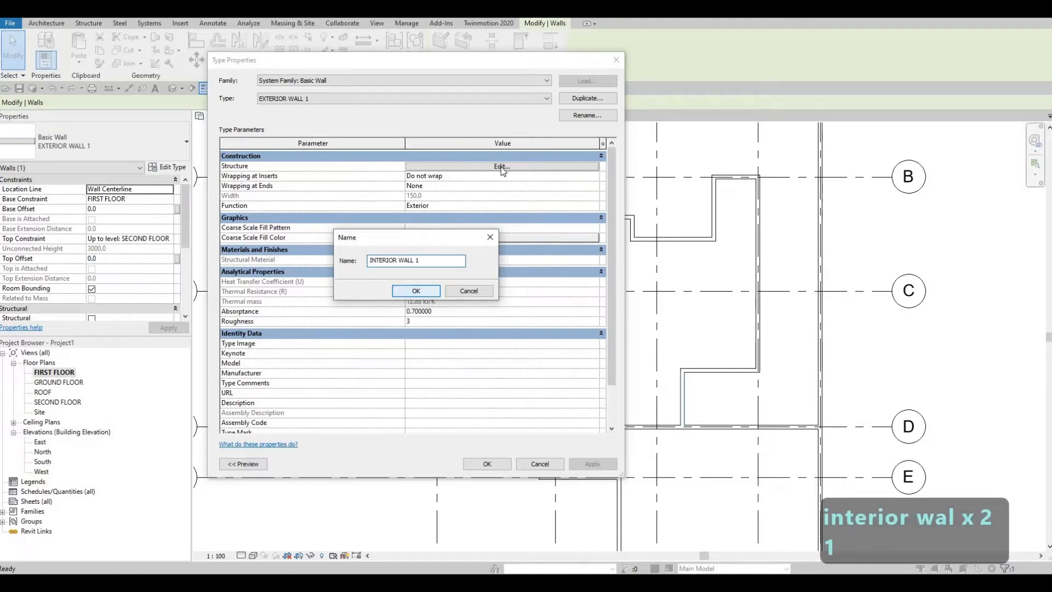
{"action": "left_click", "coordinate": [416, 291]}
{"action": "left_click", "coordinate": [500, 167]}
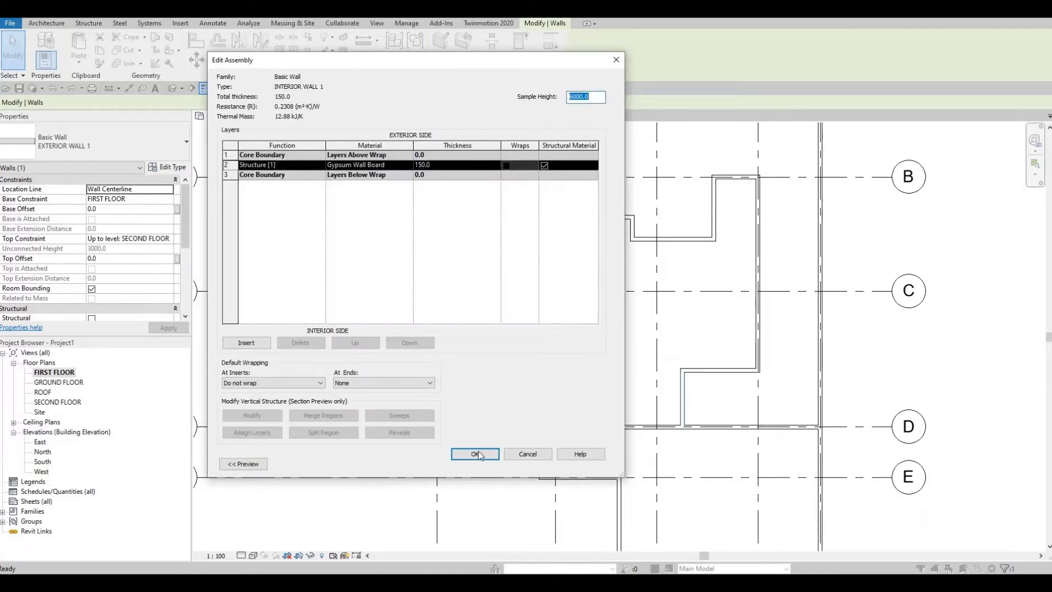
{"action": "key", "text": "Return"}
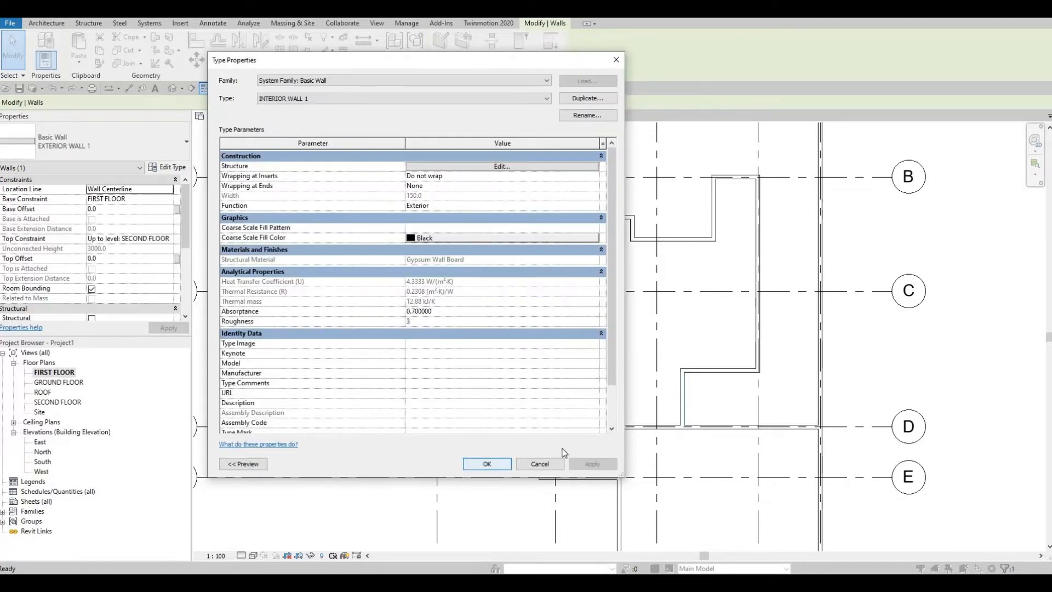
{"action": "key", "text": "Return"}
{"action": "scroll", "coordinate": [674, 349], "scroll_direction": "up", "scroll_amount": 1}
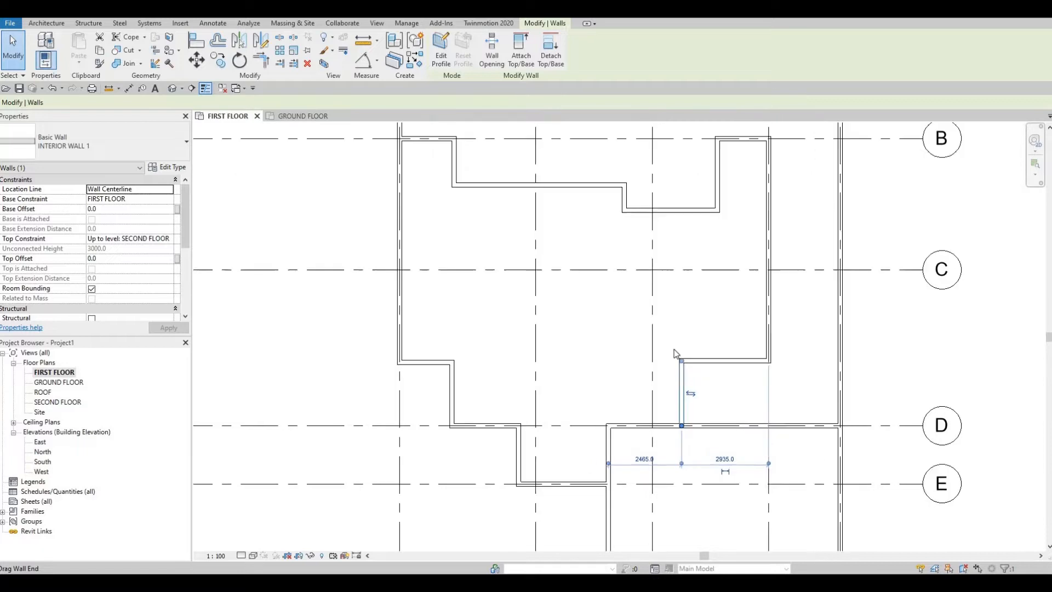
{"action": "scroll", "coordinate": [656, 365], "scroll_direction": "up", "scroll_amount": 2}
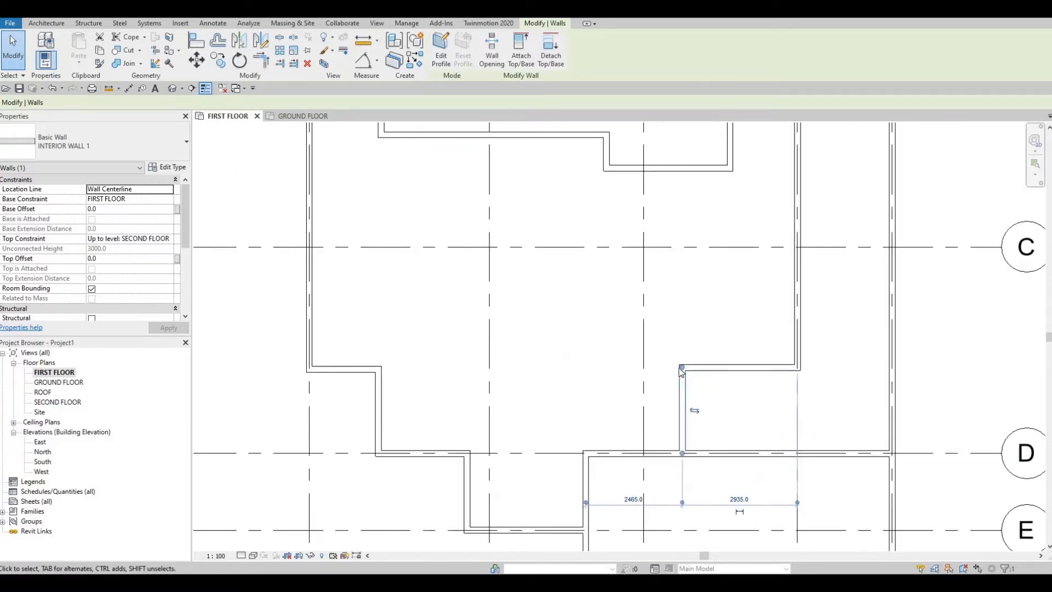
- Draw an INTERIOR WALL 1 chain from the corner between grids 3 and 4, 2000 mm towards grid 2 and perpendicular to the grid D wall
{"action": "key", "text": "Escape"}
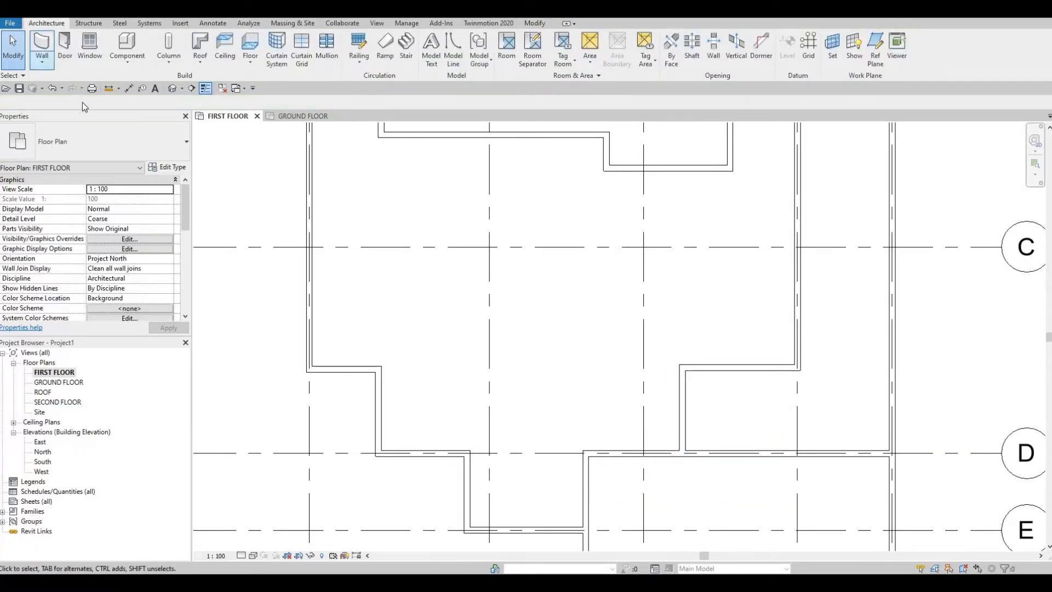
{"action": "left_click", "coordinate": [41, 50]}
{"action": "left_click", "coordinate": [96, 142]}
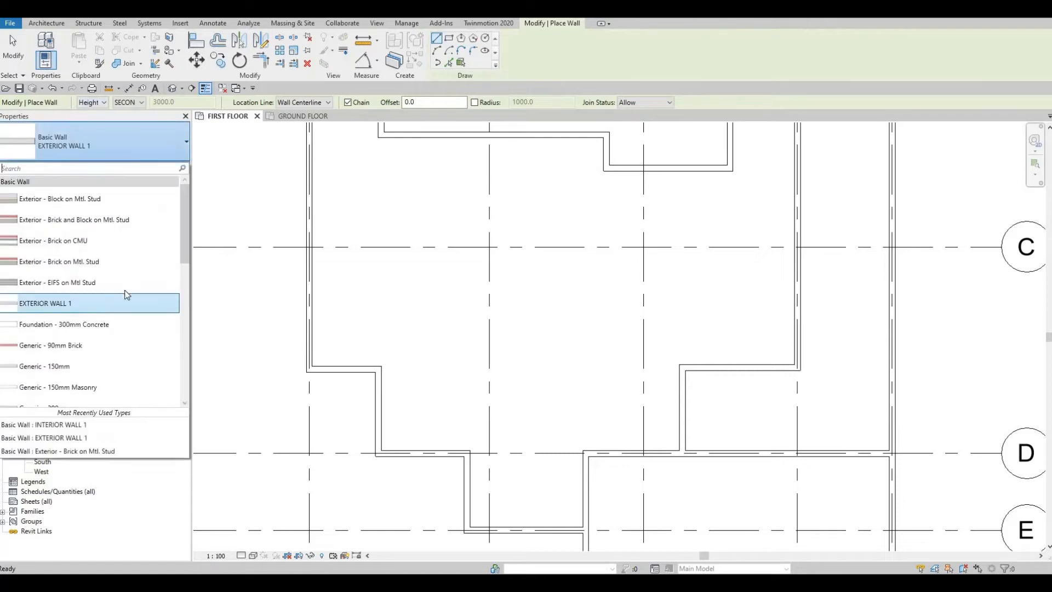
{"action": "scroll", "coordinate": [109, 327], "scroll_direction": "down", "scroll_amount": 2}
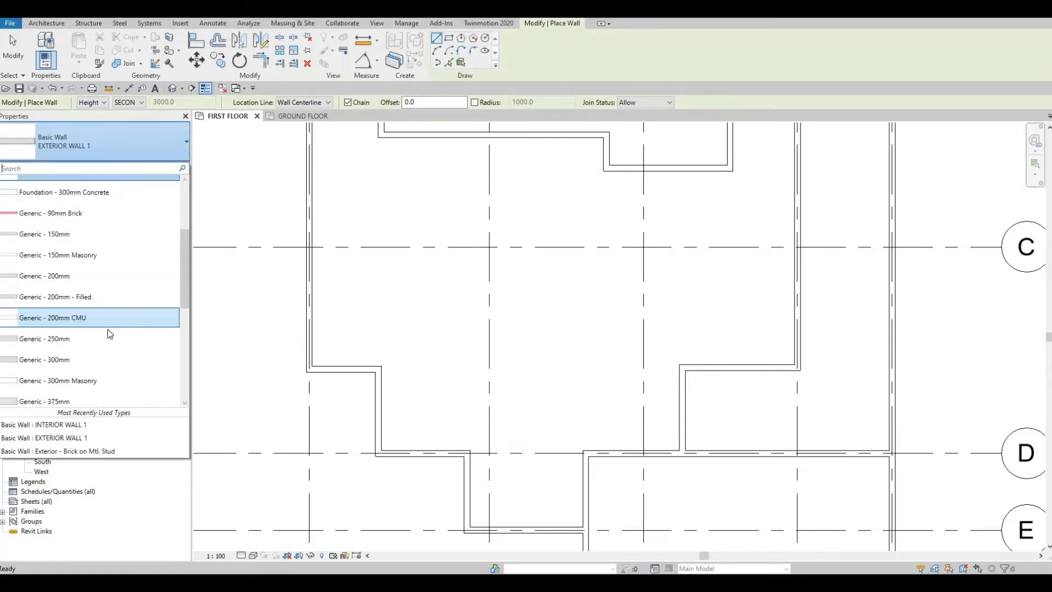
{"action": "scroll", "coordinate": [109, 329], "scroll_direction": "down", "scroll_amount": 2}
{"action": "left_click", "coordinate": [108, 313]}
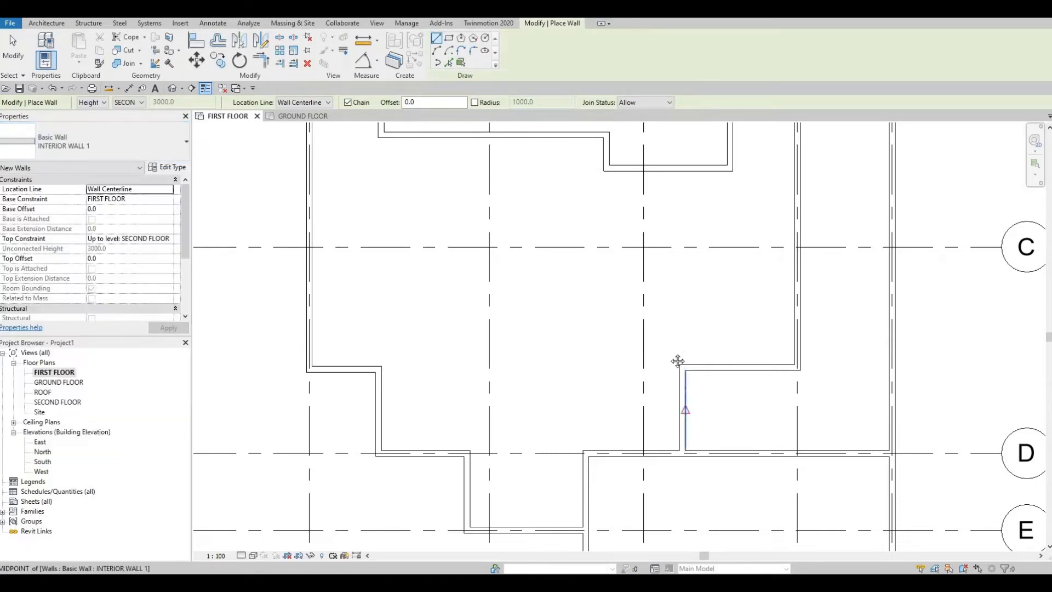
{"action": "middle_click_drag", "start_coordinate": [678, 361], "coordinate": [683, 323]}
{"action": "scroll", "coordinate": [682, 324], "scroll_direction": "up", "scroll_amount": 2}
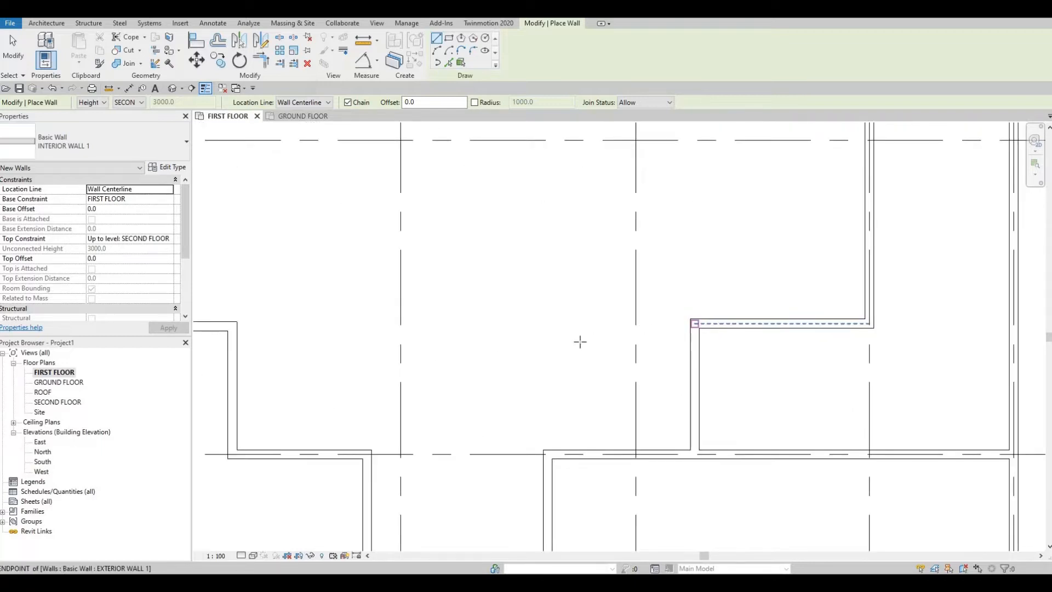
{"action": "left_click", "coordinate": [695, 323]}
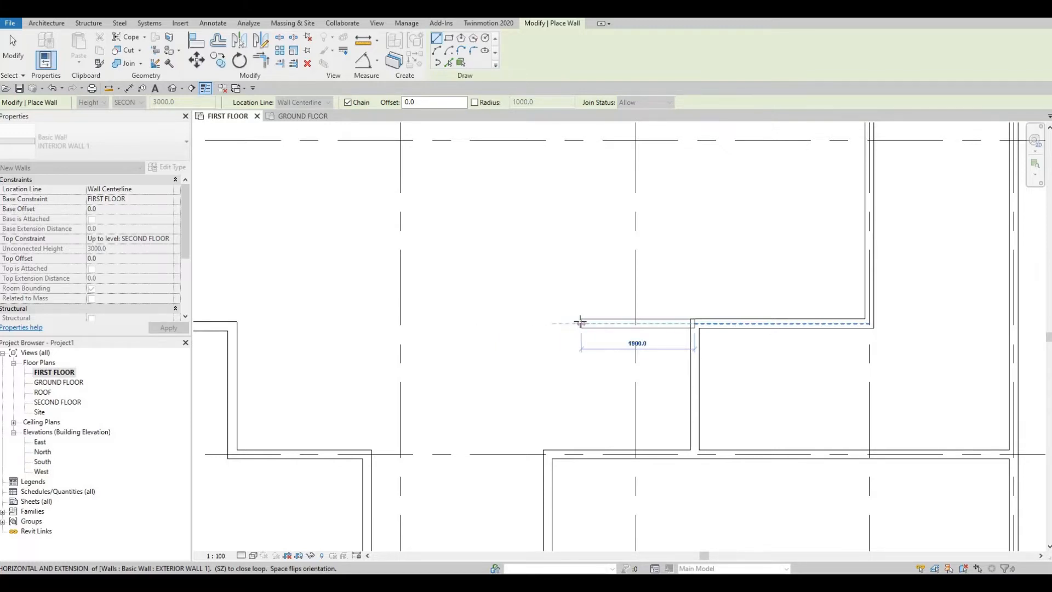
{"action": "type", "text": "200"}
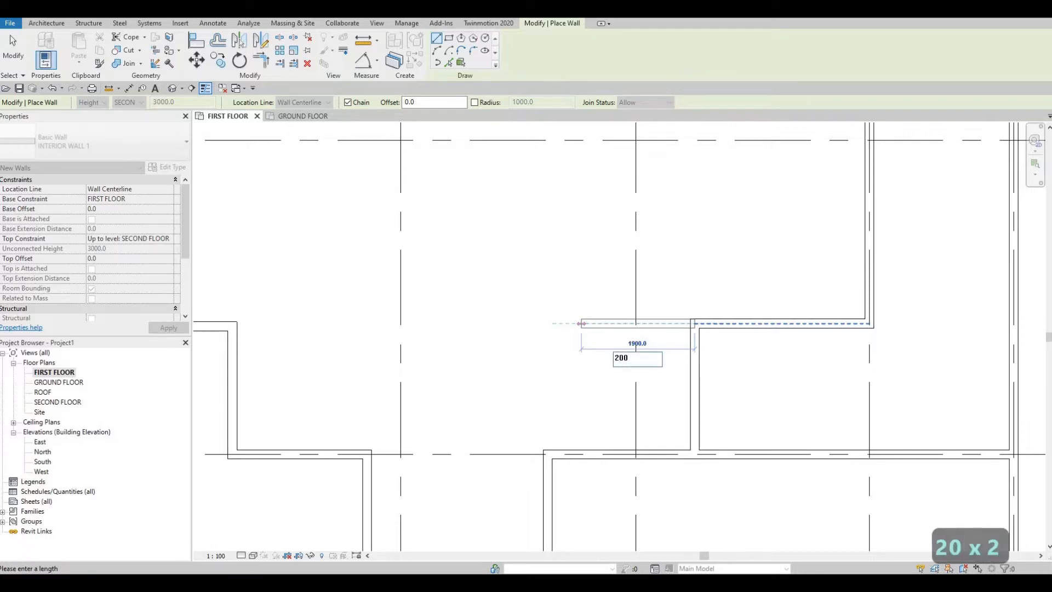
{"action": "type", "text": "0"}
{"action": "key", "text": "Return"}
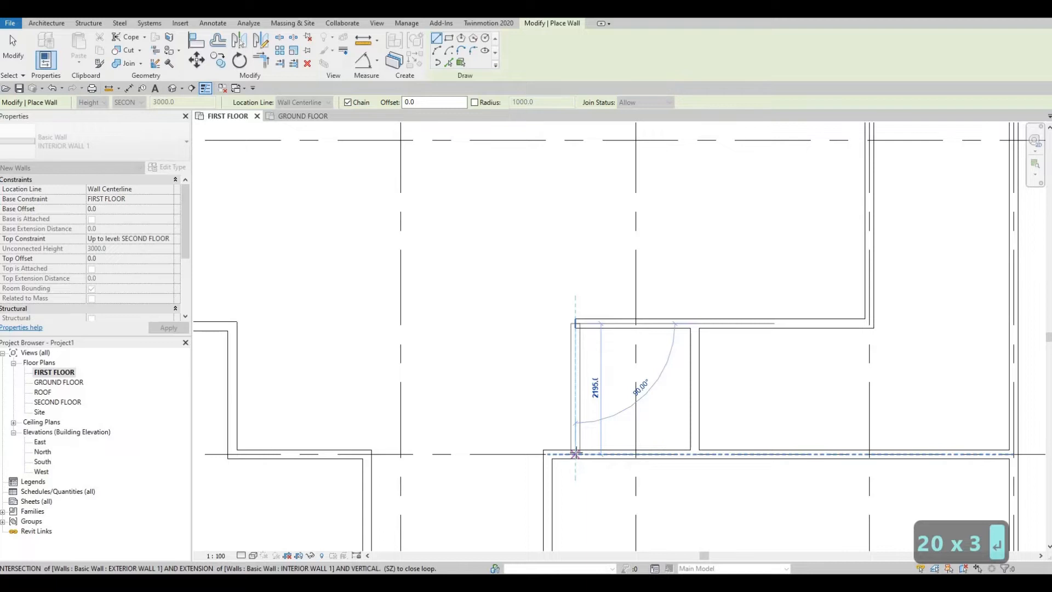
{"action": "left_click", "coordinate": [576, 454]}
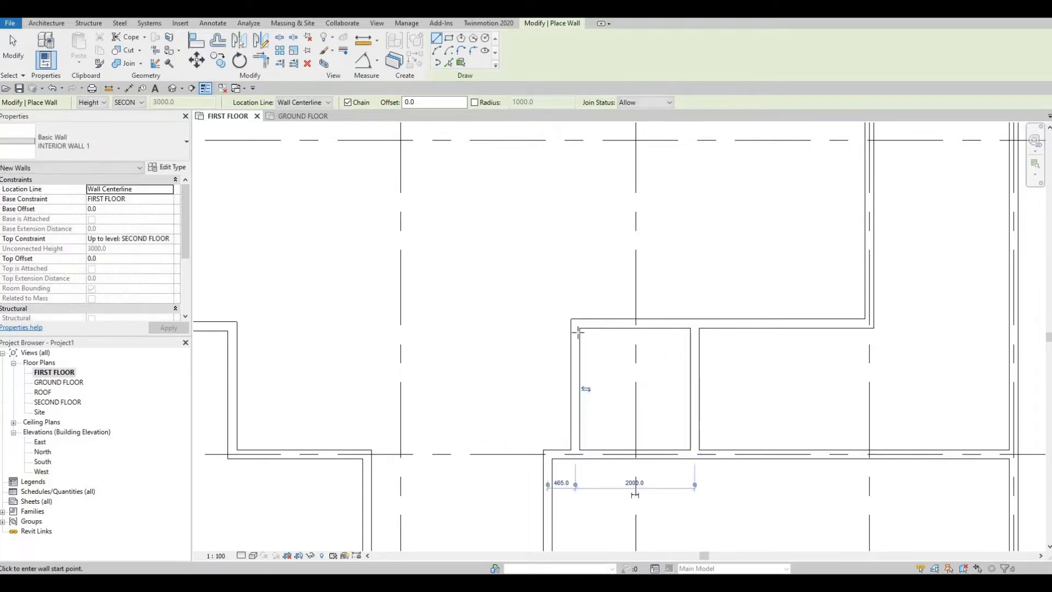
- Draw another chain from the new corner: 1500 mm towards grid 2, perpendicular to grid D, and back to the grid D wall's end
{"action": "left_click", "coordinate": [576, 324]}
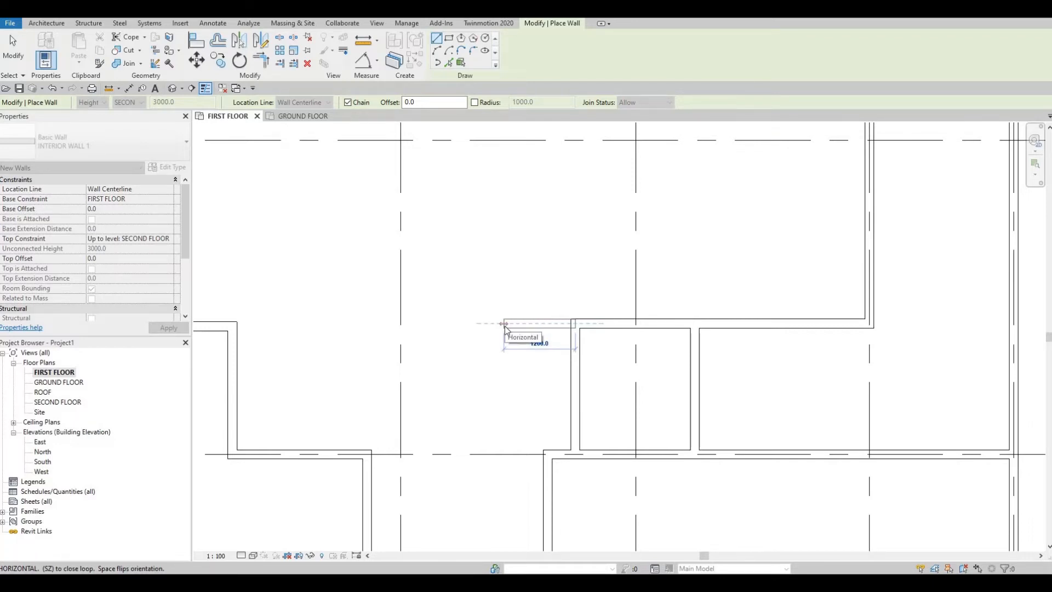
{"action": "type", "text": "14"}
{"action": "key", "text": "BackSpace"}
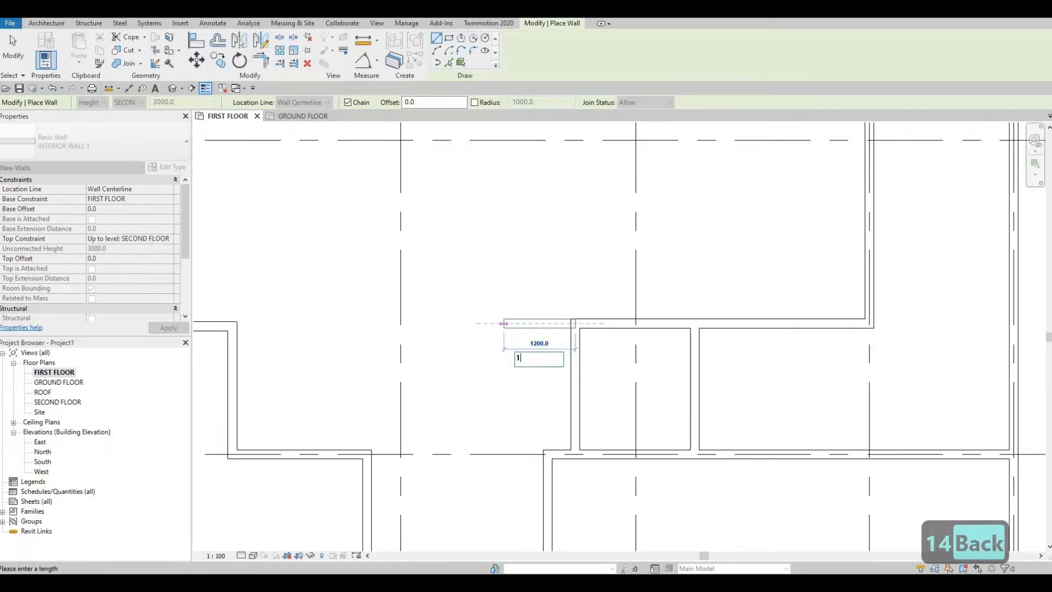
{"action": "type", "text": "500"}
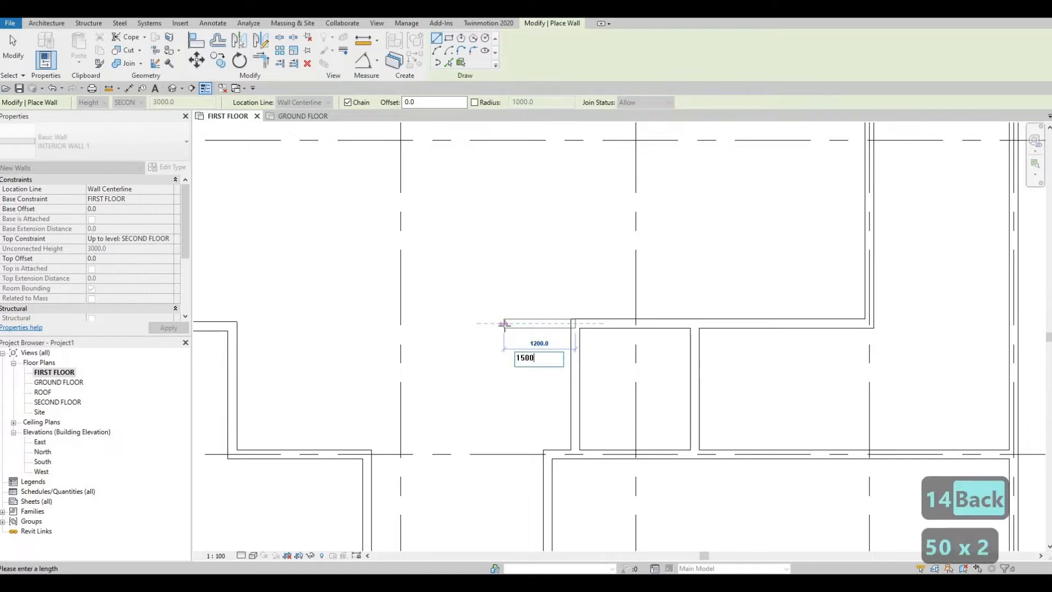
{"action": "key", "text": "Return"}
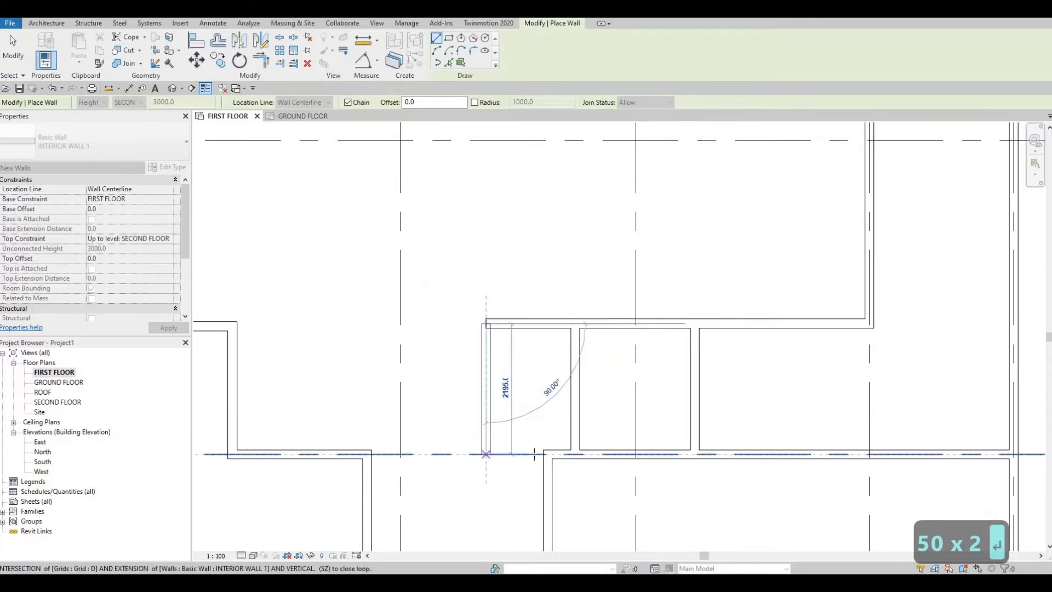
{"action": "left_click", "coordinate": [486, 455]}
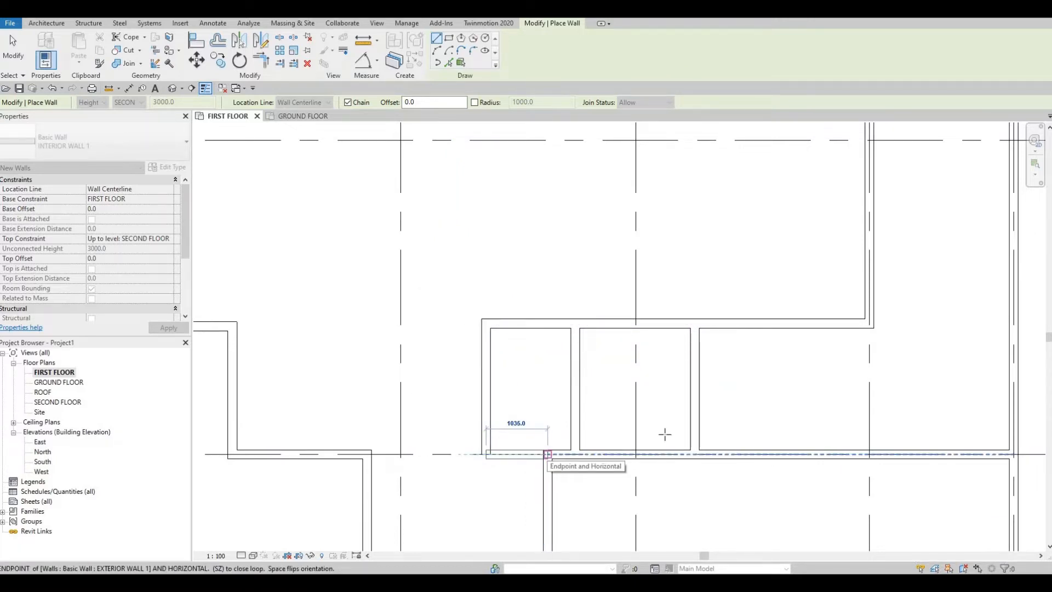
{"action": "key", "text": "Escape"}
{"action": "middle_click_drag", "start_coordinate": [665, 414], "coordinate": [579, 358]}
{"action": "key", "text": "Escape"}
- Change the long wall along grid D from between grids 2 and 3 to past grid 4 to INTERIOR WALL 1
{"action": "scroll", "coordinate": [653, 379], "scroll_direction": "down", "scroll_amount": 5}
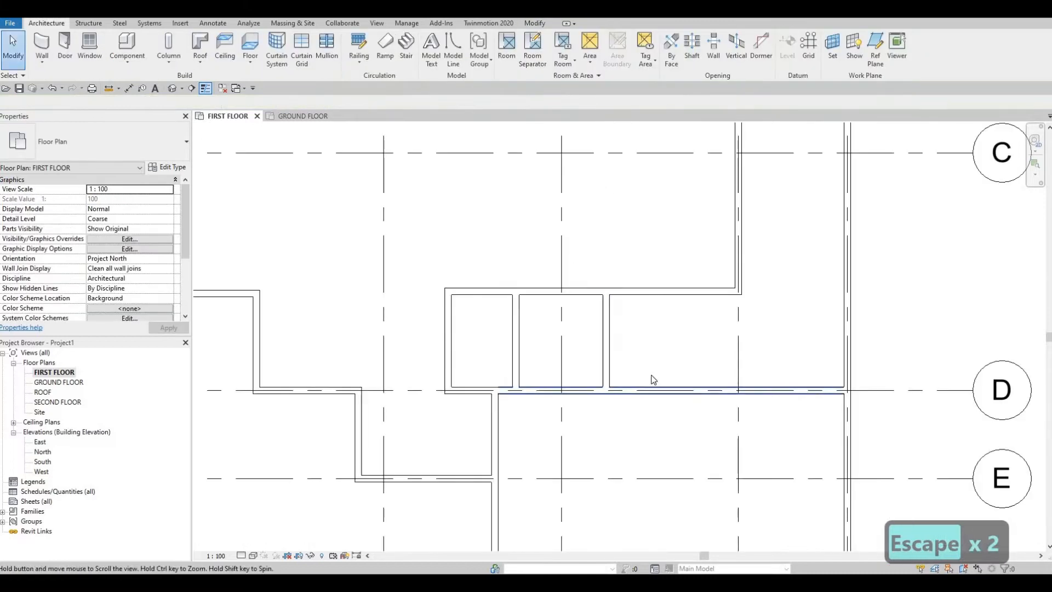
{"action": "left_click", "coordinate": [654, 381]}
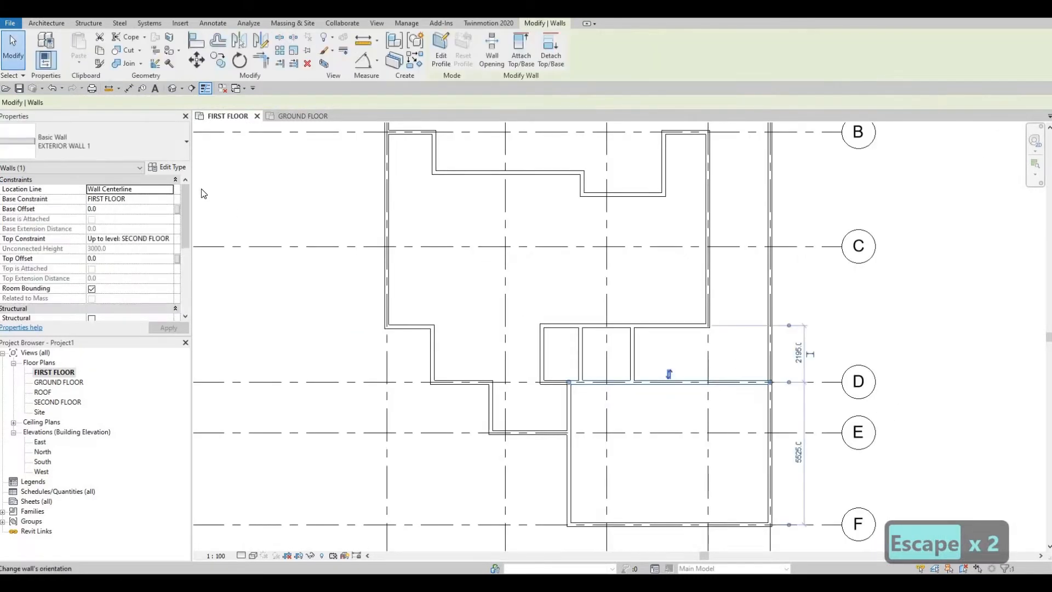
{"action": "left_click", "coordinate": [153, 146]}
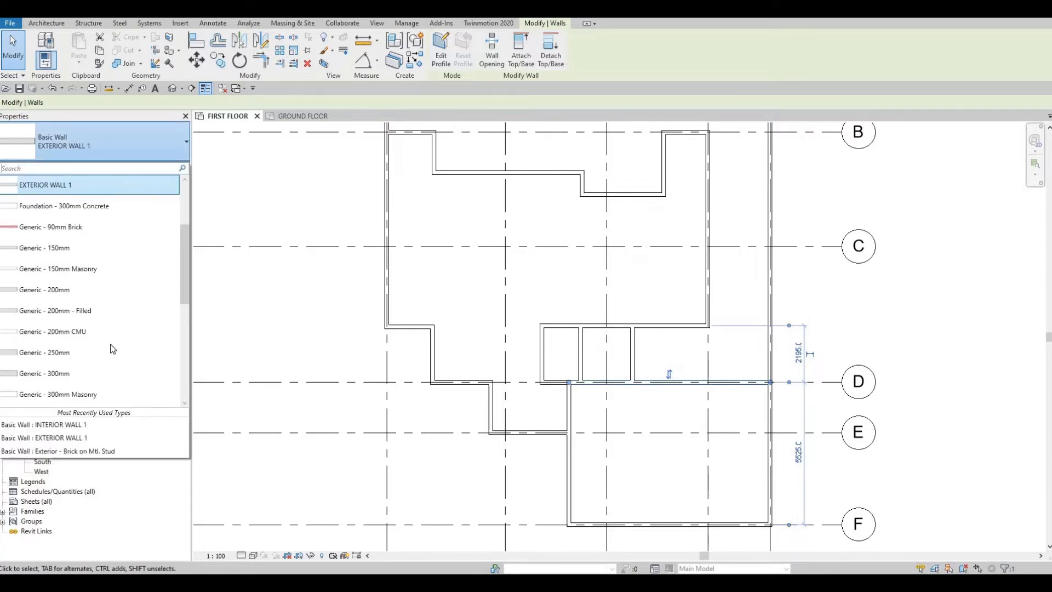
{"action": "scroll", "coordinate": [108, 348], "scroll_direction": "down", "scroll_amount": 5}
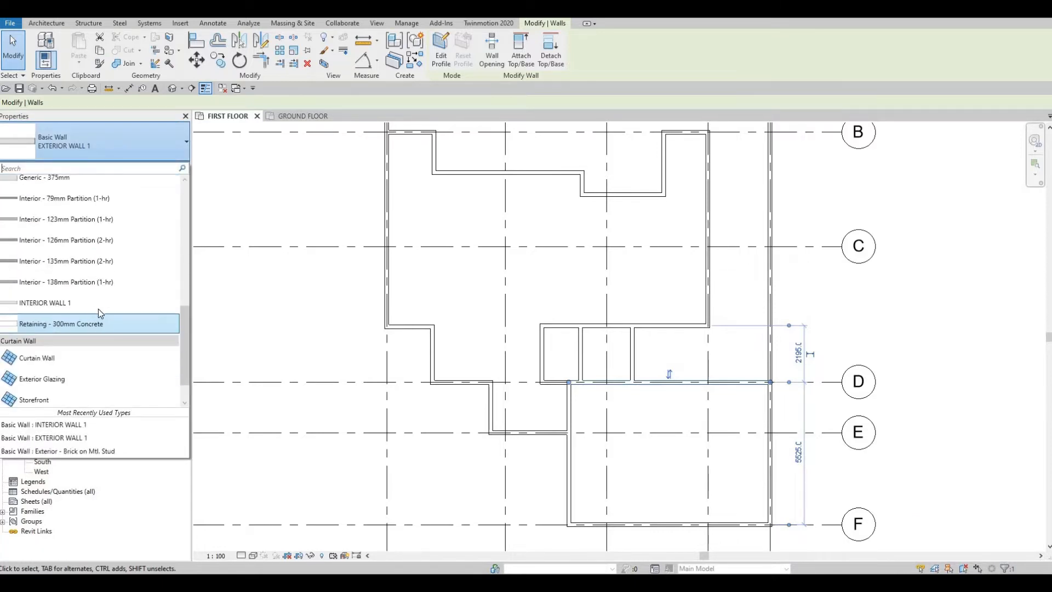
{"action": "left_click", "coordinate": [99, 302]}
{"action": "key", "text": "Escape"}
{"action": "key", "text": "Escape"}
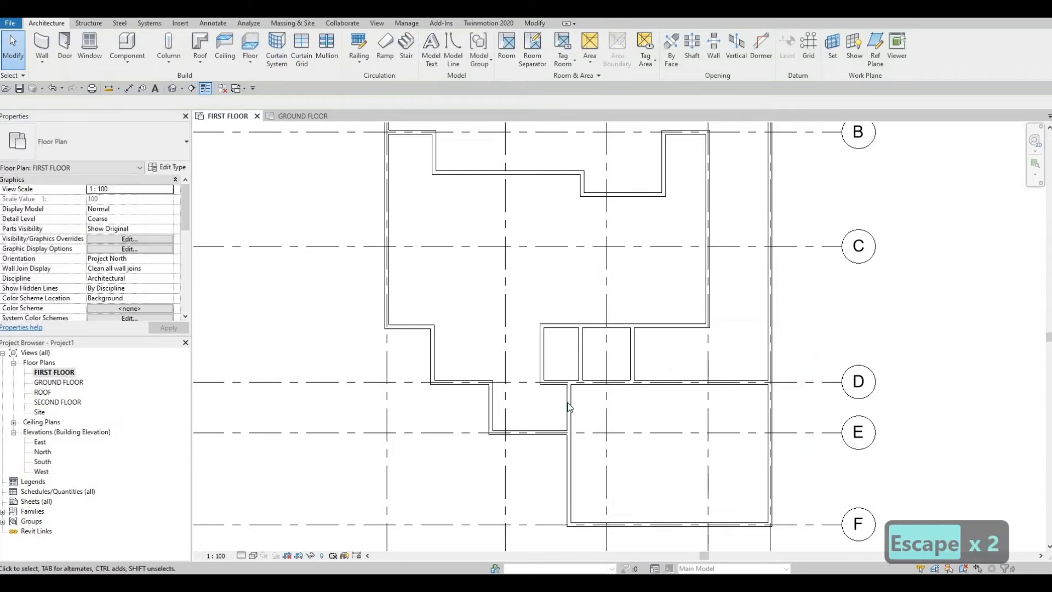
- Shorten the exterior wall rising from grid F between grids 2 and 3 so it ends at the wall along grid E
{"action": "left_click", "coordinate": [568, 407]}
{"action": "scroll", "coordinate": [570, 384], "scroll_direction": "up", "scroll_amount": 3}
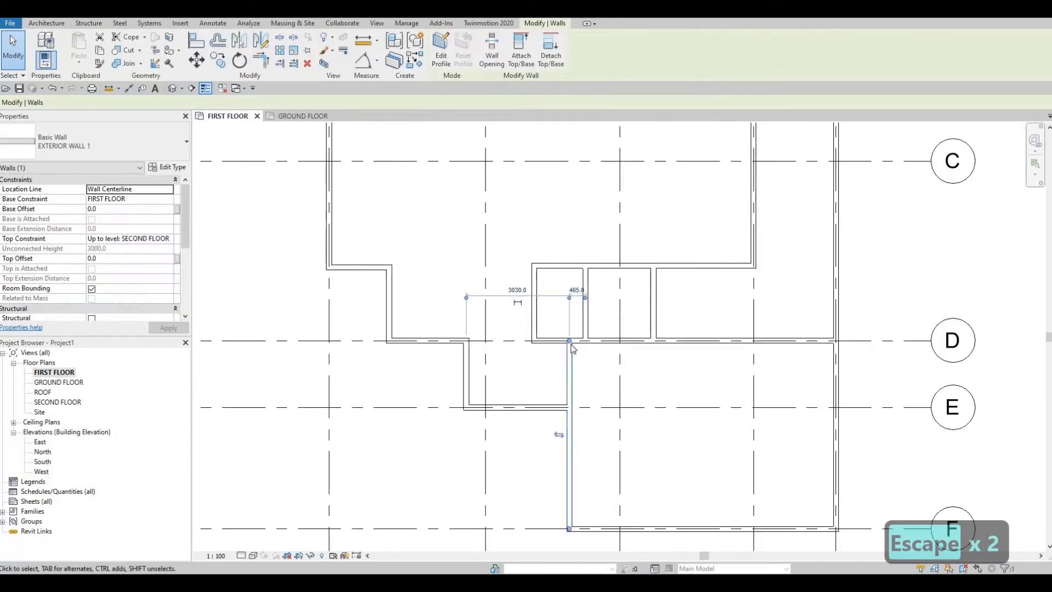
{"action": "left_click_drag", "start_coordinate": [569, 341], "coordinate": [570, 409]}
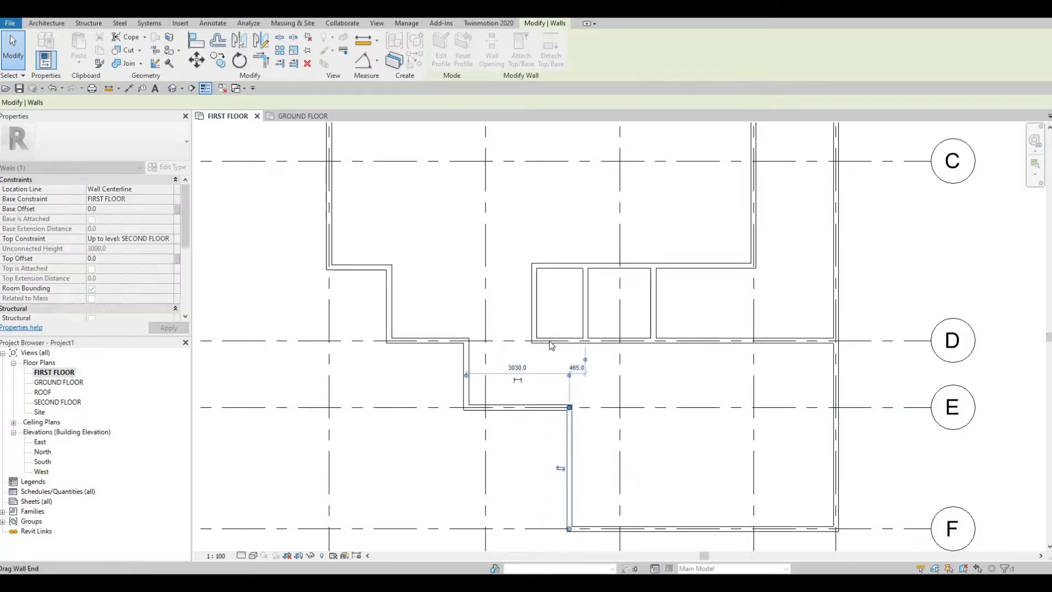
{"action": "key", "text": "Escape"}
{"action": "key", "text": "Escape"}
- Create a similar INTERIOR WALL 1 from the shortened wall's end at grid E up to the grid D wall
{"action": "left_click", "coordinate": [548, 341]}
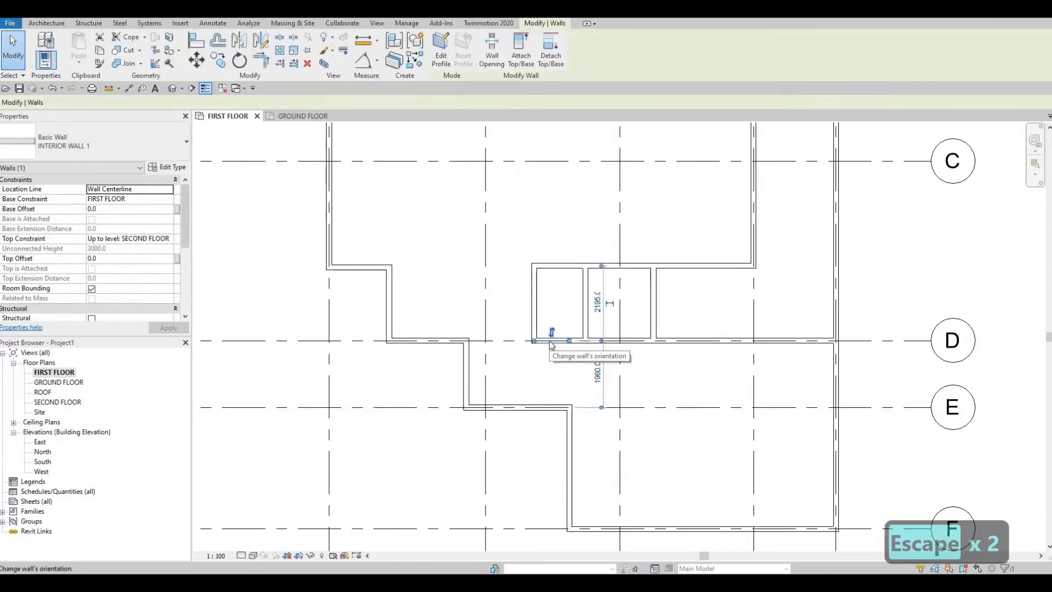
{"action": "key", "text": "c"}
{"action": "key", "text": "s"}
{"action": "scroll", "coordinate": [569, 388], "scroll_direction": "up", "scroll_amount": 1}
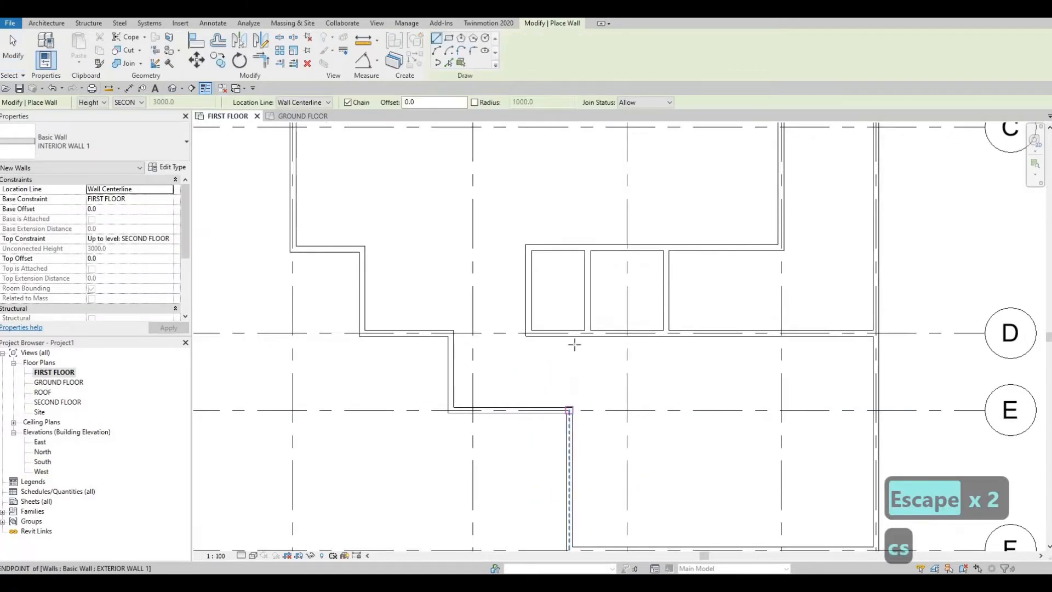
{"action": "left_click", "coordinate": [570, 333]}
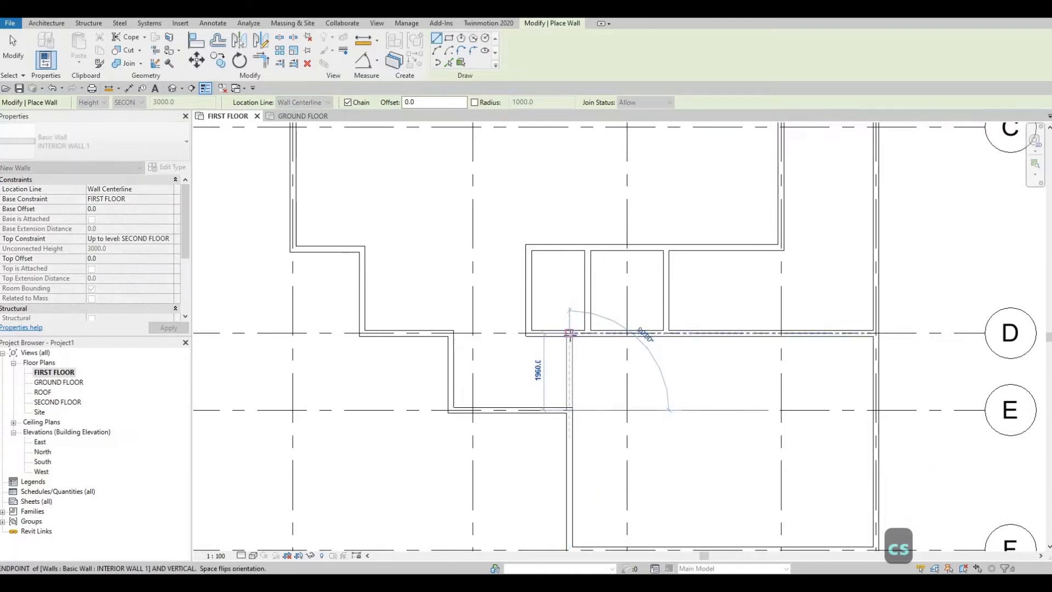
{"action": "key", "text": "Escape"}
{"action": "key", "text": "Escape"}
{"action": "middle_click_drag", "start_coordinate": [669, 278], "coordinate": [627, 327]}
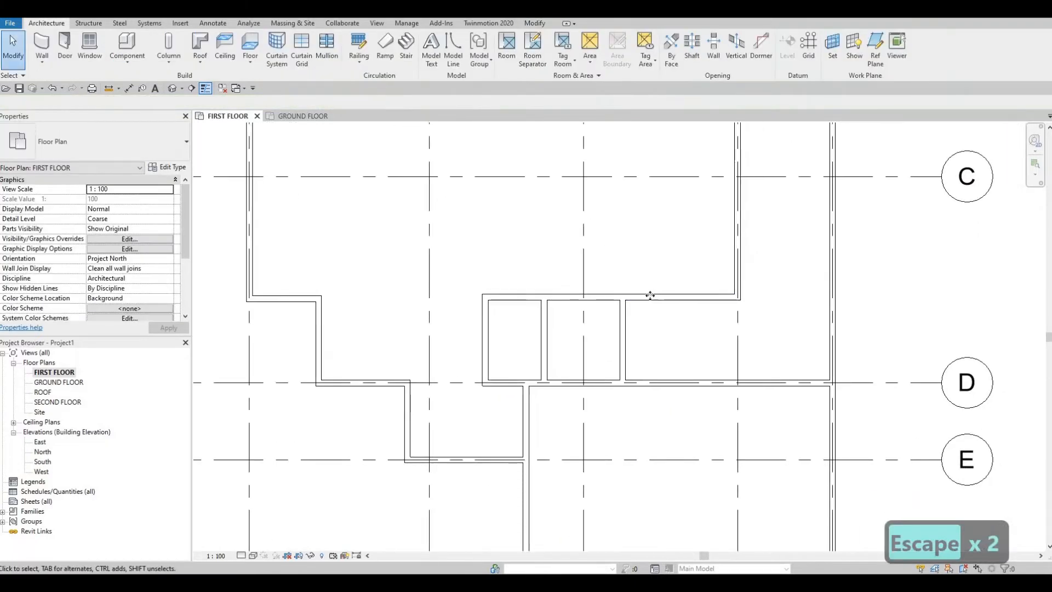
{"action": "left_click", "coordinate": [624, 327]}
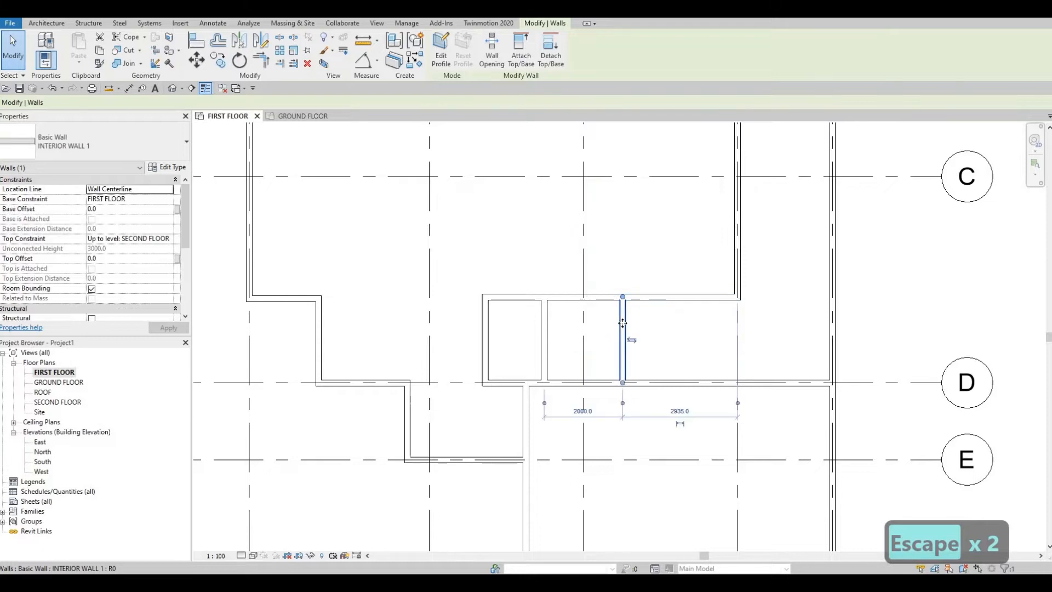
{"action": "left_click", "coordinate": [126, 147]}
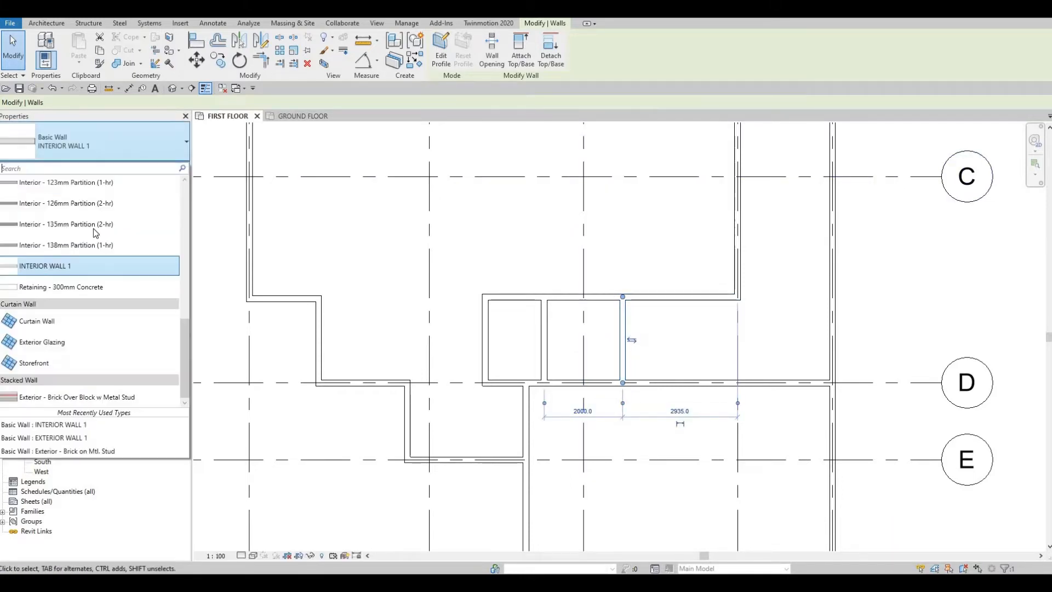
{"action": "scroll", "coordinate": [94, 230], "scroll_direction": "up", "scroll_amount": 4}
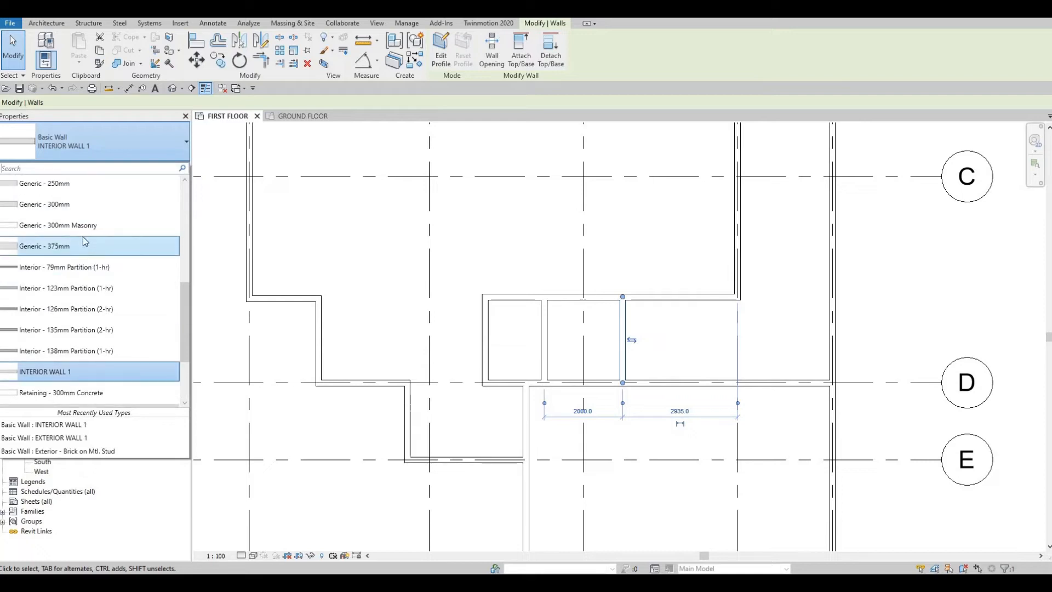
{"action": "scroll", "coordinate": [84, 237], "scroll_direction": "up", "scroll_amount": 4}
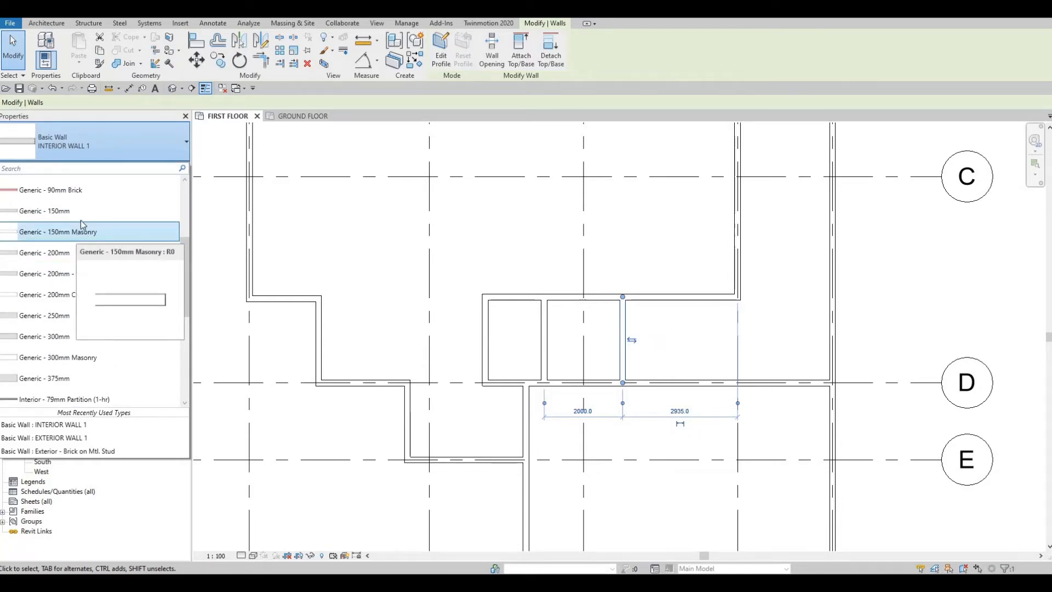
{"action": "scroll", "coordinate": [80, 222], "scroll_direction": "up", "scroll_amount": 3}
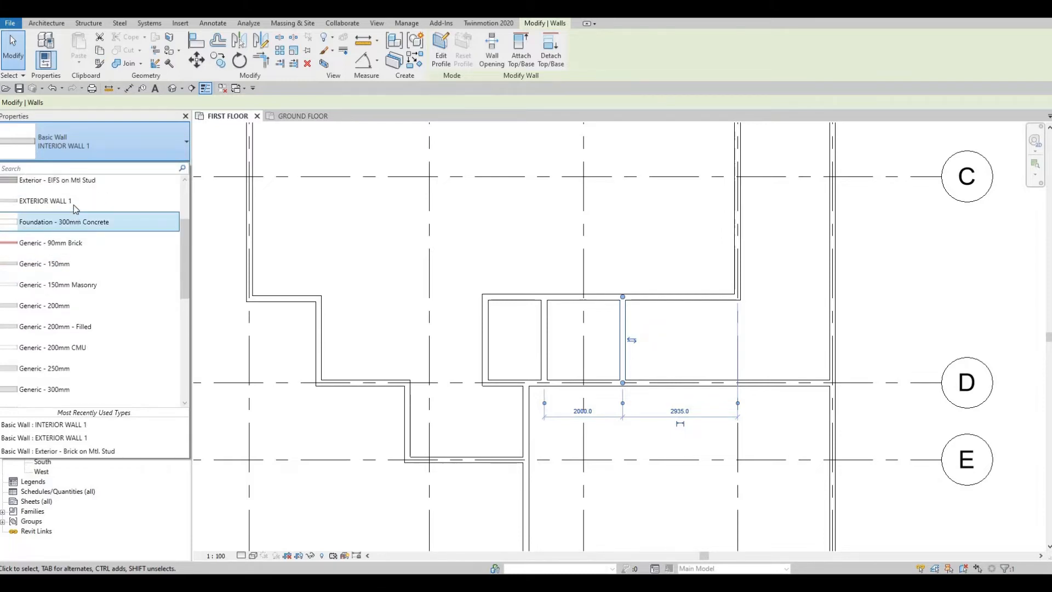
{"action": "key", "text": "Escape"}
{"action": "key", "text": "Escape"}
{"action": "key", "text": "Escape"}
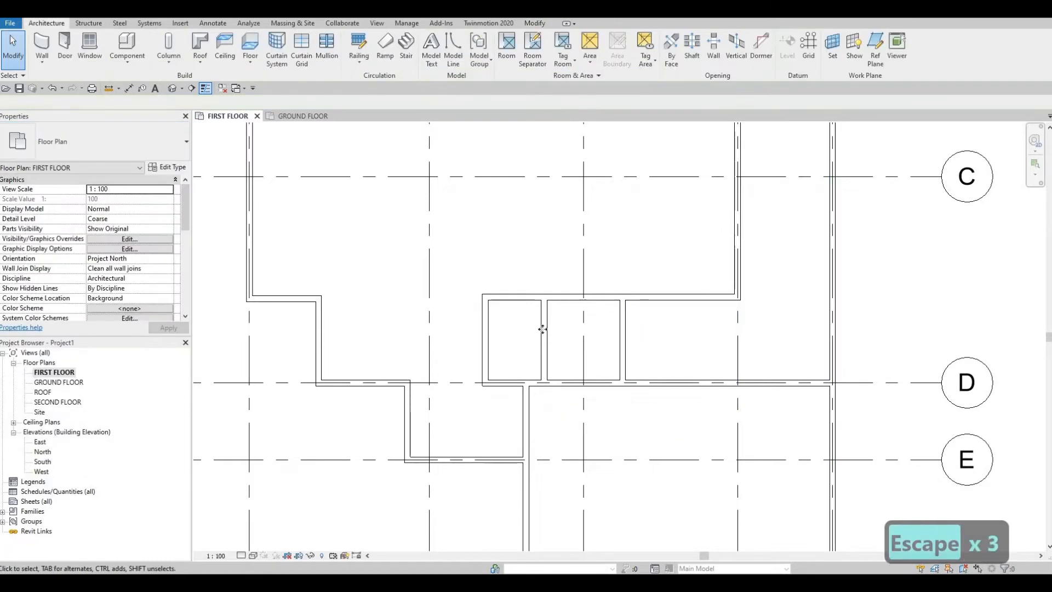
- Examine the types and layout of the short interior walls above grid D between grids 2 and 4
{"action": "left_click", "coordinate": [542, 329]}
{"action": "key", "text": "Escape"}
{"action": "left_click", "coordinate": [491, 335]}
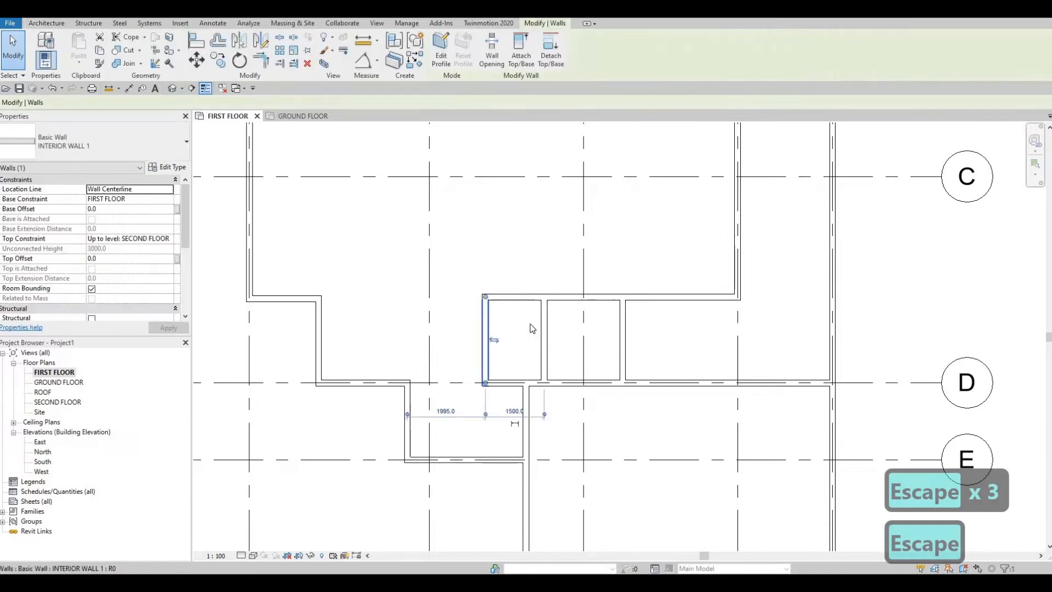
{"action": "key", "text": "Escape"}
{"action": "middle_click_drag", "start_coordinate": [543, 326], "coordinate": [541, 330]}
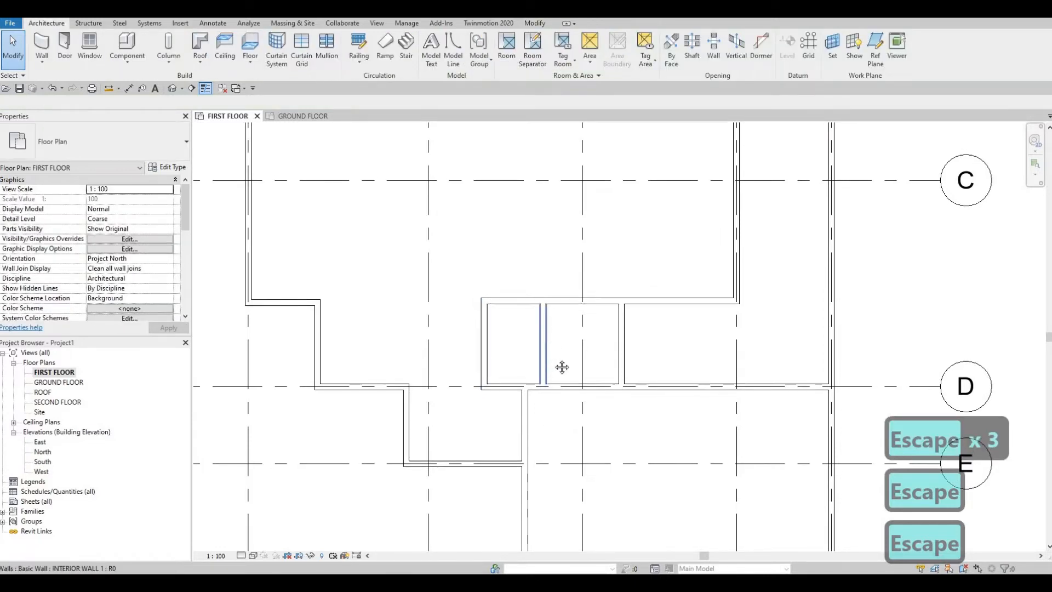
{"action": "mouse_move", "coordinate": [562, 367]}
{"action": "middle_mouse_down"}
{"action": "mouse_move", "coordinate": [554, 355]}
{"action": "mouse_move", "coordinate": [570, 366]}
{"action": "middle_mouse_up"}
{"action": "scroll", "coordinate": [569, 330], "scroll_direction": "down", "scroll_amount": 1}
{"action": "mouse_move", "coordinate": [569, 330]}
{"action": "middle_mouse_down"}
{"action": "mouse_move", "coordinate": [577, 352]}
{"action": "mouse_move", "coordinate": [584, 322]}
{"action": "middle_mouse_up"}
{"action": "middle_click_drag", "start_coordinate": [622, 375], "coordinate": [629, 361]}
{"action": "mouse_move", "coordinate": [566, 299]}
{"action": "middle_mouse_down"}
{"action": "mouse_move", "coordinate": [579, 278]}
{"action": "mouse_move", "coordinate": [573, 244]}
{"action": "mouse_move", "coordinate": [573, 288]}
{"action": "middle_mouse_up"}
{"action": "scroll", "coordinate": [572, 297], "scroll_direction": "up", "scroll_amount": 3}
{"action": "scroll", "coordinate": [573, 243], "scroll_direction": "down", "scroll_amount": 2}
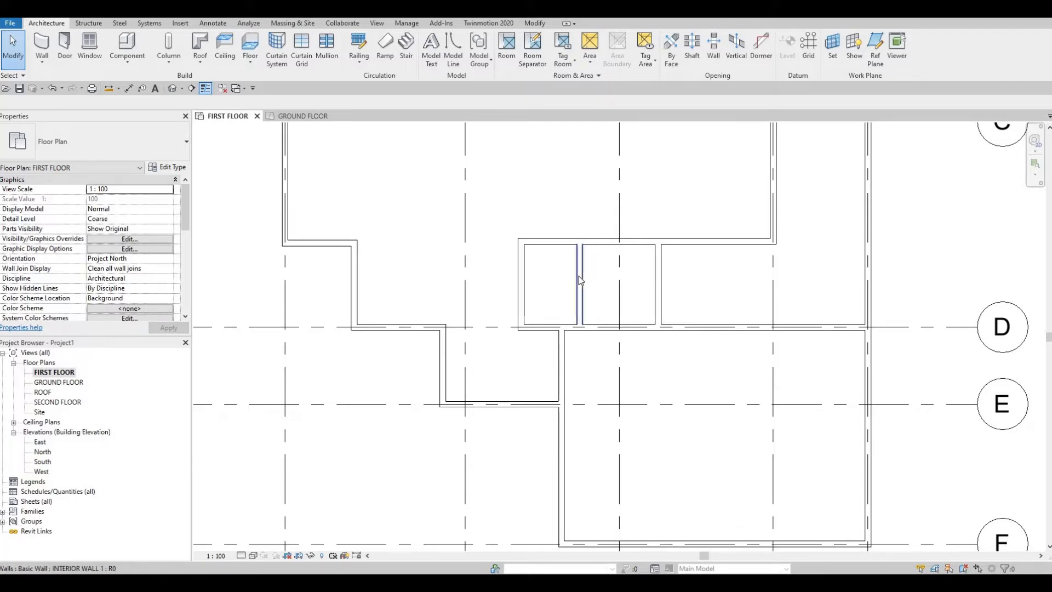
- Create a similar INTERIOR WALL 1 across the narrow room above grid D, from its outer wall to the first partition
{"action": "left_click", "coordinate": [580, 288]}
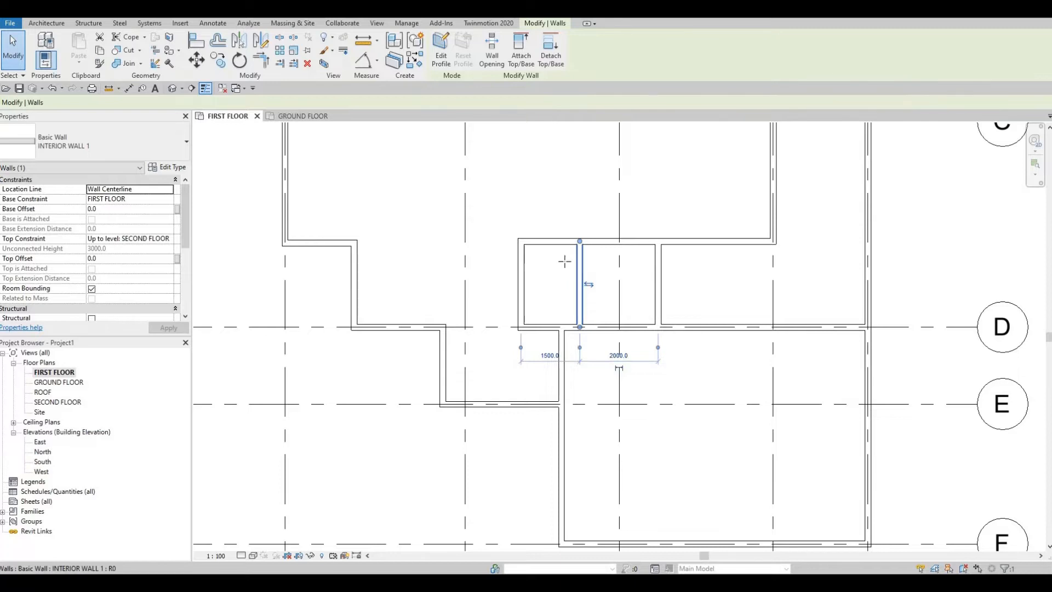
{"action": "key", "text": "c"}
{"action": "key", "text": "s"}
{"action": "scroll", "coordinate": [565, 264], "scroll_direction": "up", "scroll_amount": 1}
{"action": "left_click", "coordinate": [519, 265]}
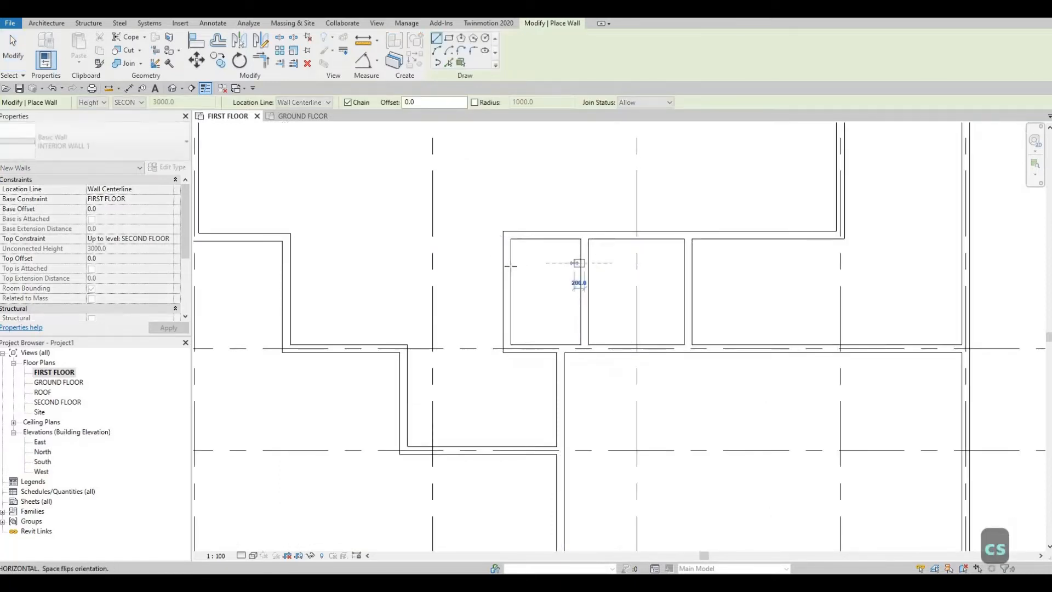
{"action": "left_click", "coordinate": [580, 265]}
{"action": "key", "text": "Escape"}
{"action": "key", "text": "Escape"}
- Set the distance from the new cross partition to the narrow room's upper wall to 500 mm
{"action": "left_click", "coordinate": [546, 265]}
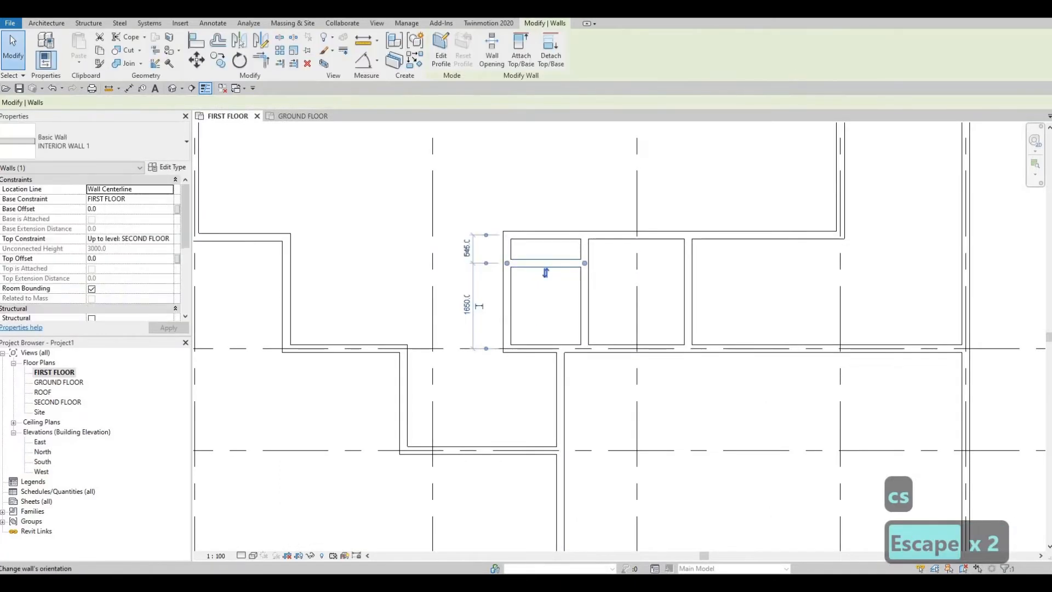
{"action": "left_click", "coordinate": [467, 249]}
{"action": "type", "text": "500"}
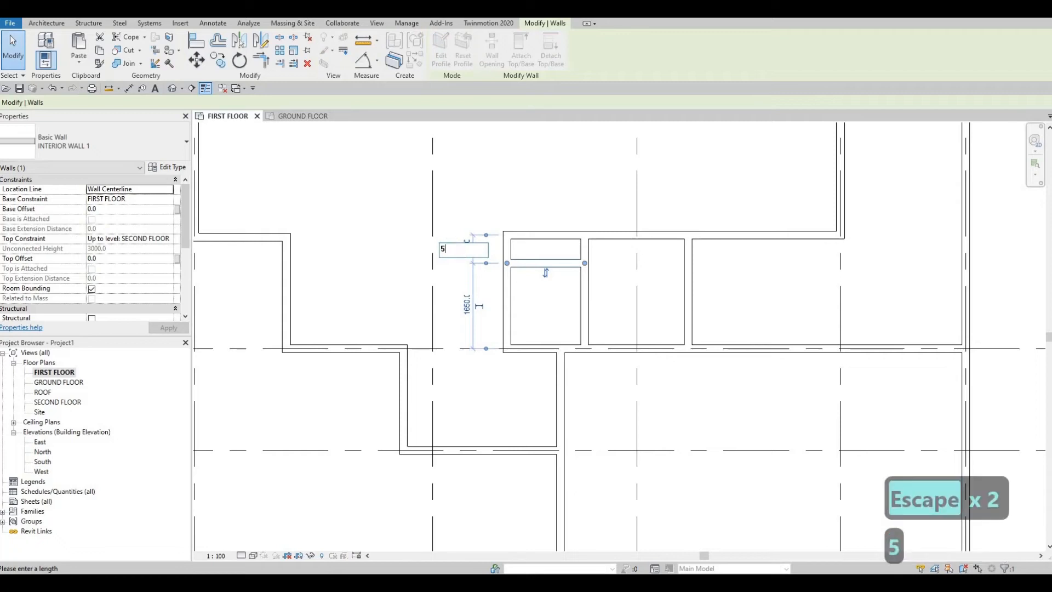
{"action": "key", "text": "Return"}
{"action": "key", "text": "Escape"}
{"action": "key", "text": "Escape"}
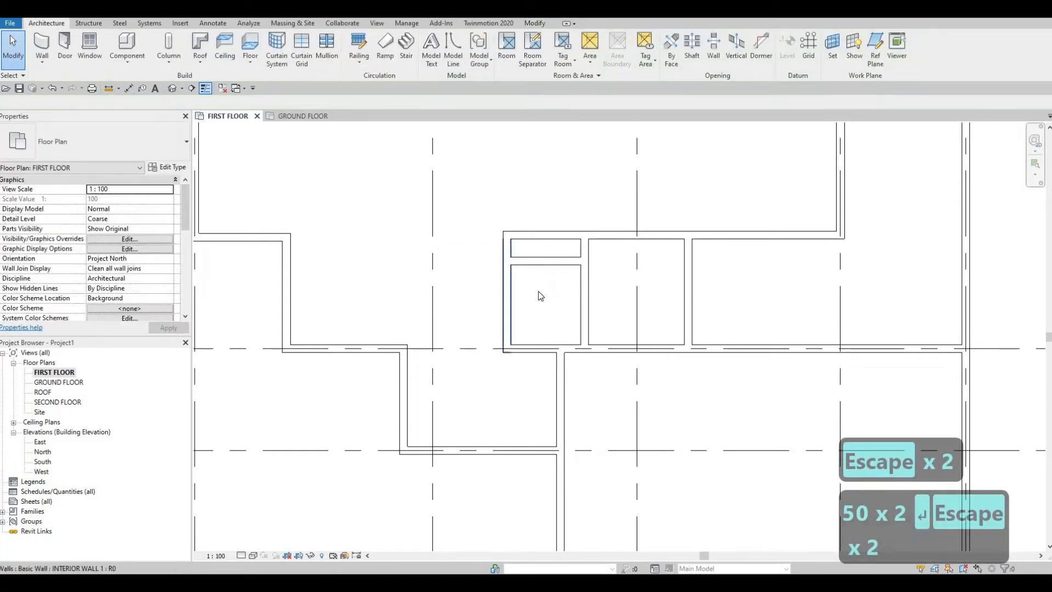
- Change the cross partition's distance from the narrow room's upper wall to 700 mm
{"action": "left_click", "coordinate": [546, 262]}
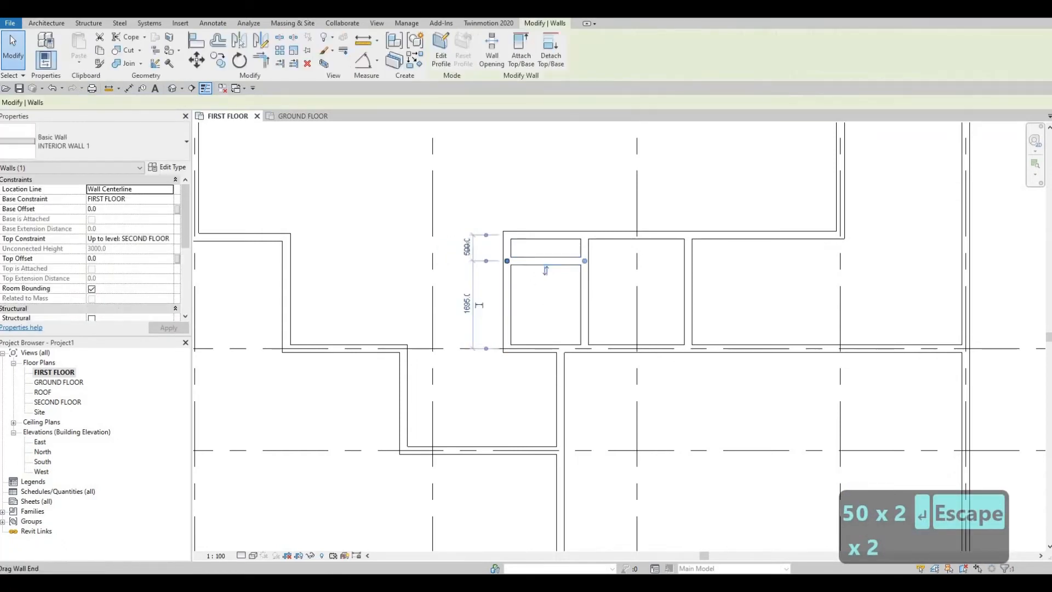
{"action": "left_click", "coordinate": [467, 247]}
{"action": "type", "text": "700"}
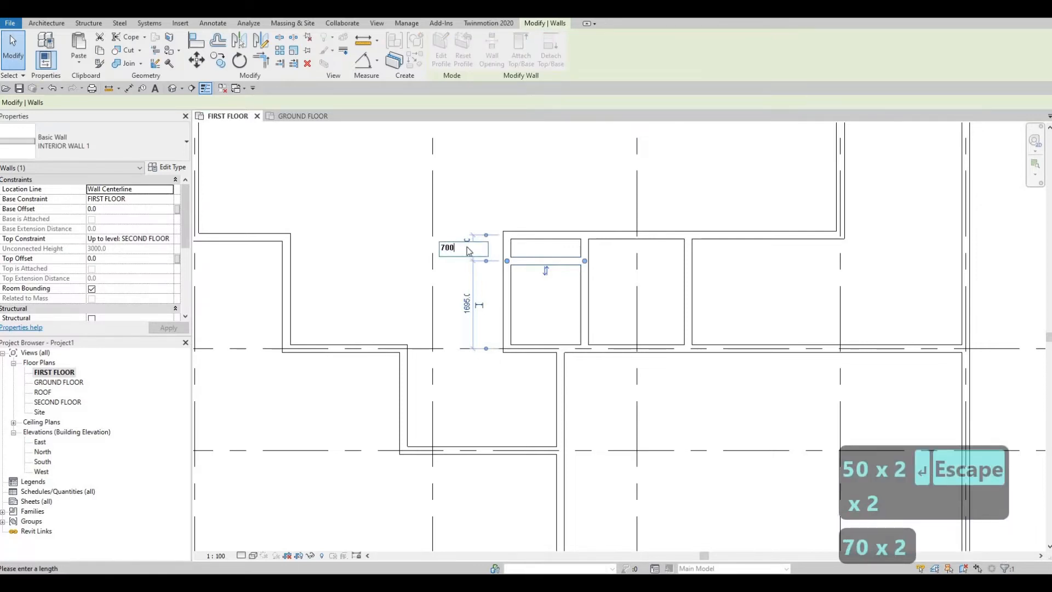
{"action": "key", "text": "Return"}
{"action": "key", "text": "Escape"}
{"action": "key", "text": "Escape"}
{"action": "key", "text": "Escape"}
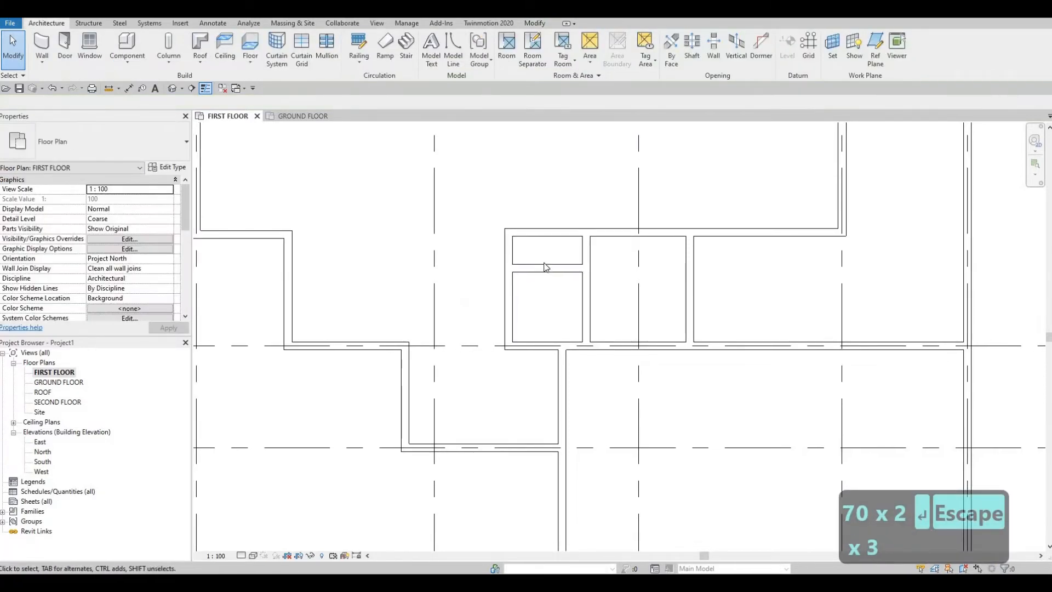
- Set the cross partition's distance from the narrow room's upper wall to 650 mm
{"action": "left_click", "coordinate": [546, 265]}
{"action": "left_click", "coordinate": [469, 251]}
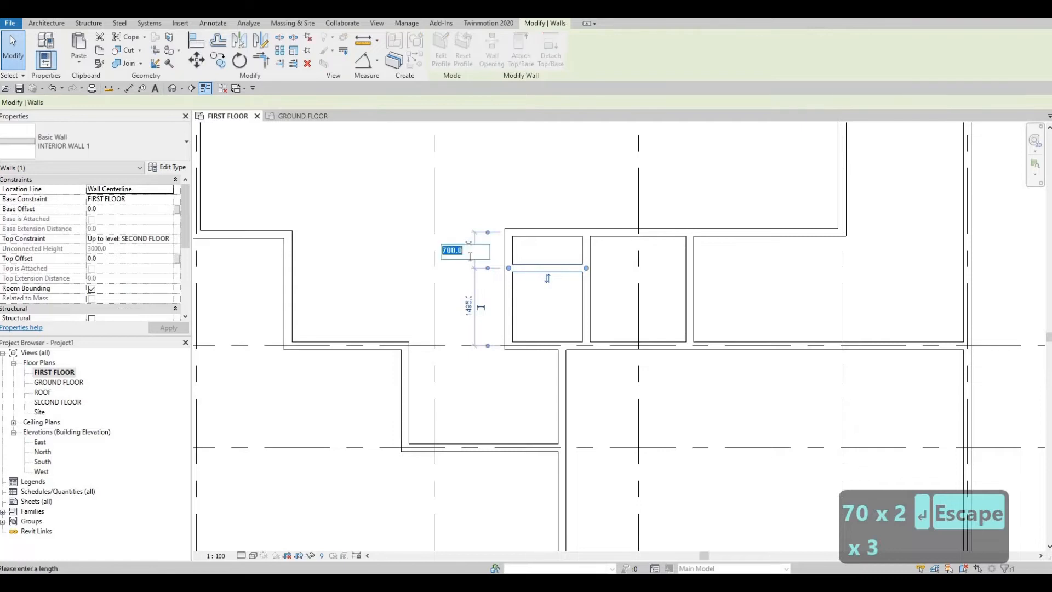
{"action": "type", "text": "650"}
{"action": "key", "text": "Return"}
{"action": "key", "text": "Escape"}
{"action": "key", "text": "Escape"}
{"action": "key", "text": "Escape"}
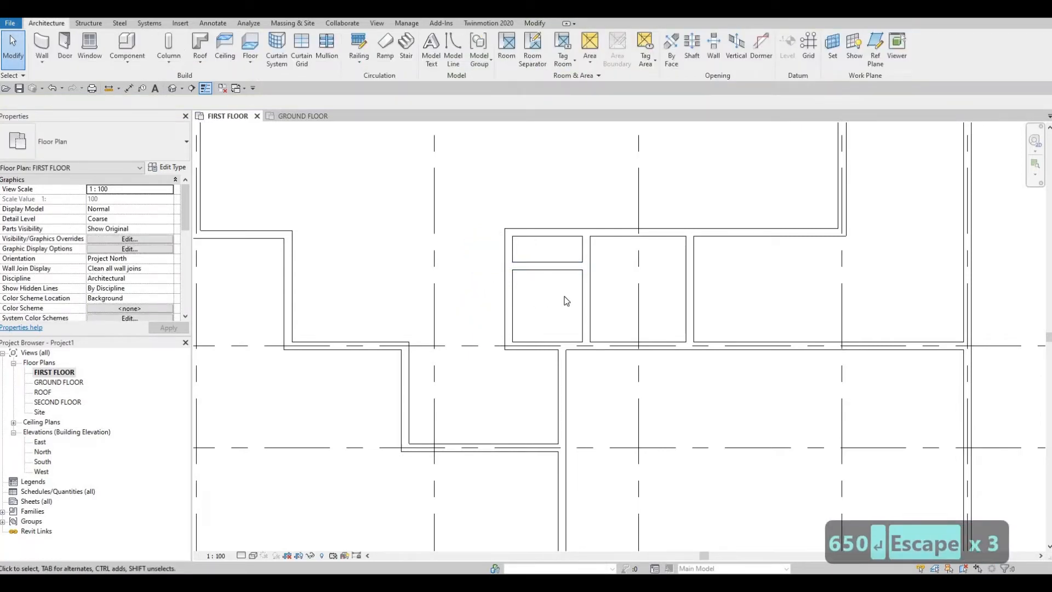
- Examine the first floor wall layout between grids B and F around the partitioned rooms
{"action": "middle_click_drag", "start_coordinate": [569, 304], "coordinate": [571, 296]}
{"action": "scroll", "coordinate": [627, 274], "scroll_direction": "down", "scroll_amount": 1}
{"action": "middle_click_drag", "start_coordinate": [626, 274], "coordinate": [613, 288]}
{"action": "middle_click_drag", "start_coordinate": [658, 295], "coordinate": [603, 297]}
{"action": "scroll", "coordinate": [663, 323], "scroll_direction": "down", "scroll_amount": 2}
{"action": "middle_click_drag", "start_coordinate": [690, 318], "coordinate": [648, 323]}
{"action": "middle_click_drag", "start_coordinate": [651, 288], "coordinate": [646, 338]}
{"action": "middle_click_drag", "start_coordinate": [585, 304], "coordinate": [582, 362]}
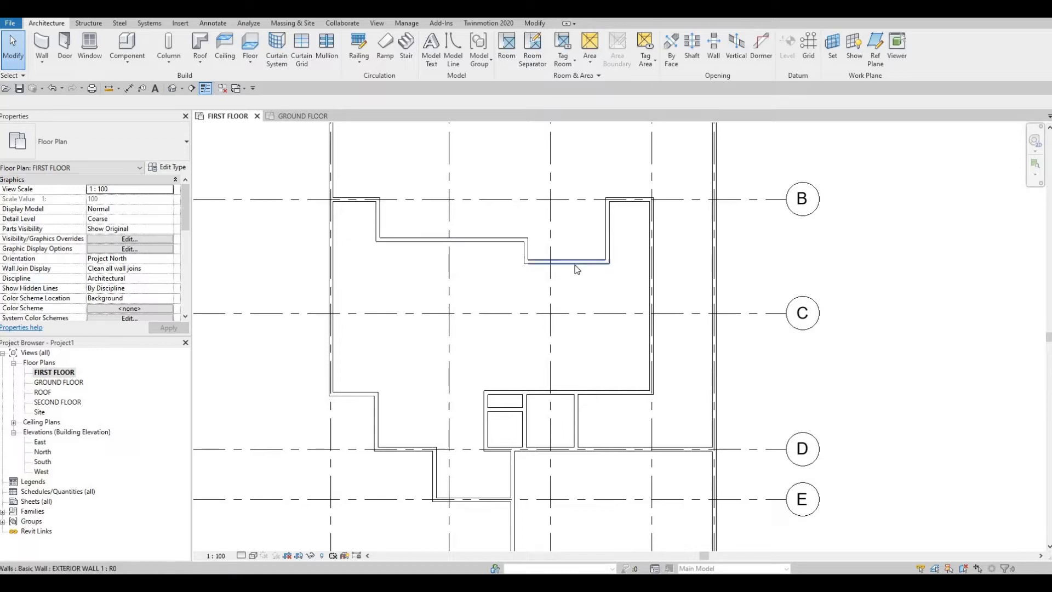
{"action": "mouse_move", "coordinate": [591, 244]}
{"action": "middle_mouse_down"}
{"action": "mouse_move", "coordinate": [591, 262]}
{"action": "mouse_move", "coordinate": [634, 251]}
{"action": "middle_mouse_up"}
{"action": "middle_click_drag", "start_coordinate": [638, 328], "coordinate": [647, 270]}
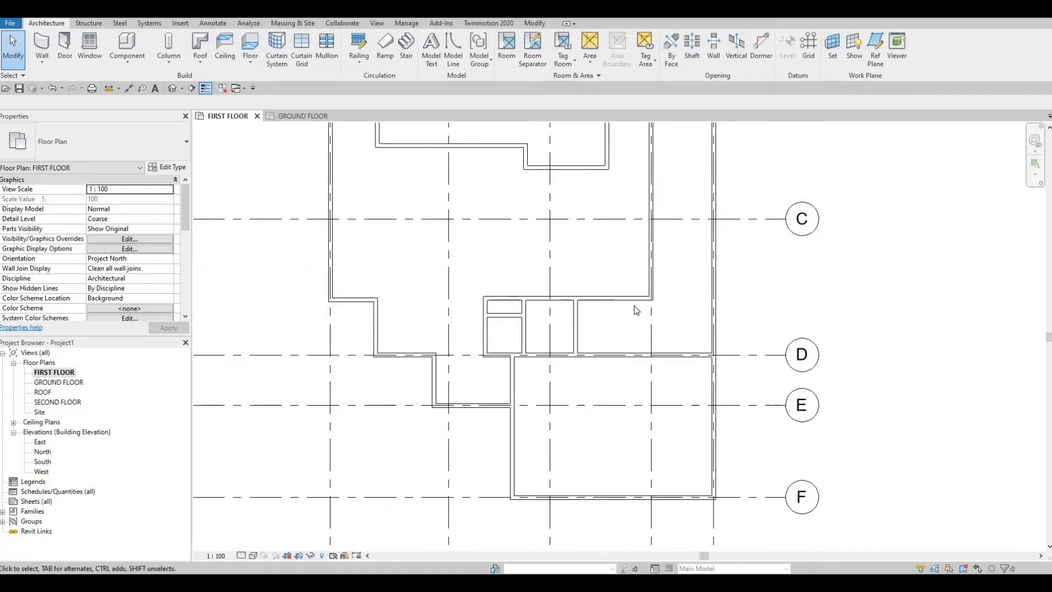
{"action": "left_click", "coordinate": [675, 353]}
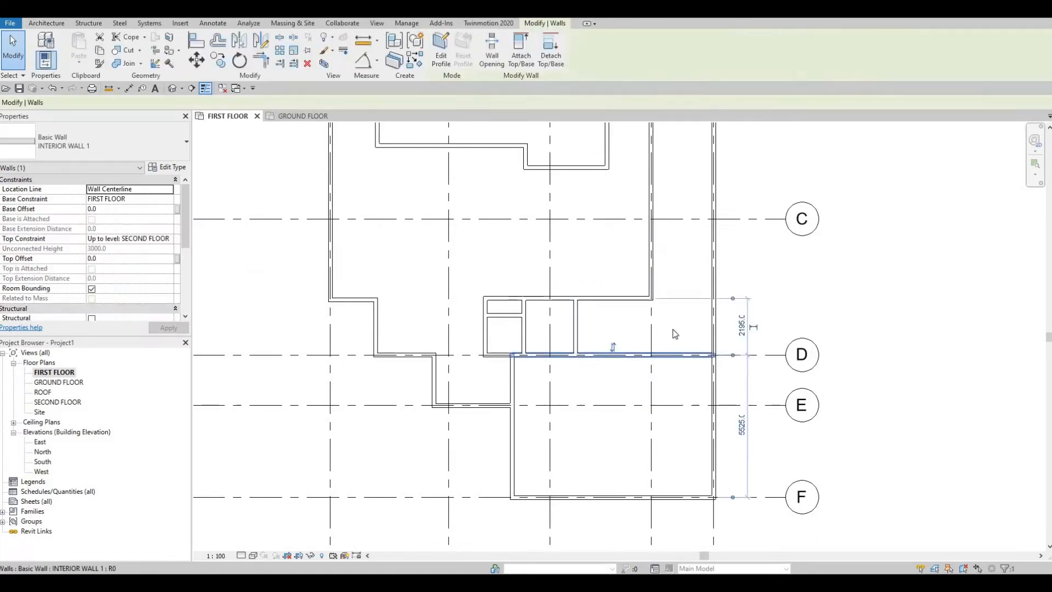
{"action": "key", "text": "Escape"}
{"action": "left_click", "coordinate": [715, 303]}
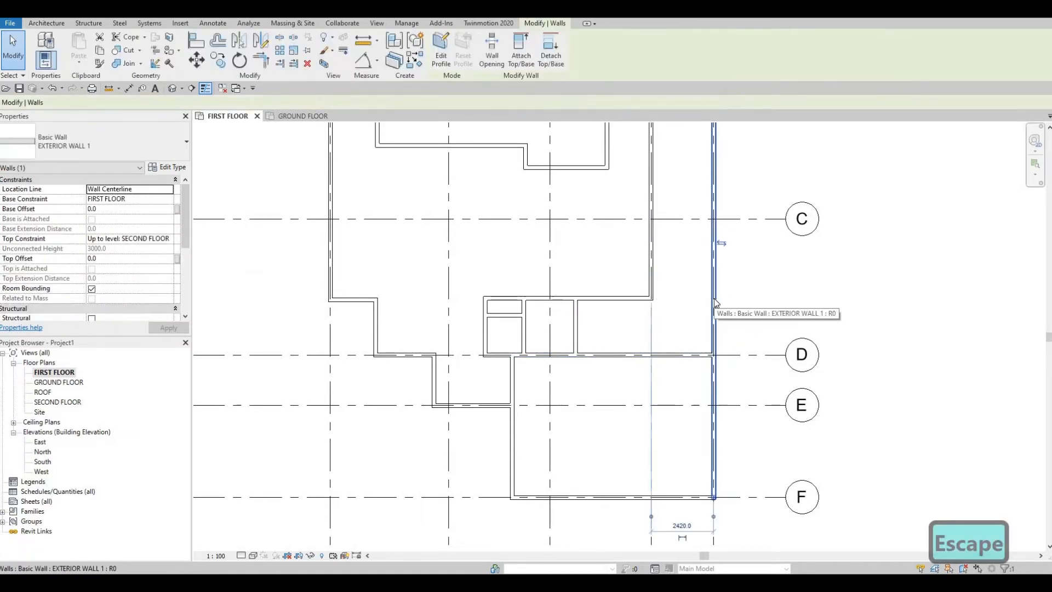
{"action": "key", "text": "c"}
{"action": "key", "text": "s"}
{"action": "scroll", "coordinate": [672, 320], "scroll_direction": "up", "scroll_amount": 1}
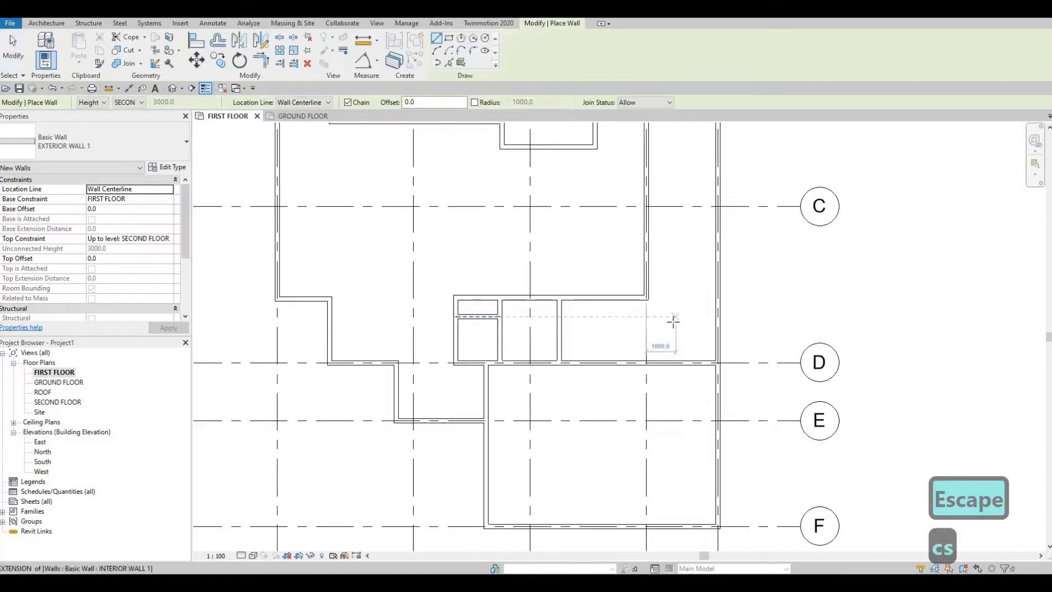
{"action": "left_click", "coordinate": [646, 362]}
{"action": "key", "text": "Escape"}
{"action": "key", "text": "Escape"}
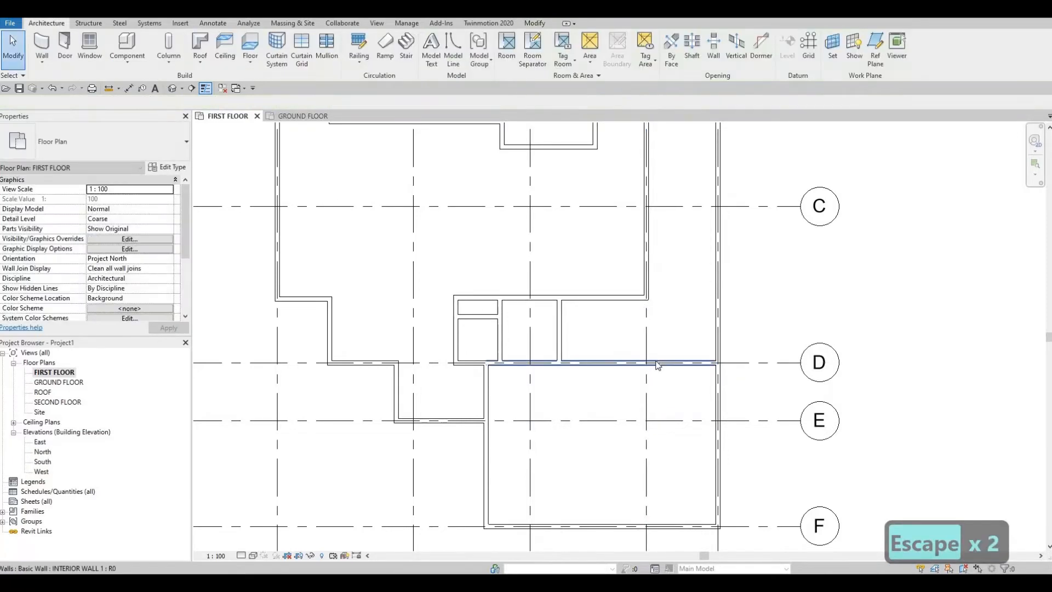
{"action": "left_click", "coordinate": [655, 361]}
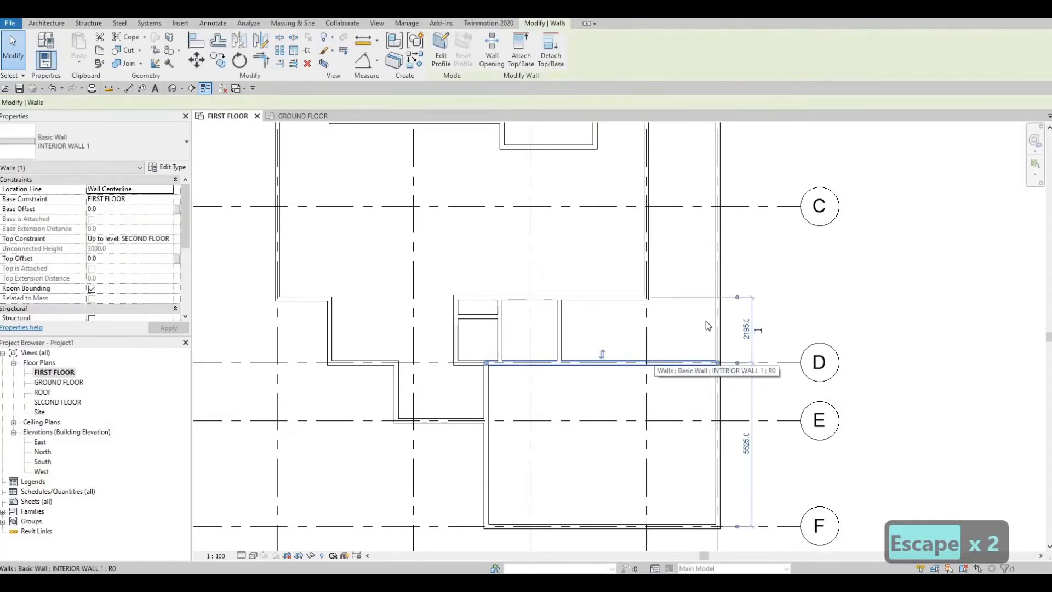
{"action": "key", "text": "Escape"}
{"action": "left_click", "coordinate": [718, 313]}
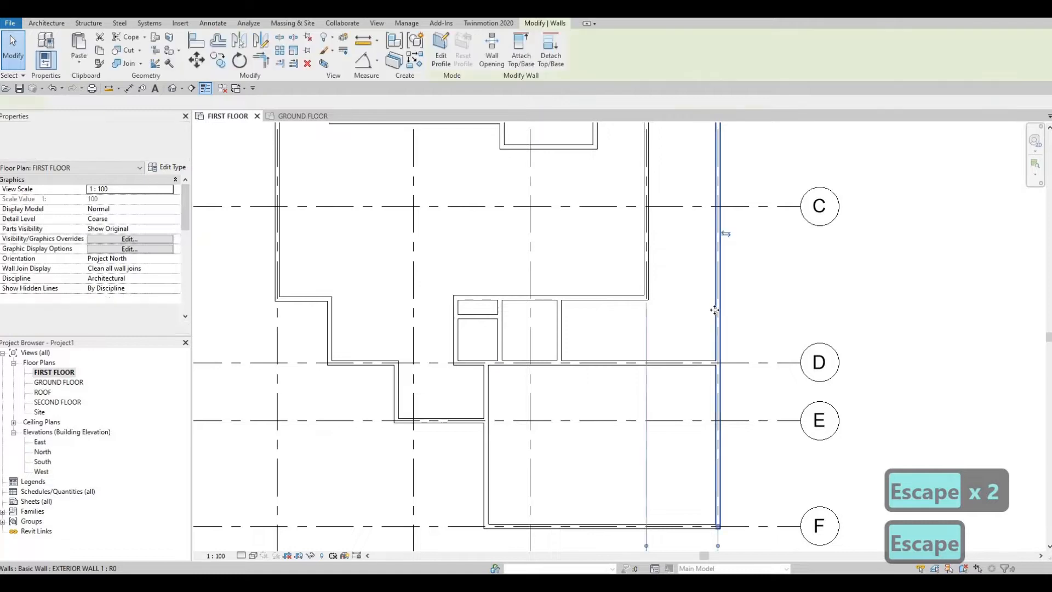
{"action": "key", "text": "Escape"}
- Shorten the INTERIOR WALL 1 along grid D so it ends at grid 4
{"action": "left_click", "coordinate": [640, 363]}
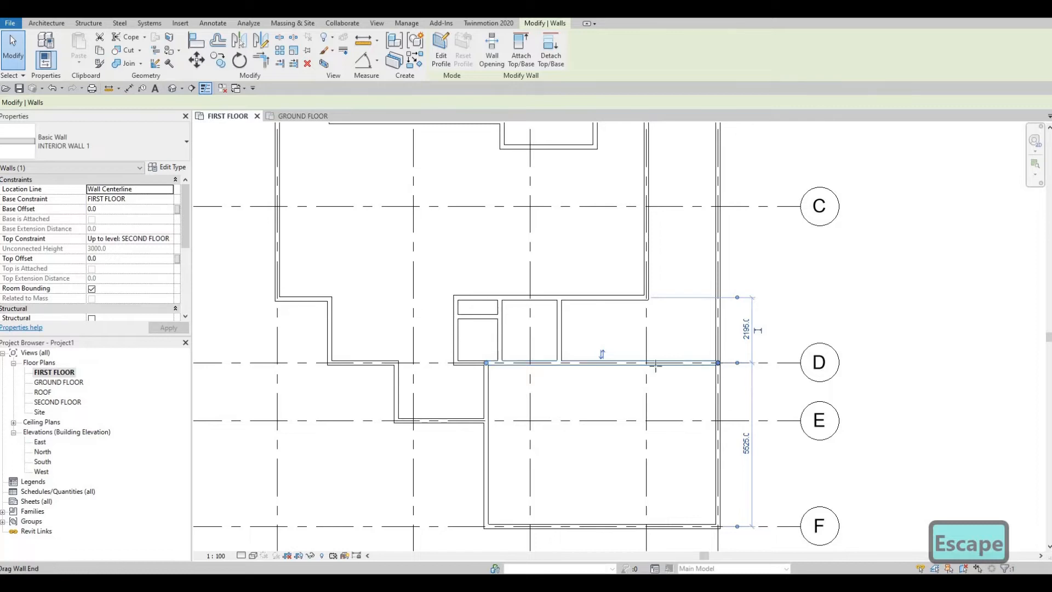
{"action": "key", "text": "r"}
{"action": "key", "text": "s"}
{"action": "key", "text": "Escape"}
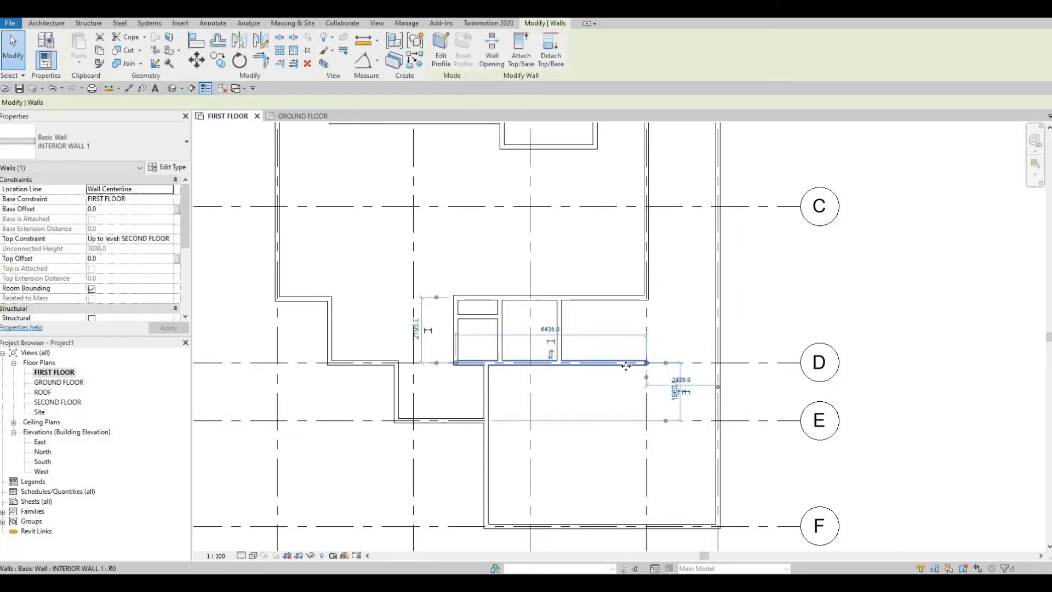
- Create a similar INTERIOR WALL 1 along grid 4 between the grid D wall and the end of the exterior wall above
{"action": "key", "text": "c"}
{"action": "key", "text": "s"}
{"action": "left_click", "coordinate": [649, 322]}
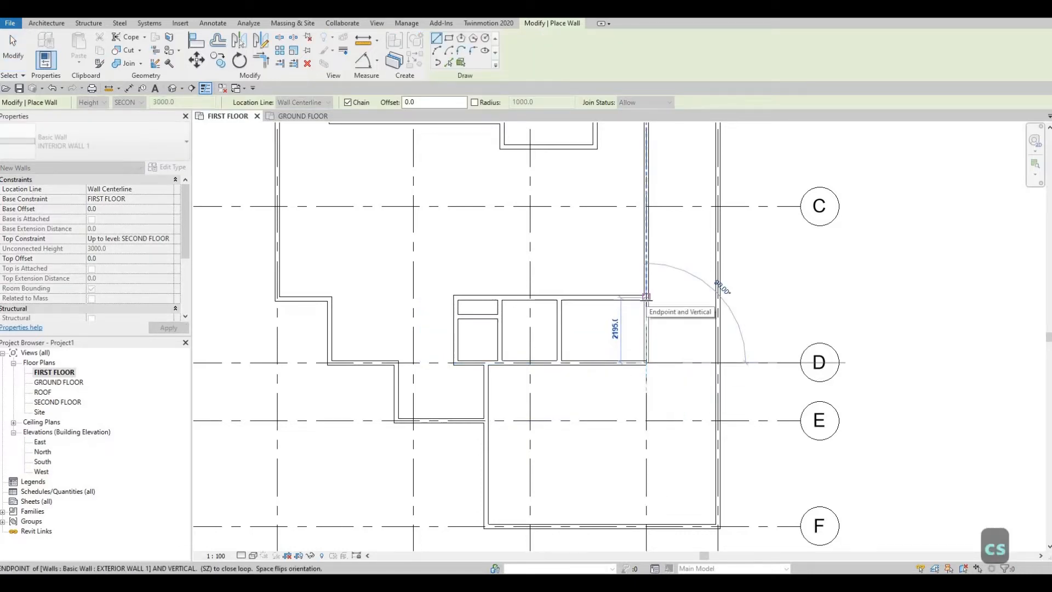
{"action": "left_click", "coordinate": [647, 362]}
{"action": "key", "text": "Escape"}
{"action": "key", "text": "Escape"}
{"action": "key", "text": "Escape"}
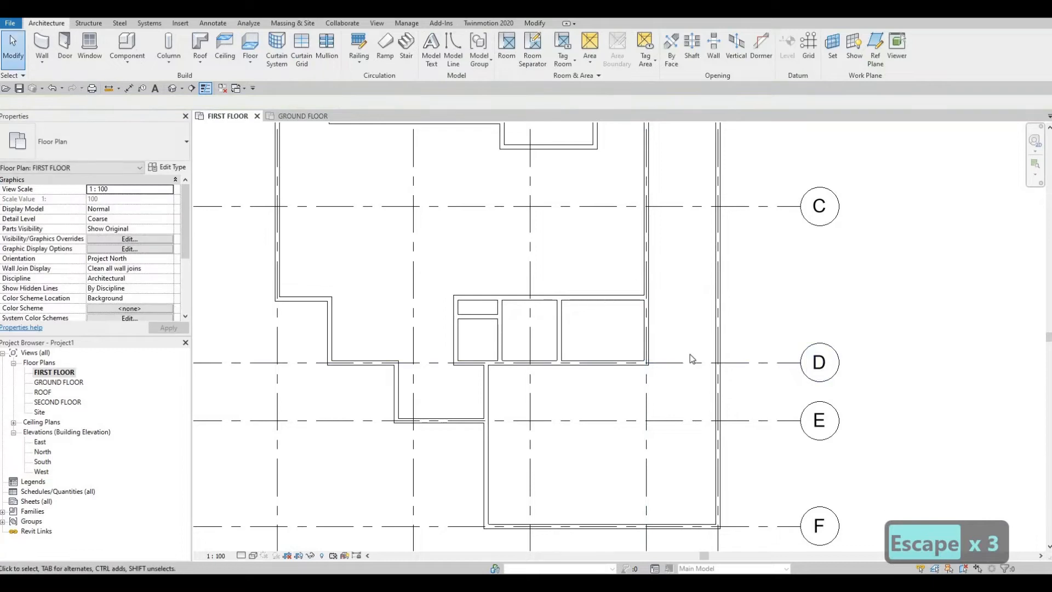
- Create a similar EXTERIOR WALL 1 along grid D from grid 4 to the outermost exterior wall
{"action": "left_click", "coordinate": [717, 307]}
{"action": "key", "text": "c"}
{"action": "key", "text": "s"}
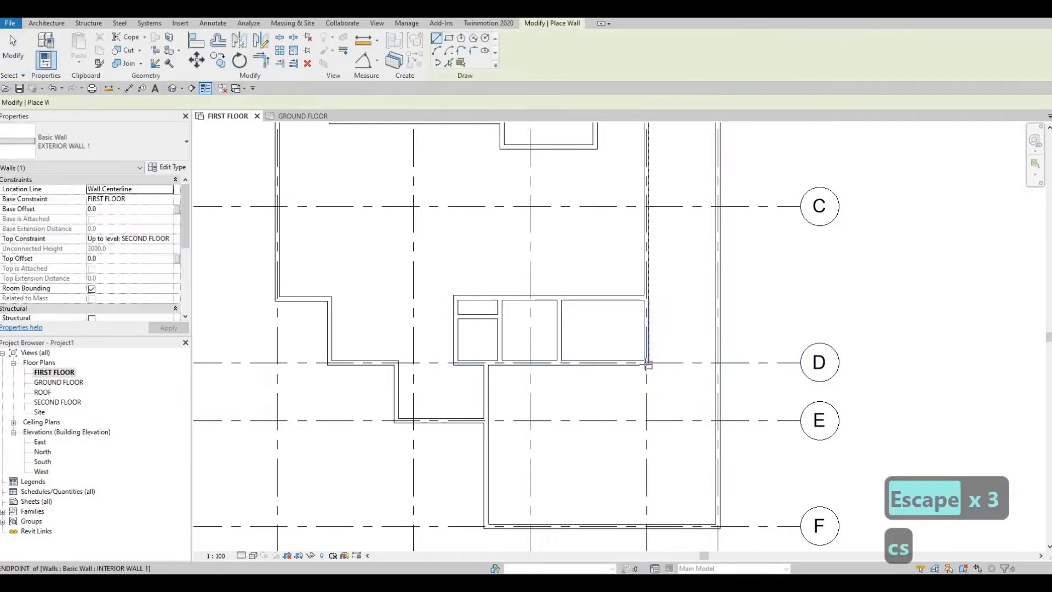
{"action": "left_click", "coordinate": [717, 362]}
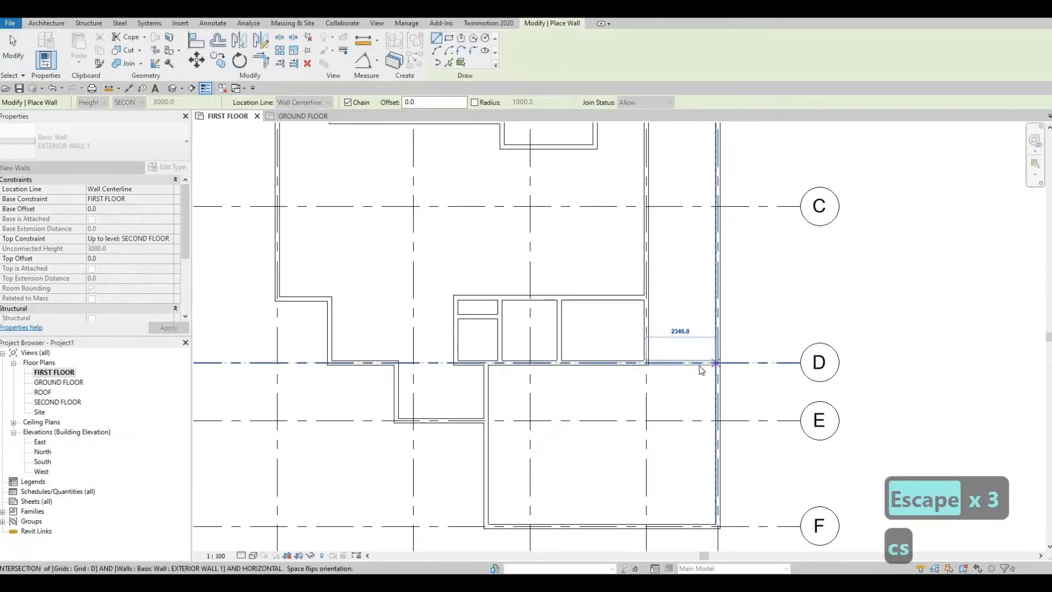
{"action": "key", "text": "Escape"}
{"action": "key", "text": "Escape"}
{"action": "key", "text": "Escape"}
- Cut a rectangular wall opening about 998 mm long in the short grid 4 wall, near its upper end above grid D
{"action": "left_click", "coordinate": [647, 329]}
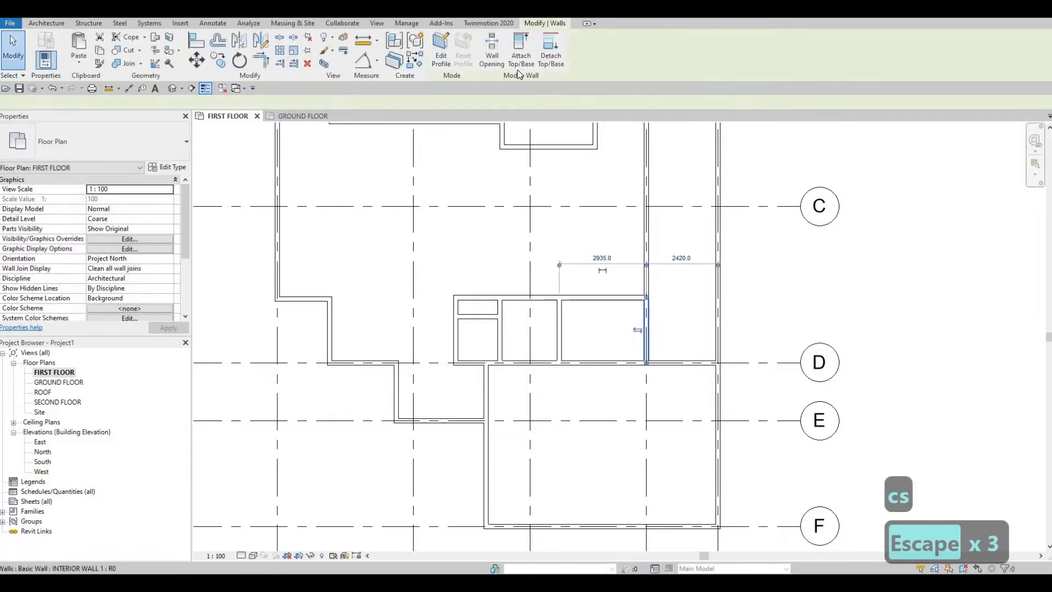
{"action": "left_click", "coordinate": [492, 55]}
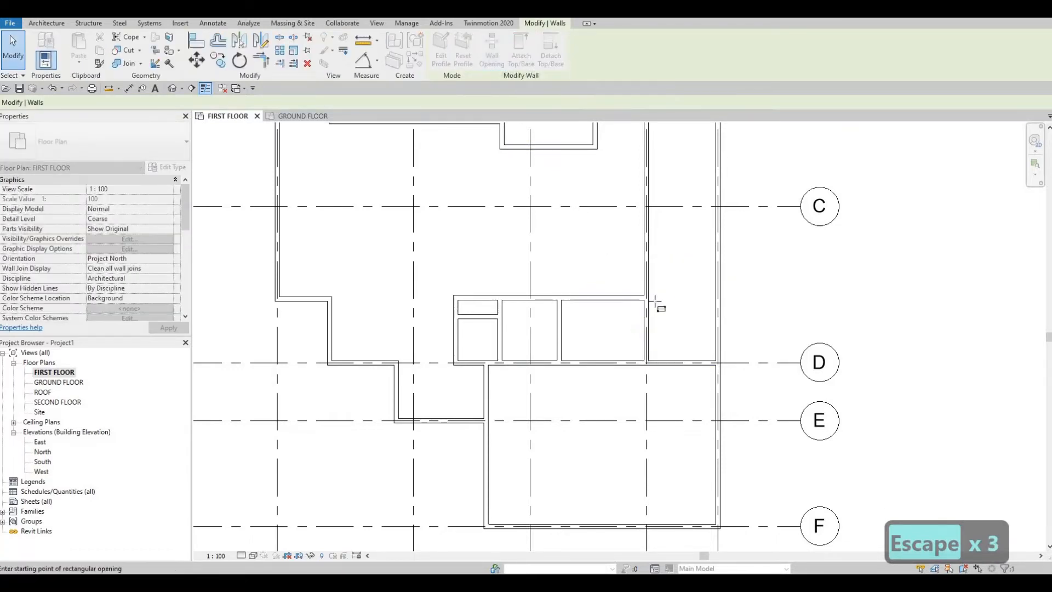
{"action": "scroll", "coordinate": [636, 319], "scroll_direction": "up", "scroll_amount": 2}
{"action": "left_click", "coordinate": [635, 319]}
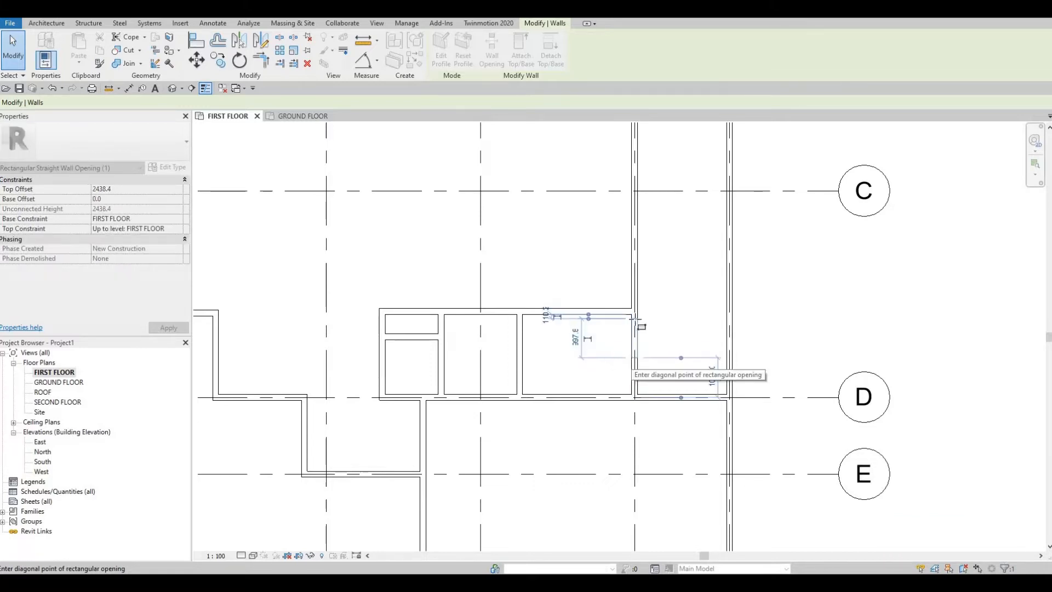
{"action": "left_click", "coordinate": [635, 359]}
{"action": "scroll", "coordinate": [635, 350], "scroll_direction": "down", "scroll_amount": 2}
{"action": "scroll", "coordinate": [635, 325], "scroll_direction": "up", "scroll_amount": 2}
{"action": "key", "text": "Escape"}
{"action": "key", "text": "Escape"}
{"action": "key", "text": "Escape"}
- Stretch both ends of the opening to make it 1160 mm long, 40 mm from the upper wall and 920 mm from grid D
{"action": "left_click", "coordinate": [649, 306]}
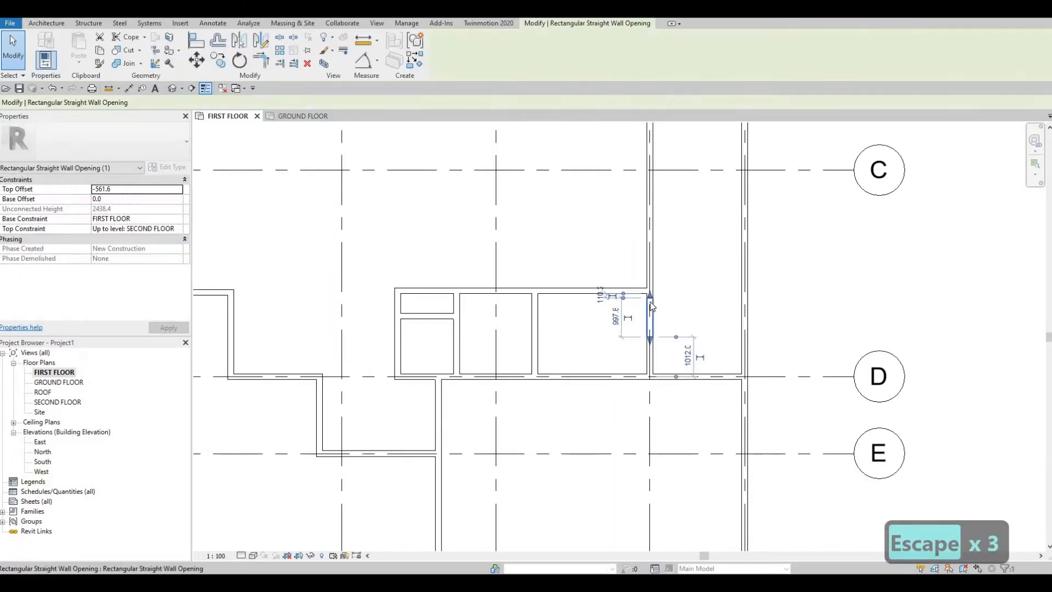
{"action": "scroll", "coordinate": [649, 307], "scroll_direction": "up", "scroll_amount": 3}
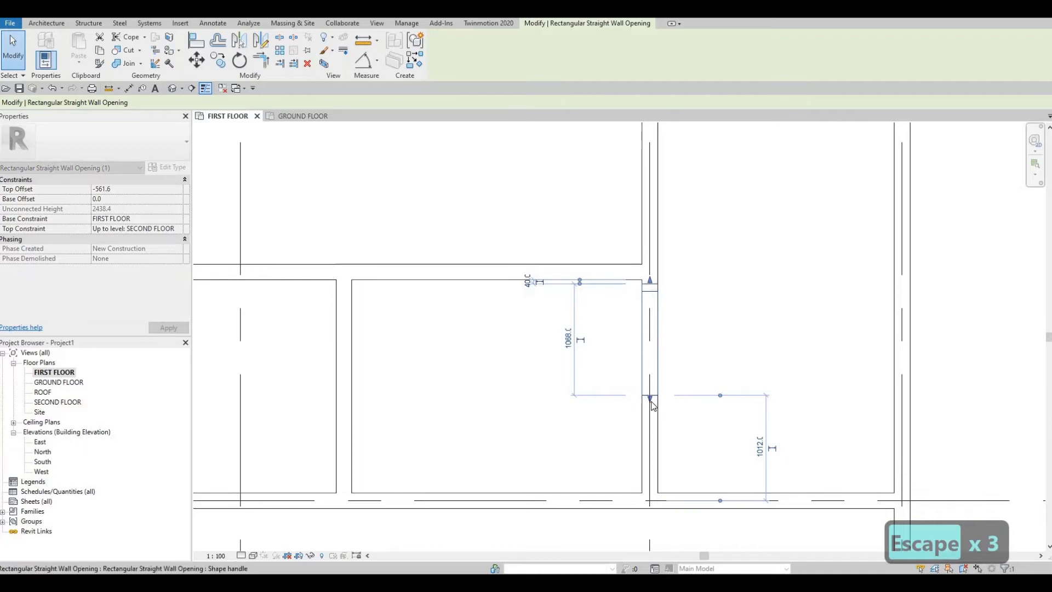
{"action": "left_click_drag", "start_coordinate": [650, 399], "coordinate": [649, 404]}
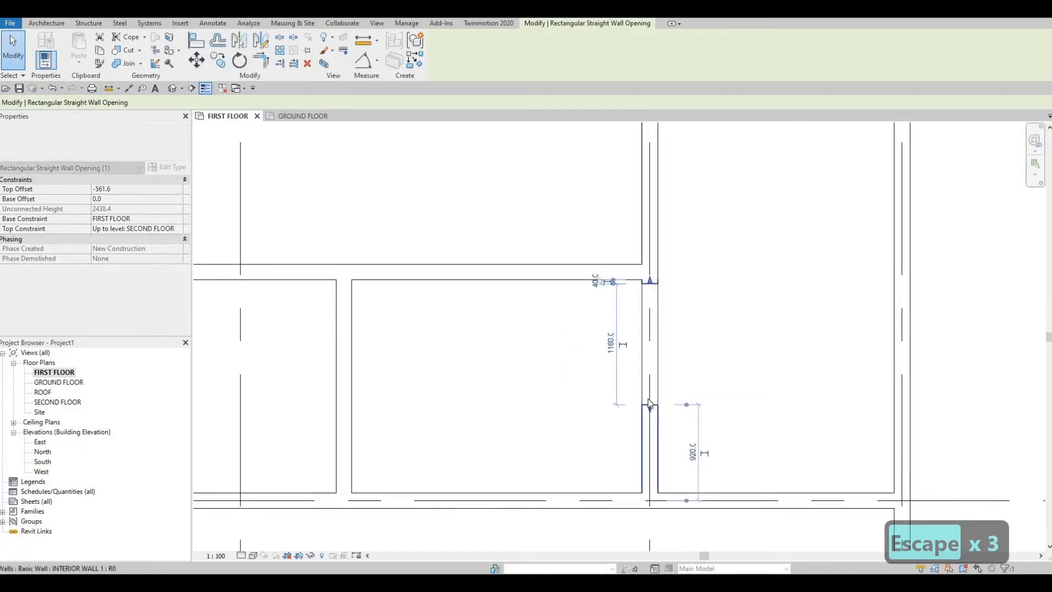
{"action": "key", "text": "Escape"}
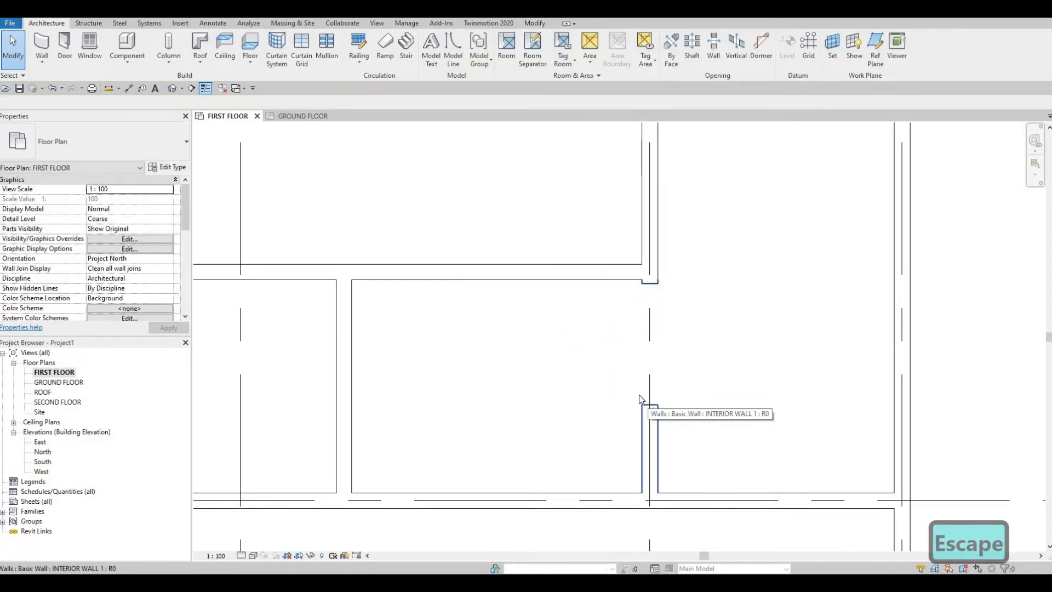
- Examine the complete first floor wall layout from grid A to grid F
{"action": "scroll", "coordinate": [679, 345], "scroll_direction": "down", "scroll_amount": 4}
{"action": "middle_click_drag", "start_coordinate": [689, 352], "coordinate": [694, 415]}
{"action": "scroll", "coordinate": [694, 415], "scroll_direction": "down", "scroll_amount": 3}
{"action": "middle_click_drag", "start_coordinate": [701, 324], "coordinate": [714, 355]}
{"action": "middle_click_drag", "start_coordinate": [697, 390], "coordinate": [708, 418]}
{"action": "scroll", "coordinate": [734, 358], "scroll_direction": "down", "scroll_amount": 2}
{"action": "key", "text": "F1"}
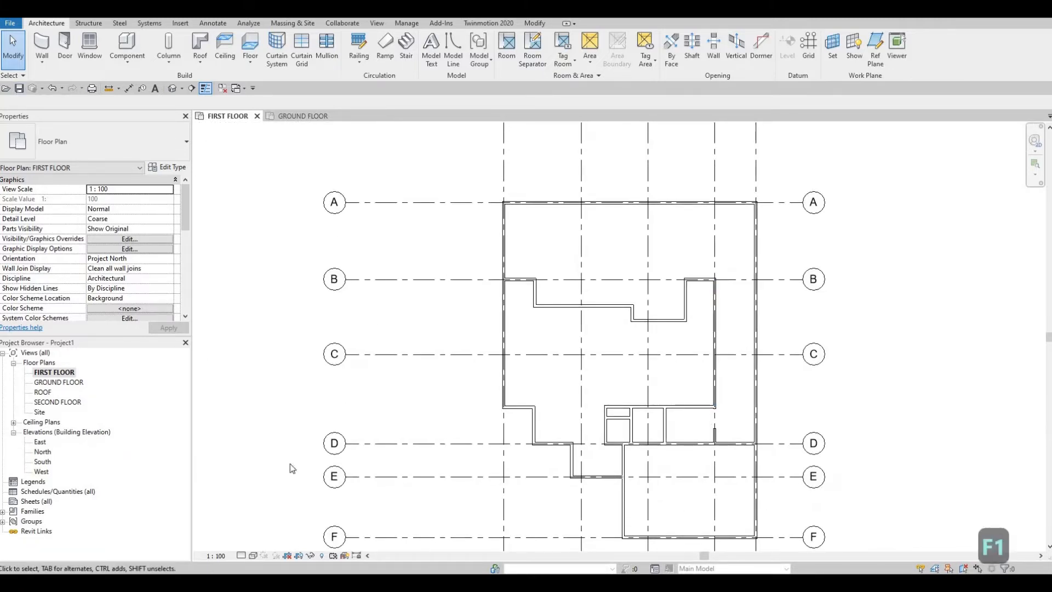
- Start a stair from FIRST FLOOR to SECOND FLOOR with 12 desired risers, accepting the riser height warning
{"action": "scroll", "coordinate": [363, 432], "scroll_direction": "down", "scroll_amount": 3}
{"action": "scroll", "coordinate": [564, 371], "scroll_direction": "up", "scroll_amount": 4}
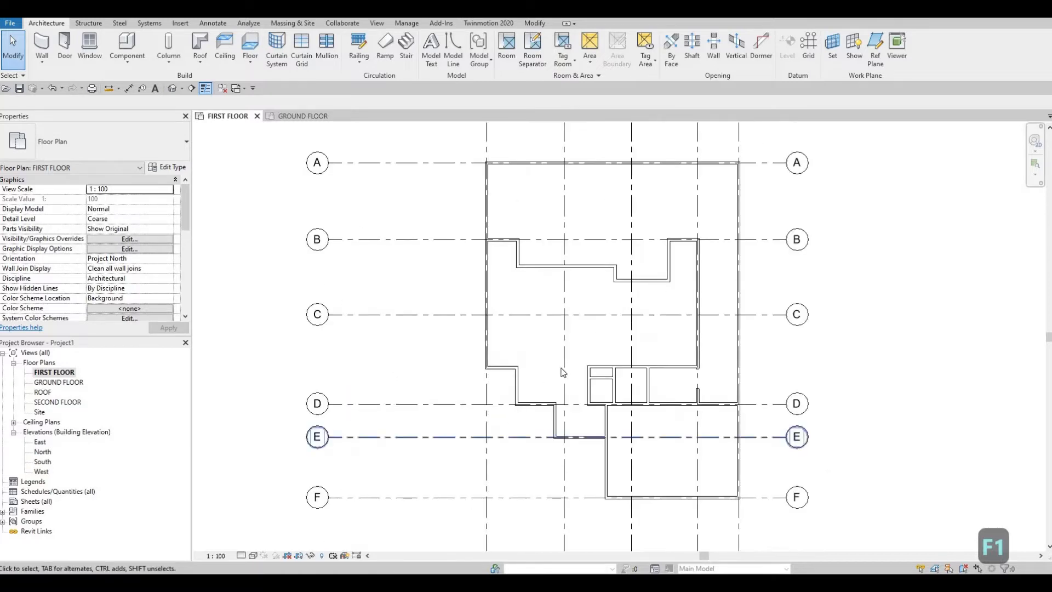
{"action": "scroll", "coordinate": [570, 375], "scroll_direction": "up", "scroll_amount": 2}
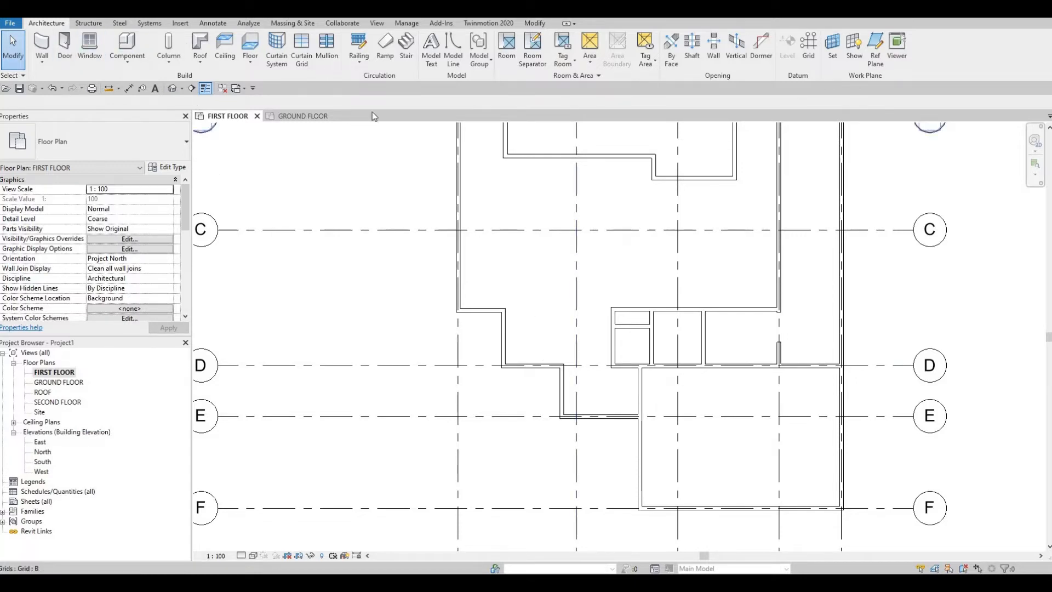
{"action": "left_click", "coordinate": [406, 49]}
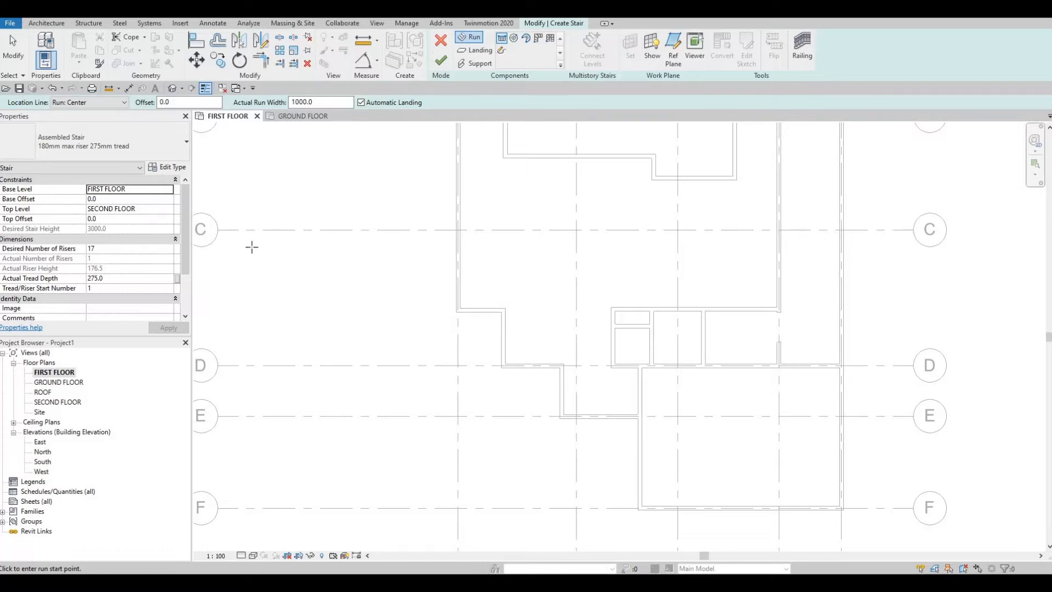
{"action": "left_click", "coordinate": [117, 250]}
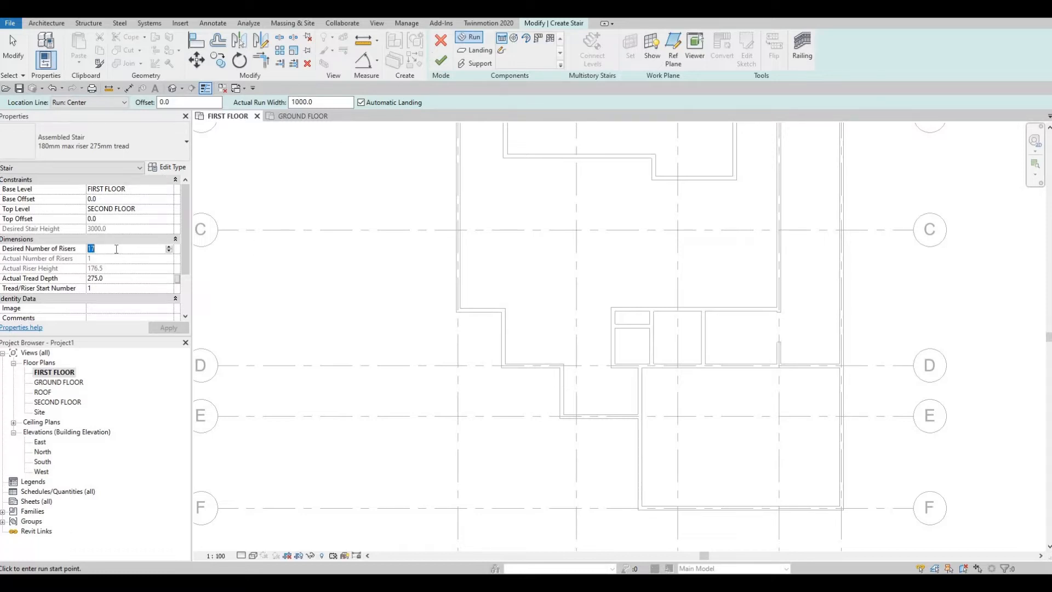
{"action": "type", "text": "12"}
{"action": "key", "text": "Return"}
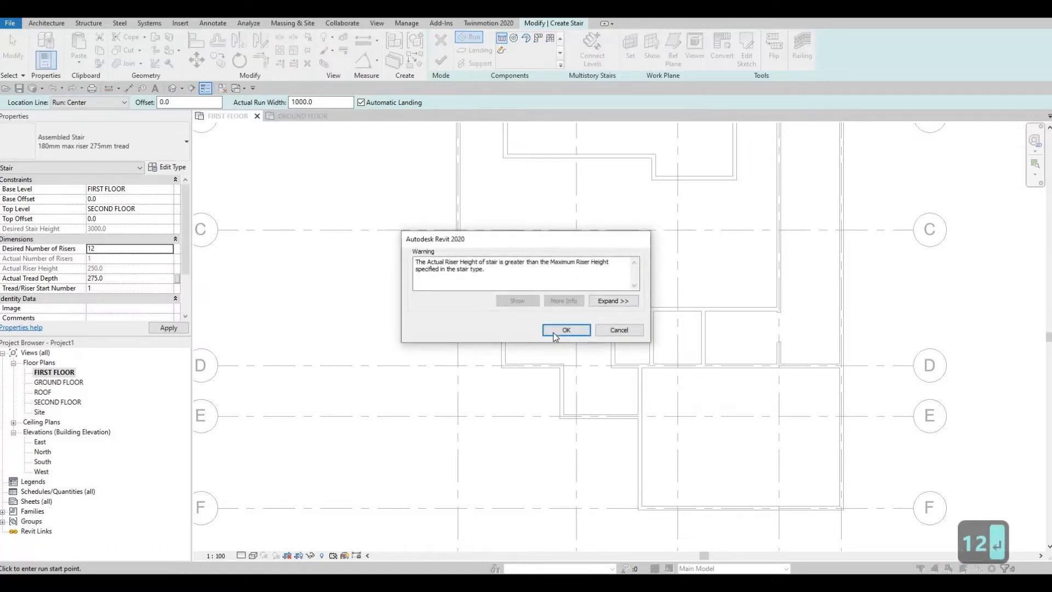
{"action": "left_click", "coordinate": [554, 330]}
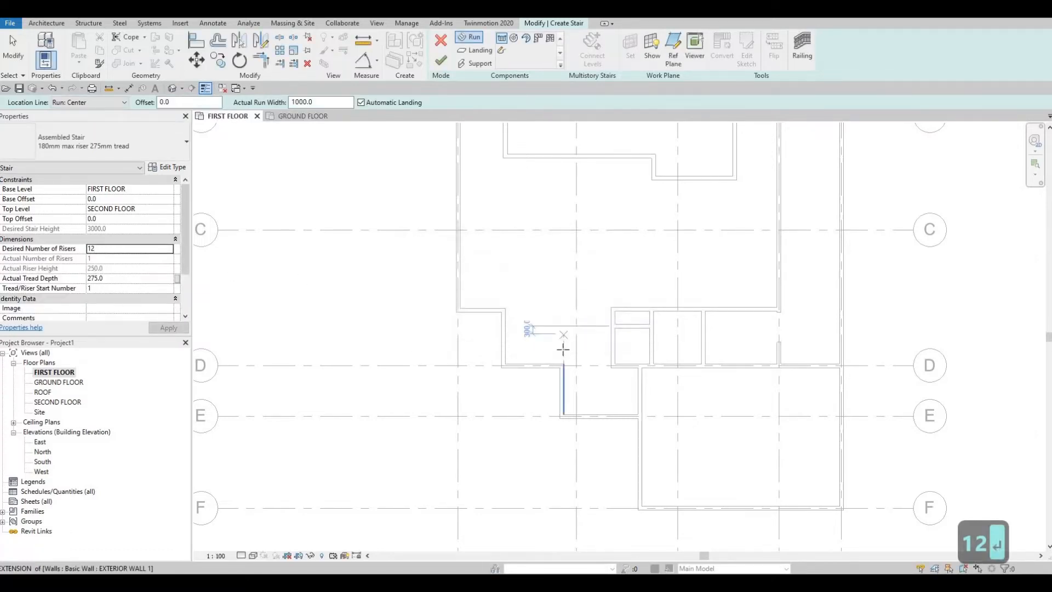
- Draw the first stair run horizontally from grid 2 toward the stepped exterior wall, 1375 mm long with 6 risers, about 800 mm above grid D
{"action": "scroll", "coordinate": [573, 343], "scroll_direction": "up", "scroll_amount": 3}
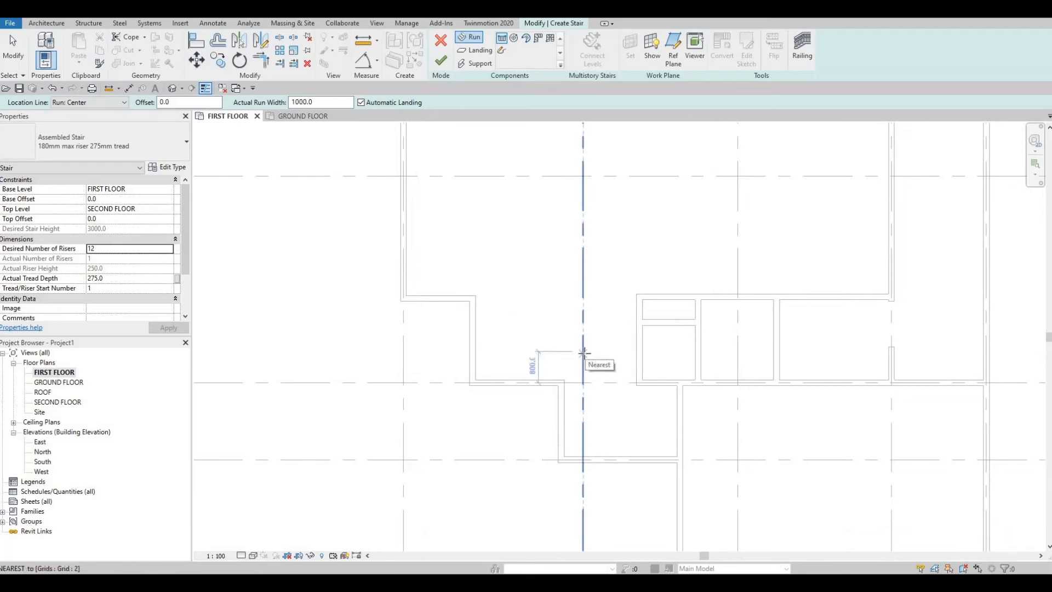
{"action": "left_click", "coordinate": [567, 351]}
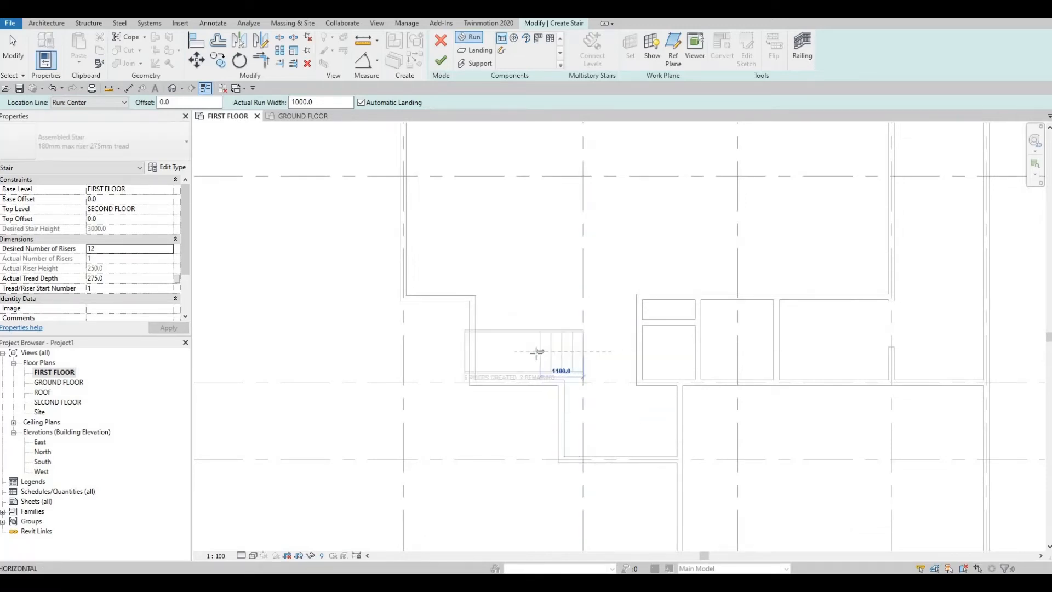
{"action": "scroll", "coordinate": [536, 354], "scroll_direction": "up", "scroll_amount": 1}
{"action": "scroll", "coordinate": [535, 353], "scroll_direction": "up", "scroll_amount": 1}
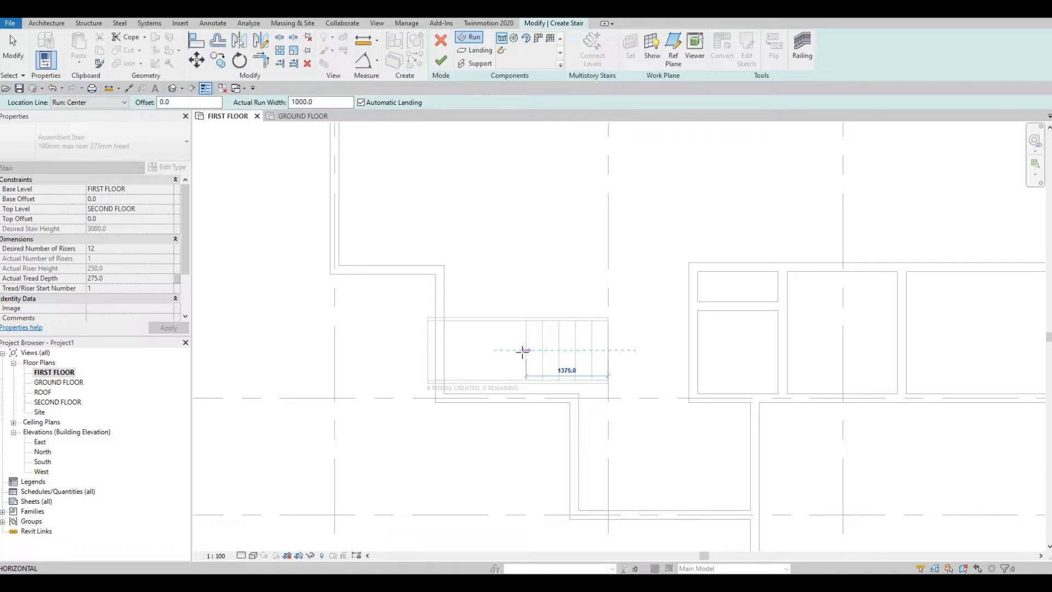
{"action": "left_click", "coordinate": [526, 319]}
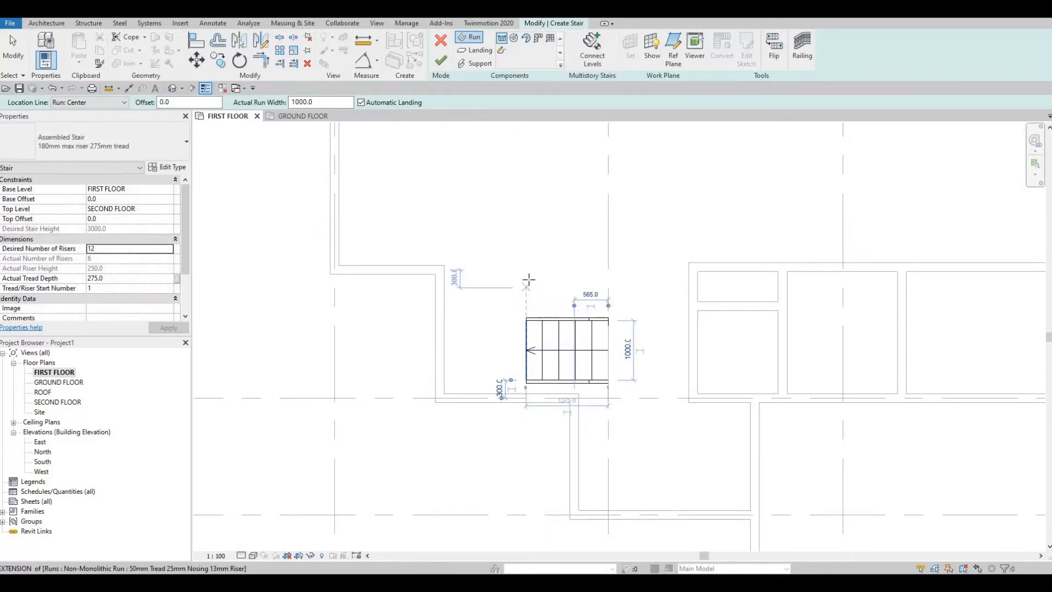
- Draw the returning second run with the remaining 6 risers back to grid 2, in line with the exterior wall face, and finish the stair
{"action": "left_click", "coordinate": [527, 274]}
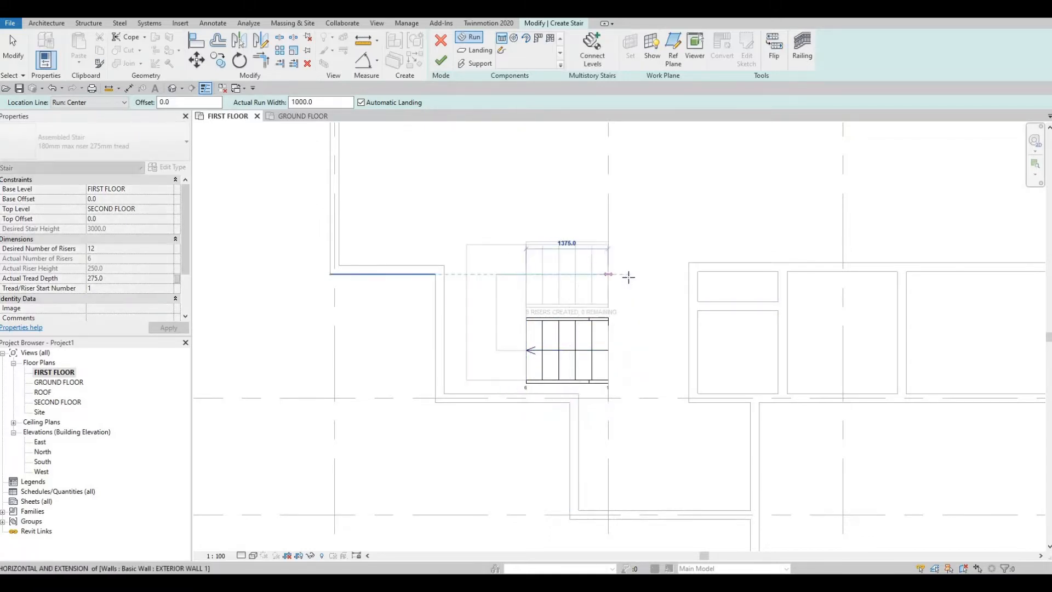
{"action": "left_click", "coordinate": [632, 281]}
{"action": "key", "text": "Escape"}
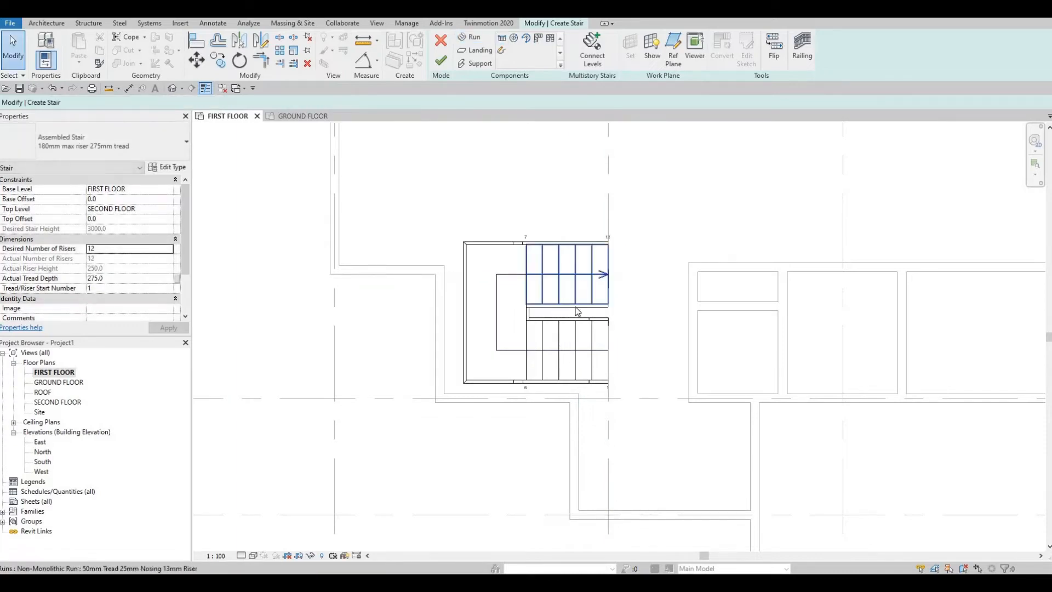
{"action": "left_click", "coordinate": [445, 64]}
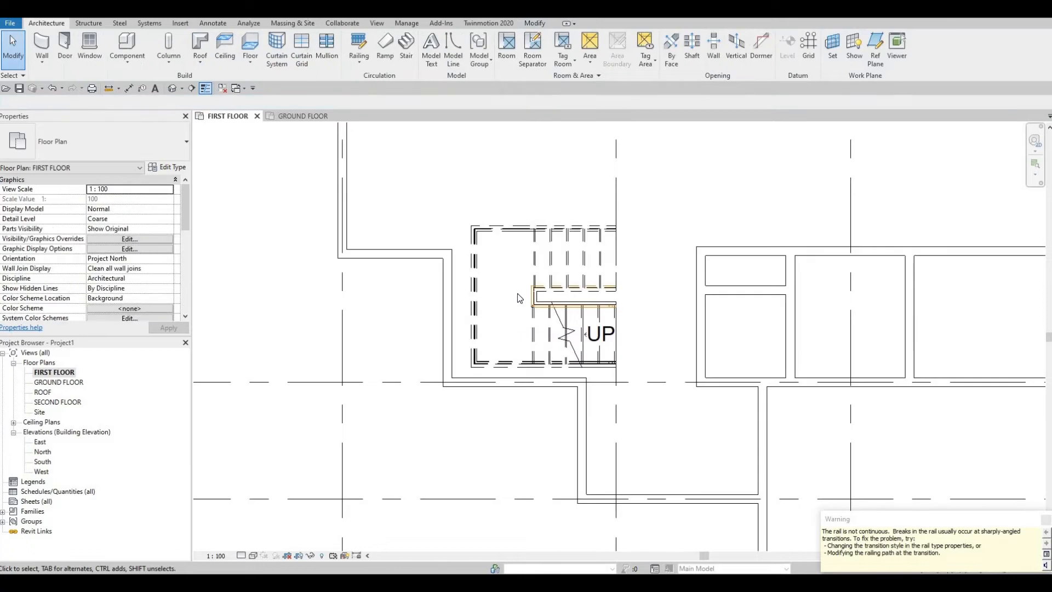
{"action": "key", "text": "Escape"}
{"action": "key", "text": "Escape"}
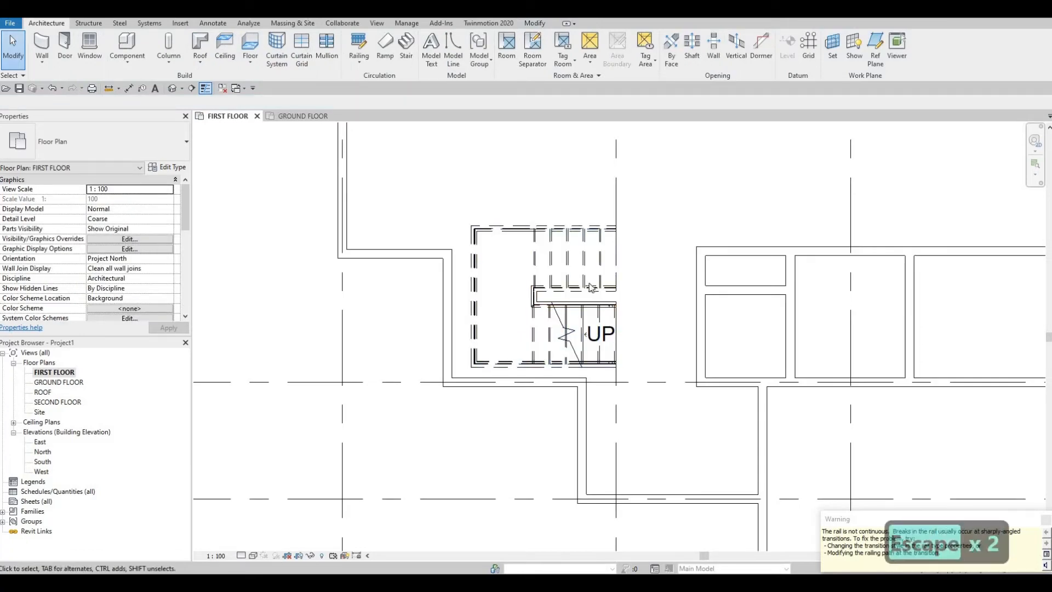
{"action": "key", "text": "Escape"}
{"action": "key", "text": "Escape"}
- Nudge the finished stair left and down until it sits in the exterior wall corner above grid D
{"action": "left_click", "coordinate": [586, 289]}
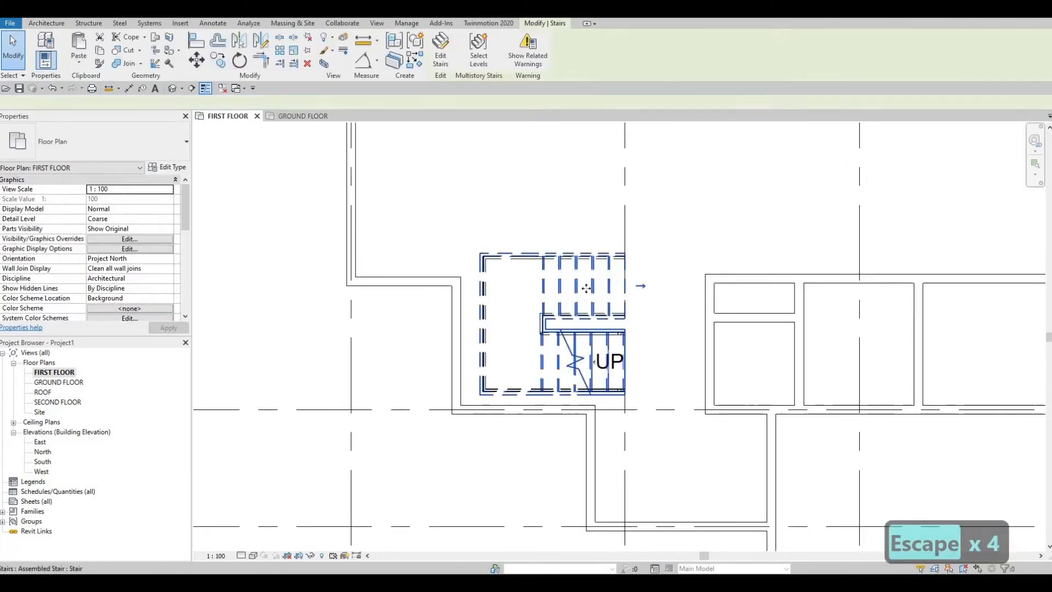
{"action": "key", "text": "Left"}
{"action": "key", "text": "Left"}
{"action": "key", "text": "Left"}
{"action": "key", "text": "Left"}
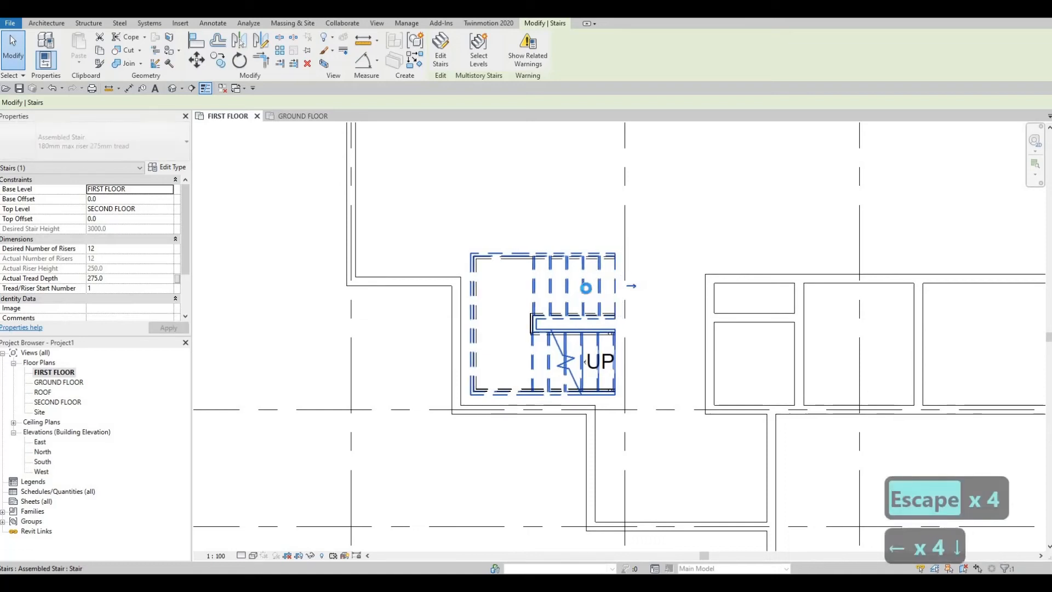
{"action": "key", "text": "Down"}
{"action": "key", "text": "Down"}
{"action": "key", "text": "Down"}
{"action": "key", "text": "Left"}
{"action": "key", "text": "Left"}
{"action": "key", "text": "Left"}
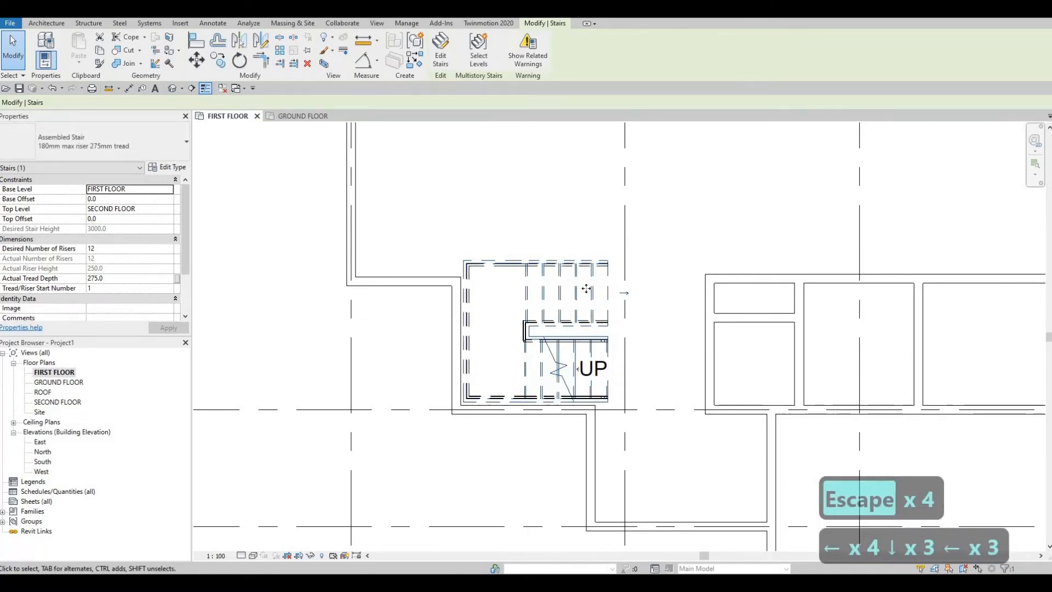
{"action": "key", "text": "Left"}
{"action": "key", "text": "Right"}
{"action": "key", "text": "Down"}
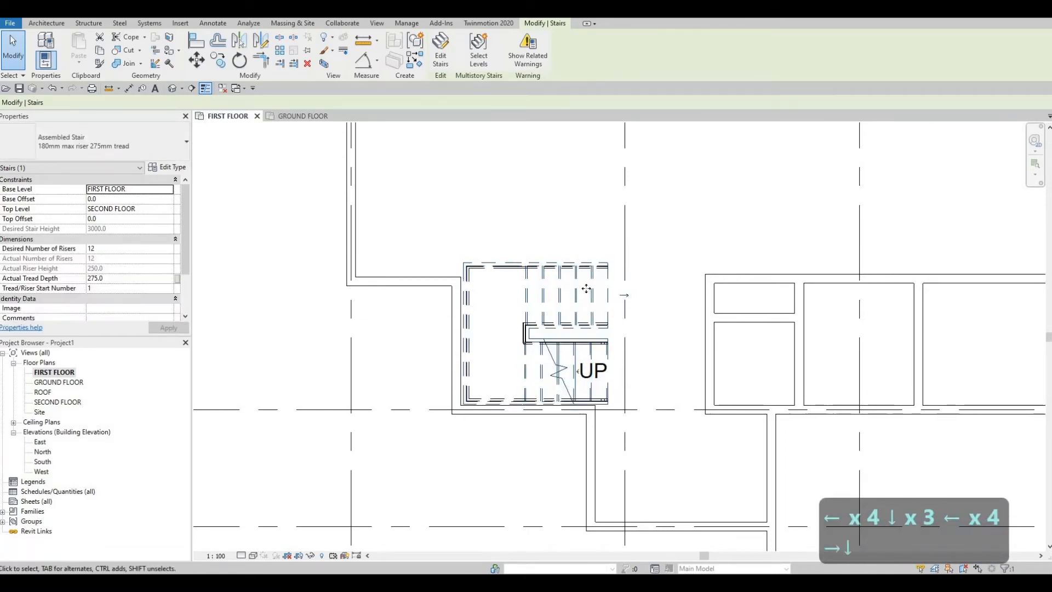
{"action": "key", "text": "Right"}
{"action": "key", "text": "Left"}
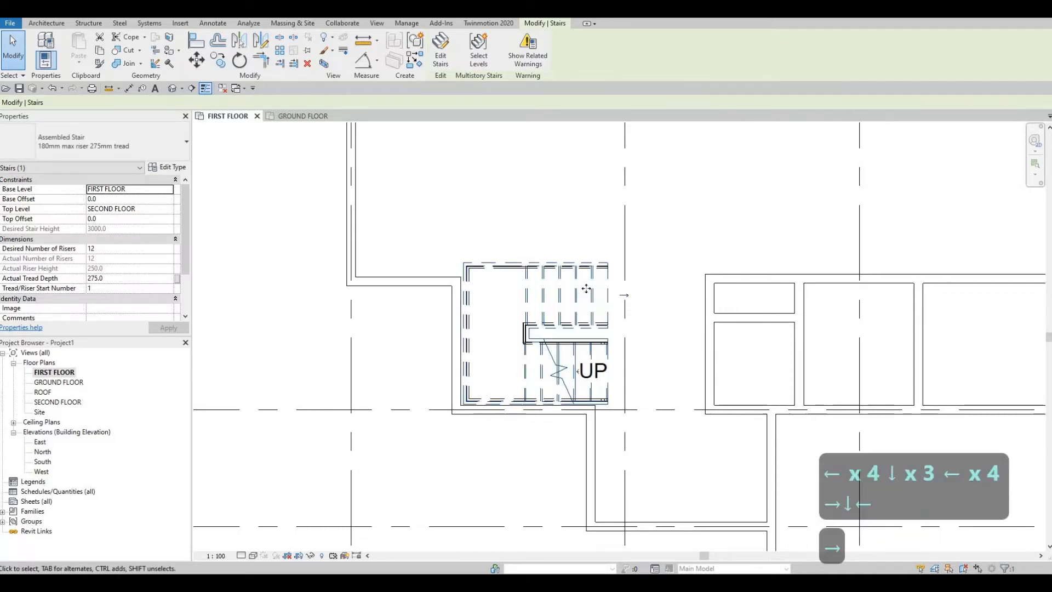
{"action": "key", "text": "Escape"}
{"action": "key", "text": "Escape"}
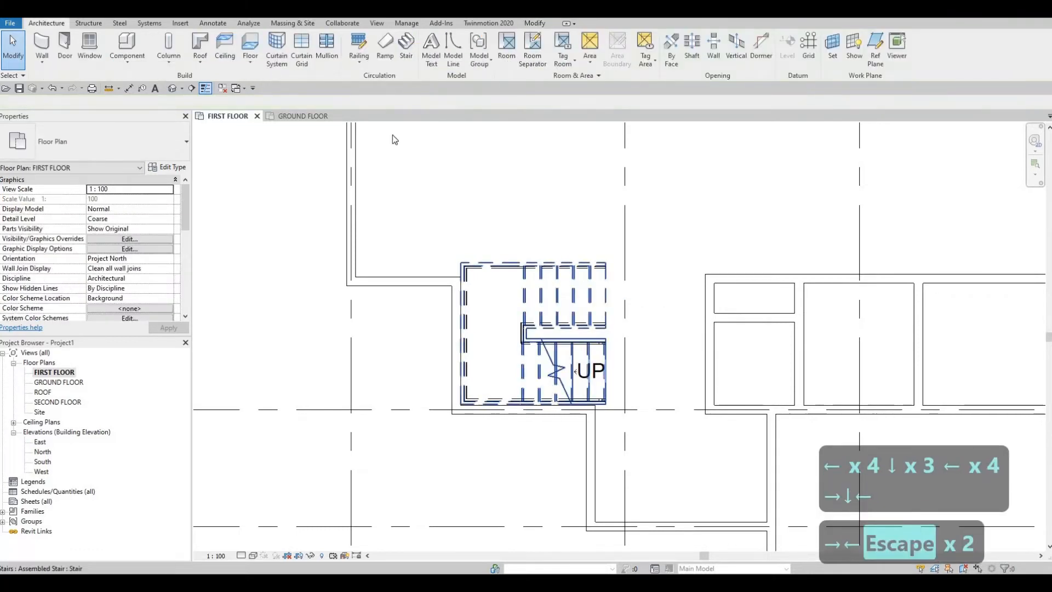
- Edit the stair, stretching the upper run's inner edge toward the lower run and aligning its outer edge with the exterior wall face
{"action": "key", "text": "ctrl+Left"}
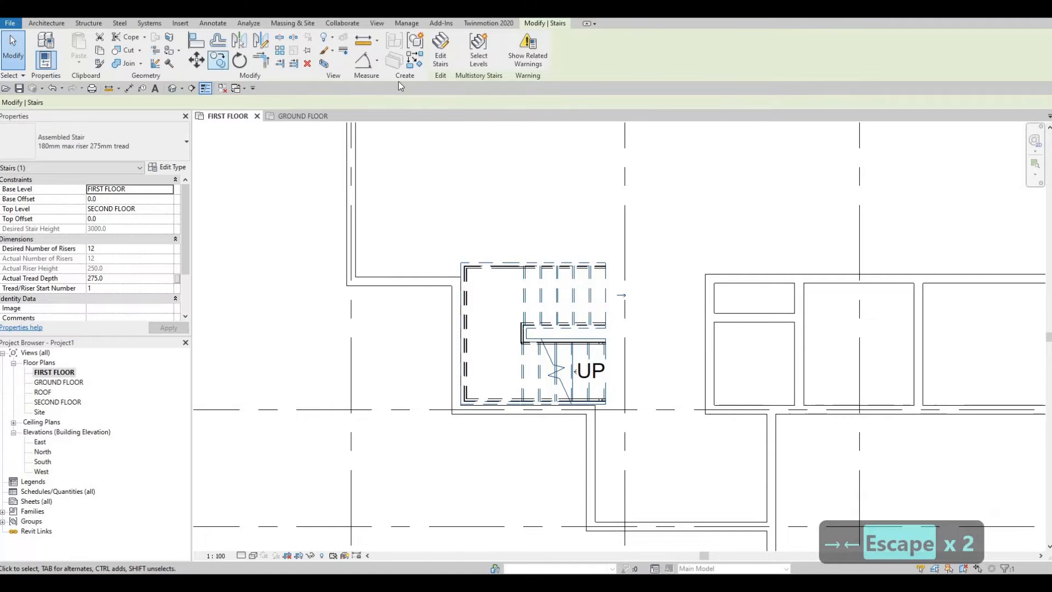
{"action": "left_click", "coordinate": [439, 61]}
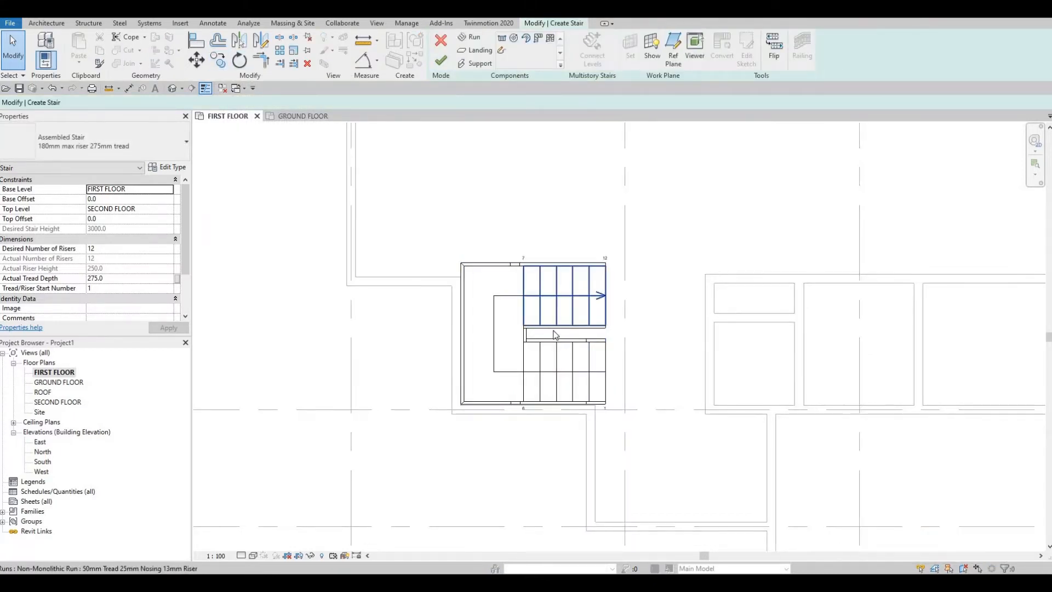
{"action": "left_click", "coordinate": [569, 324]}
{"action": "scroll", "coordinate": [570, 329], "scroll_direction": "up", "scroll_amount": 2}
{"action": "left_click_drag", "start_coordinate": [573, 336], "coordinate": [573, 336]}
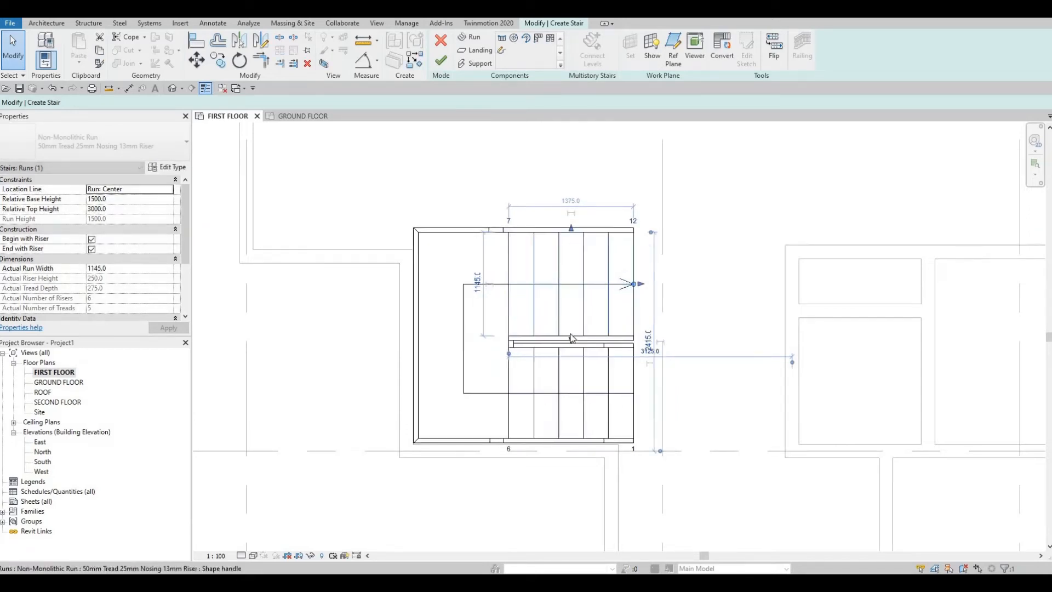
{"action": "scroll", "coordinate": [548, 315], "scroll_direction": "up", "scroll_amount": 3}
{"action": "scroll", "coordinate": [560, 210], "scroll_direction": "down", "scroll_amount": 2}
{"action": "left_click_drag", "start_coordinate": [563, 234], "coordinate": [564, 237]}
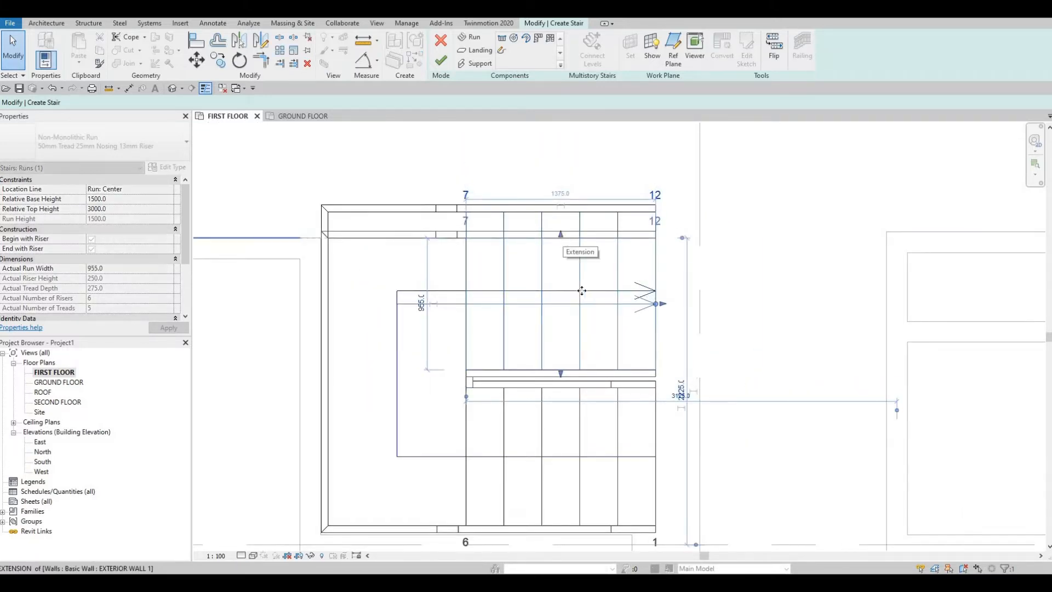
{"action": "left_click_drag", "start_coordinate": [582, 291], "coordinate": [581, 290]}
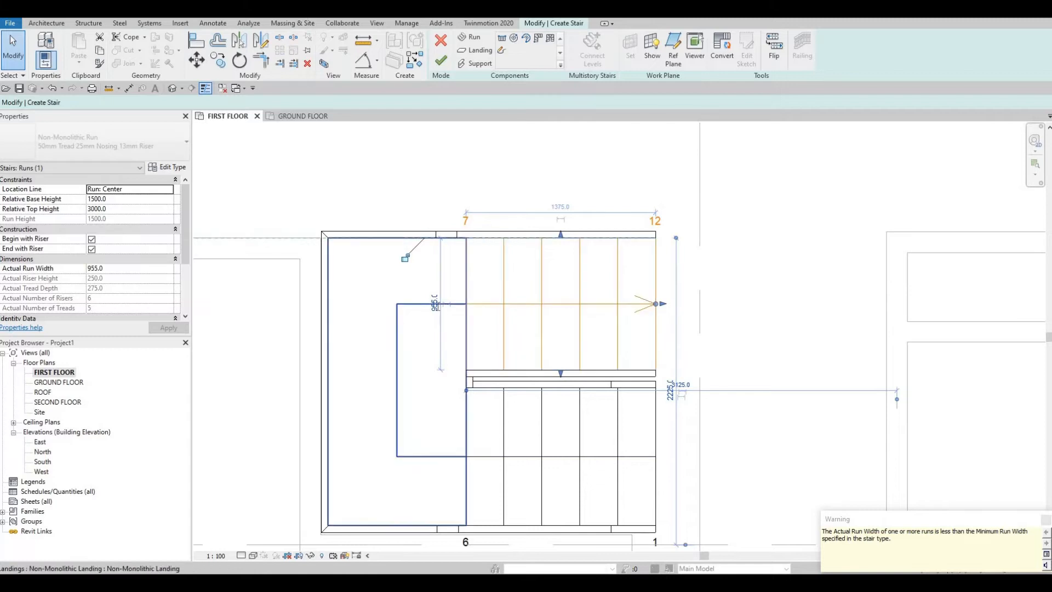
- Set the upper stair run's width to 900 mm
{"action": "left_click", "coordinate": [435, 305]}
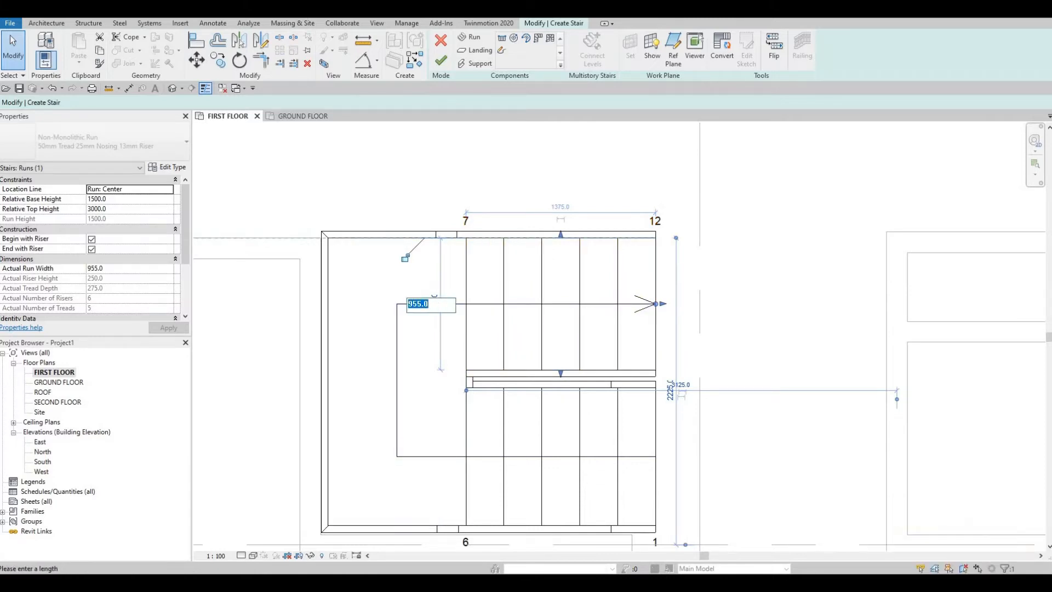
{"action": "type", "text": "900"}
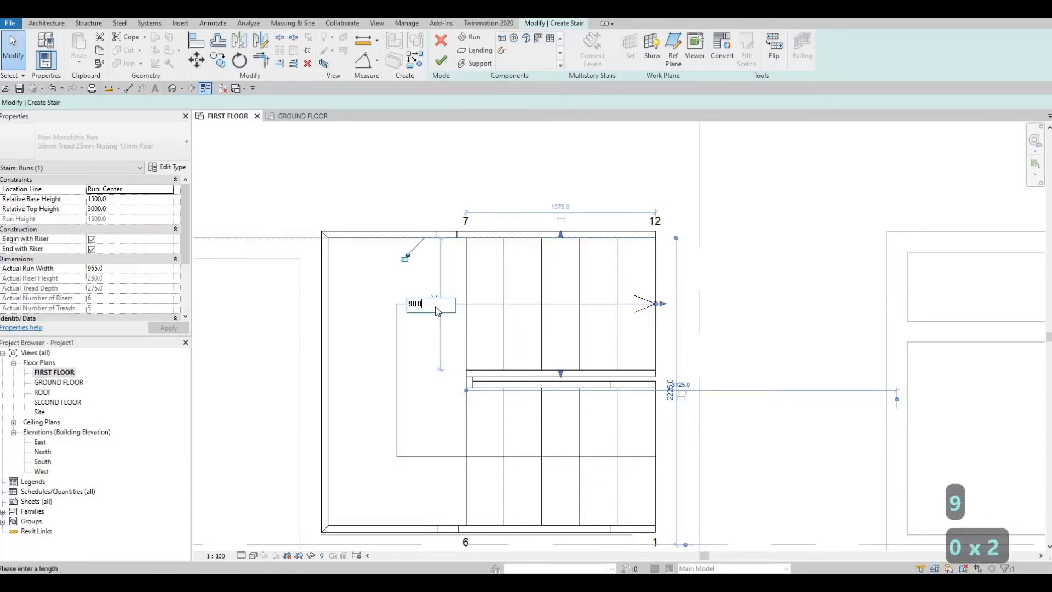
{"action": "key", "text": "Return"}
- Set the lower stair run's width to 900 mm
{"action": "middle_click_drag", "start_coordinate": [541, 517], "coordinate": [545, 466]}
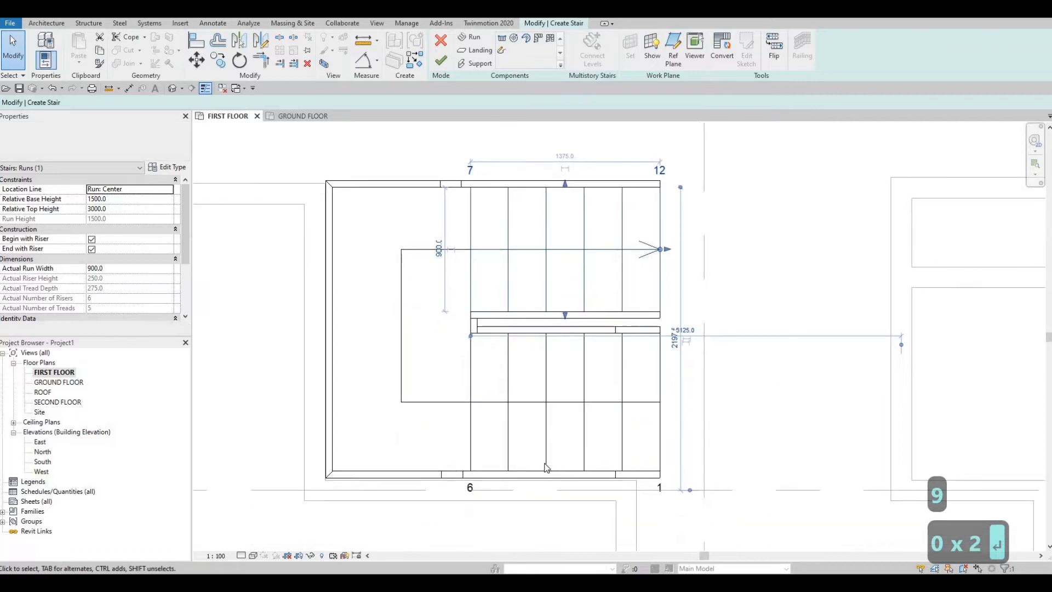
{"action": "left_click", "coordinate": [656, 414]}
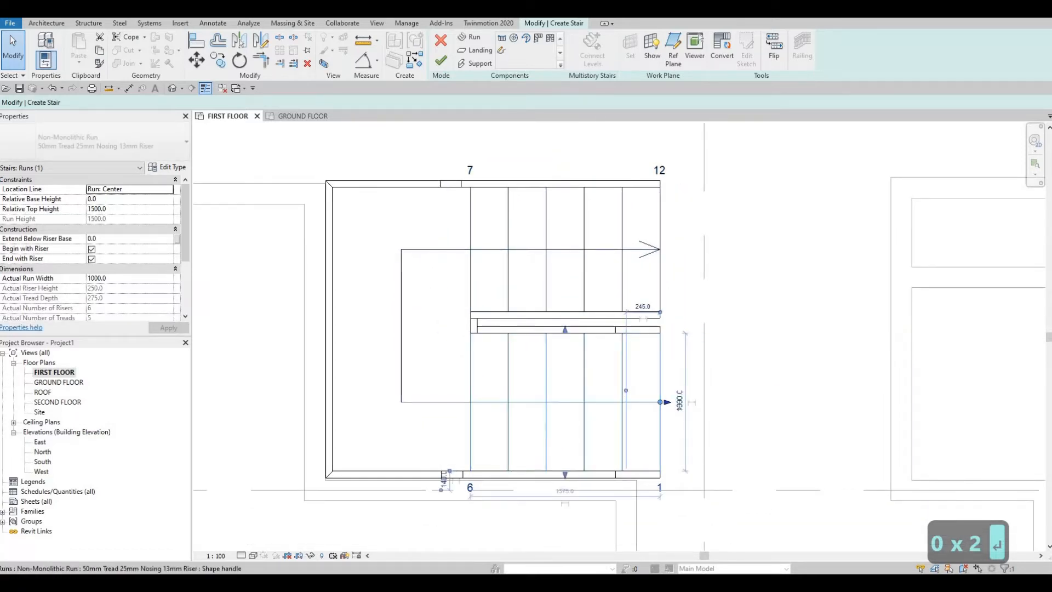
{"action": "left_click", "coordinate": [680, 402]}
{"action": "type", "text": "900"}
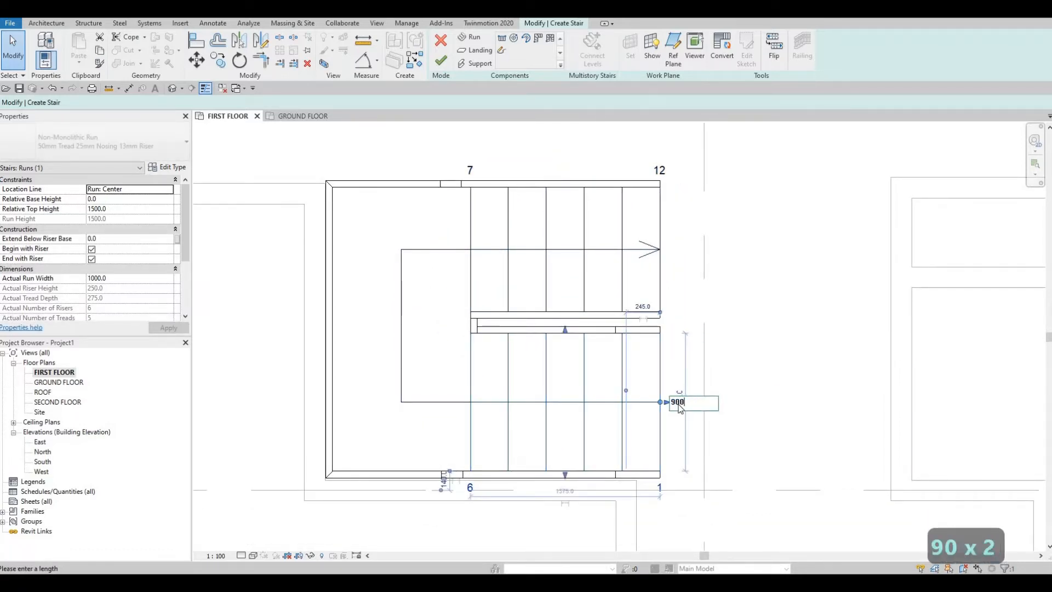
{"action": "key", "text": "Return"}
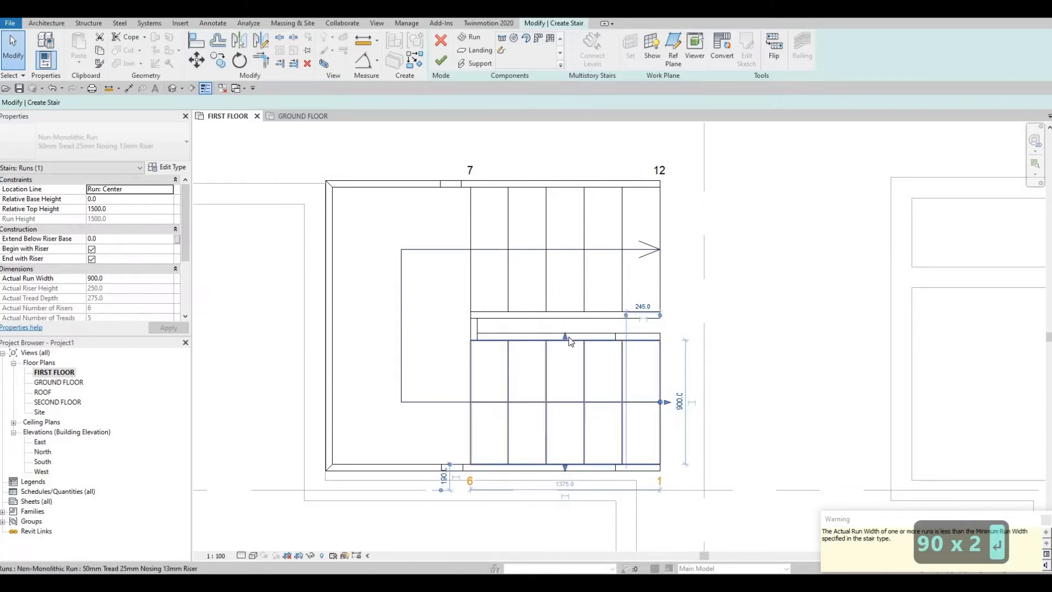
- Stretch the lower run's inner edge toward the upper run, pull its outer edge inward, and reset its width to 900 mm
{"action": "left_click_drag", "start_coordinate": [569, 330], "coordinate": [569, 319]}
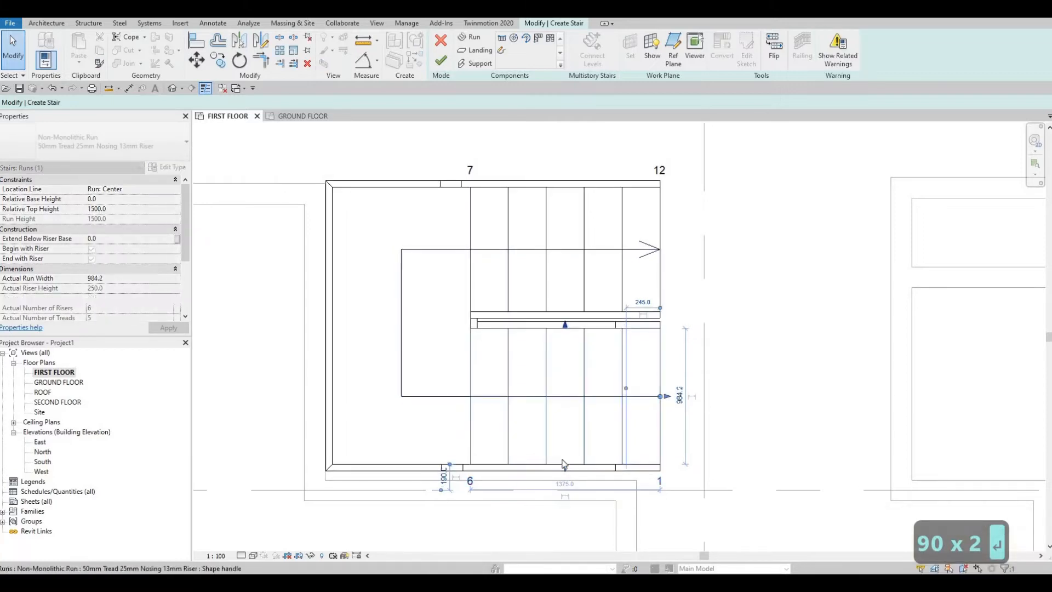
{"action": "left_click_drag", "start_coordinate": [563, 460], "coordinate": [565, 453]}
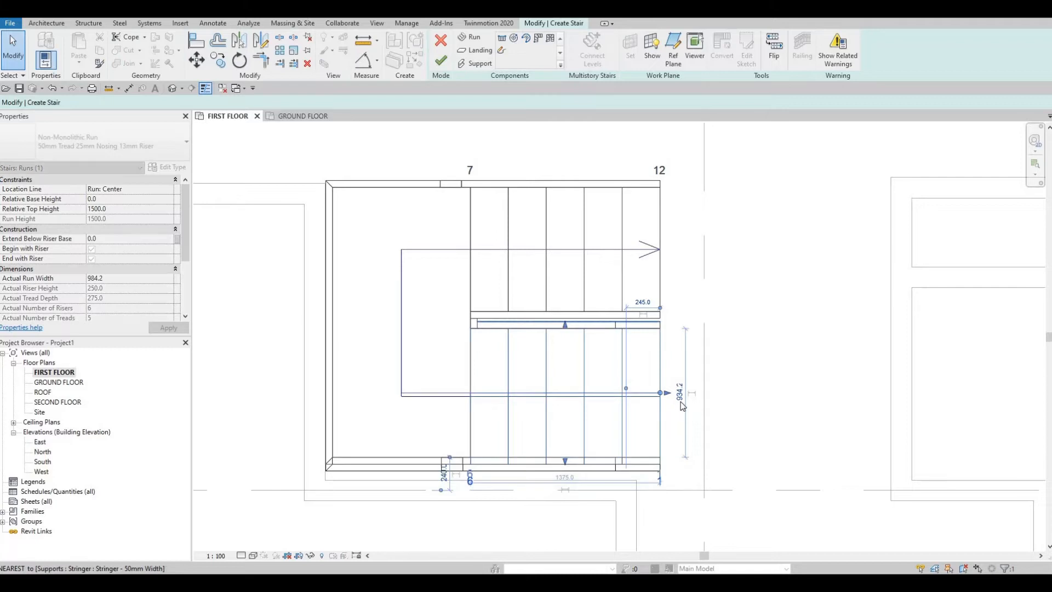
{"action": "left_click", "coordinate": [679, 393]}
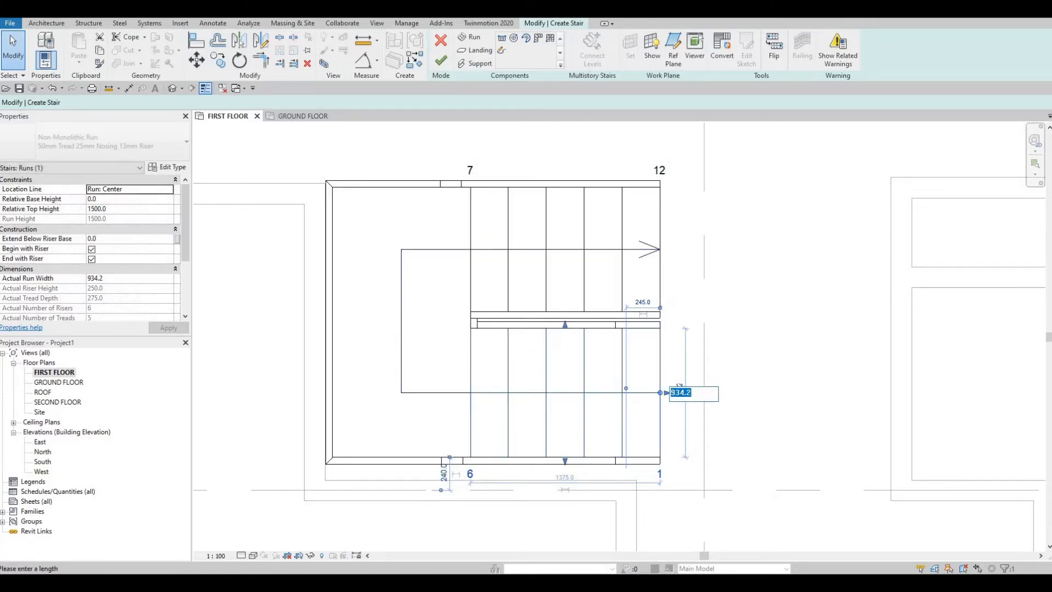
{"action": "type", "text": "900"}
{"action": "key", "text": "Return"}
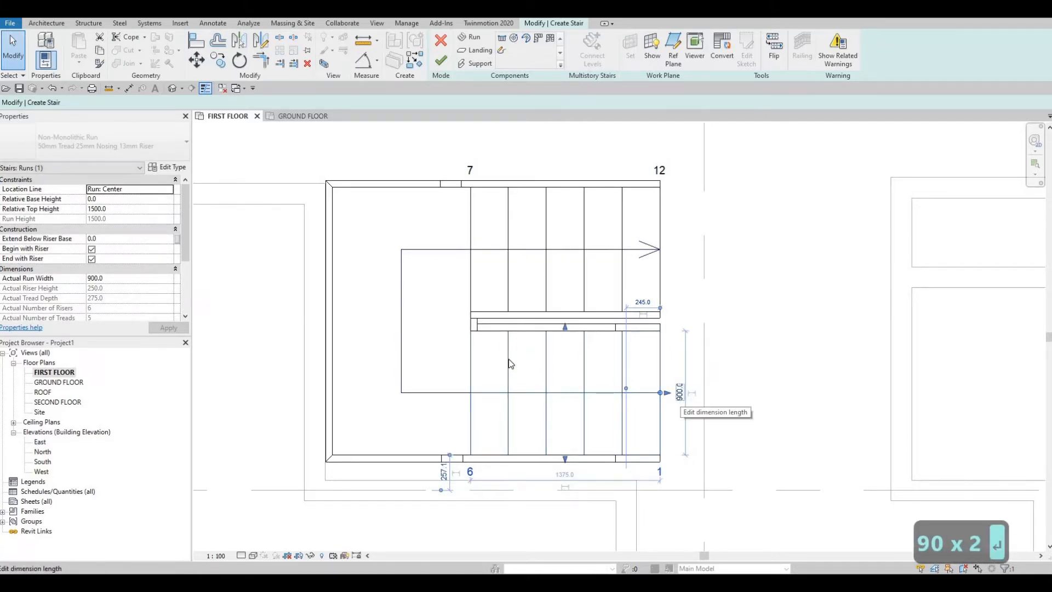
- Finish editing the stair and clear the selection
{"action": "key", "text": "Escape"}
{"action": "key", "text": "Escape"}
{"action": "scroll", "coordinate": [516, 347], "scroll_direction": "down", "scroll_amount": 2}
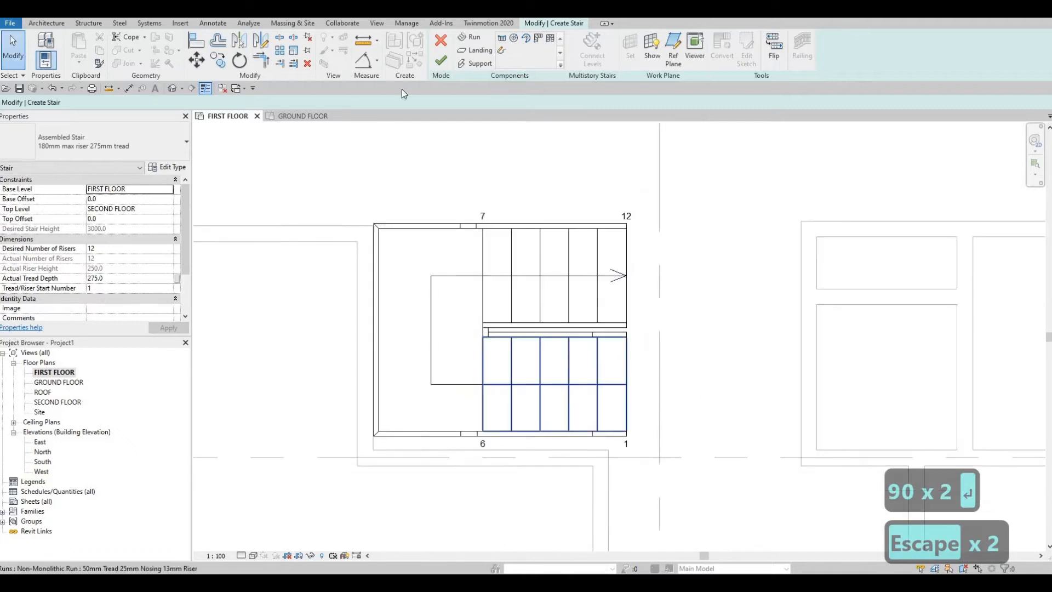
{"action": "left_click", "coordinate": [441, 62]}
{"action": "key", "text": "Escape"}
{"action": "key", "text": "Escape"}
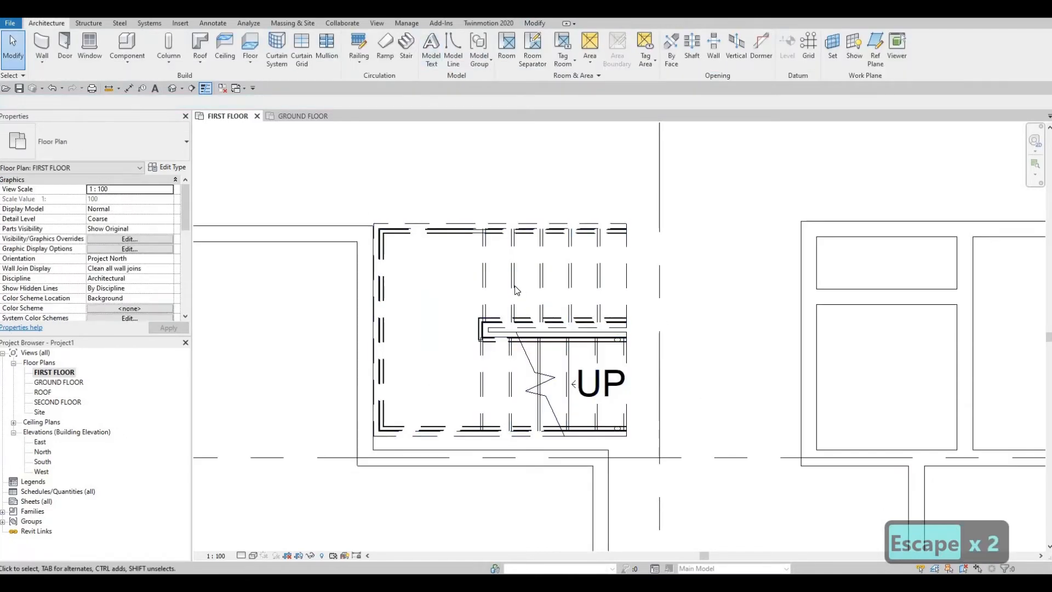
- Nudge the whole stair down until its lower edge meets the face of the exterior wall below it
{"action": "left_click", "coordinate": [513, 285]}
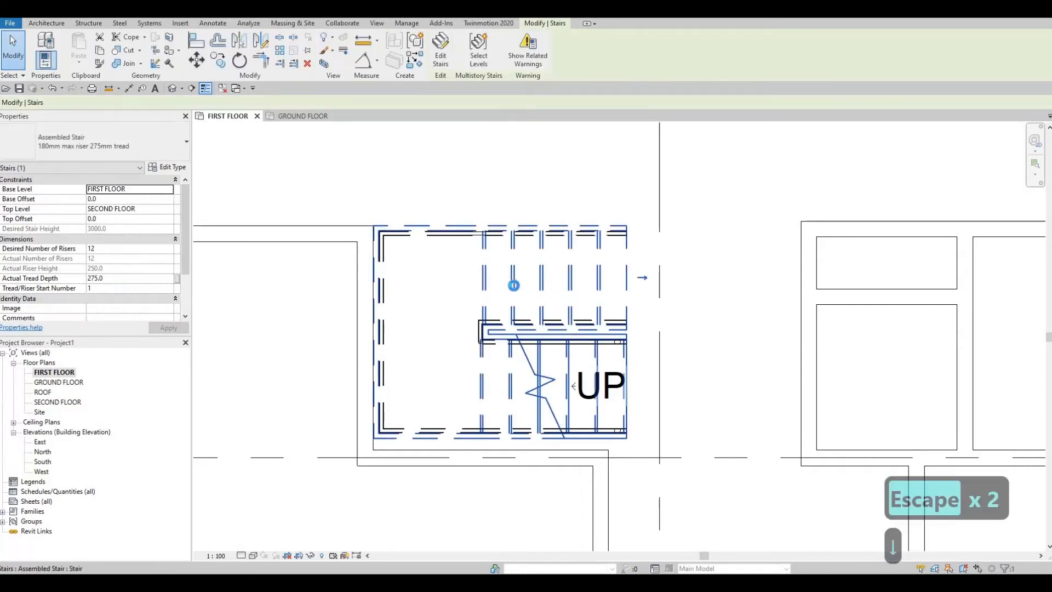
{"action": "key", "text": "Down"}
{"action": "key", "text": "Down"}
{"action": "key", "text": "Down"}
{"action": "key", "text": "Down"}
{"action": "key", "text": "Down"}
{"action": "key", "text": "Down"}
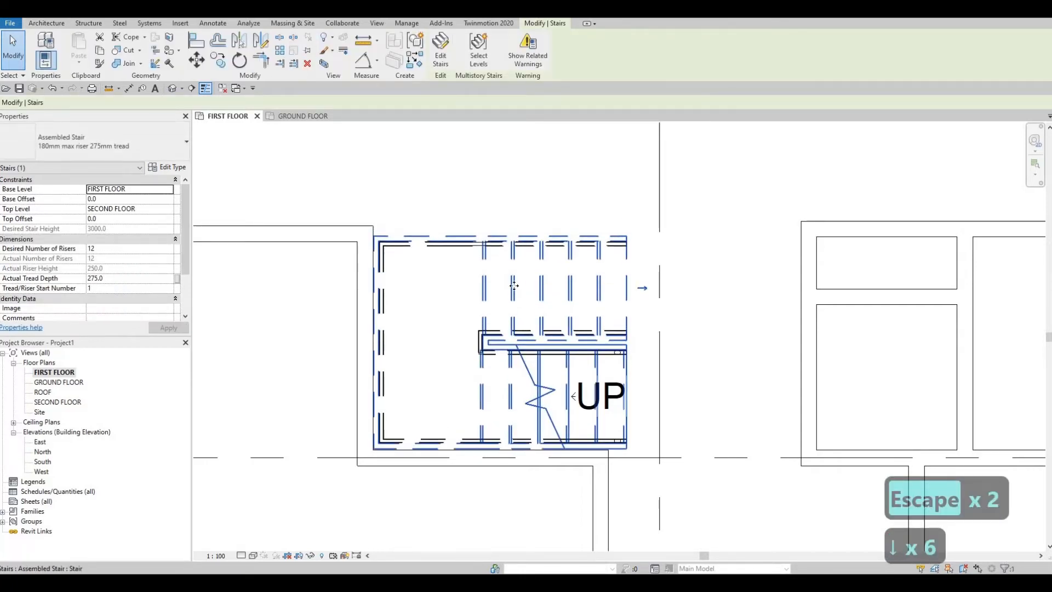
{"action": "key", "text": "Up"}
{"action": "key", "text": "Down"}
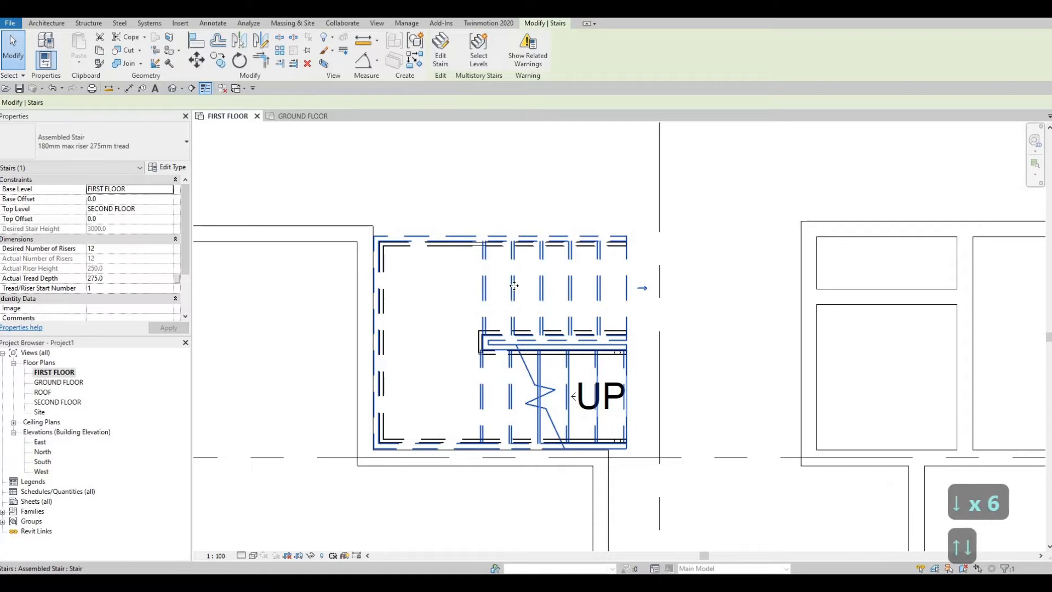
{"action": "key", "text": "Escape"}
{"action": "key", "text": "Escape"}
- Flip the stair's up direction so that it starts from the upper run
{"action": "scroll", "coordinate": [482, 268], "scroll_direction": "down", "scroll_amount": 2}
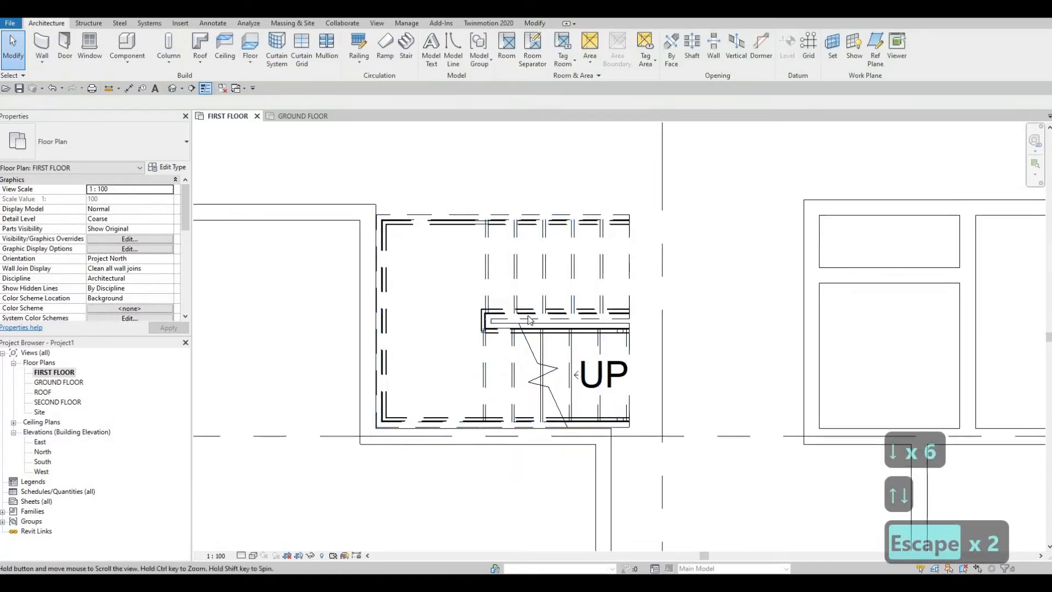
{"action": "middle_click_drag", "start_coordinate": [512, 284], "coordinate": [488, 244]}
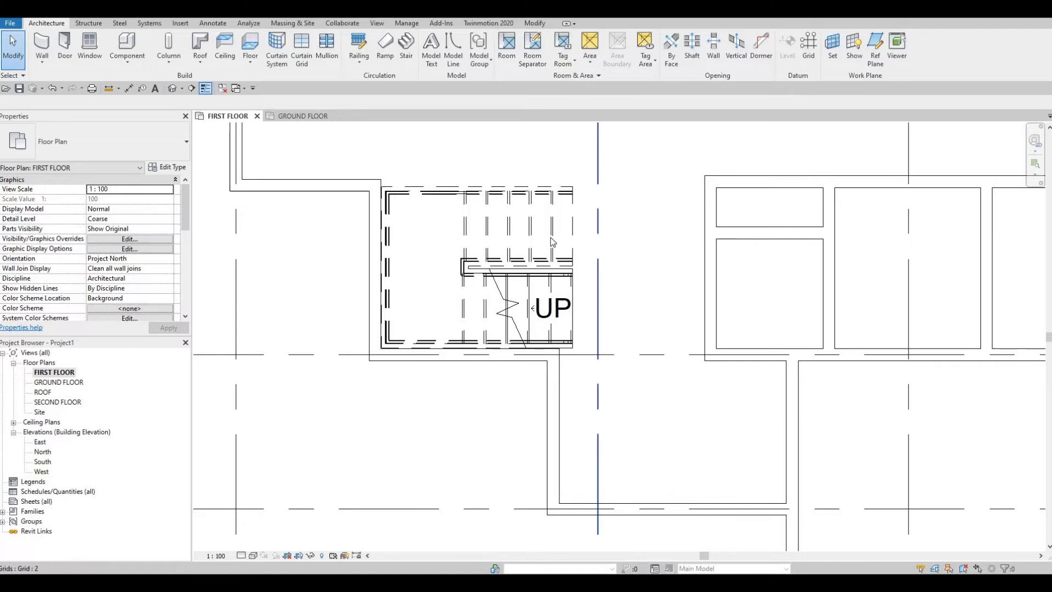
{"action": "left_click", "coordinate": [578, 235]}
{"action": "left_click", "coordinate": [591, 227]}
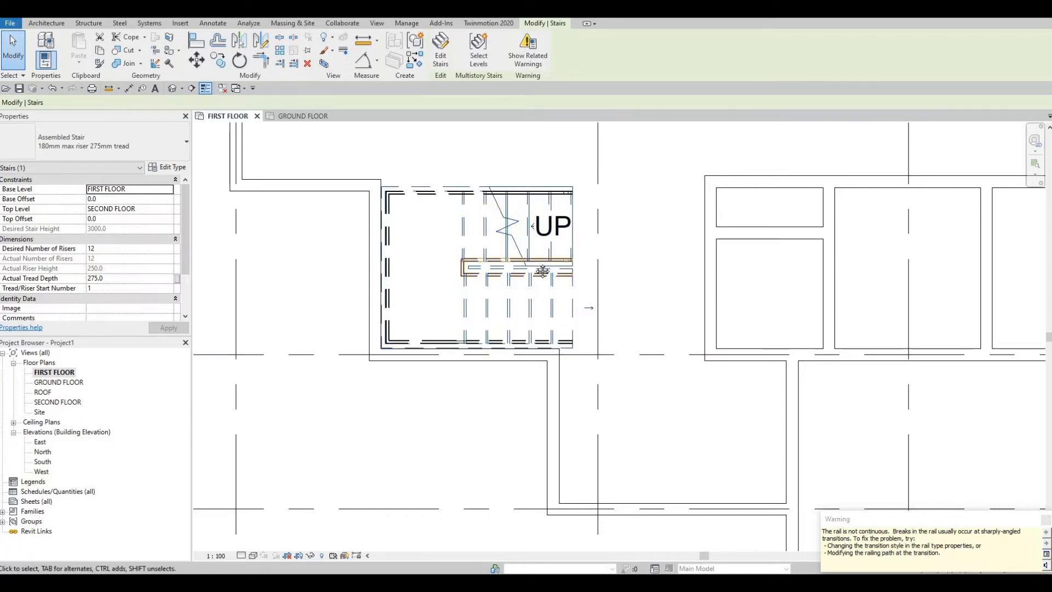
- Examine the first floor plan around the stair, the small interior rooms and the walls down to grid line F
{"action": "middle_click_drag", "start_coordinate": [499, 237], "coordinate": [513, 325]}
{"action": "middle_click_drag", "start_coordinate": [451, 205], "coordinate": [472, 302]}
{"action": "scroll", "coordinate": [530, 281], "scroll_direction": "down", "scroll_amount": 1}
{"action": "scroll", "coordinate": [513, 240], "scroll_direction": "down", "scroll_amount": 1}
{"action": "scroll", "coordinate": [491, 260], "scroll_direction": "down", "scroll_amount": 1}
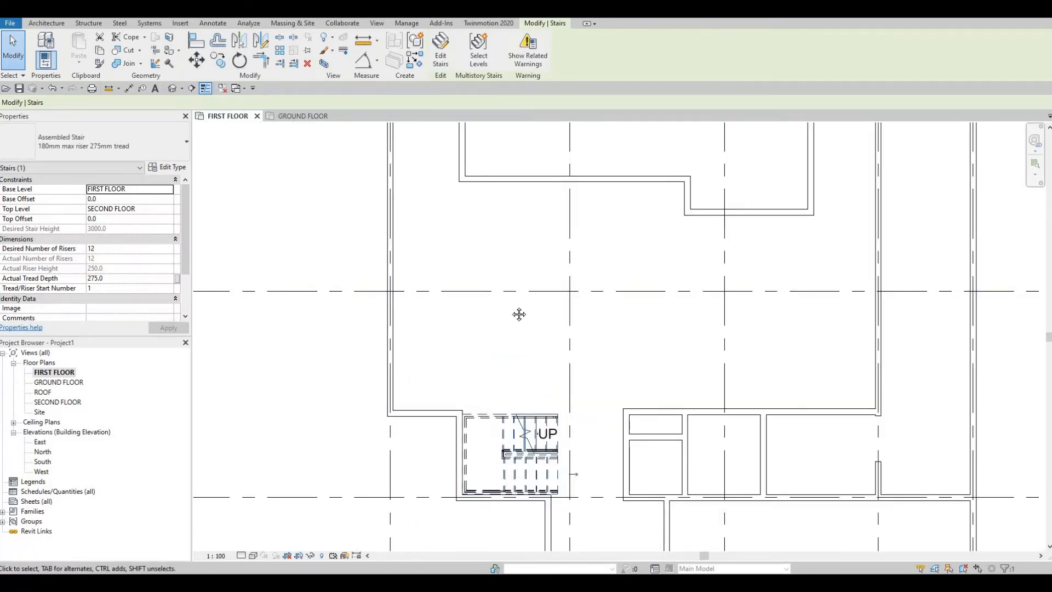
{"action": "middle_click_drag", "start_coordinate": [519, 314], "coordinate": [533, 301]}
{"action": "scroll", "coordinate": [551, 350], "scroll_direction": "down", "scroll_amount": 1}
{"action": "middle_click_drag", "start_coordinate": [552, 350], "coordinate": [540, 298]}
{"action": "scroll", "coordinate": [592, 383], "scroll_direction": "down", "scroll_amount": 1}
{"action": "middle_click_drag", "start_coordinate": [592, 383], "coordinate": [548, 303]}
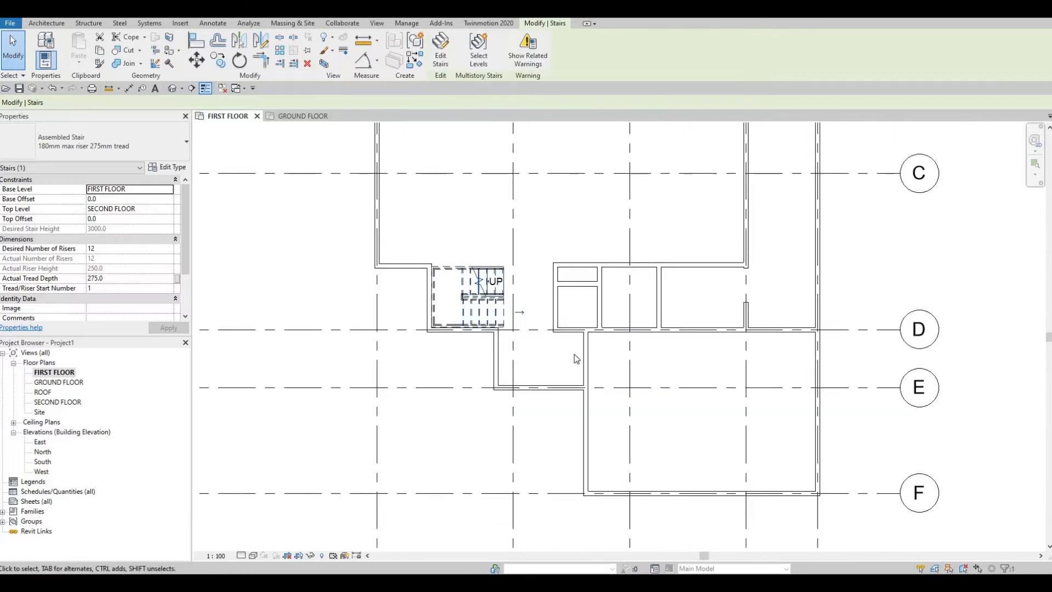
{"action": "middle_click_drag", "start_coordinate": [570, 368], "coordinate": [557, 337]}
{"action": "scroll", "coordinate": [569, 347], "scroll_direction": "down", "scroll_amount": 1}
{"action": "middle_click_drag", "start_coordinate": [549, 290], "coordinate": [540, 330]}
{"action": "scroll", "coordinate": [538, 330], "scroll_direction": "up", "scroll_amount": 1}
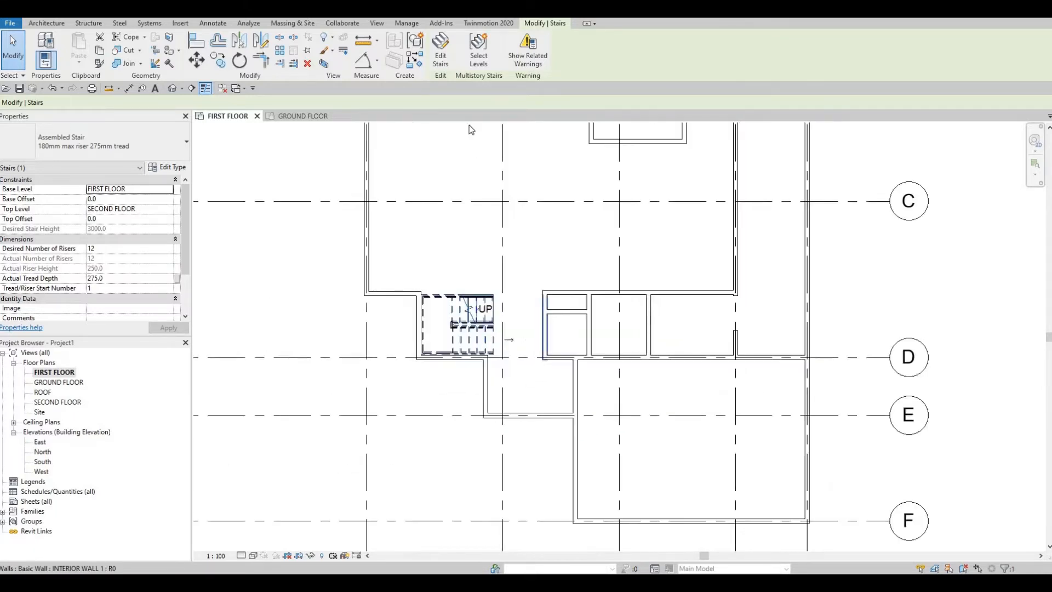
- Start loading a family and open the metric library folder Plumbing > Architectural > Fixtures > Water Closets
{"action": "left_click", "coordinate": [182, 24]}
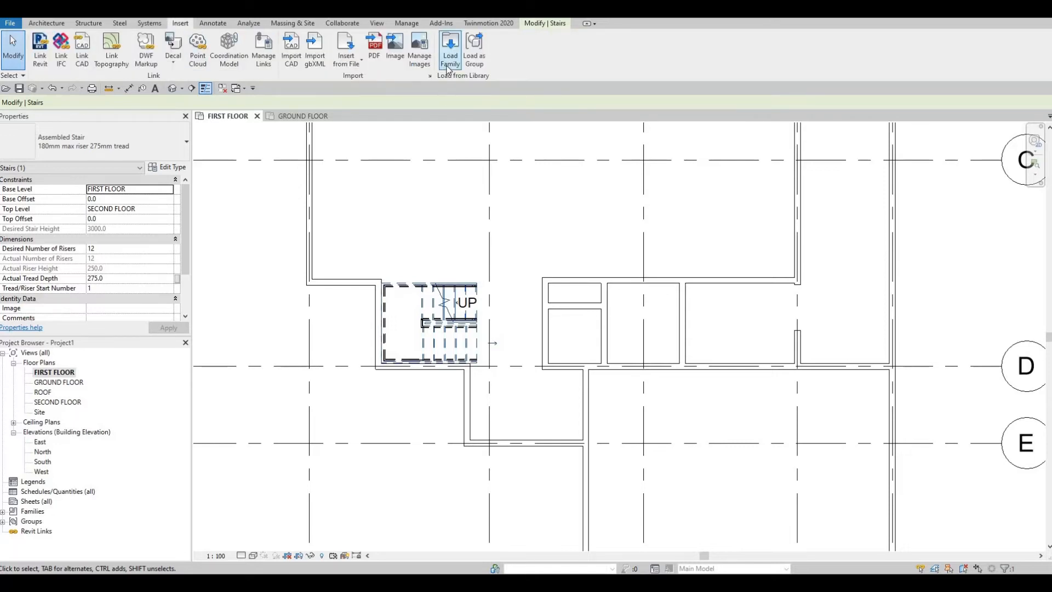
{"action": "left_click", "coordinate": [449, 60]}
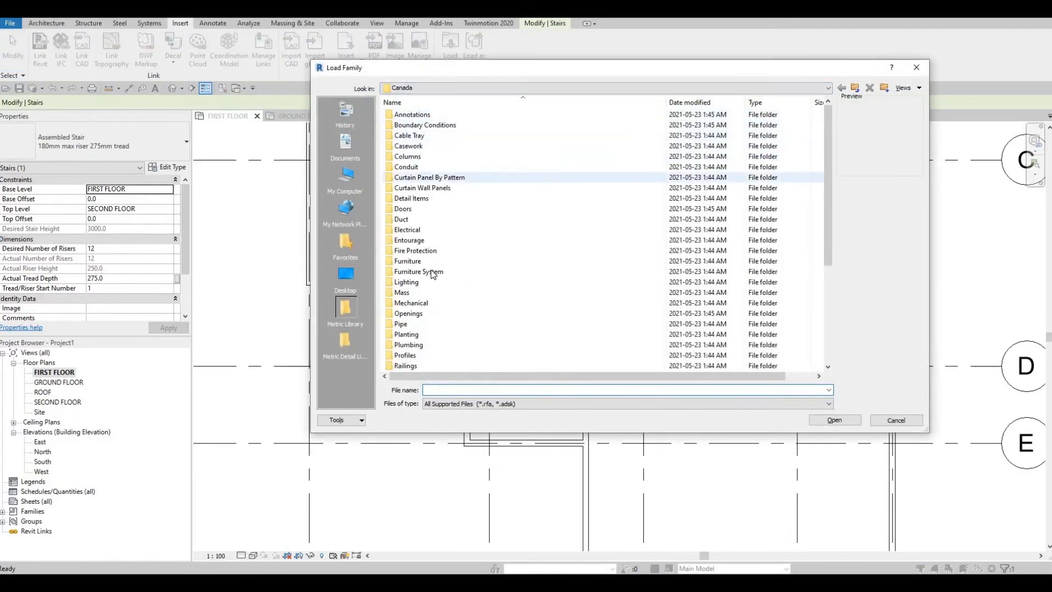
{"action": "scroll", "coordinate": [430, 279], "scroll_direction": "down", "scroll_amount": 2}
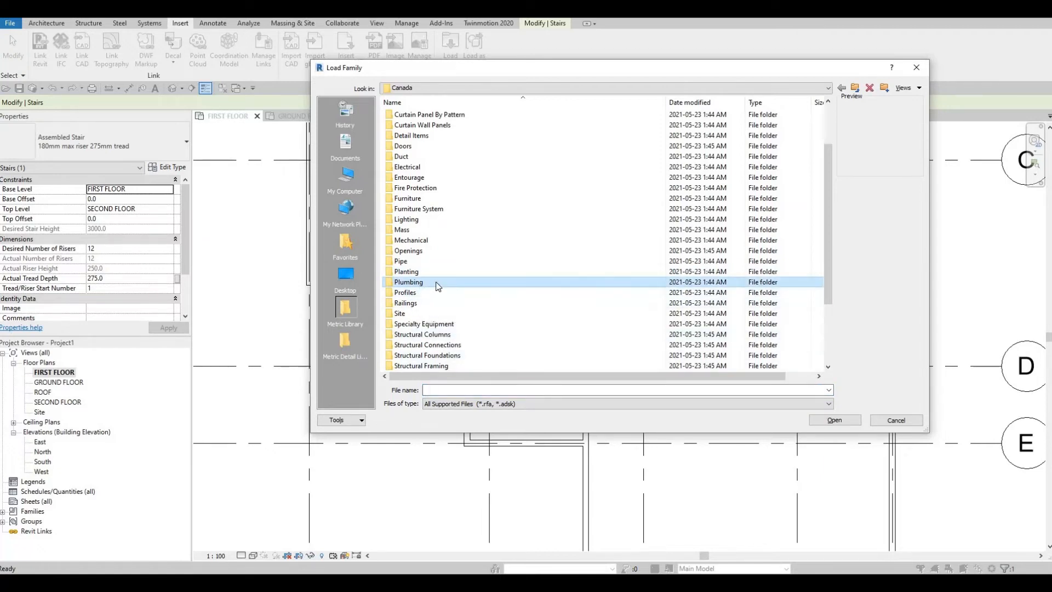
{"action": "double_click", "coordinate": [439, 285]}
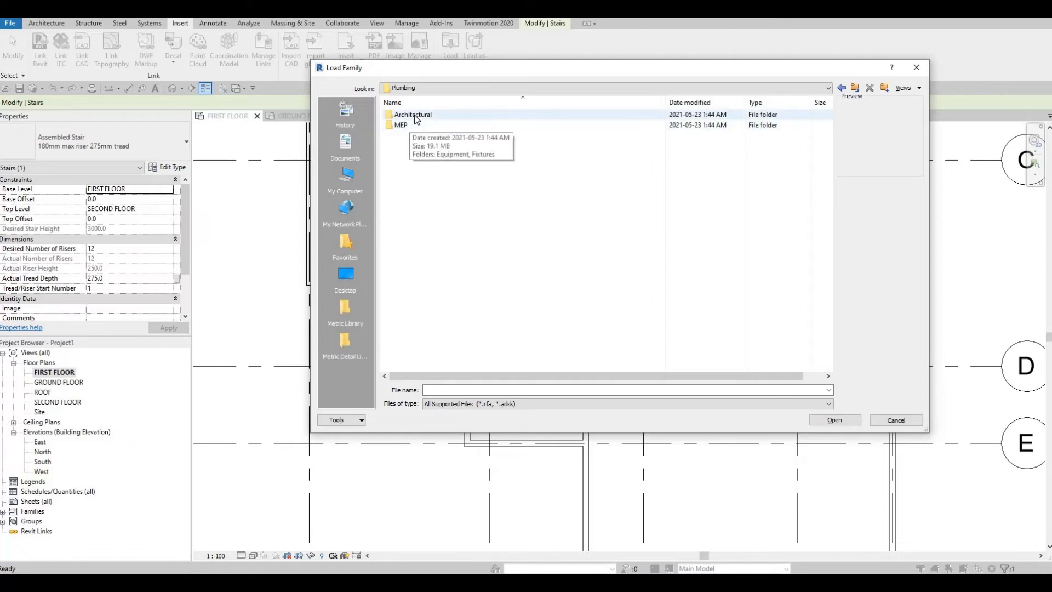
{"action": "double_click", "coordinate": [415, 115]}
{"action": "double_click", "coordinate": [416, 126]}
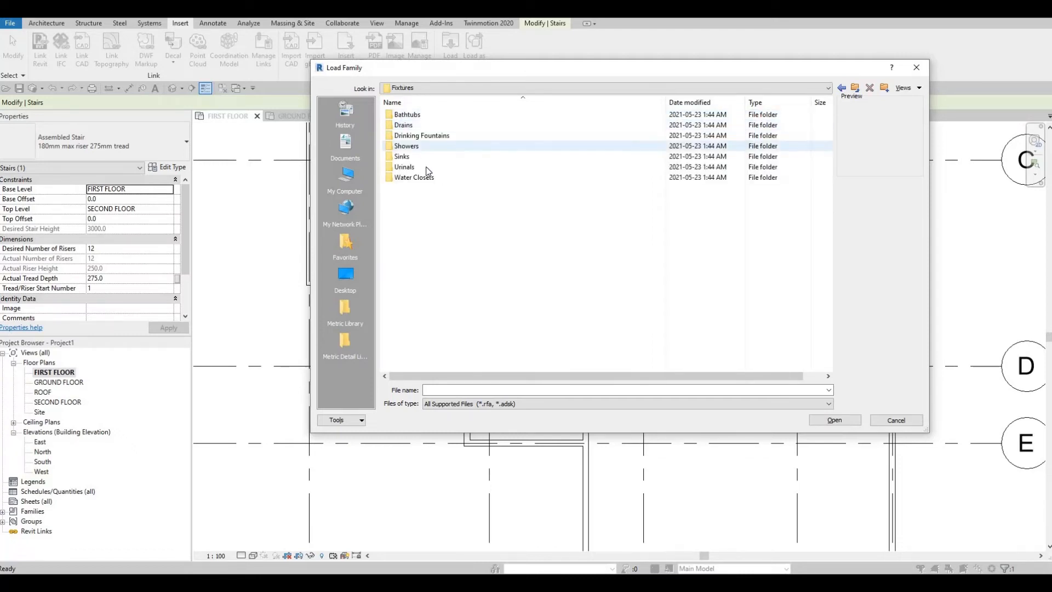
{"action": "double_click", "coordinate": [425, 178]}
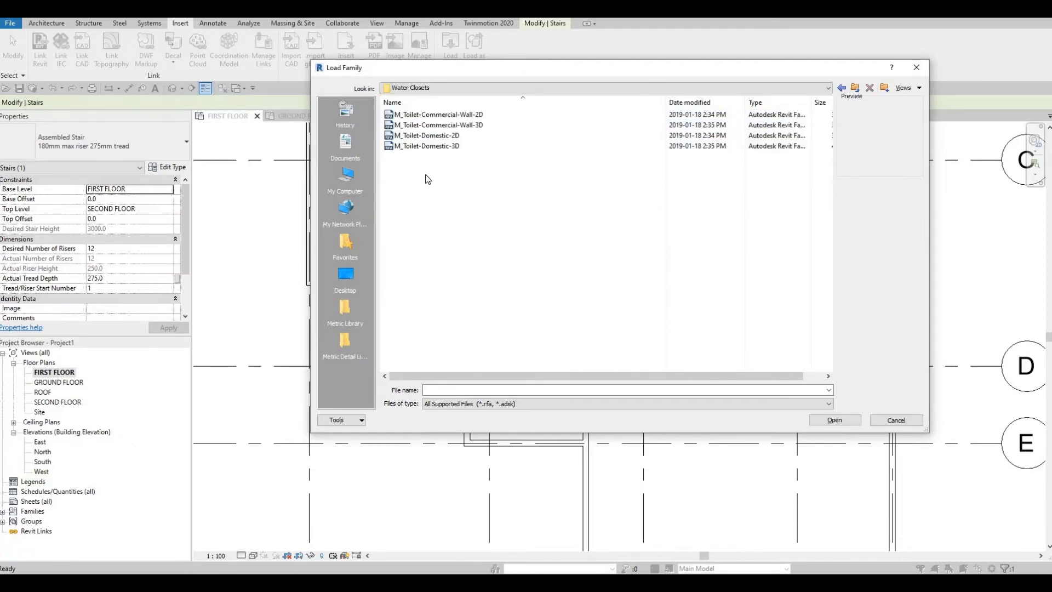
- Compare the previews of the commercial and domestic toilet families and load M_Toilet-Domestic-2D
{"action": "left_click", "coordinate": [438, 114]}
{"action": "left_click", "coordinate": [430, 125]}
{"action": "left_click", "coordinate": [422, 137]}
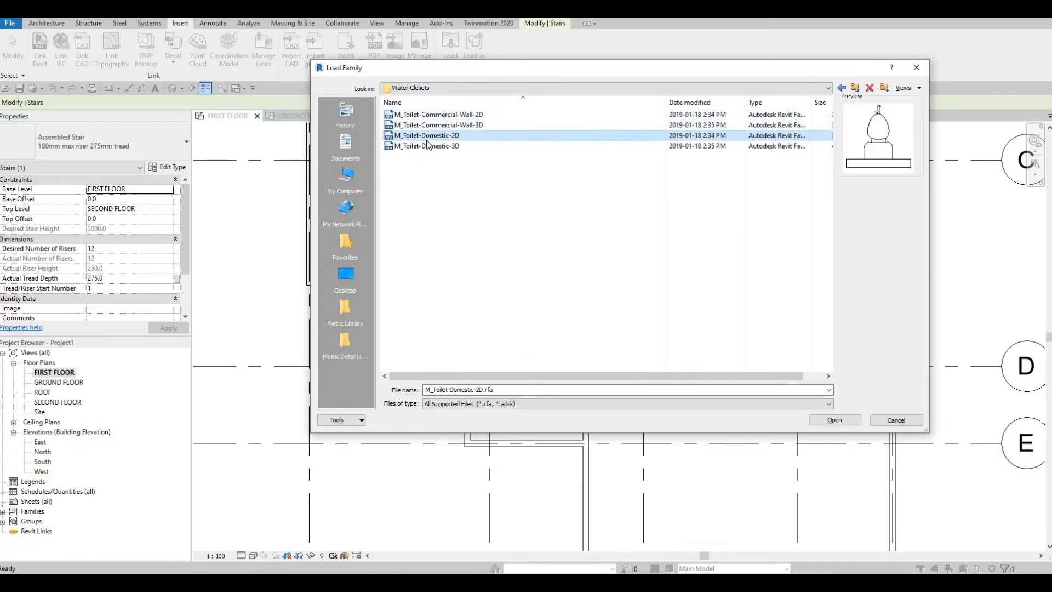
{"action": "left_click", "coordinate": [430, 147]}
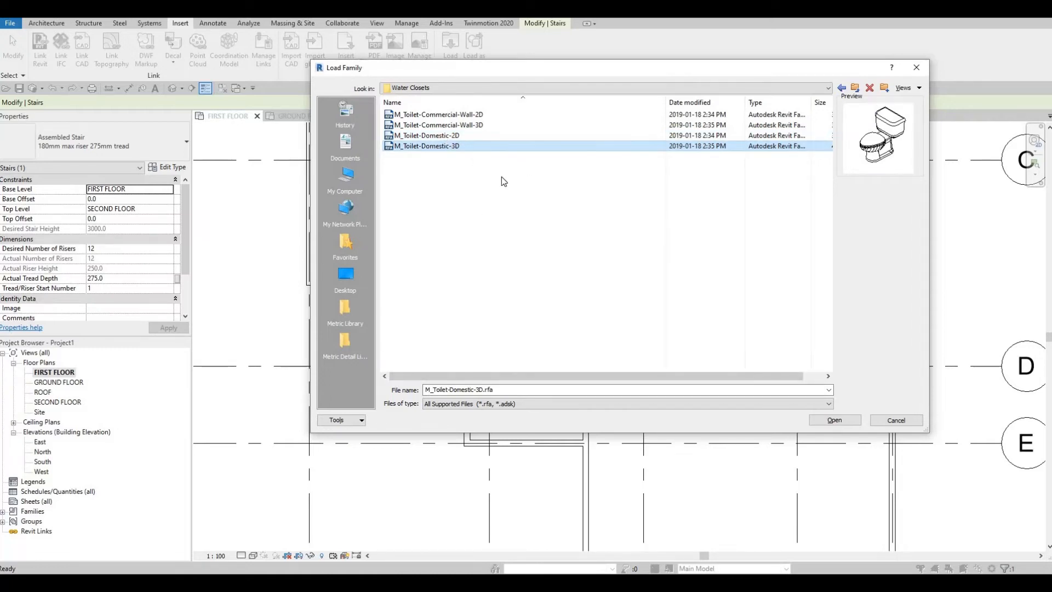
{"action": "left_click", "coordinate": [431, 136]}
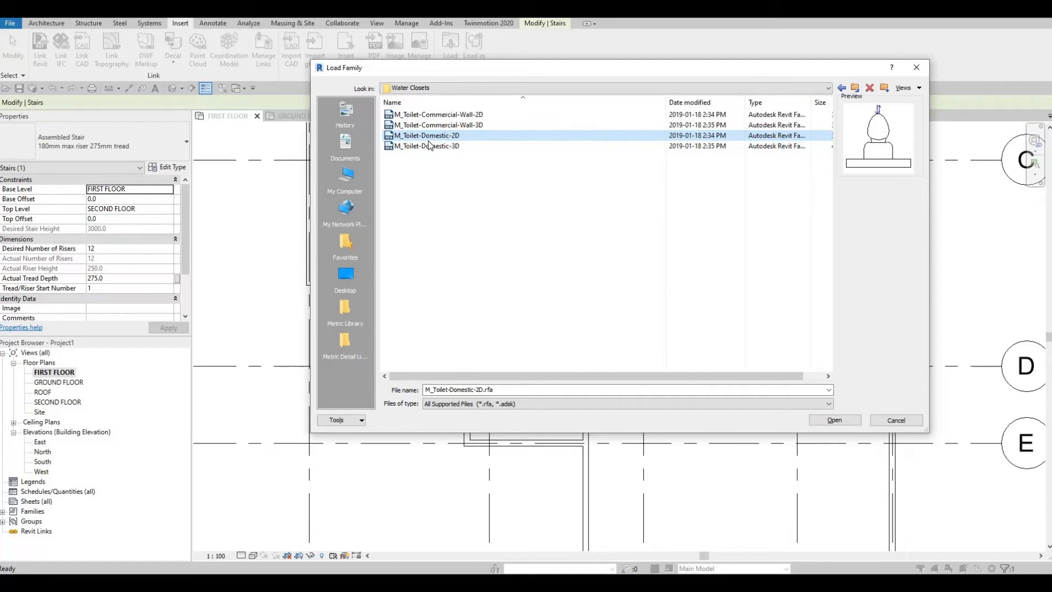
{"action": "left_click", "coordinate": [831, 418]}
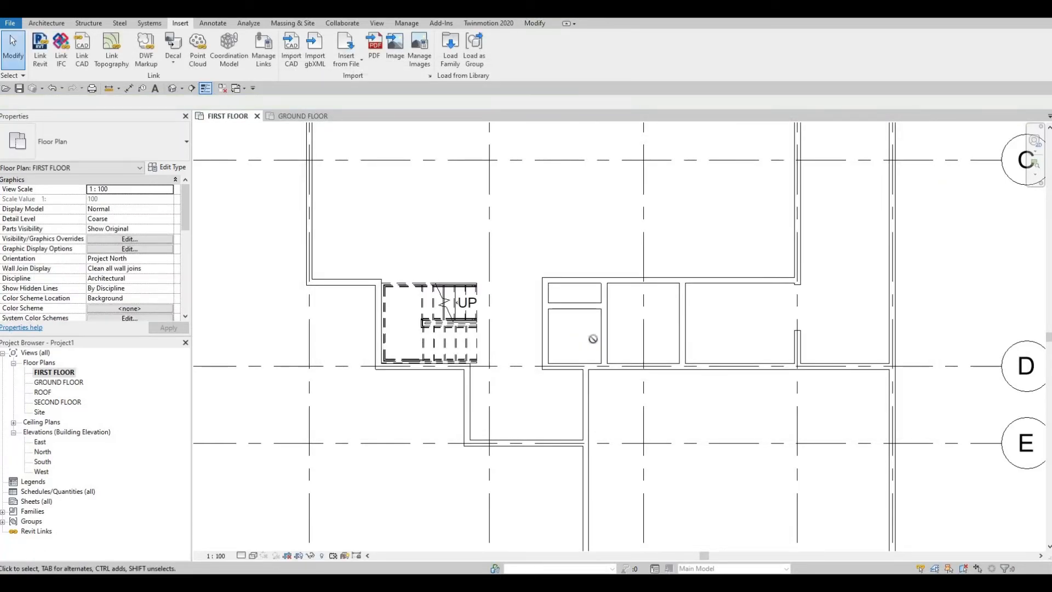
- Place the M_Toilet-Domestic-2D on the upper wall of the small room, 600 mm from the west wall and 900 mm from the east wall
{"action": "key", "text": "c"}
{"action": "key", "text": "m"}
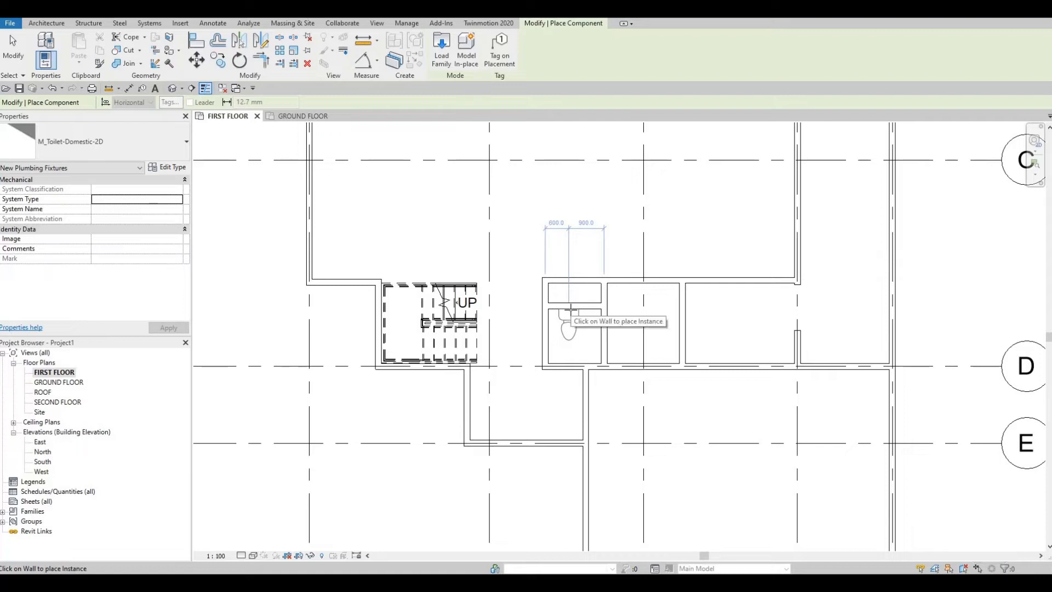
{"action": "left_click", "coordinate": [579, 317]}
{"action": "scroll", "coordinate": [586, 342], "scroll_direction": "up", "scroll_amount": 2}
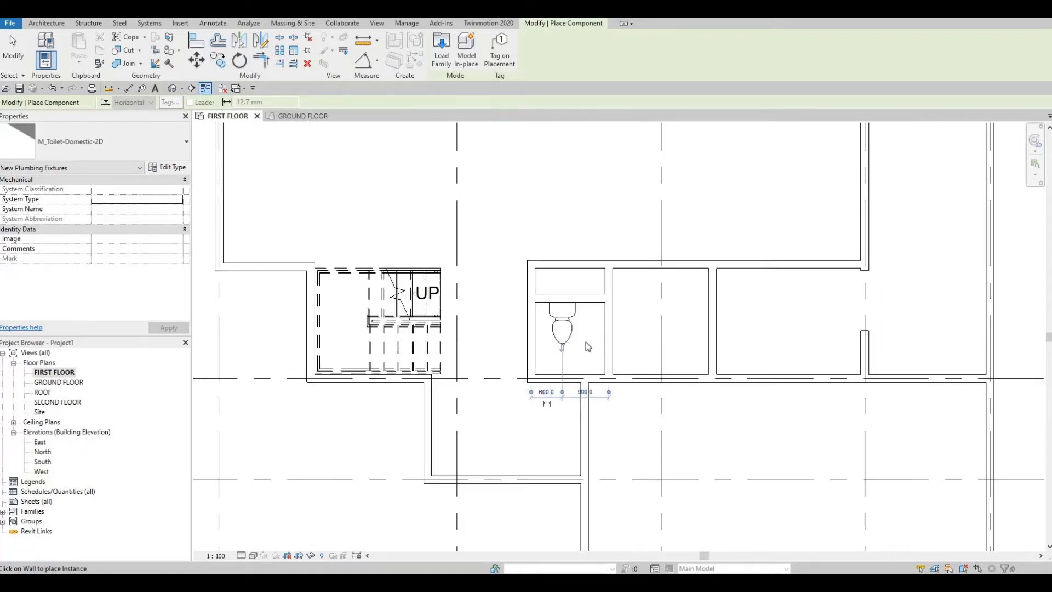
{"action": "key", "text": "Escape"}
{"action": "key", "text": "Escape"}
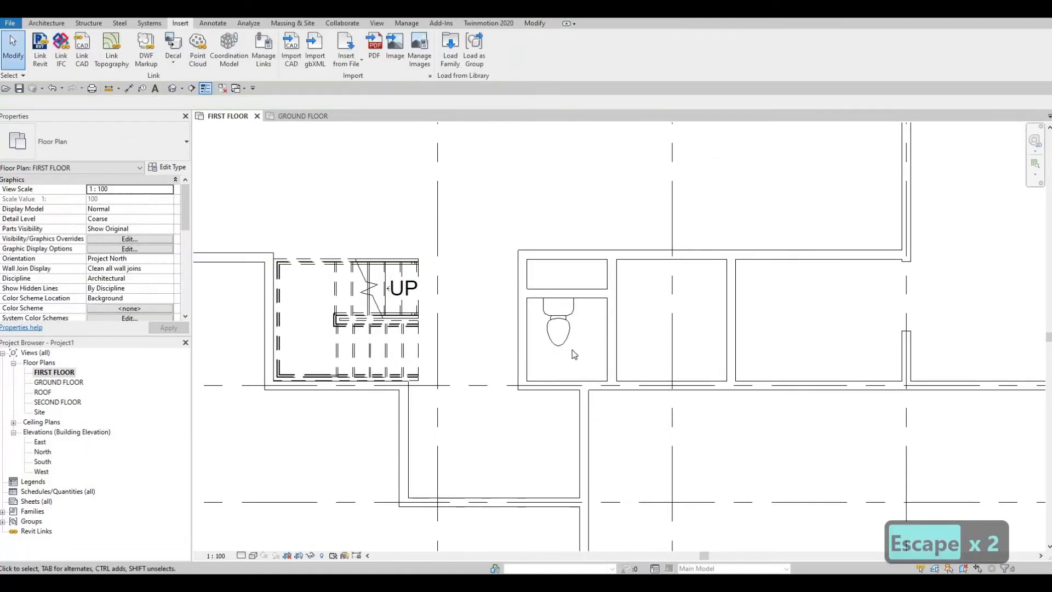
{"action": "left_click", "coordinate": [47, 23]}
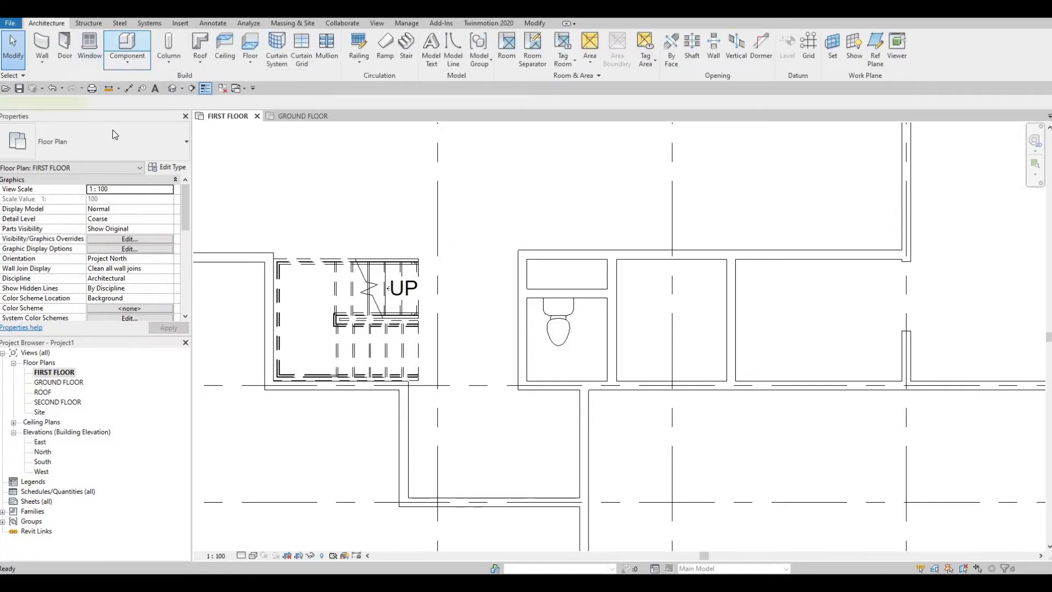
{"action": "left_click", "coordinate": [101, 146]}
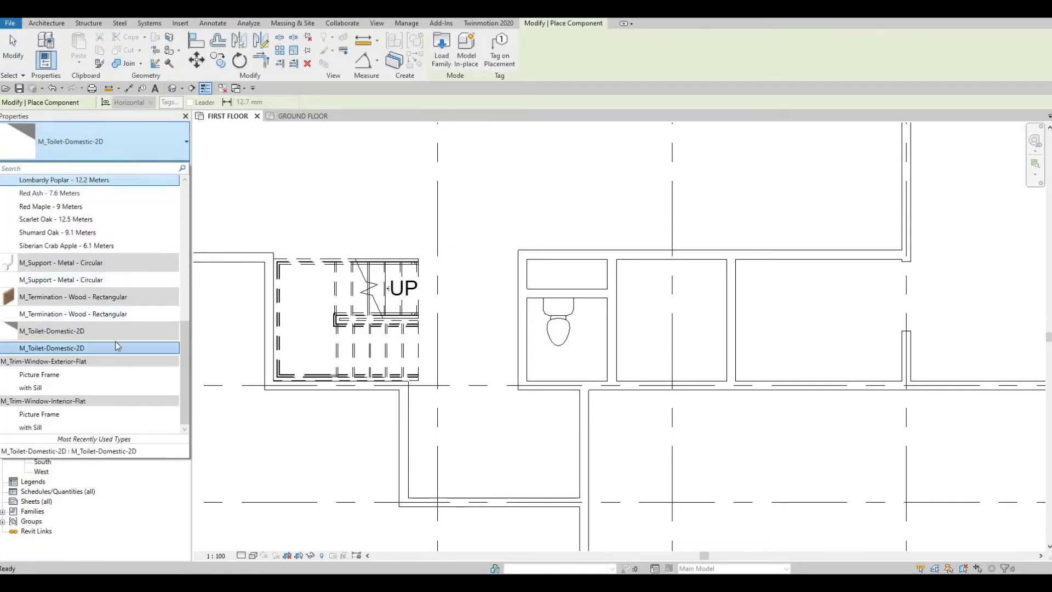
{"action": "key", "text": "Escape"}
{"action": "key", "text": "Escape"}
{"action": "key", "text": "Escape"}
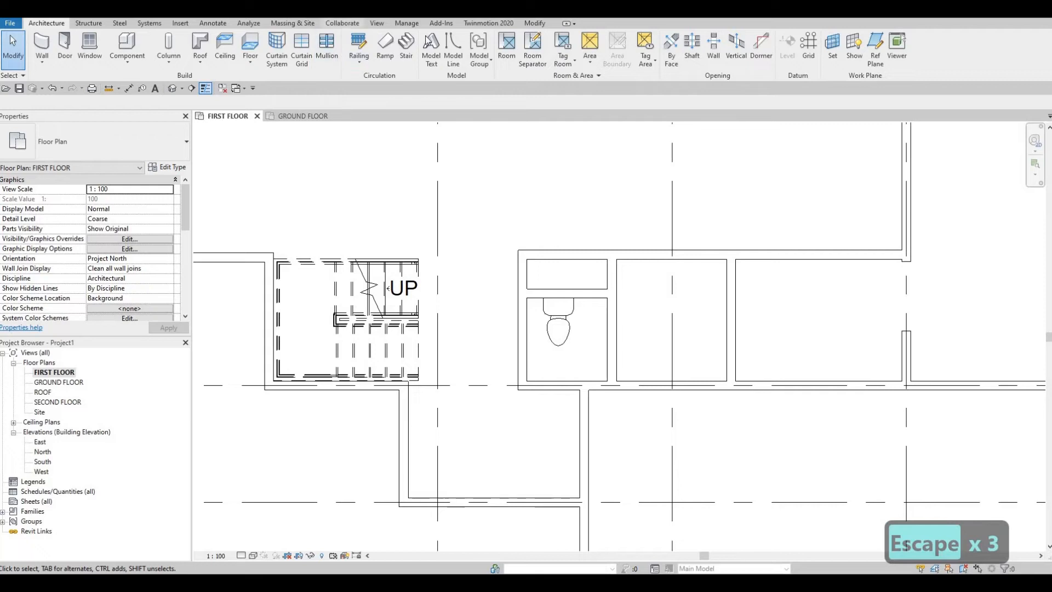
- Load the M_Sink Vanity-Round family from the Fixtures > Sinks folder after comparing it with the square vanity sink
{"action": "left_click", "coordinate": [527, 23]}
{"action": "left_click", "coordinate": [186, 24]}
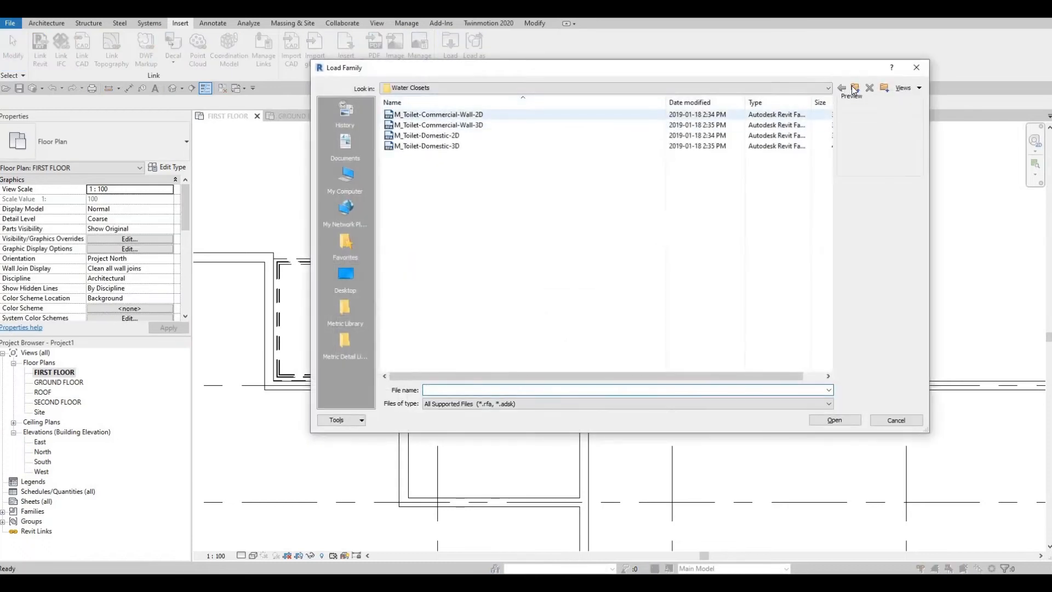
{"action": "left_click", "coordinate": [855, 89]}
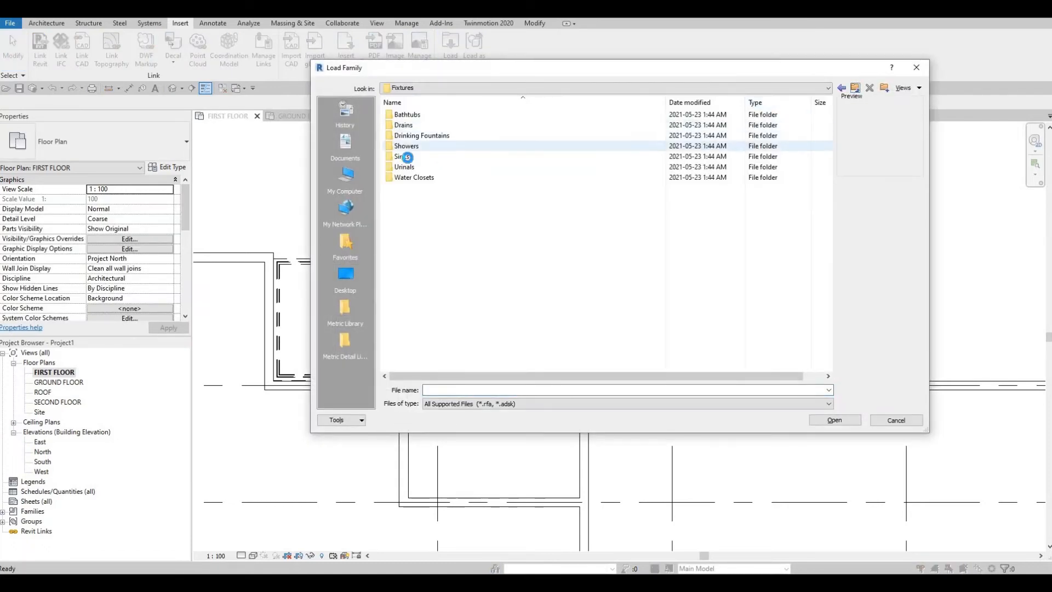
{"action": "double_click", "coordinate": [411, 156]}
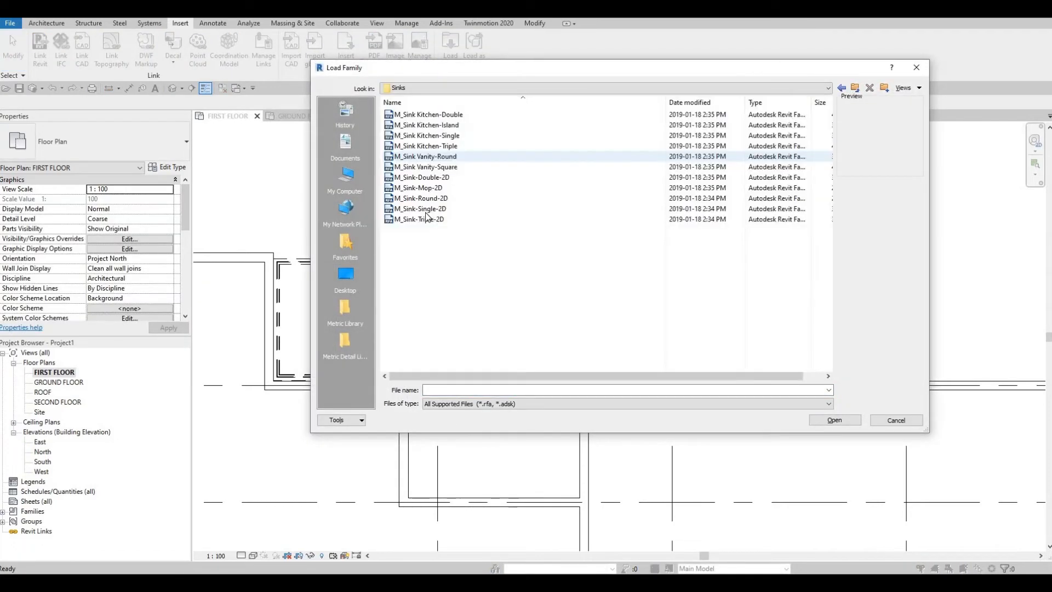
{"action": "left_click", "coordinate": [432, 167]}
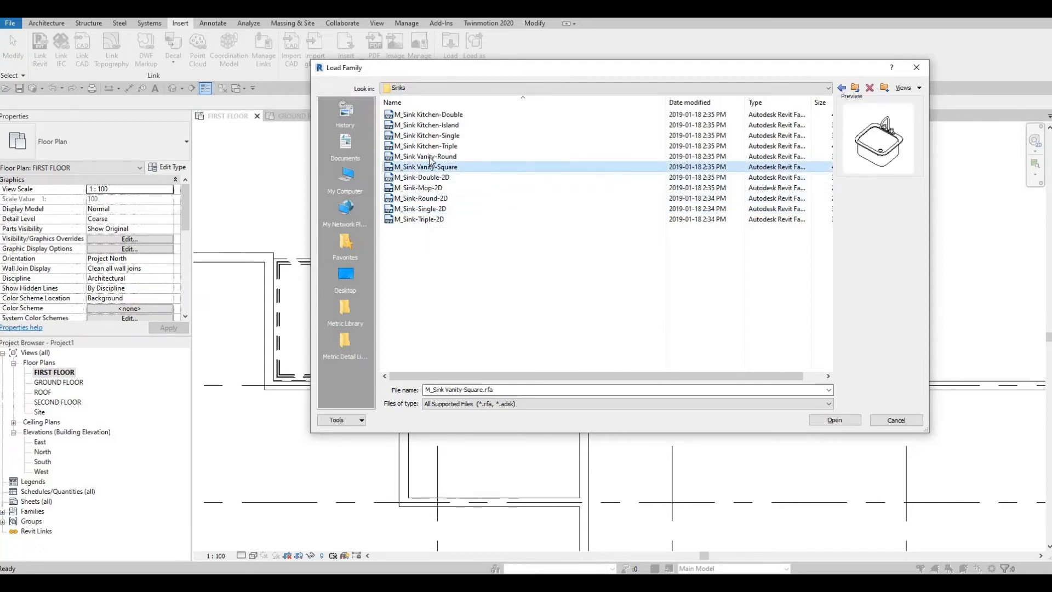
{"action": "left_click", "coordinate": [431, 159]}
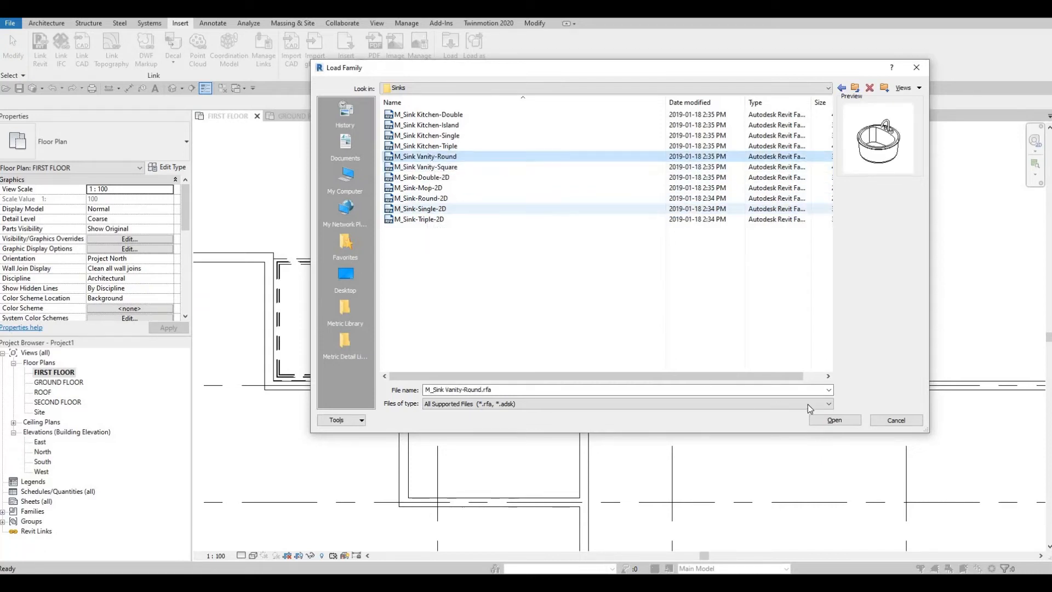
{"action": "key", "text": "Return"}
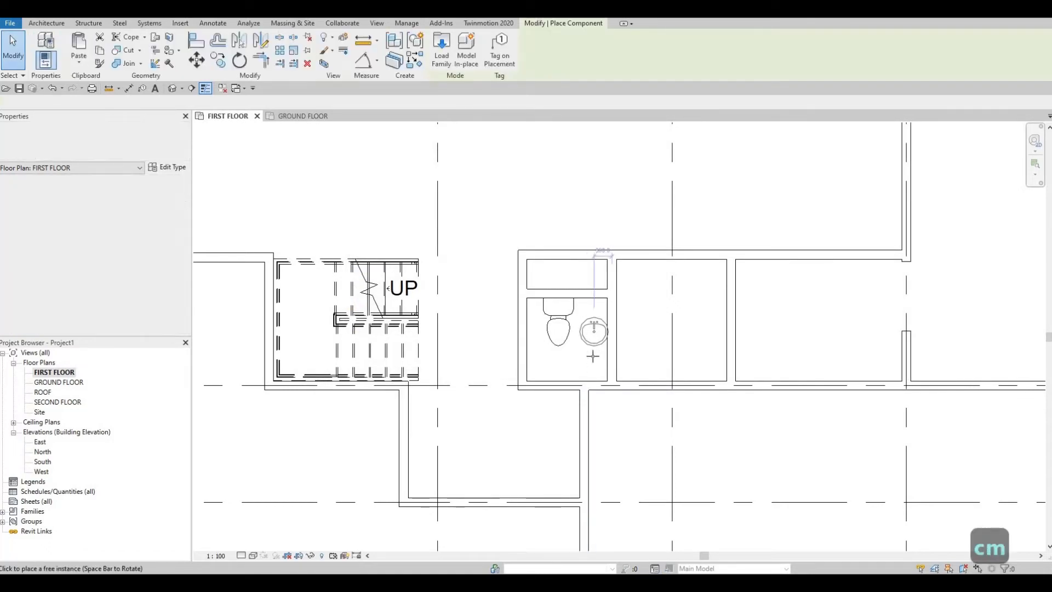
- Place a 482 x 482mm M_Sink Vanity-Round in the toilet room's lower-right corner, 400 mm above grid line D, with its faucet toward the right wall
{"action": "scroll", "coordinate": [589, 356], "scroll_direction": "up", "scroll_amount": 3}
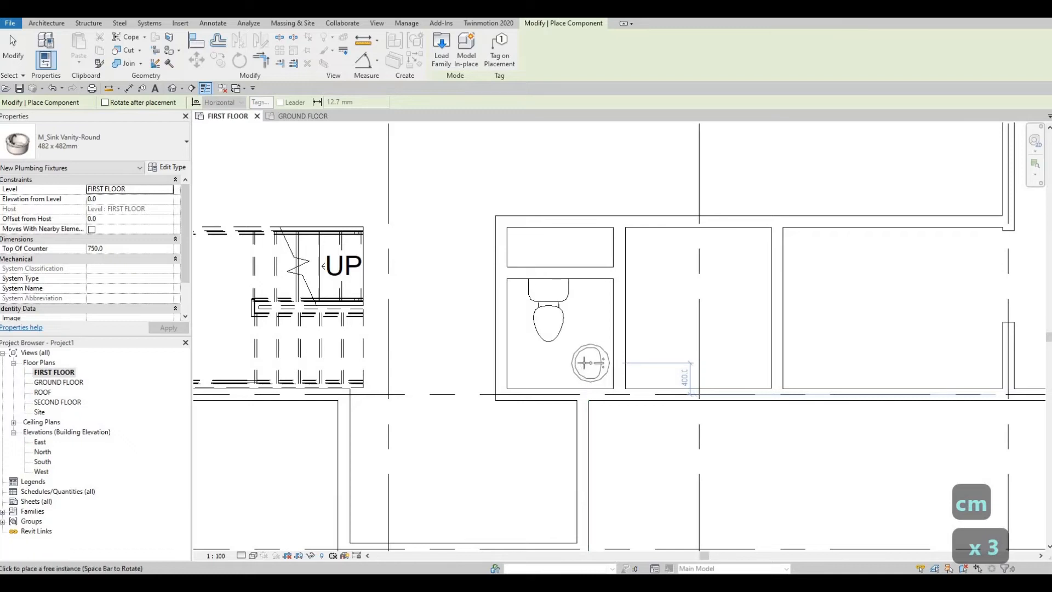
{"action": "scroll", "coordinate": [585, 363], "scroll_direction": "up", "scroll_amount": 2}
{"action": "left_click", "coordinate": [596, 356]}
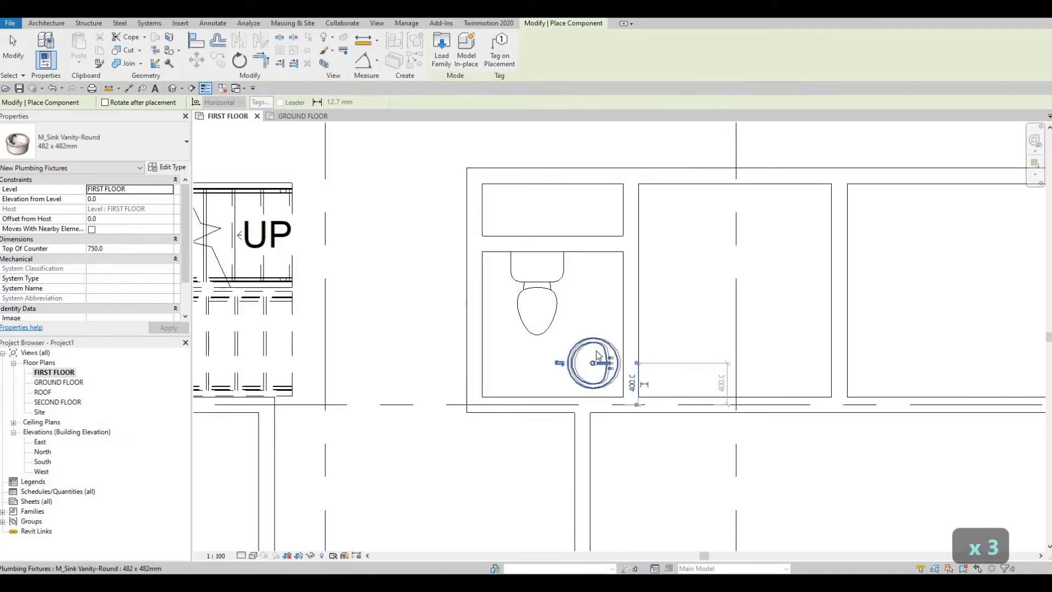
- Place another M_Toilet-Domestic-2D on the toilet room's right wall, above the sink, using the existing toilet as the template
{"action": "key", "text": "Escape"}
{"action": "key", "text": "Escape"}
{"action": "key", "text": "Escape"}
{"action": "middle_click_drag", "start_coordinate": [589, 318], "coordinate": [583, 295]}
{"action": "scroll", "coordinate": [574, 291], "scroll_direction": "down", "scroll_amount": 1}
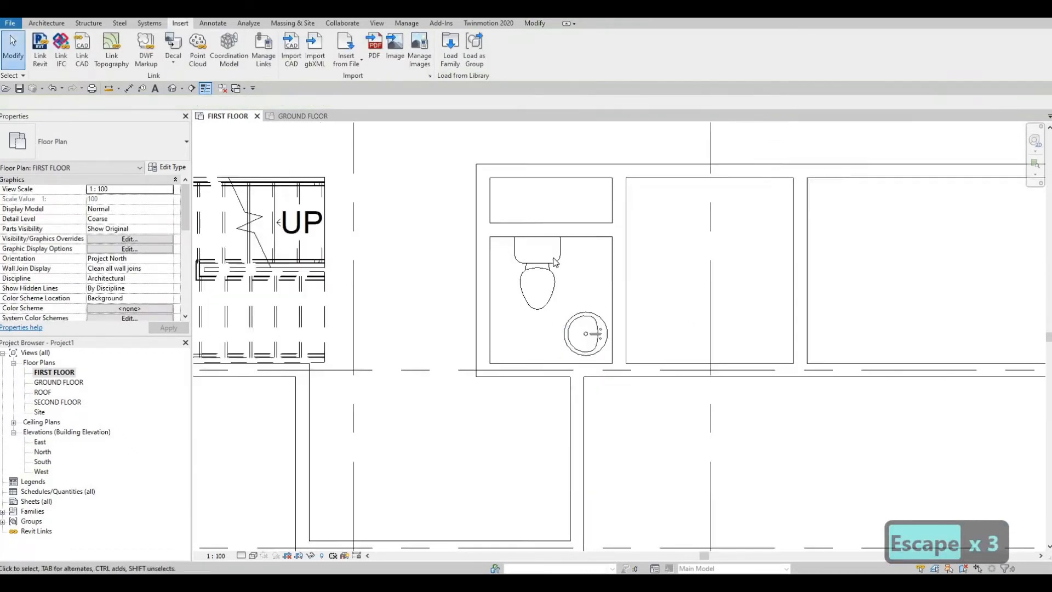
{"action": "scroll", "coordinate": [563, 267], "scroll_direction": "up", "scroll_amount": 1}
{"action": "scroll", "coordinate": [554, 262], "scroll_direction": "down", "scroll_amount": 1}
{"action": "left_click", "coordinate": [554, 262]}
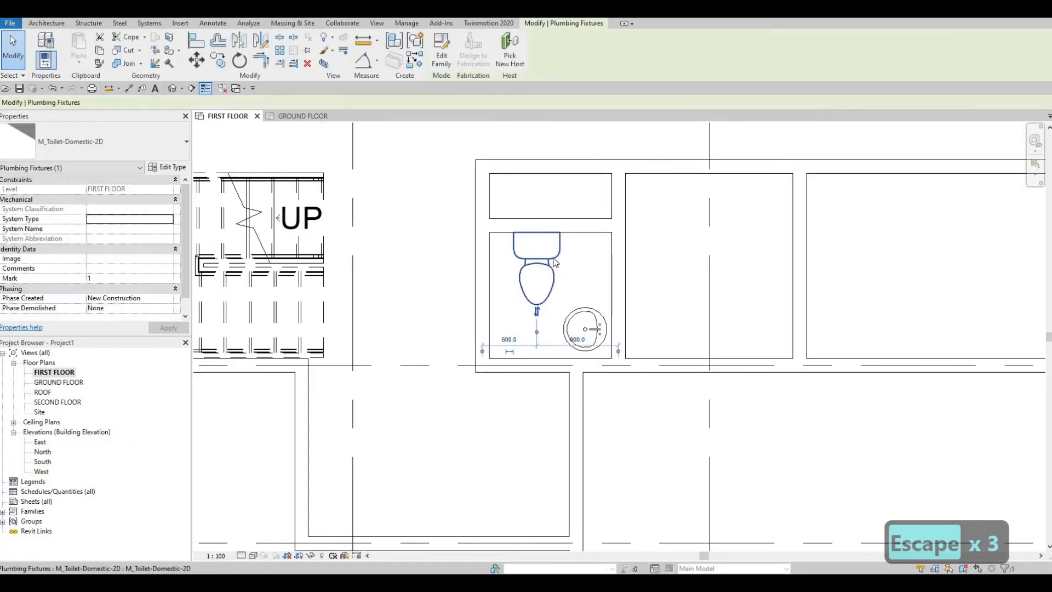
{"action": "key", "text": "c"}
{"action": "key", "text": "s"}
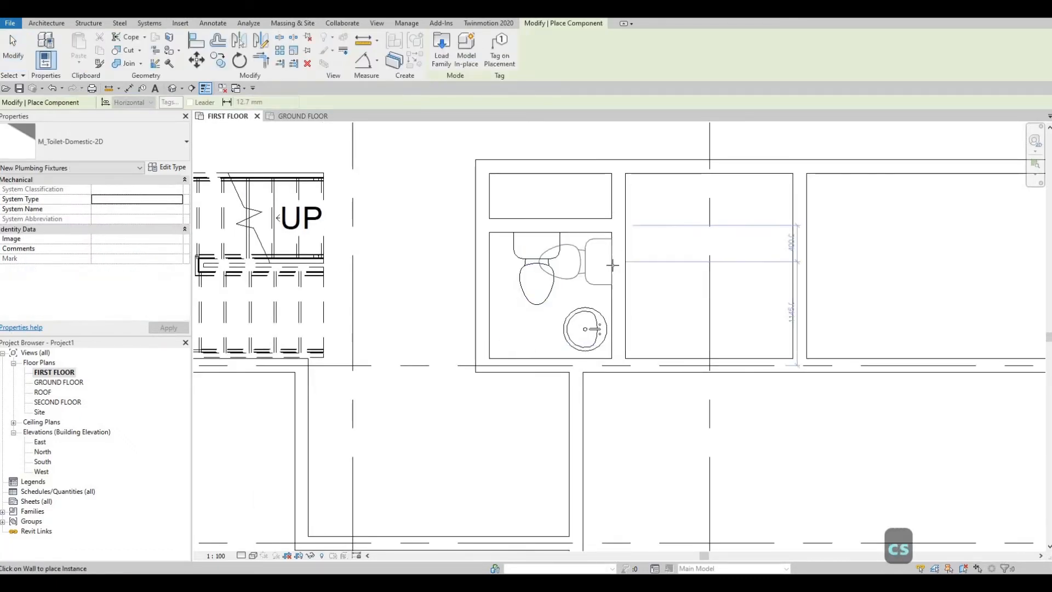
{"action": "key", "text": "Escape"}
{"action": "key", "text": "Escape"}
{"action": "key", "text": "Escape"}
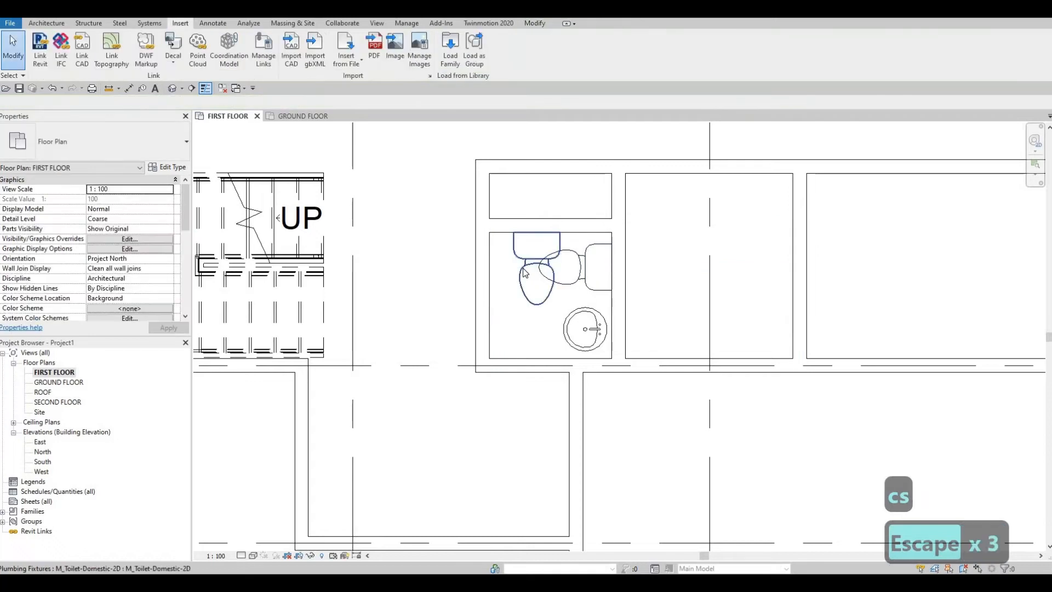
- Delete the original toilet on the toilet room's upper wall
{"action": "left_click", "coordinate": [526, 273]}
{"action": "key", "text": "Delete"}
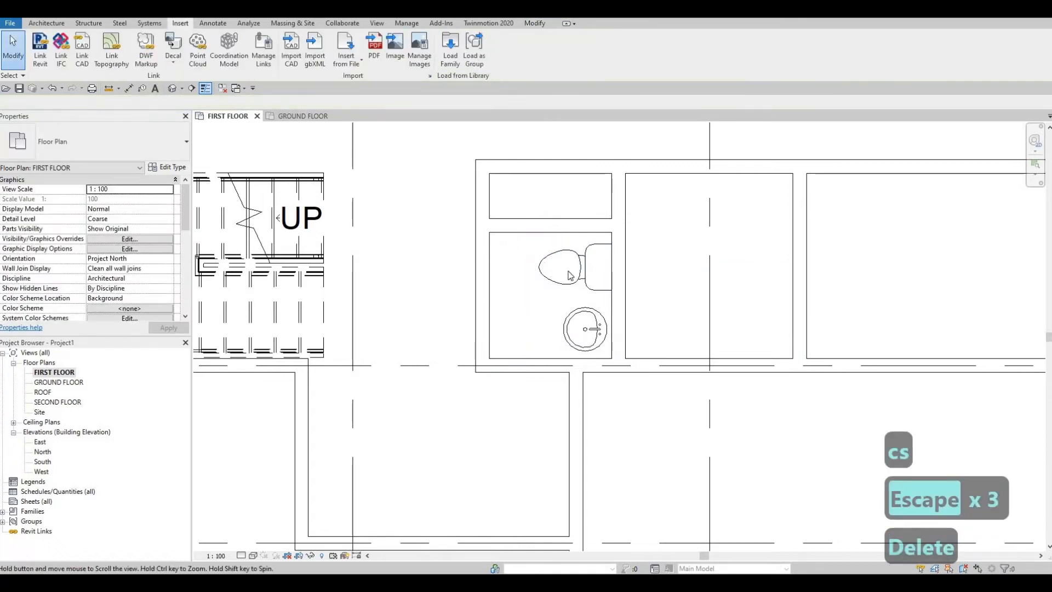
{"action": "middle_click_drag", "start_coordinate": [562, 283], "coordinate": [570, 275]}
{"action": "key", "text": "Escape"}
{"action": "left_click", "coordinate": [570, 275]}
{"action": "key", "text": "c"}
{"action": "key", "text": "s"}
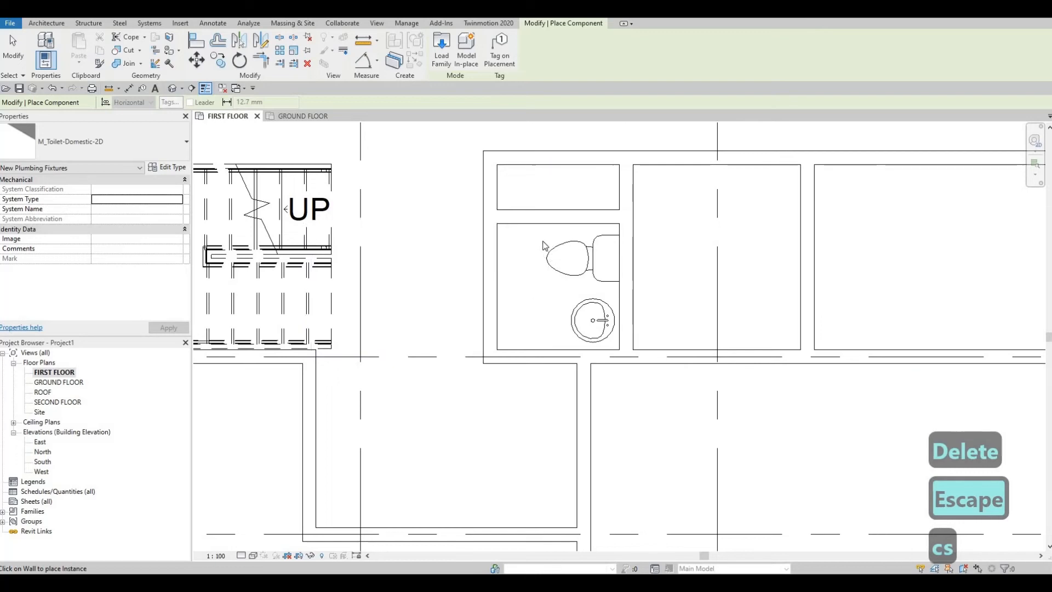
{"action": "key", "text": "Escape"}
{"action": "key", "text": "Escape"}
- Nudge the toilet up along the right wall to 400 mm from the upper wall's centreline
{"action": "middle_click_drag", "start_coordinate": [524, 281], "coordinate": [594, 240]}
{"action": "scroll", "coordinate": [526, 238], "scroll_direction": "down", "scroll_amount": 1}
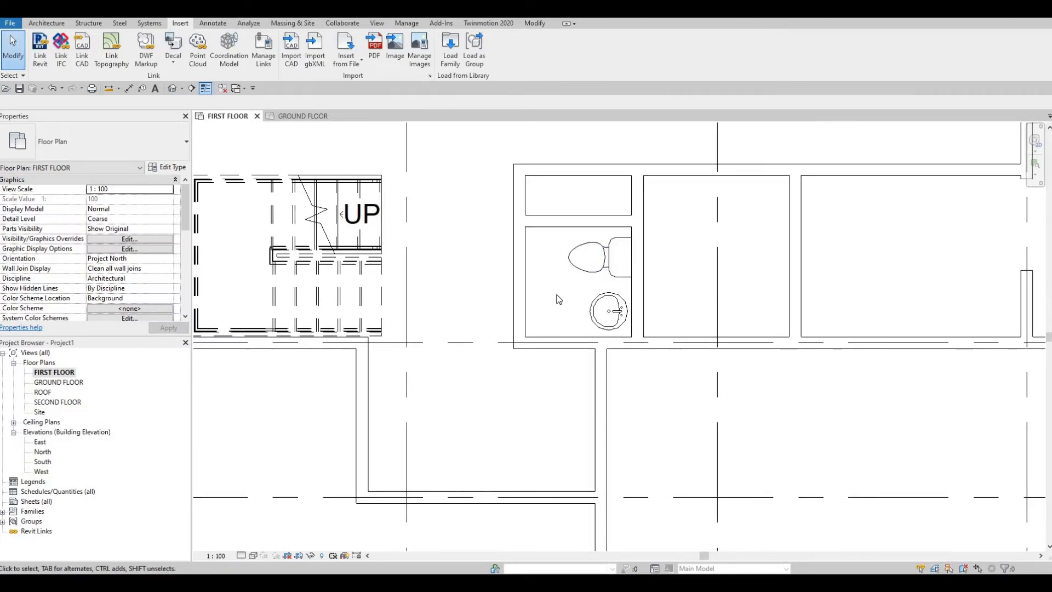
{"action": "middle_click_drag", "start_coordinate": [609, 361], "coordinate": [620, 347]}
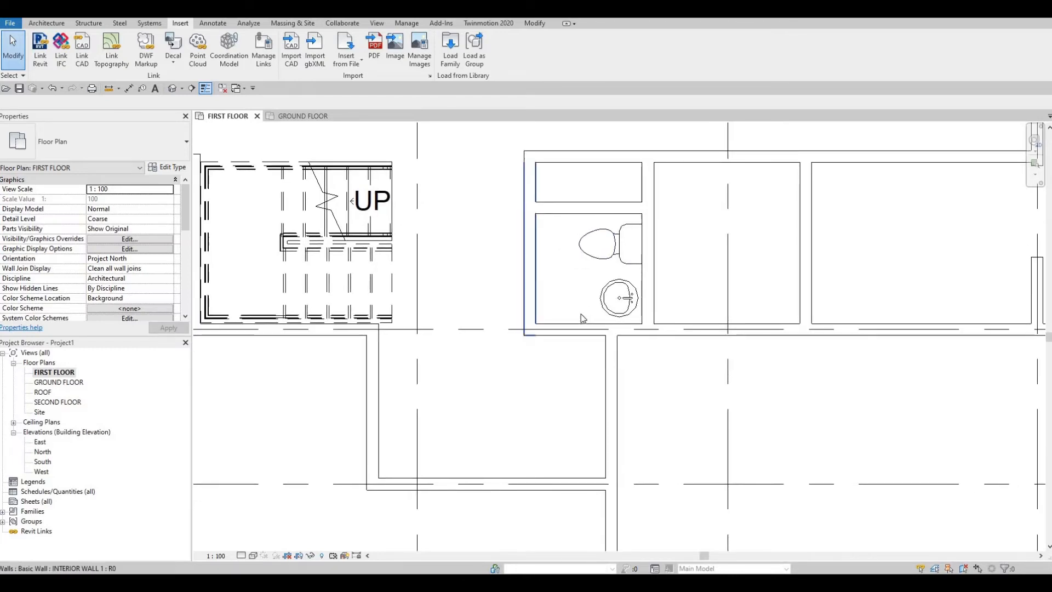
{"action": "left_click", "coordinate": [610, 245]}
{"action": "key", "text": "Up"}
{"action": "key", "text": "Up"}
{"action": "key", "text": "Up"}
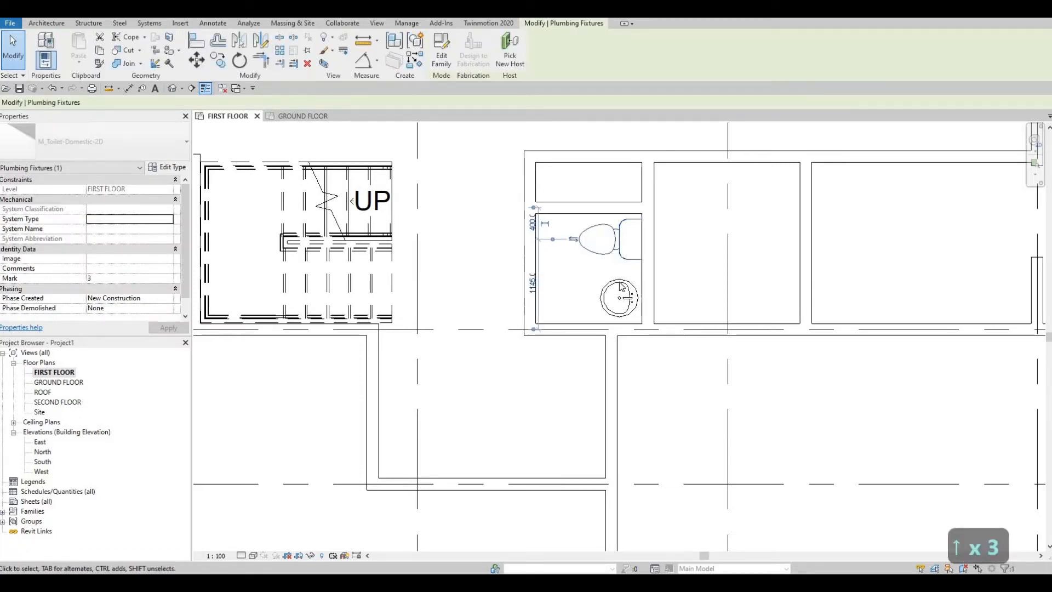
{"action": "left_click", "coordinate": [621, 287]}
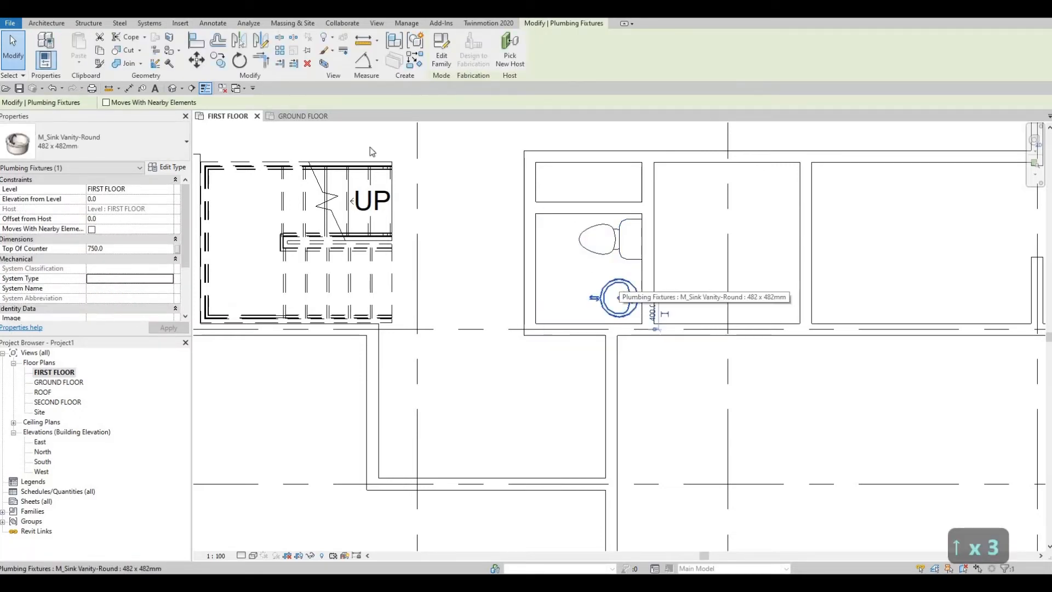
{"action": "key", "text": "Escape"}
{"action": "key", "text": "Escape"}
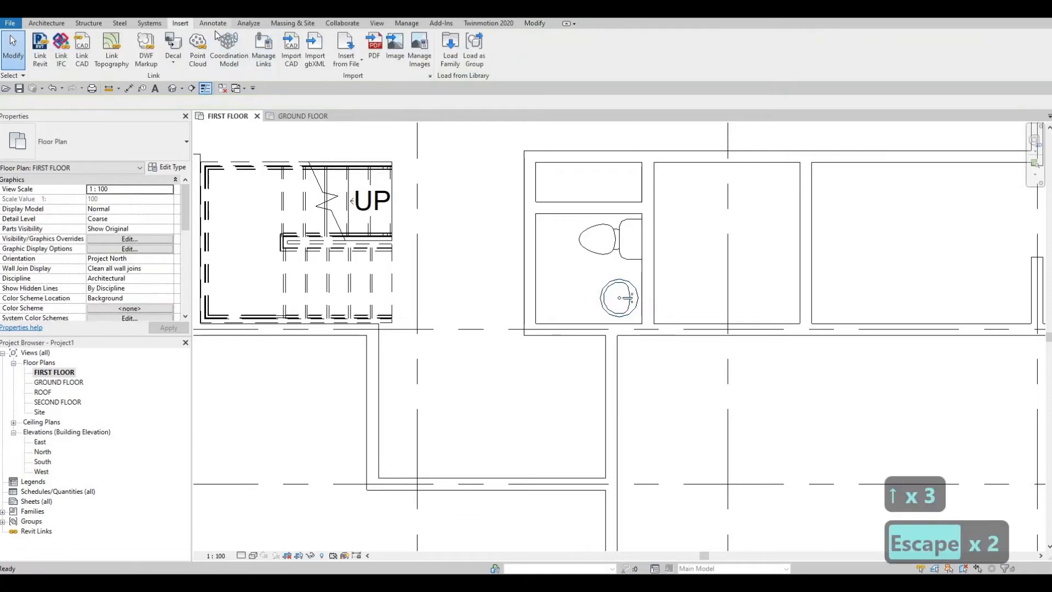
- Draw an L-shaped counter outline around the sink with Thin Lines detail lines, its vertical side 670 mm long down to the lower wall
{"action": "left_click", "coordinate": [215, 23]}
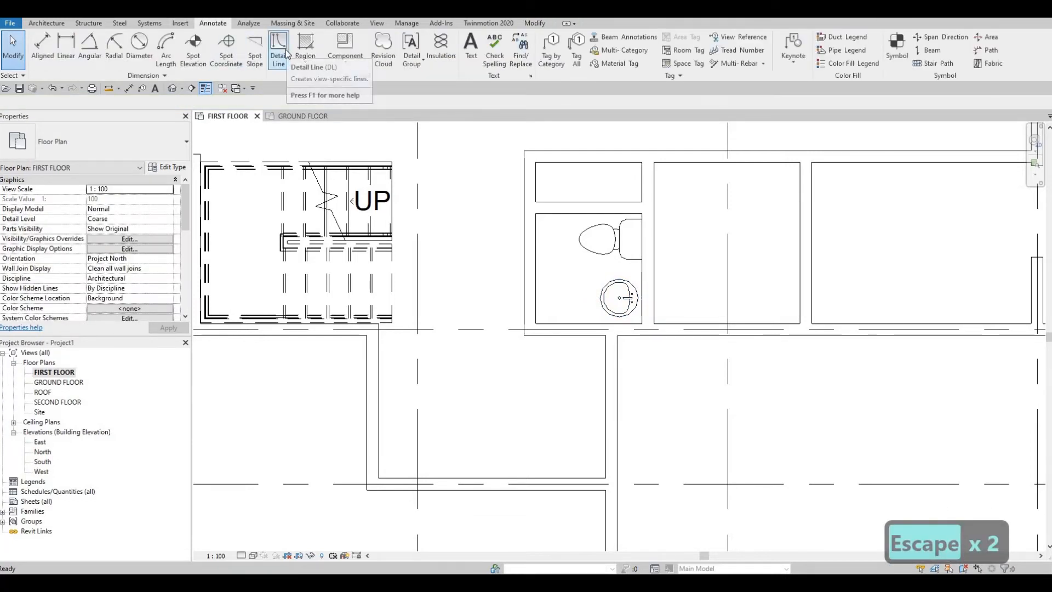
{"action": "left_click", "coordinate": [279, 50]}
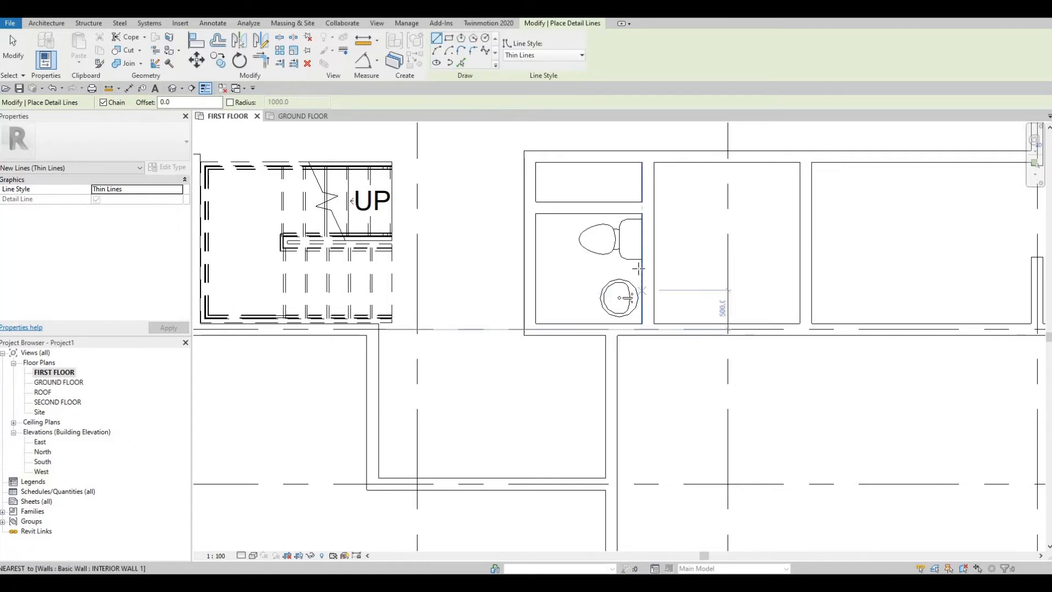
{"action": "left_click", "coordinate": [638, 271]}
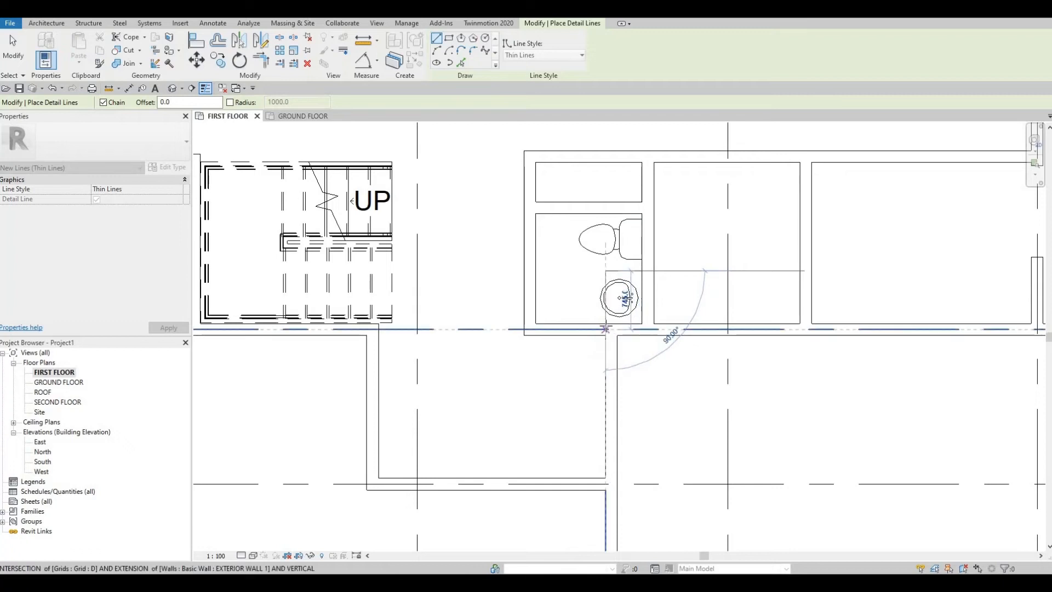
{"action": "key", "text": "Escape"}
{"action": "key", "text": "Escape"}
{"action": "scroll", "coordinate": [603, 283], "scroll_direction": "up", "scroll_amount": 2}
{"action": "key", "text": "Escape"}
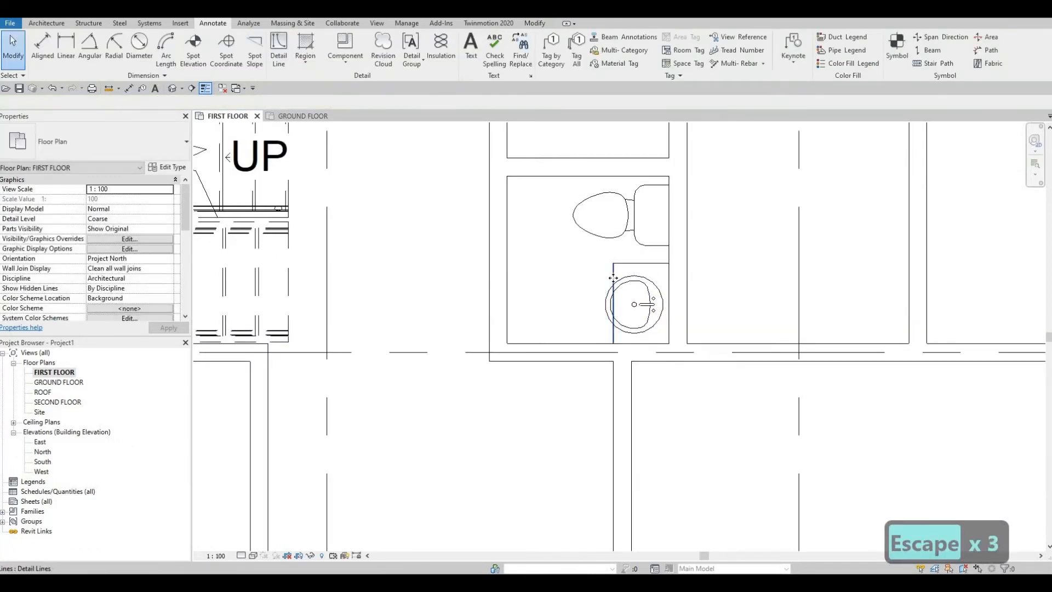
- Nudge the counter's vertical line left to 660 mm from the right wall's centreline
{"action": "left_click", "coordinate": [613, 278]}
{"action": "key", "text": "Left"}
{"action": "key", "text": "Left"}
{"action": "key", "text": "Left"}
{"action": "key", "text": "Left"}
{"action": "key", "text": "Left"}
{"action": "key", "text": "Left"}
{"action": "key", "text": "Left"}
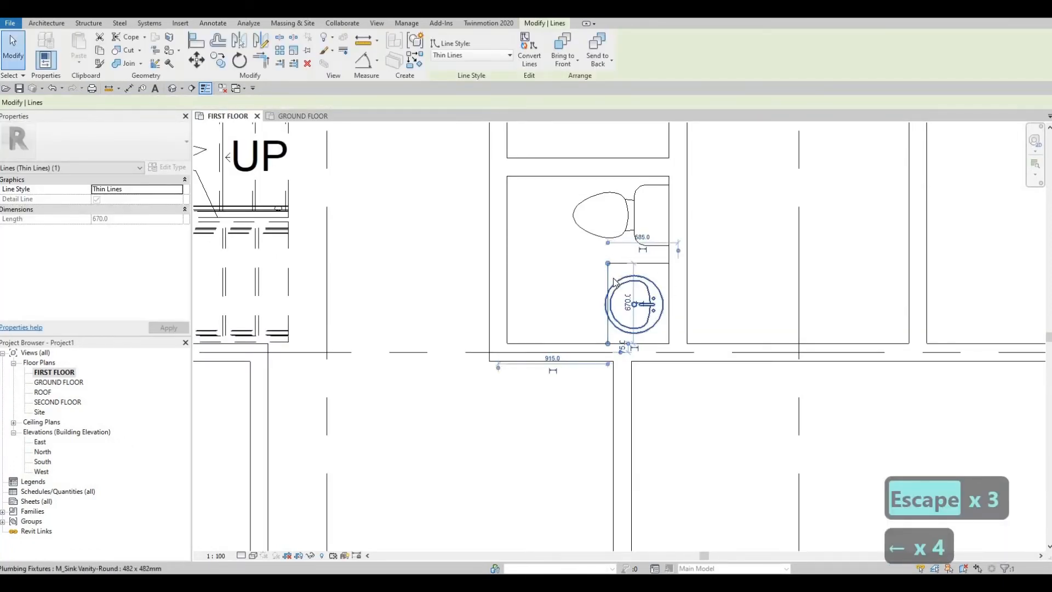
{"action": "key", "text": "Left"}
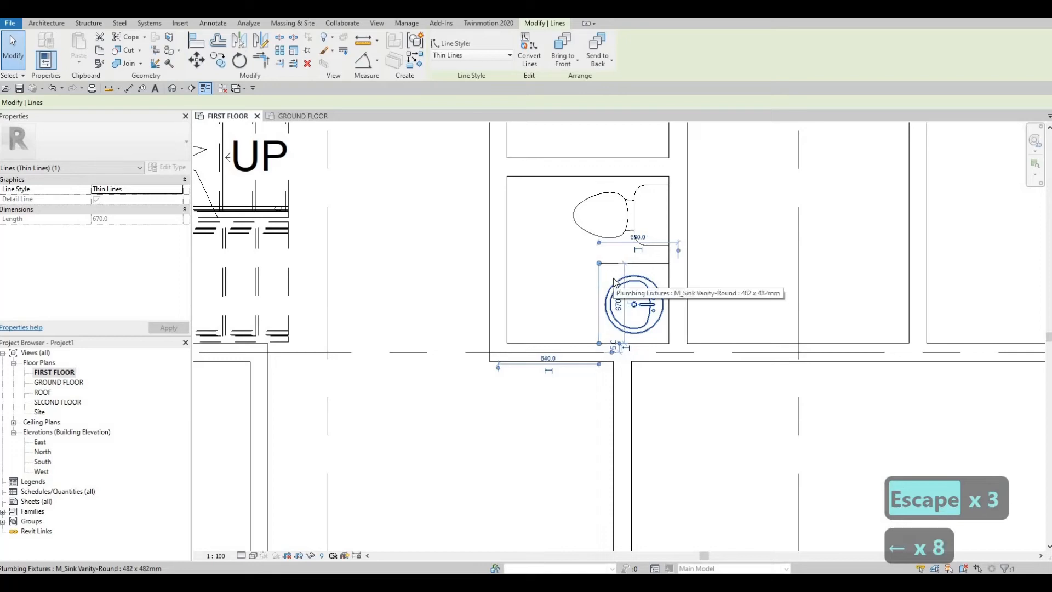
{"action": "key", "text": "Escape"}
{"action": "key", "text": "Escape"}
- Nudge the counter's horizontal line up toward the toilet, lengthening the counter's vertical side to 730 mm
{"action": "left_click", "coordinate": [618, 264]}
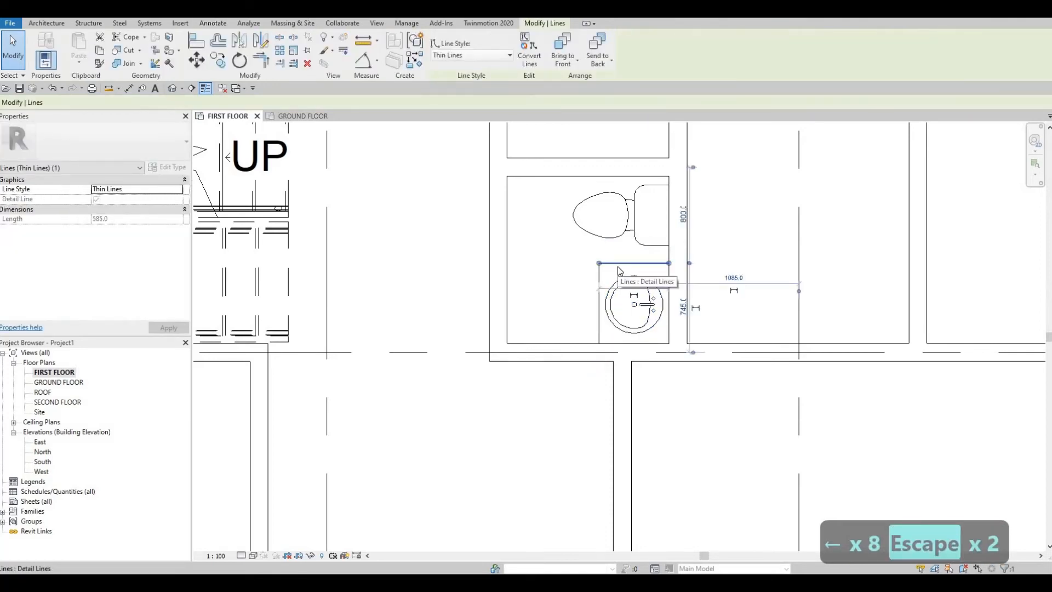
{"action": "key", "text": "Up"}
{"action": "key", "text": "Up"}
{"action": "key", "text": "Up"}
{"action": "key", "text": "Up"}
{"action": "key", "text": "Escape"}
{"action": "key", "text": "Escape"}
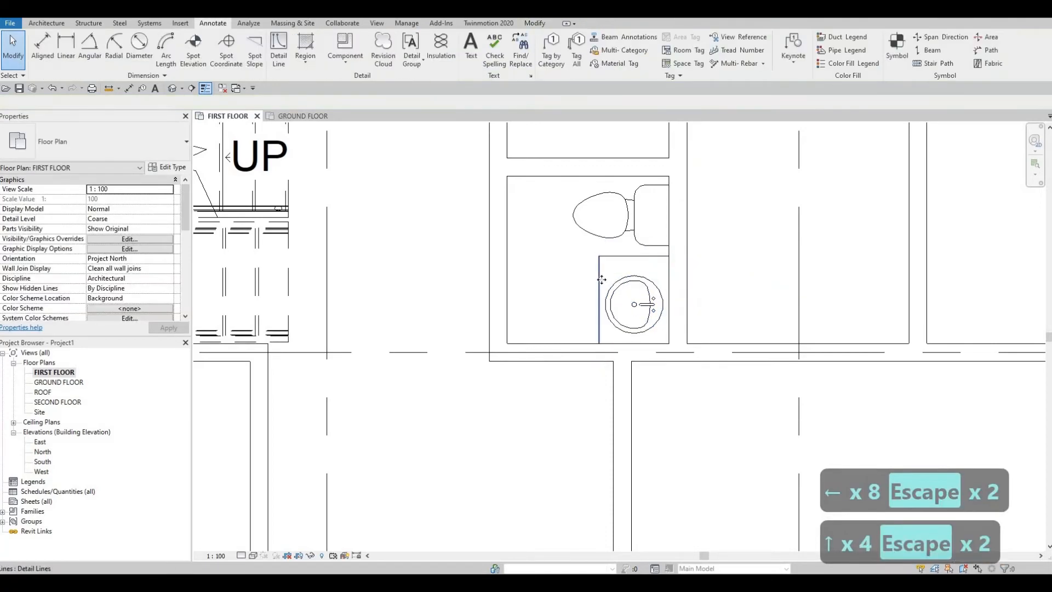
- Nudge the counter's vertical line back right to 630 mm from the right wall's centreline
{"action": "left_click", "coordinate": [600, 279]}
{"action": "key", "text": "Right"}
{"action": "key", "text": "Right"}
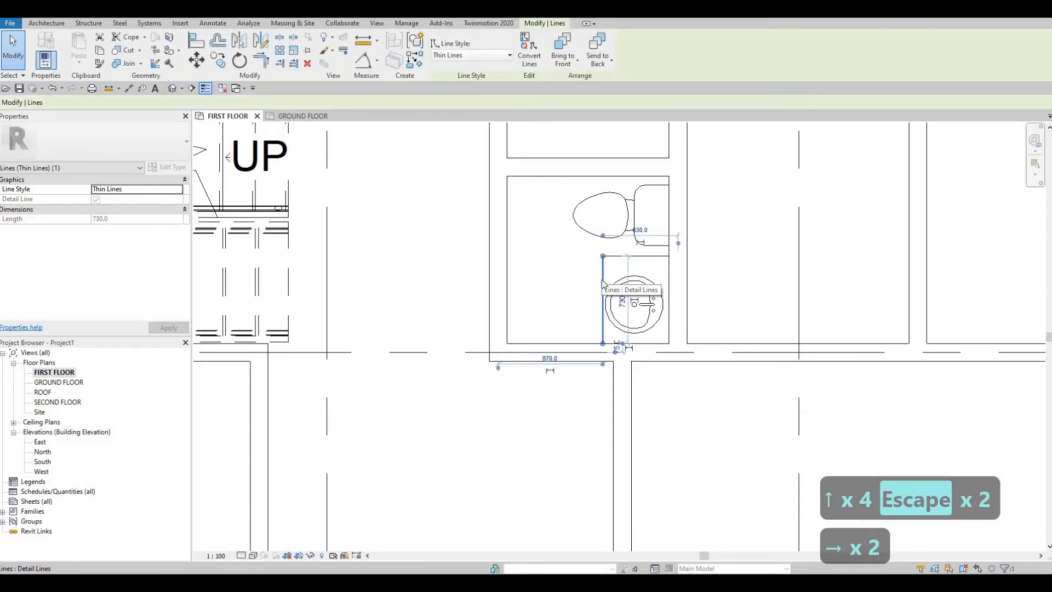
{"action": "key", "text": "Escape"}
{"action": "key", "text": "Escape"}
{"action": "scroll", "coordinate": [559, 244], "scroll_direction": "down", "scroll_amount": 1}
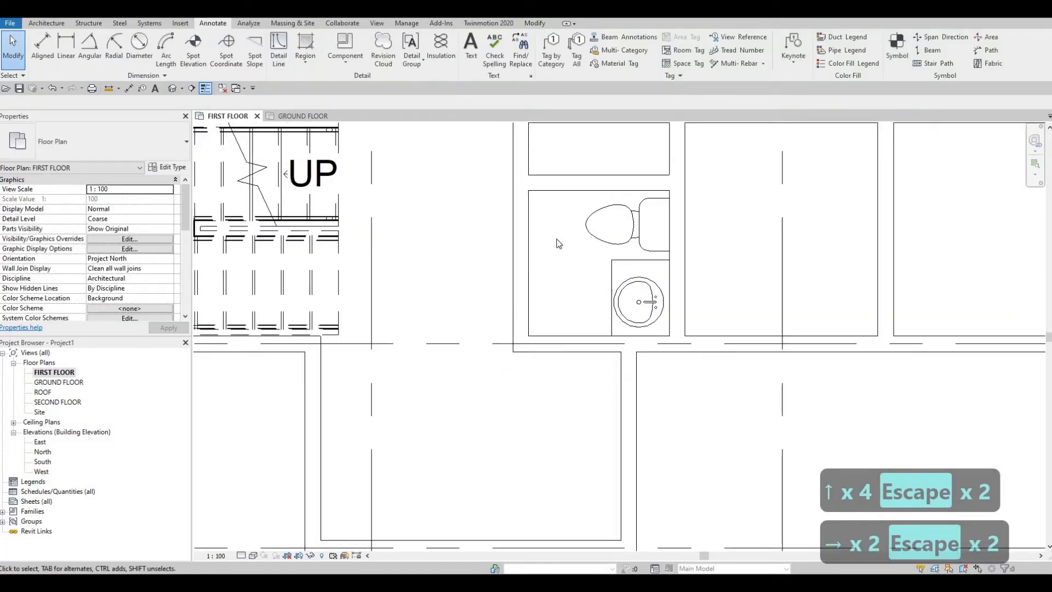
- Examine the overall first floor plan around the stair, the washroom and the adjoining rooms
{"action": "scroll", "coordinate": [557, 323], "scroll_direction": "down", "scroll_amount": 2}
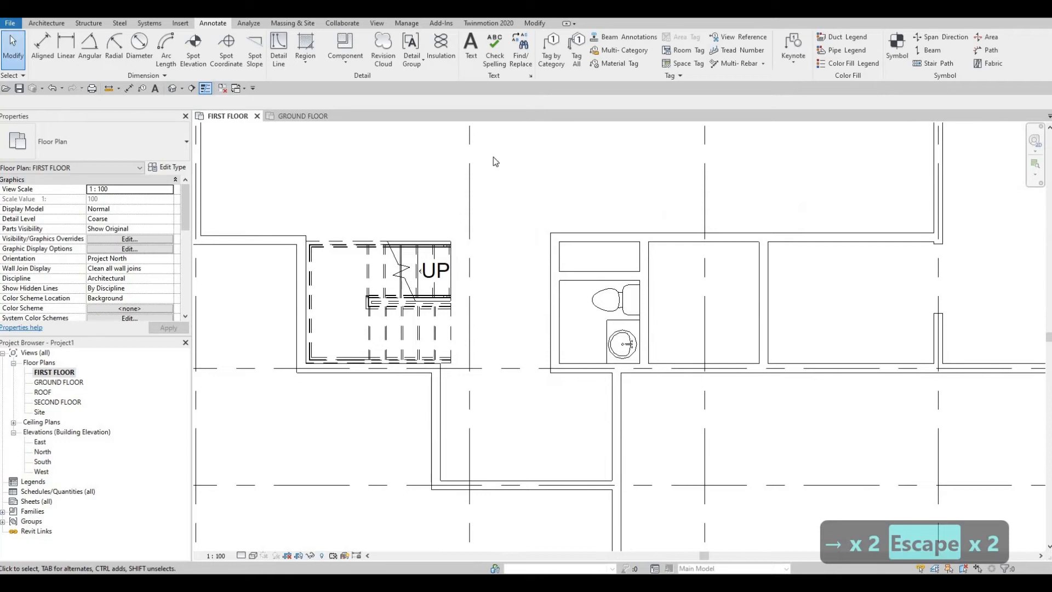
{"action": "scroll", "coordinate": [530, 279], "scroll_direction": "down", "scroll_amount": 1}
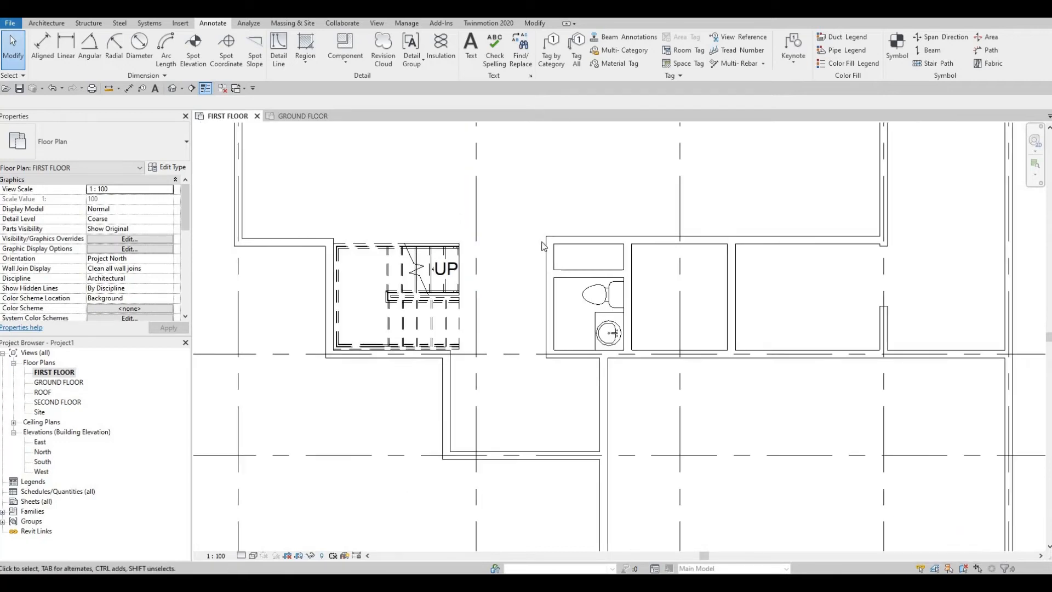
{"action": "mouse_move", "coordinate": [541, 256]}
{"action": "middle_mouse_down"}
{"action": "mouse_move", "coordinate": [530, 319]}
{"action": "mouse_move", "coordinate": [541, 273]}
{"action": "middle_mouse_up"}
{"action": "scroll", "coordinate": [530, 288], "scroll_direction": "down", "scroll_amount": 2}
{"action": "scroll", "coordinate": [533, 282], "scroll_direction": "down", "scroll_amount": 1}
{"action": "scroll", "coordinate": [533, 312], "scroll_direction": "up", "scroll_amount": 2}
{"action": "middle_click_drag", "start_coordinate": [543, 223], "coordinate": [523, 304]}
{"action": "scroll", "coordinate": [522, 307], "scroll_direction": "down", "scroll_amount": 2}
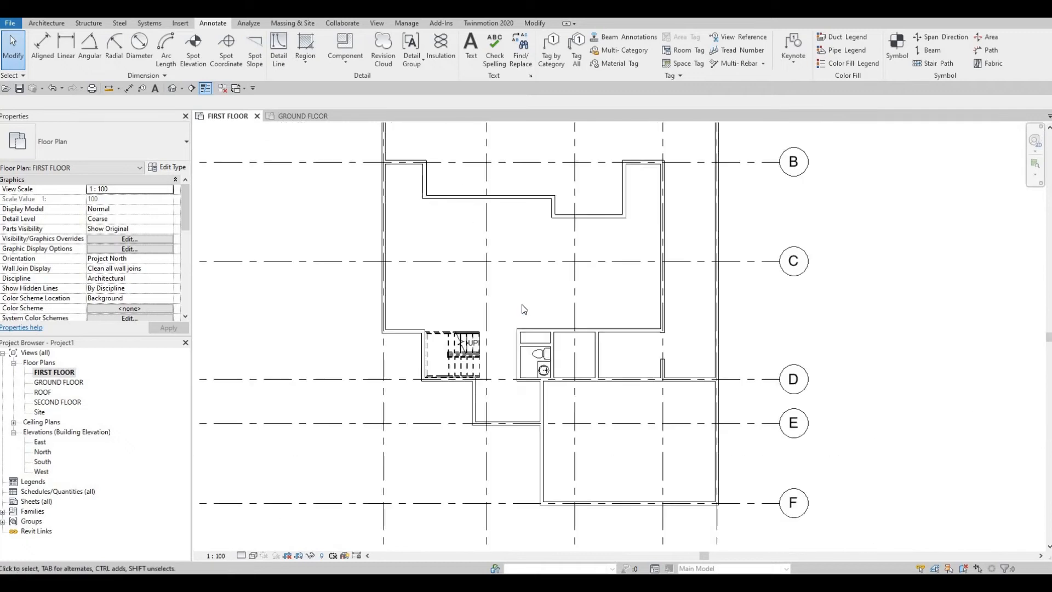
- Start loading a family and browse the Canada library to the Doors > Residential folder
{"action": "left_click", "coordinate": [181, 23]}
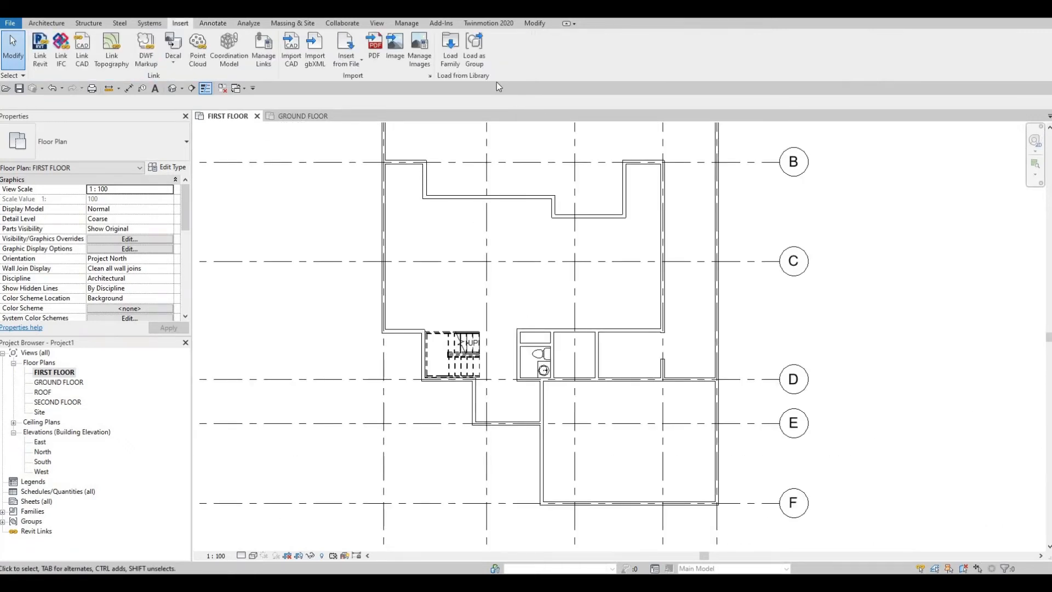
{"action": "left_click", "coordinate": [451, 57]}
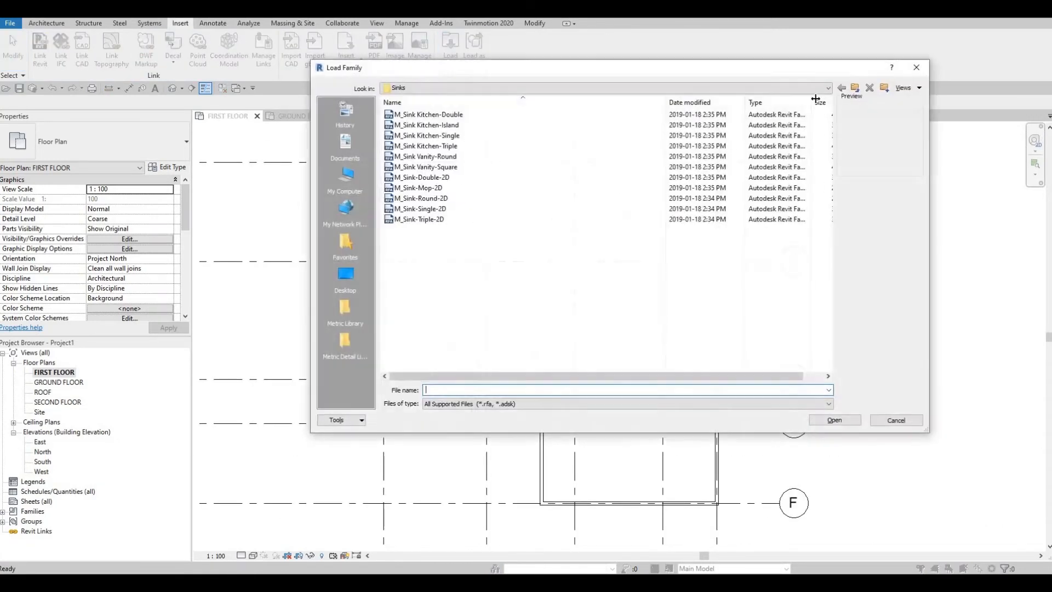
{"action": "left_click", "coordinate": [856, 88]}
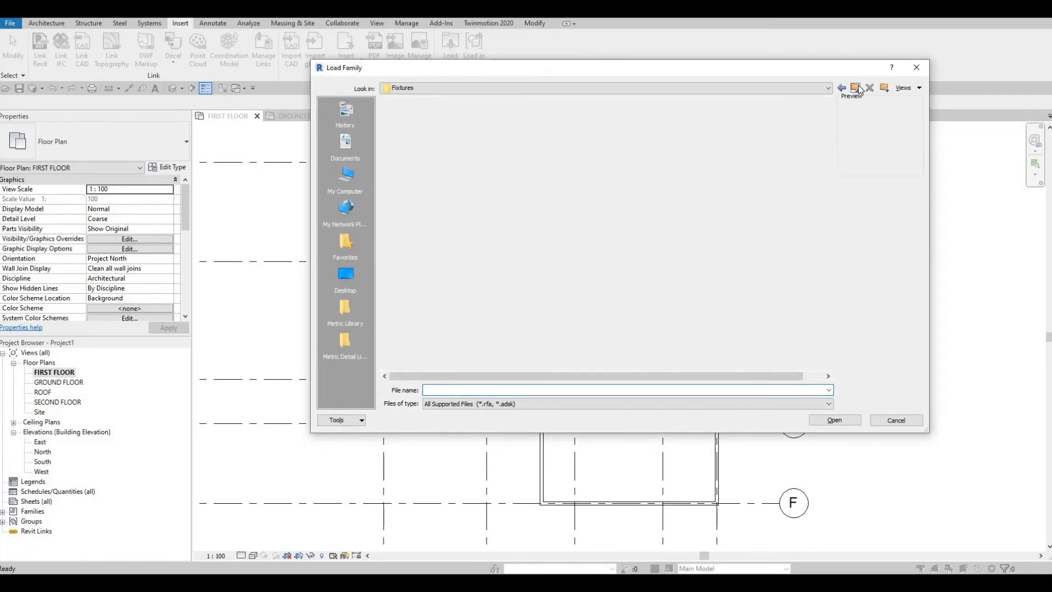
{"action": "left_click", "coordinate": [856, 87]}
{"action": "left_click", "coordinate": [856, 88]}
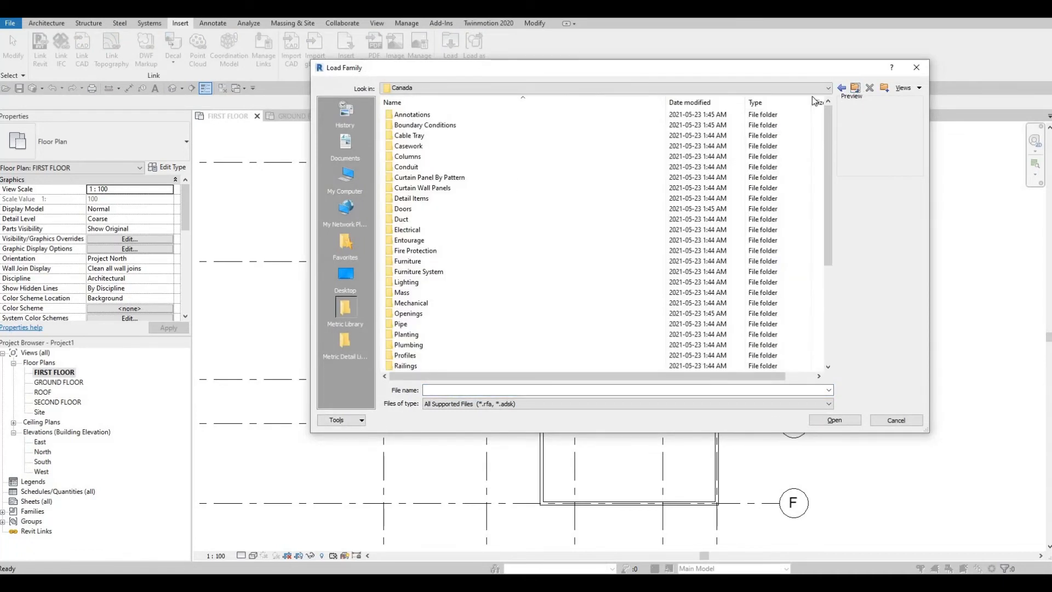
{"action": "double_click", "coordinate": [421, 208]}
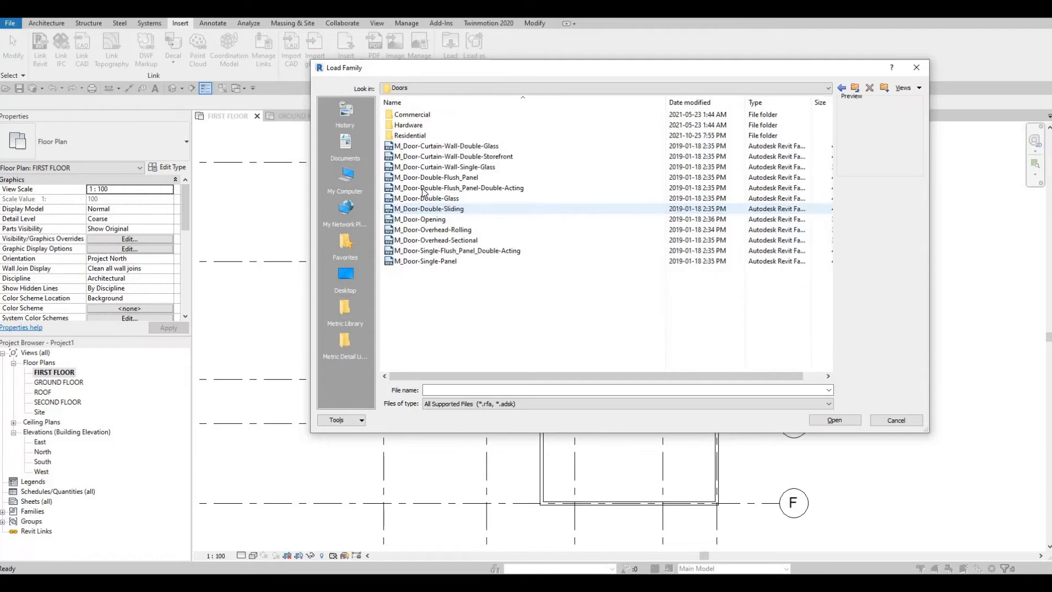
{"action": "double_click", "coordinate": [410, 136]}
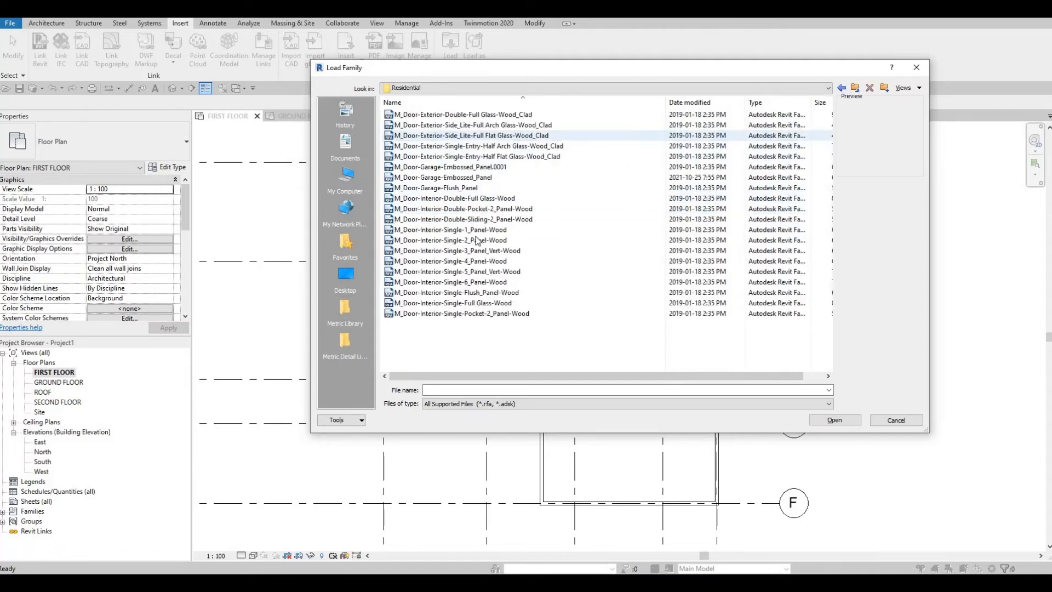
- Preview the three- and four-panel interior single doors, and open M_Door-Interior-Single-2_Panel-Wood from the Residential folder for loading
{"action": "left_click", "coordinate": [436, 251]}
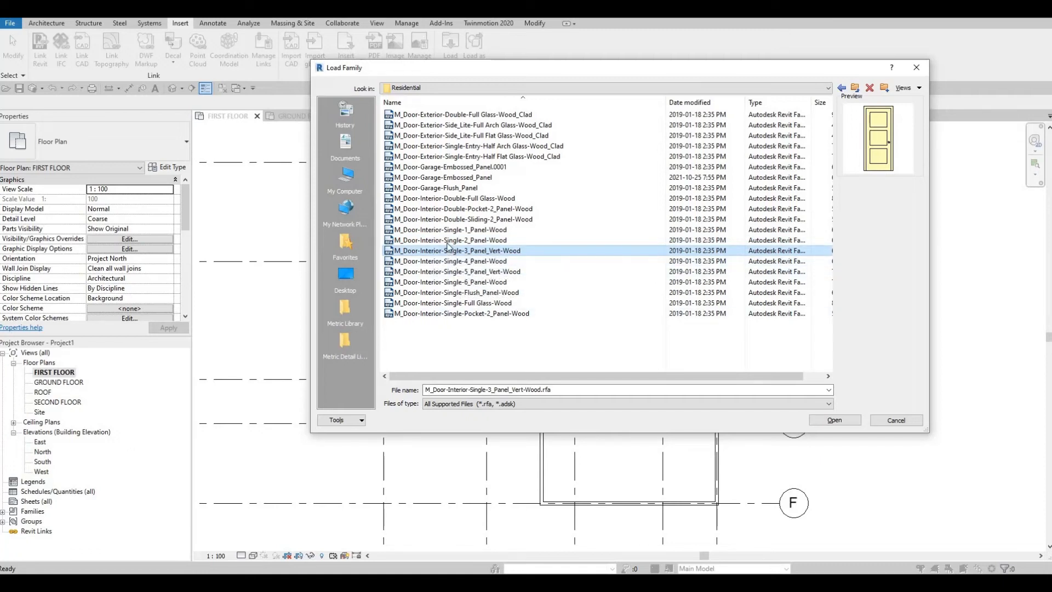
{"action": "key", "text": "Down"}
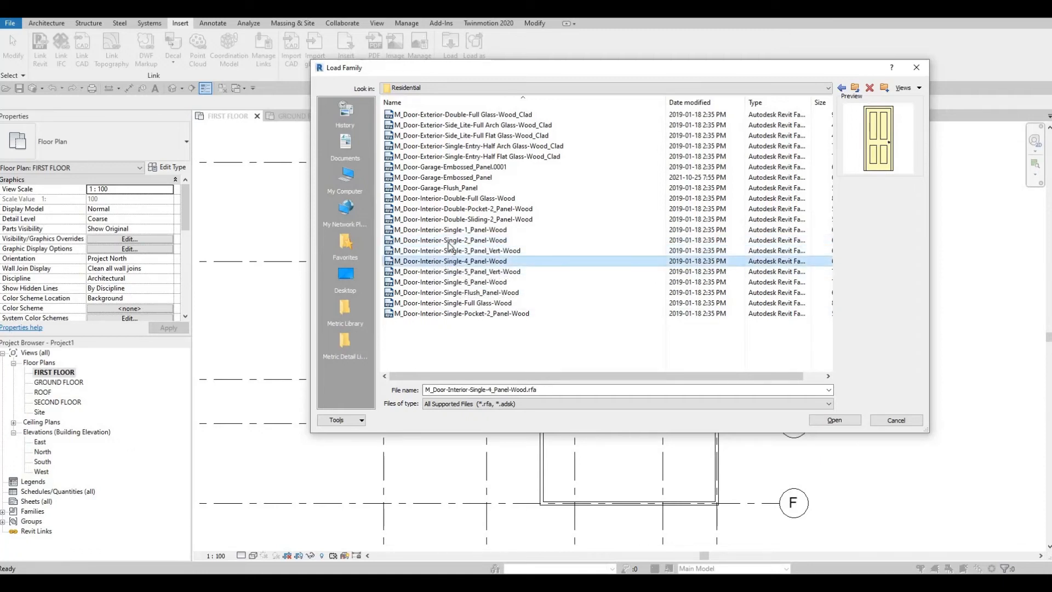
{"action": "left_click", "coordinate": [450, 241]}
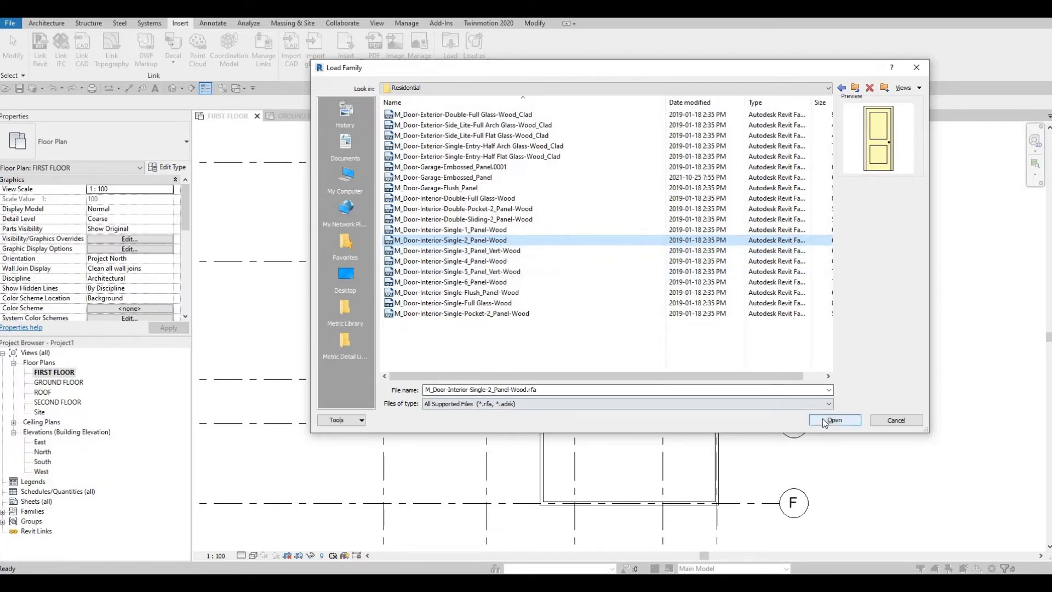
{"action": "key", "text": "Return"}
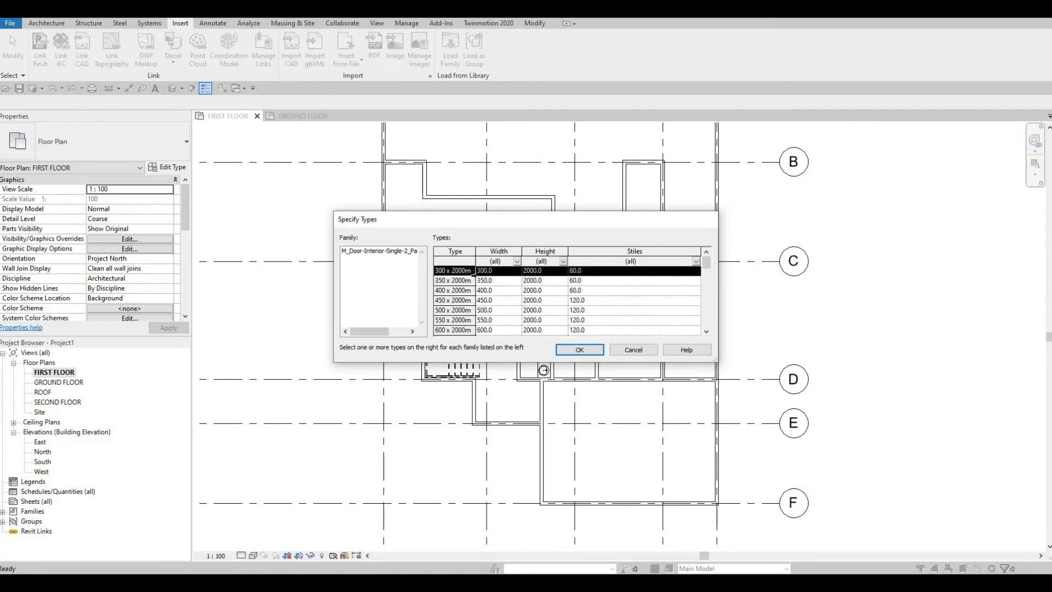
- Load all types of the two-panel interior door family, from 300 x 2000mm through 900 x 2400mm
{"action": "scroll", "coordinate": [476, 278], "scroll_direction": "down", "scroll_amount": 10}
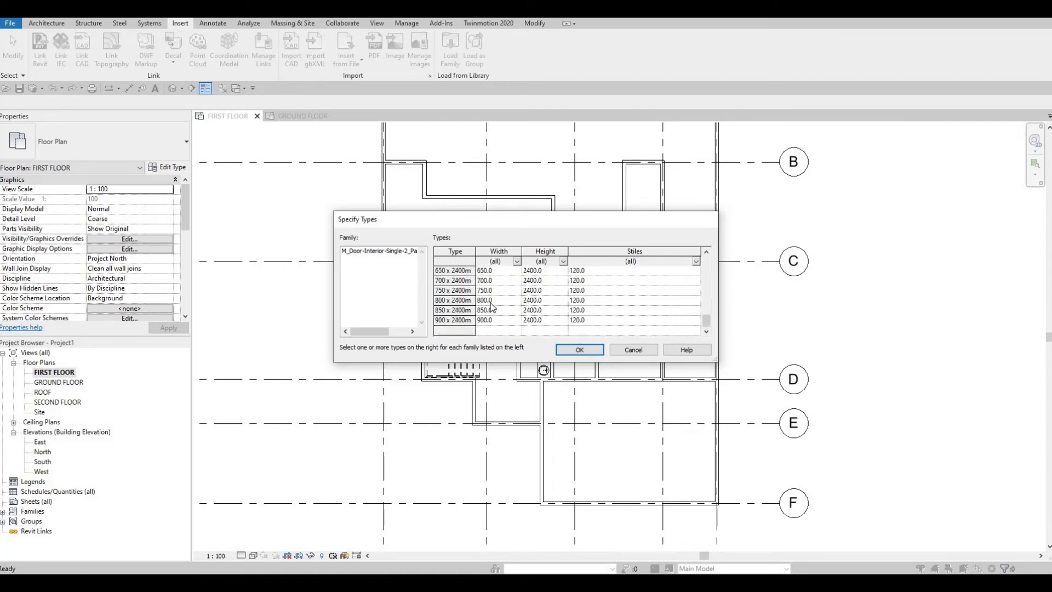
{"action": "left_click", "coordinate": [461, 319], "text": "shift"}
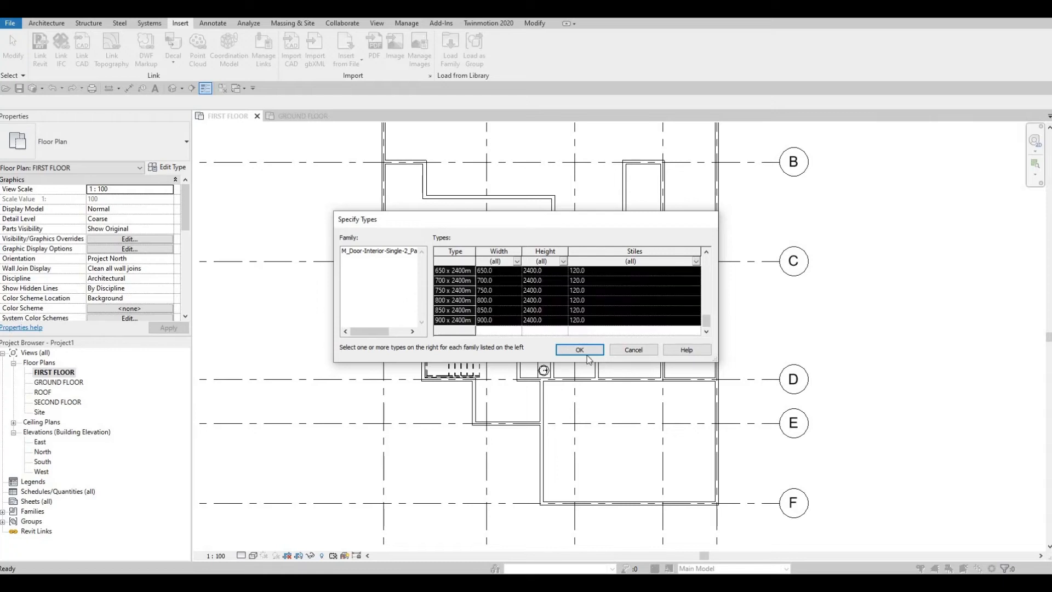
{"action": "left_click", "coordinate": [570, 351]}
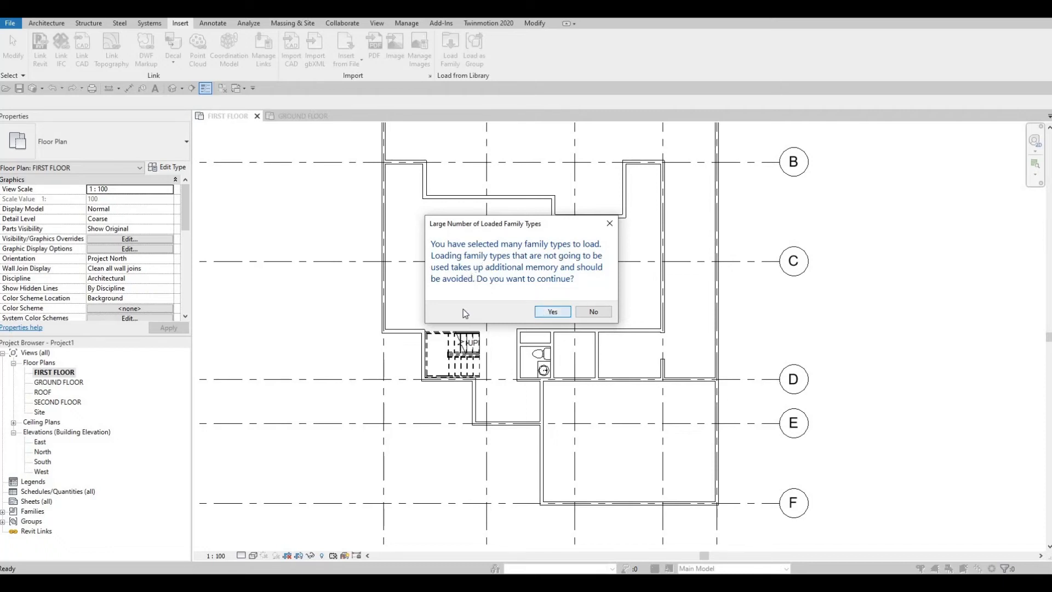
{"action": "key", "text": "Return"}
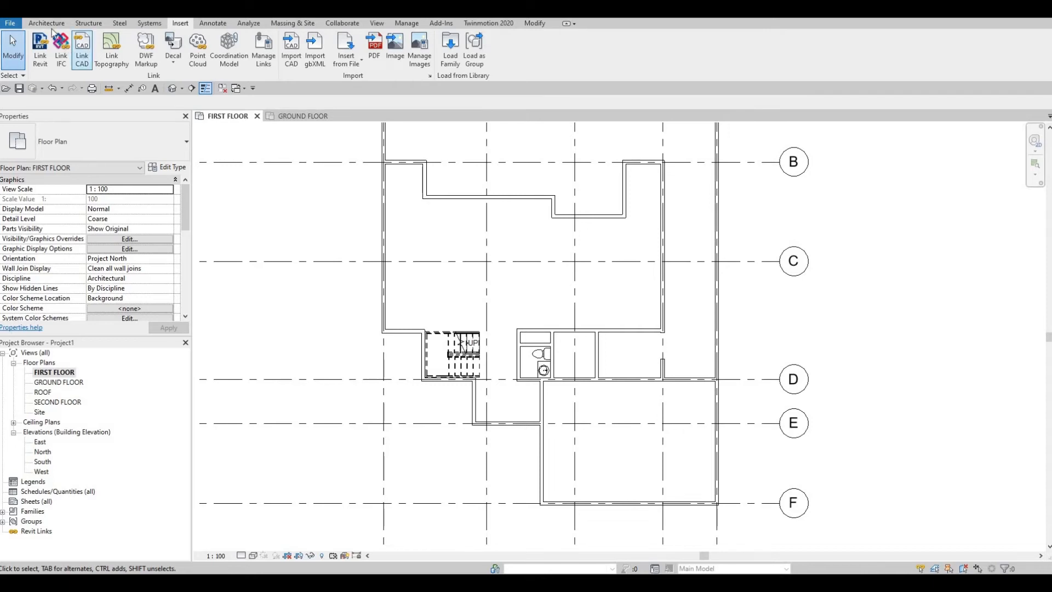
- Start placing doors with the two-panel 600 x 2000mm type and try it in the washroom's left wall
{"action": "left_click", "coordinate": [50, 25]}
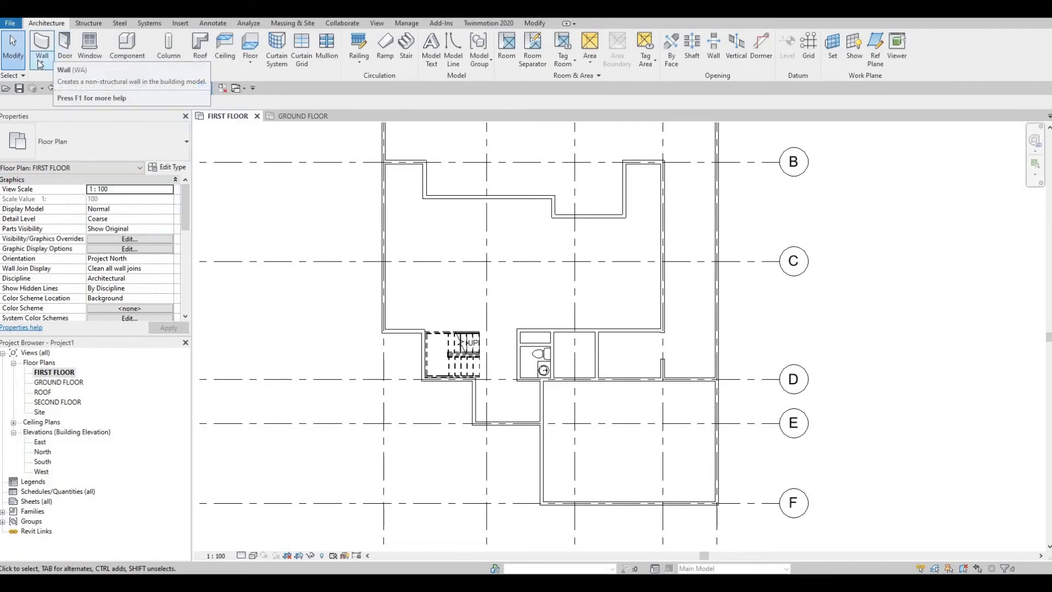
{"action": "left_click", "coordinate": [66, 47]}
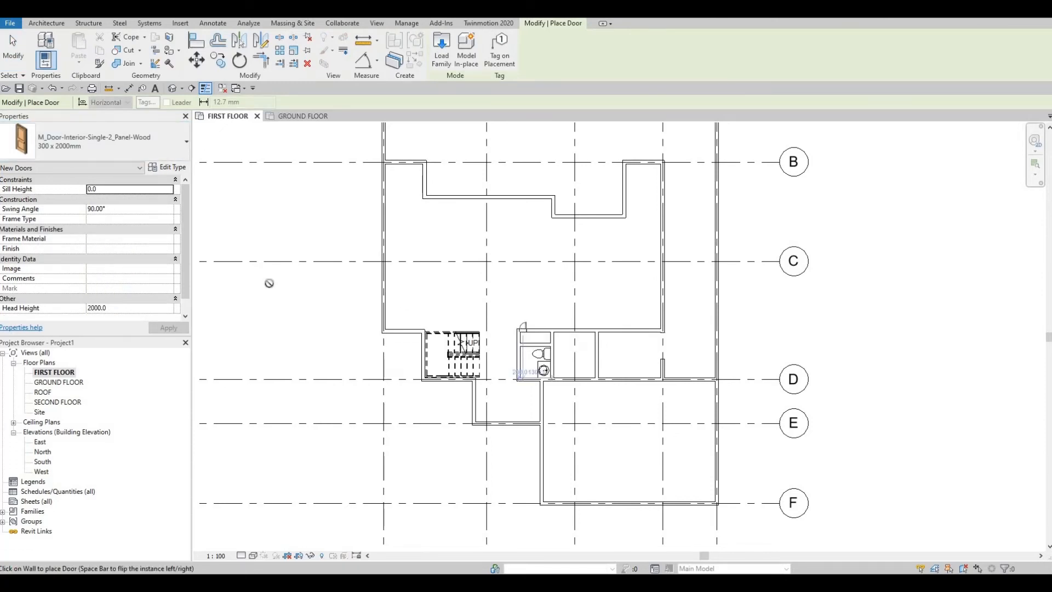
{"action": "scroll", "coordinate": [515, 329], "scroll_direction": "up", "scroll_amount": 2}
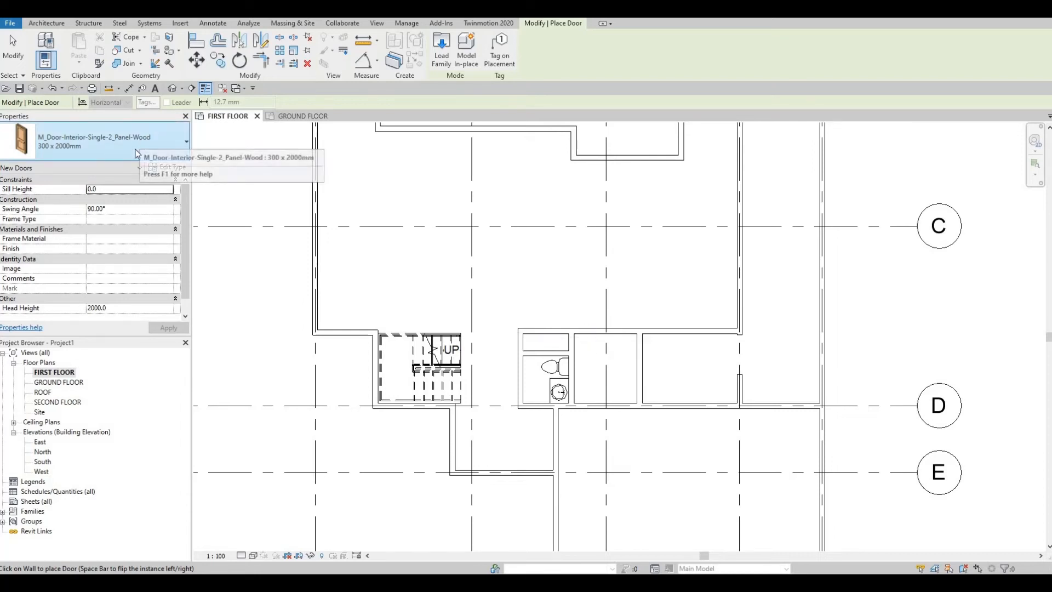
{"action": "left_click", "coordinate": [141, 145]}
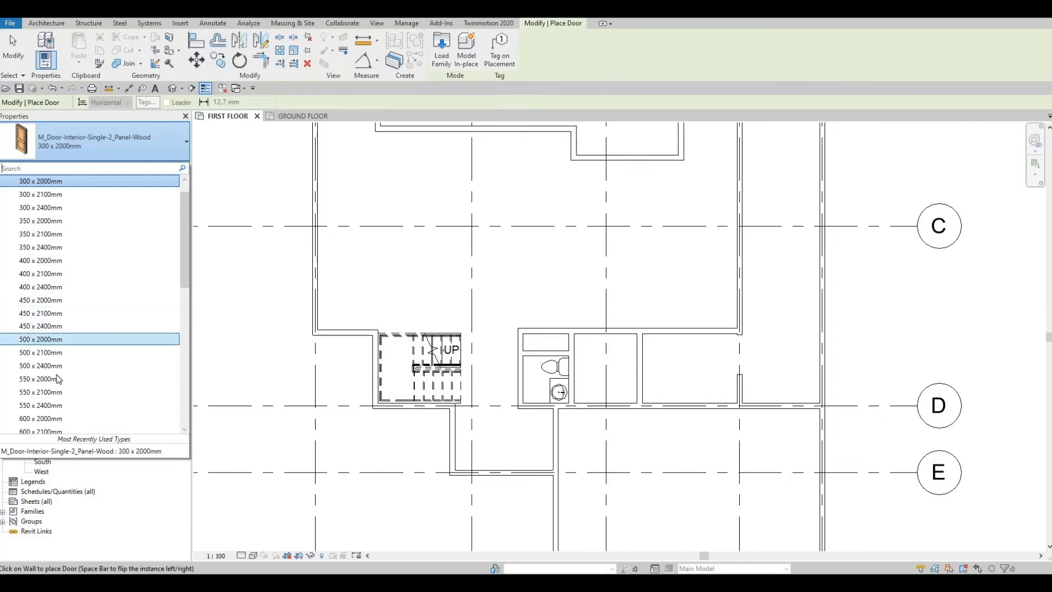
{"action": "scroll", "coordinate": [61, 405], "scroll_direction": "down", "scroll_amount": 1}
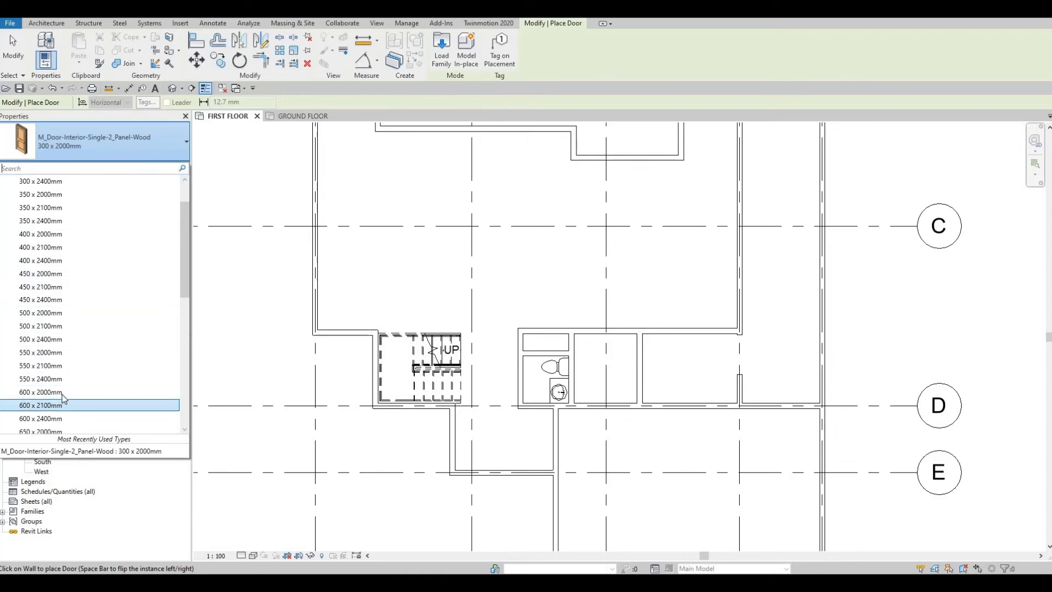
{"action": "left_click", "coordinate": [63, 392]}
{"action": "scroll", "coordinate": [517, 389], "scroll_direction": "up", "scroll_amount": 3}
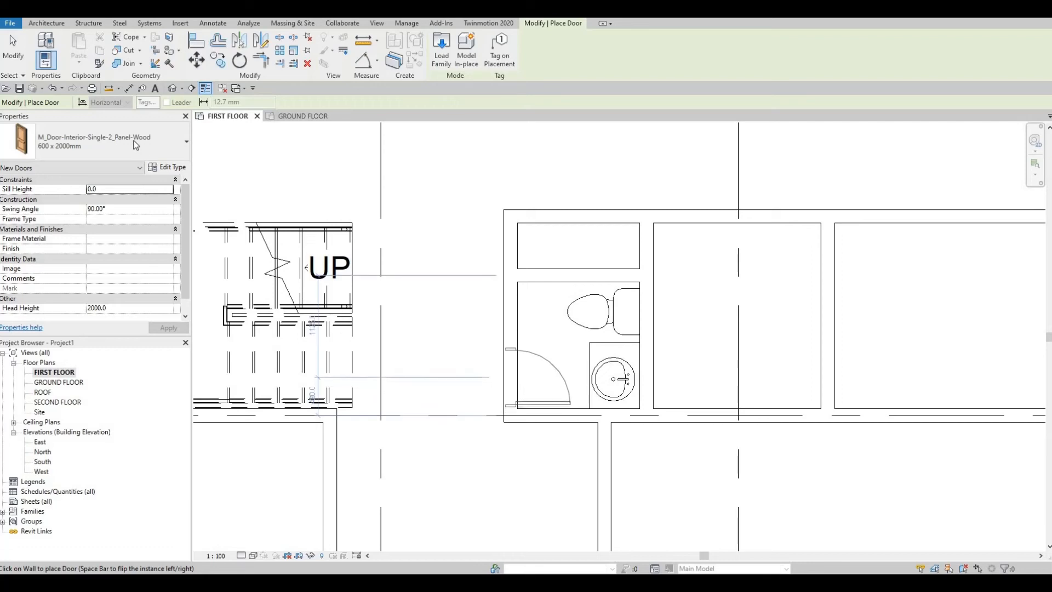
- Switch the door type to 700 x 2000mm and place it low in the washroom's left wall, swinging into the room
{"action": "left_click", "coordinate": [116, 159]}
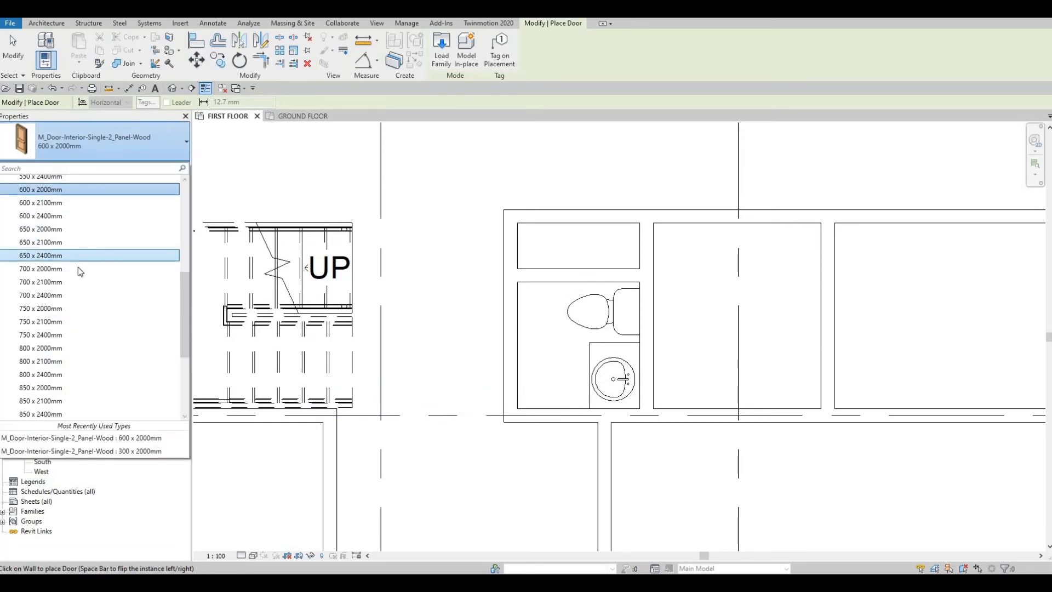
{"action": "left_click", "coordinate": [41, 268]}
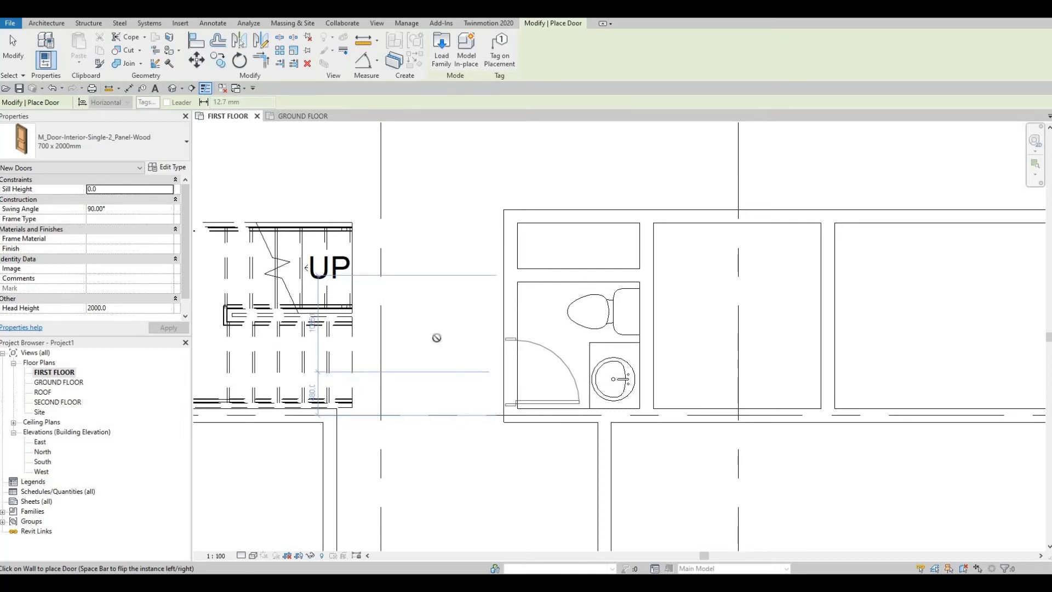
{"action": "scroll", "coordinate": [436, 337], "scroll_direction": "down", "scroll_amount": 4}
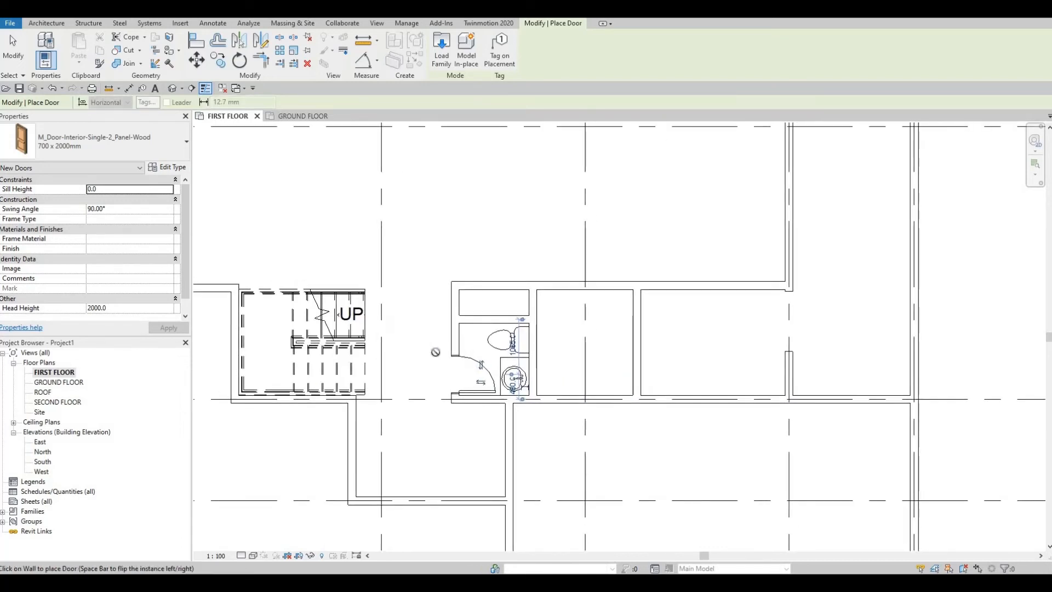
- Place a door centred in the right-hand corridor's grid D wall and another in the adjoining room's upper wall, 1300 mm from that room's right wall
{"action": "middle_click_drag", "start_coordinate": [435, 352], "coordinate": [424, 359]}
{"action": "middle_click_drag", "start_coordinate": [518, 407], "coordinate": [516, 417]}
{"action": "scroll", "coordinate": [515, 418], "scroll_direction": "down", "scroll_amount": 4}
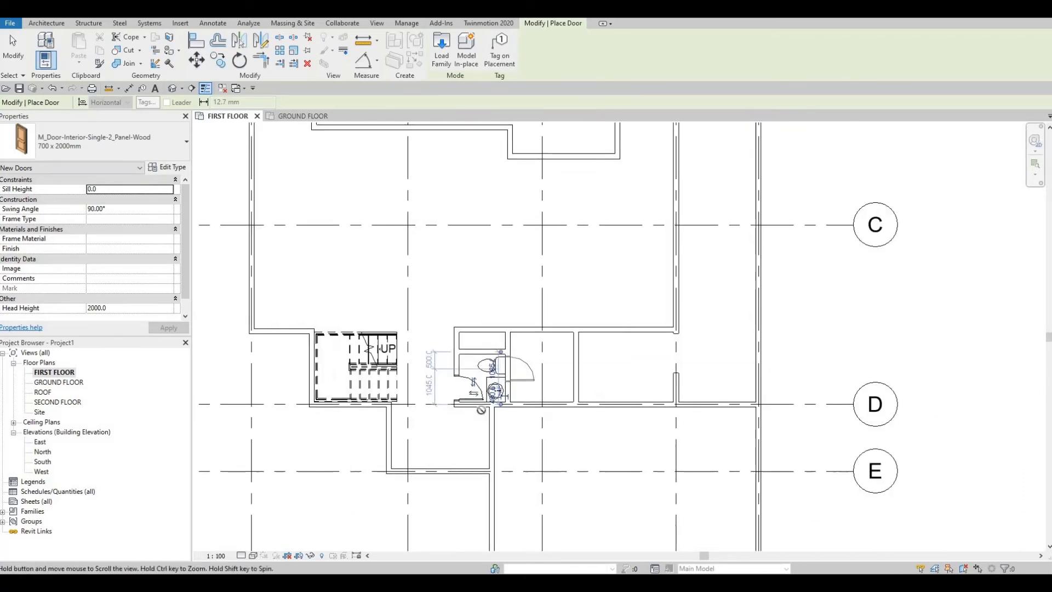
{"action": "scroll", "coordinate": [496, 425], "scroll_direction": "up", "scroll_amount": 2}
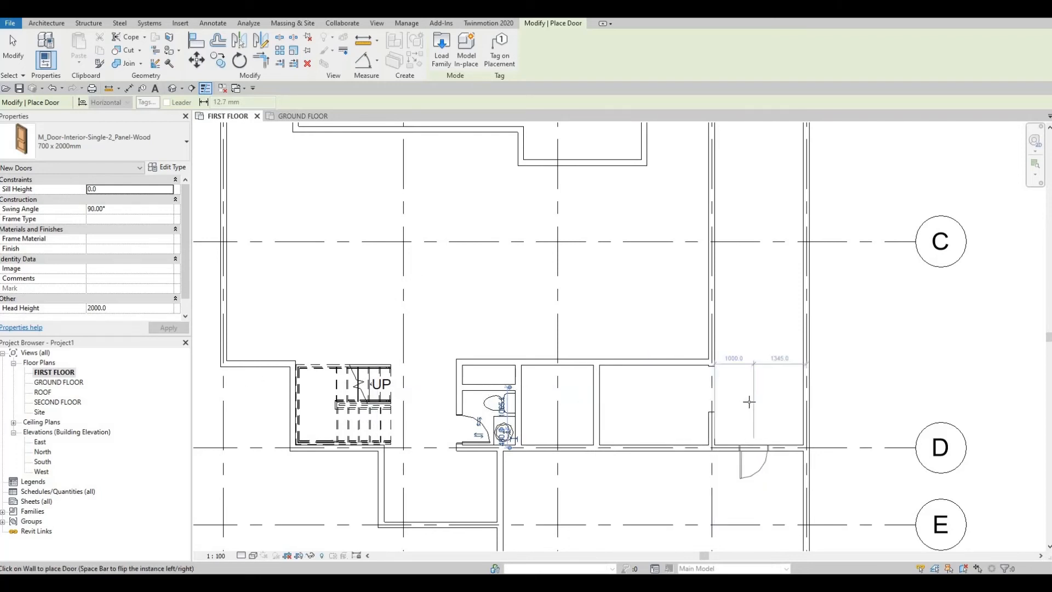
{"action": "middle_click_drag", "start_coordinate": [755, 412], "coordinate": [748, 361]}
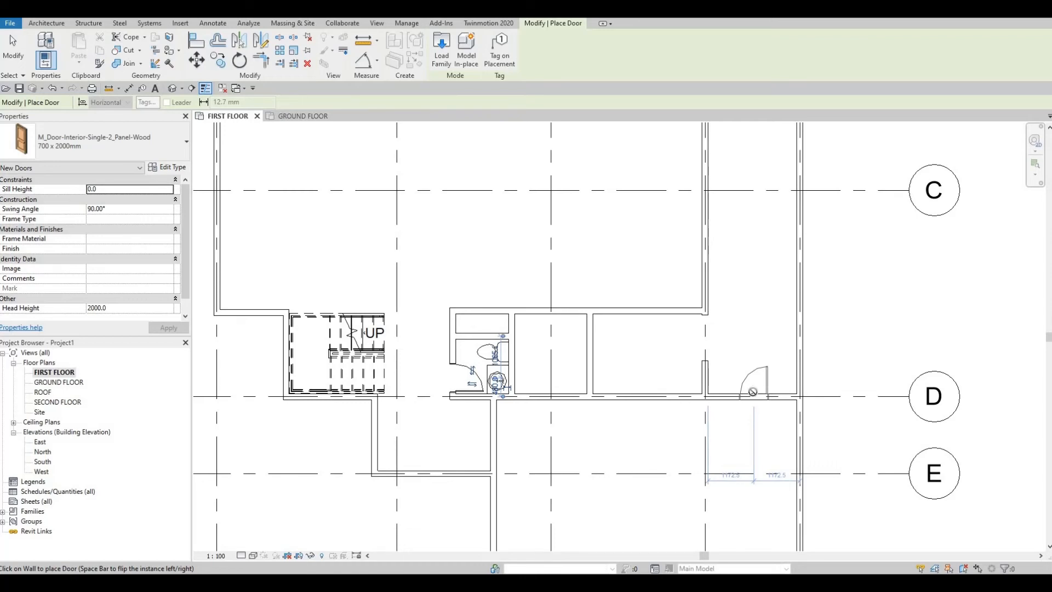
{"action": "left_click", "coordinate": [753, 391]}
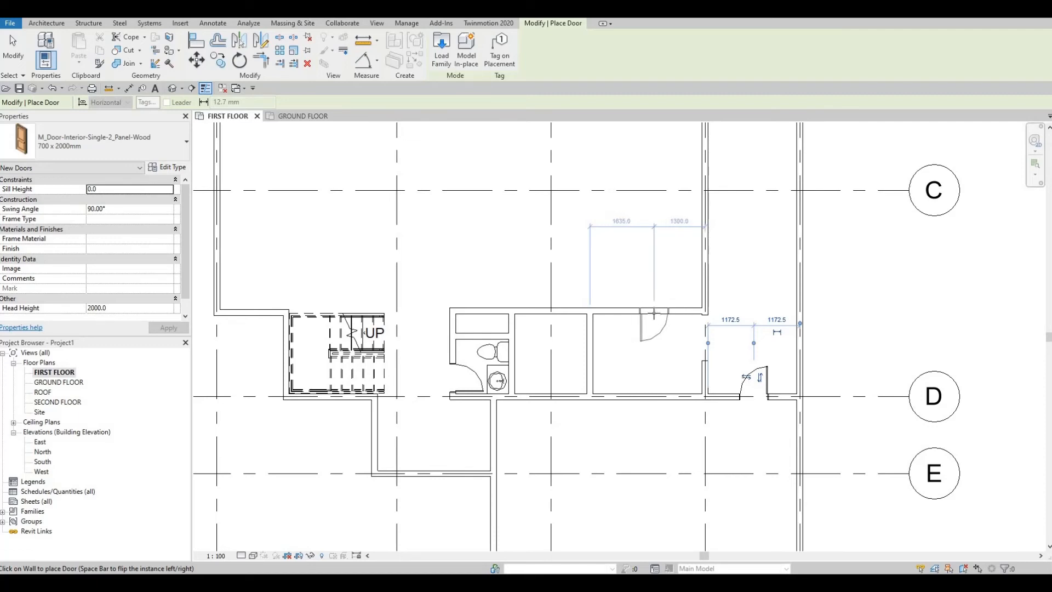
{"action": "left_click", "coordinate": [654, 315]}
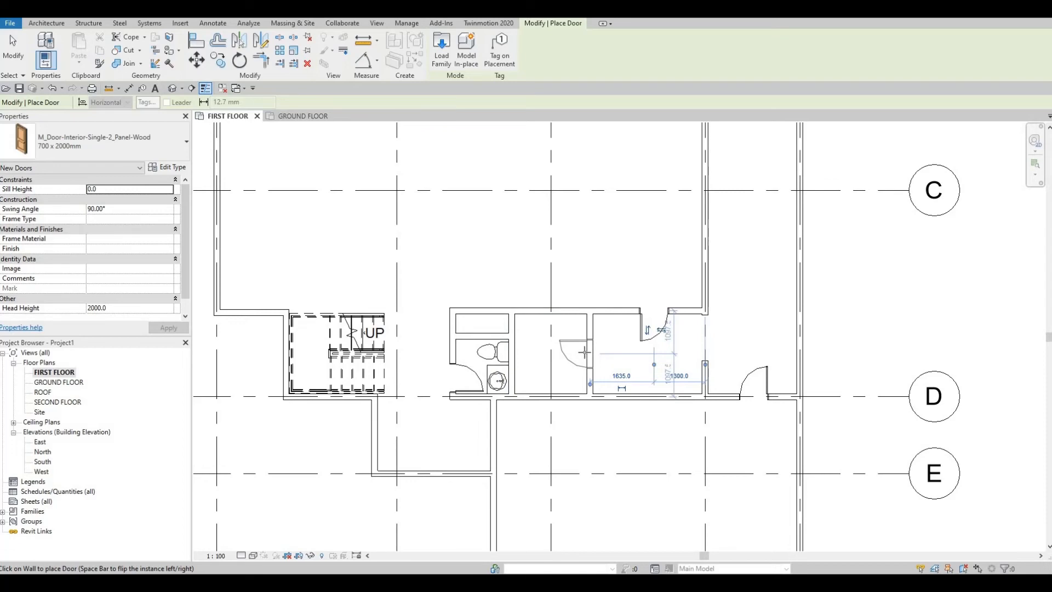
- Place another round 482 x 482mm vanity sink near the laundry room's lower wall, 2200 mm from its left wall, with the tap facing that lower wall
{"action": "key", "text": "Escape"}
{"action": "key", "text": "Escape"}
{"action": "key", "text": "Escape"}
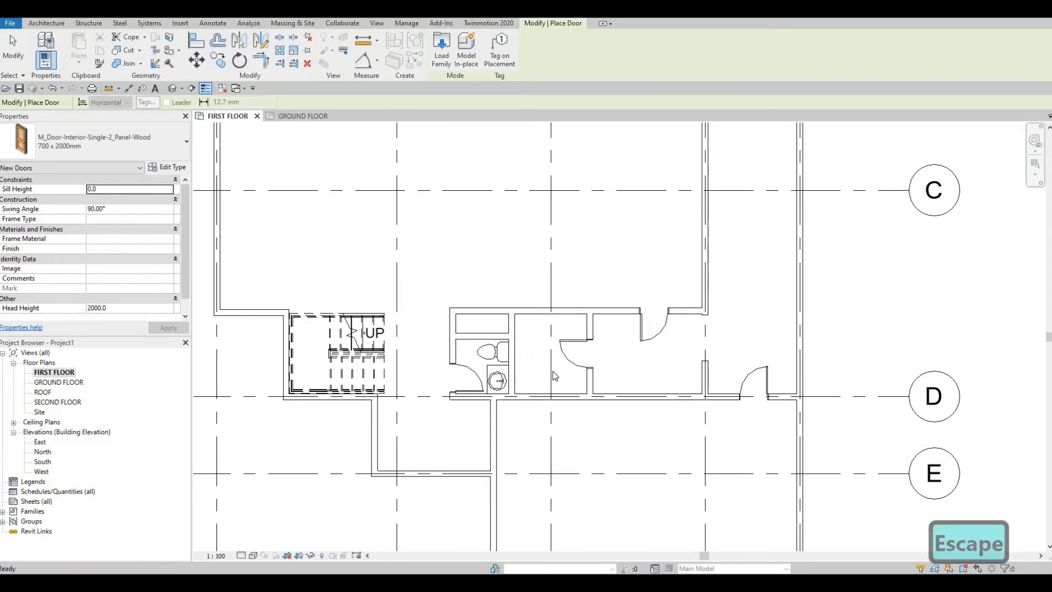
{"action": "left_click", "coordinate": [500, 380]}
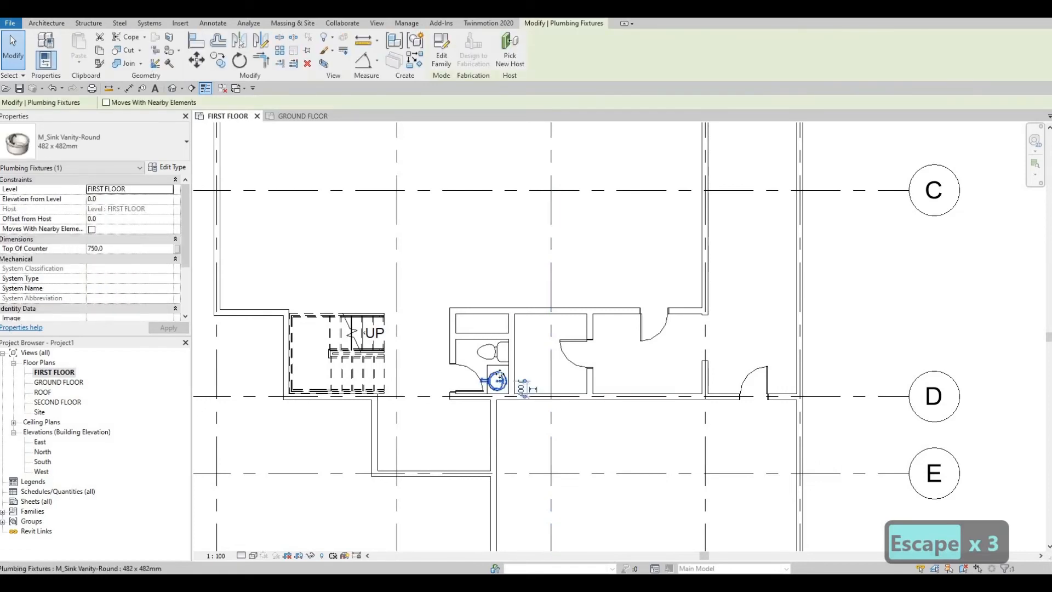
{"action": "key", "text": "c"}
{"action": "key", "text": "s"}
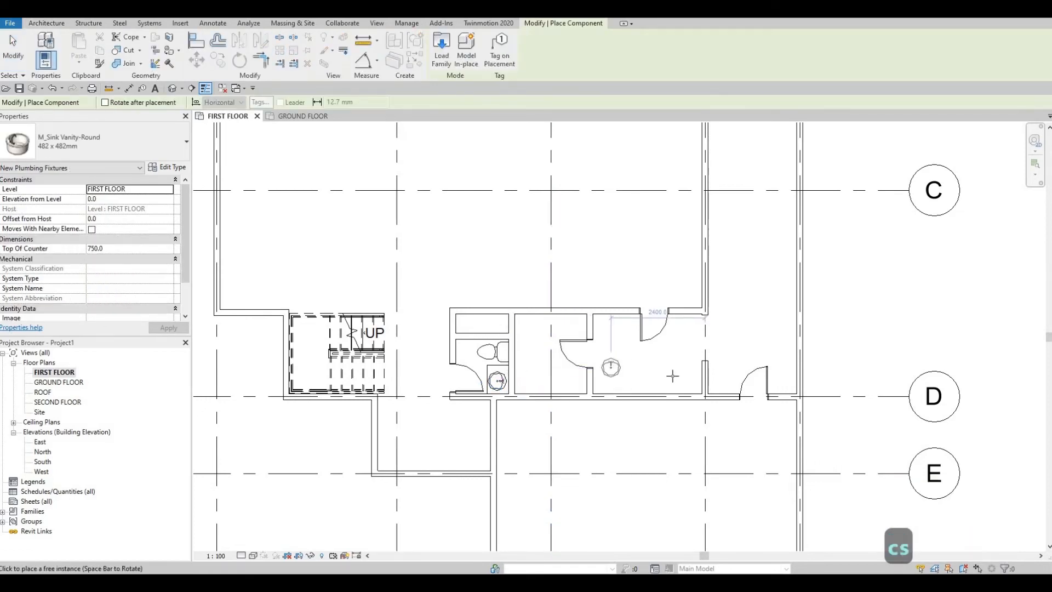
{"action": "key", "text": "c"}
{"action": "key", "text": "s"}
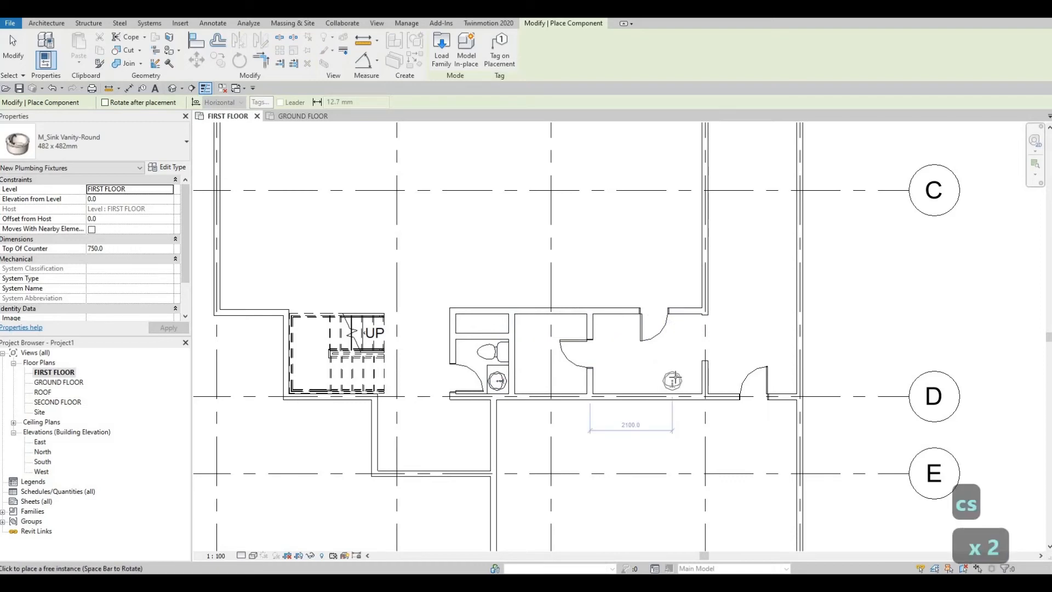
{"action": "scroll", "coordinate": [673, 377], "scroll_direction": "up", "scroll_amount": 2}
{"action": "scroll", "coordinate": [680, 380], "scroll_direction": "up", "scroll_amount": 1}
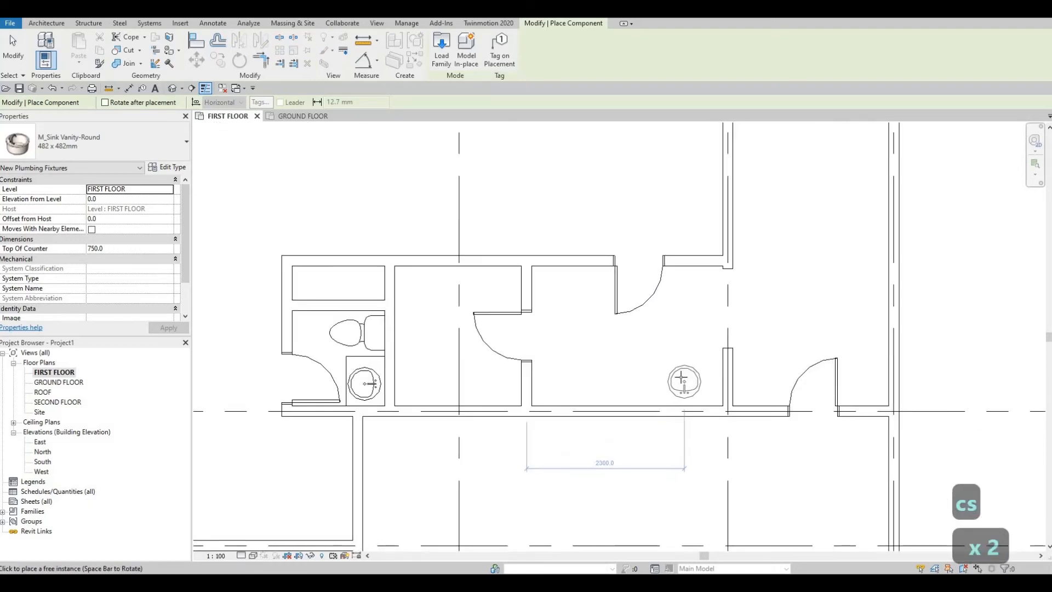
{"action": "left_click", "coordinate": [703, 385]}
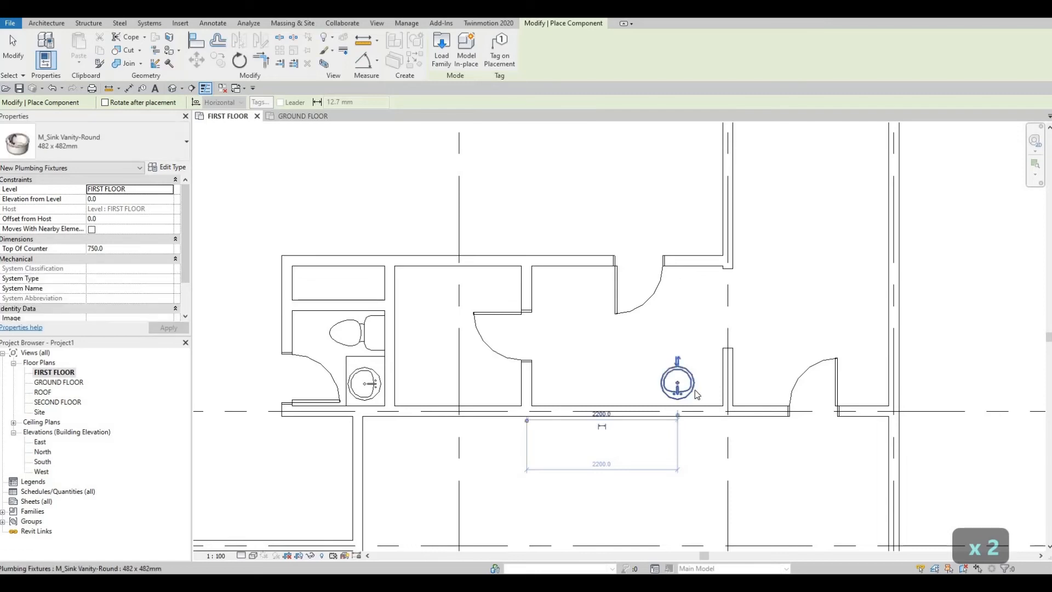
{"action": "key", "text": "Escape"}
{"action": "key", "text": "Escape"}
{"action": "key", "text": "Escape"}
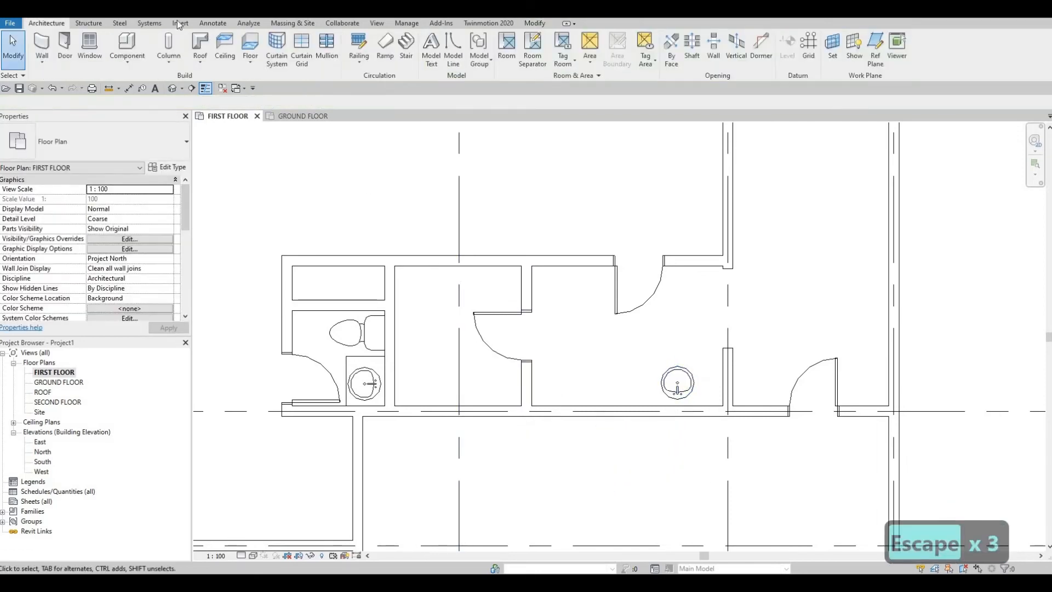
- Load the M_Washer_Dryer_Combo family from the library's Specialty Equipment, Domestic, Mid-Range folder
{"action": "left_click", "coordinate": [180, 23]}
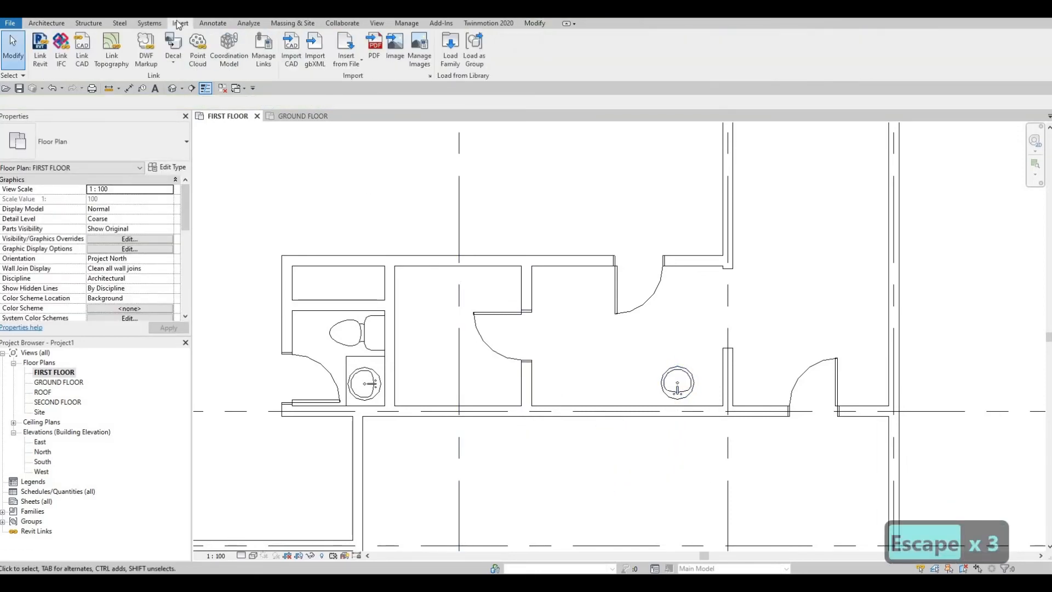
{"action": "left_click", "coordinate": [449, 57]}
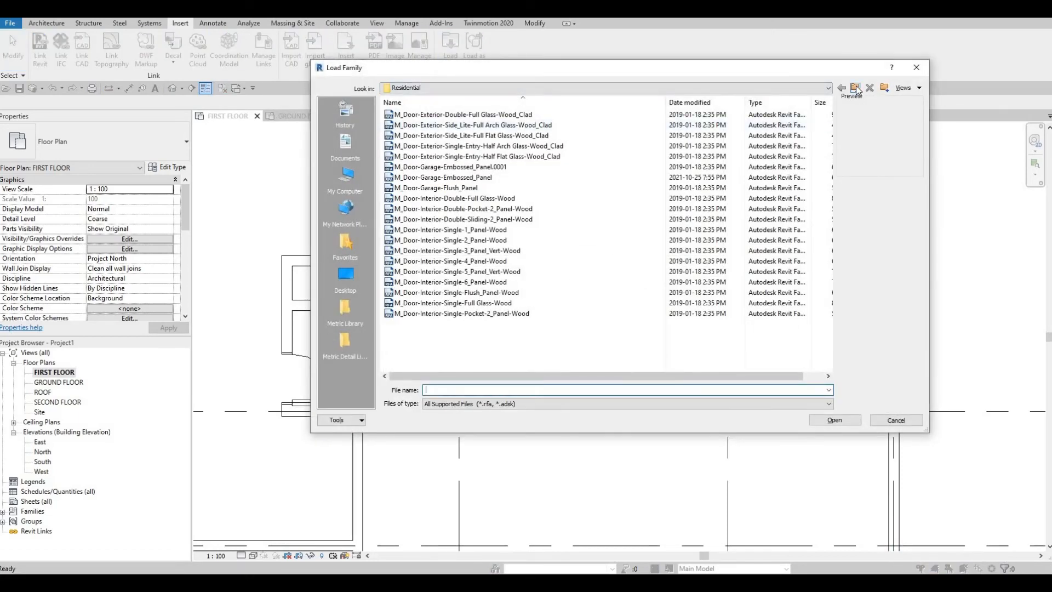
{"action": "left_click", "coordinate": [856, 88]}
{"action": "left_click", "coordinate": [856, 88]}
{"action": "left_click", "coordinate": [470, 251]}
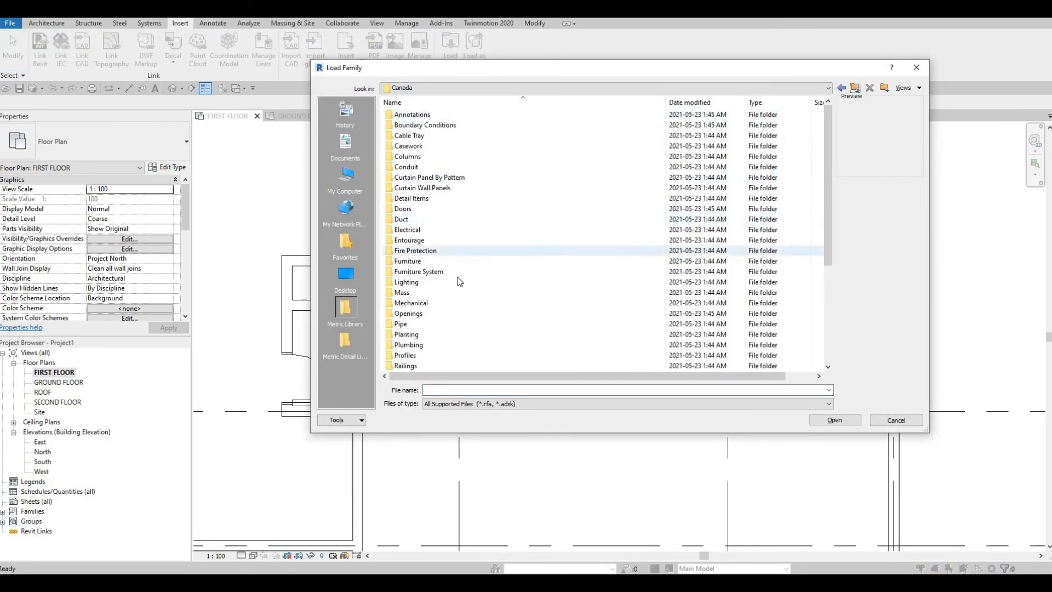
{"action": "scroll", "coordinate": [437, 279], "scroll_direction": "down", "scroll_amount": 4}
{"action": "double_click", "coordinate": [421, 265]}
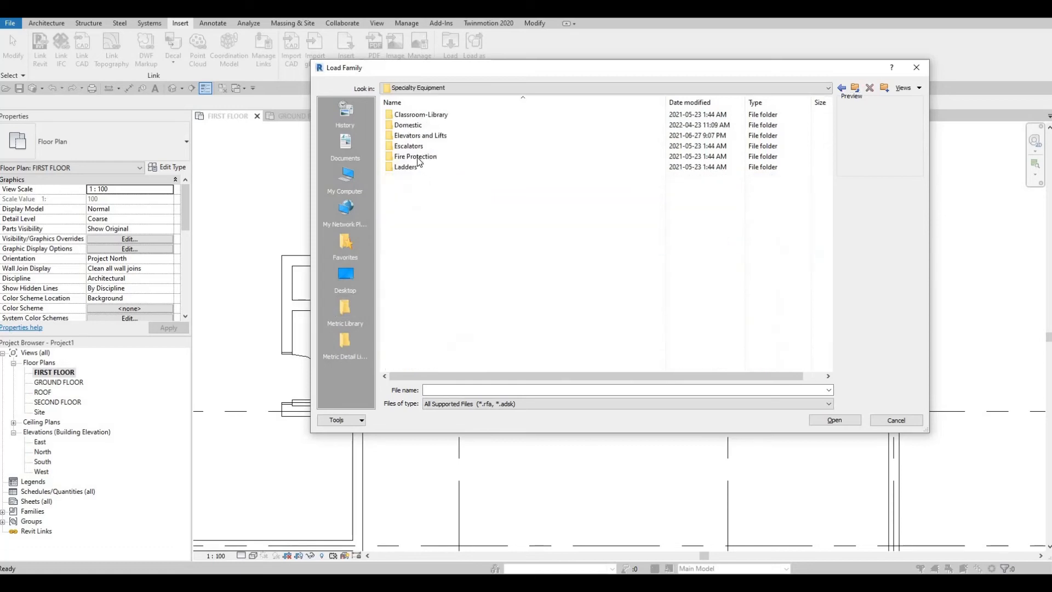
{"action": "double_click", "coordinate": [421, 125]}
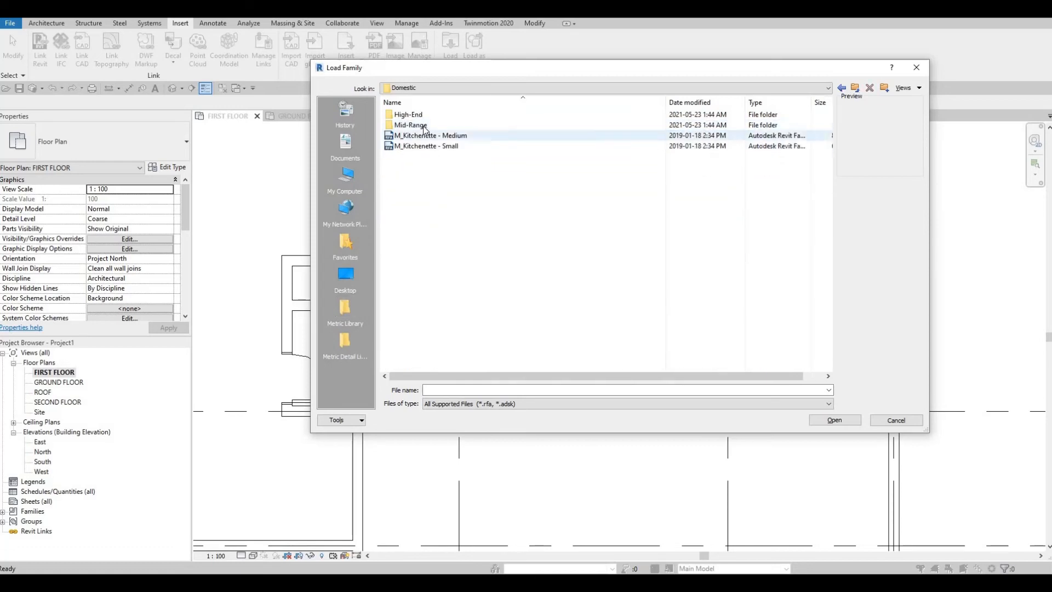
{"action": "double_click", "coordinate": [422, 126]}
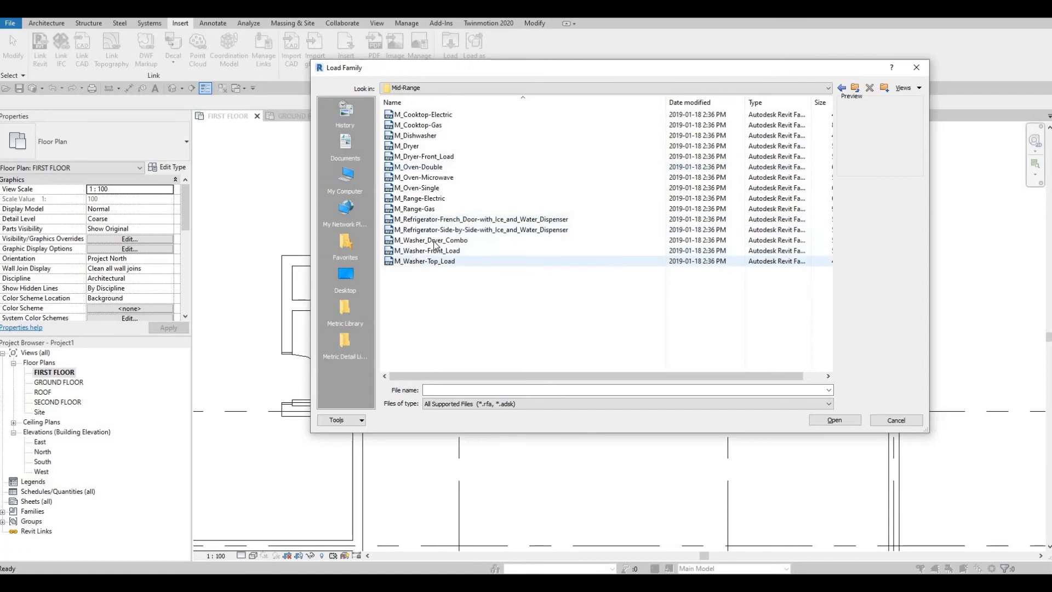
{"action": "left_click", "coordinate": [479, 268]}
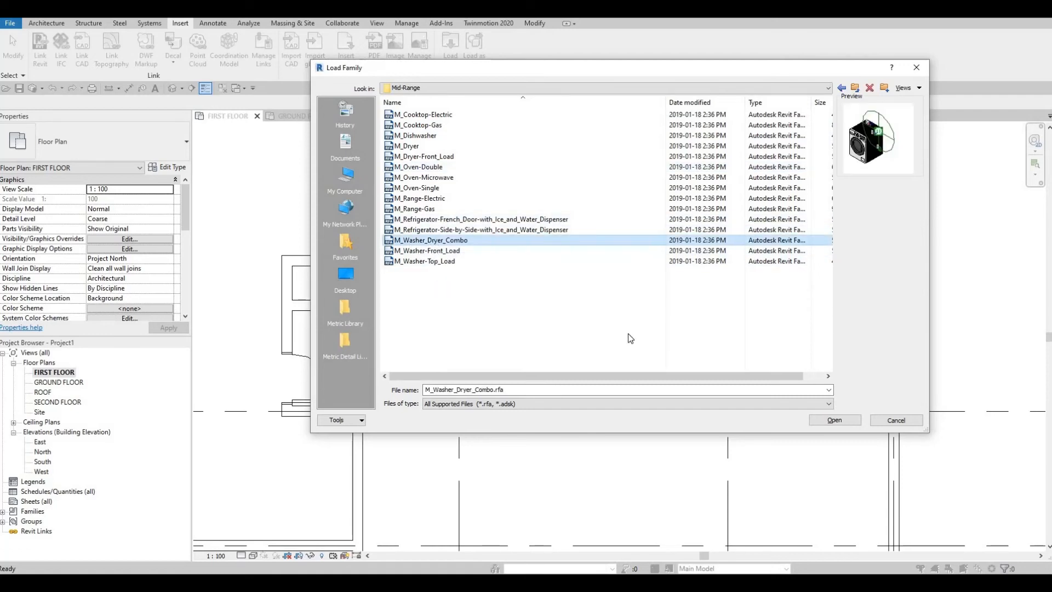
{"action": "left_click", "coordinate": [835, 420]}
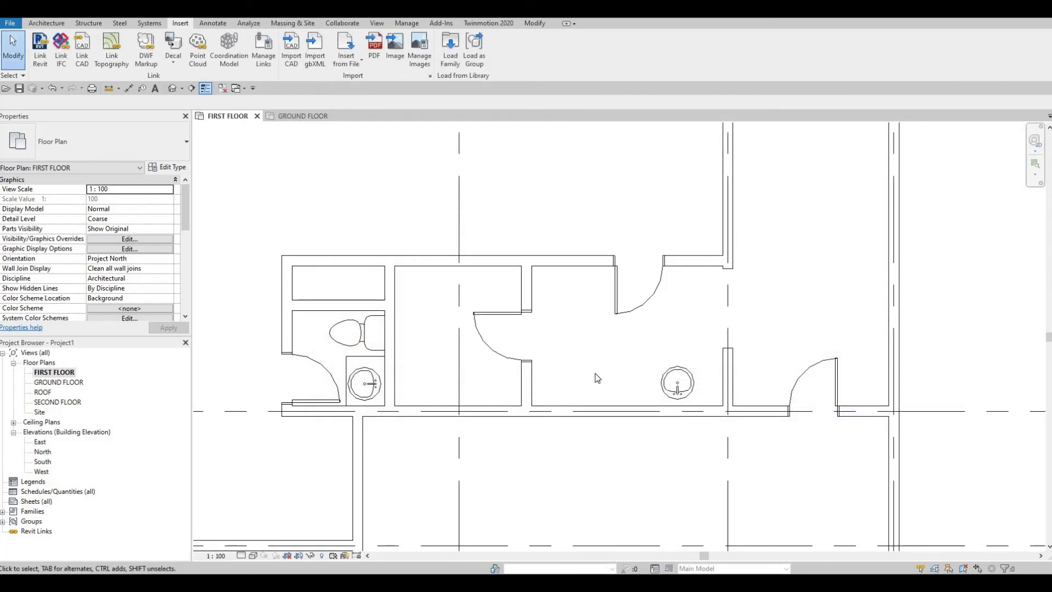
- Place a 600mm washer dryer combo near the lower-left corner of the room with the free-standing sink
{"action": "key", "text": "c"}
{"action": "key", "text": "m"}
{"action": "scroll", "coordinate": [581, 380], "scroll_direction": "up", "scroll_amount": 1}
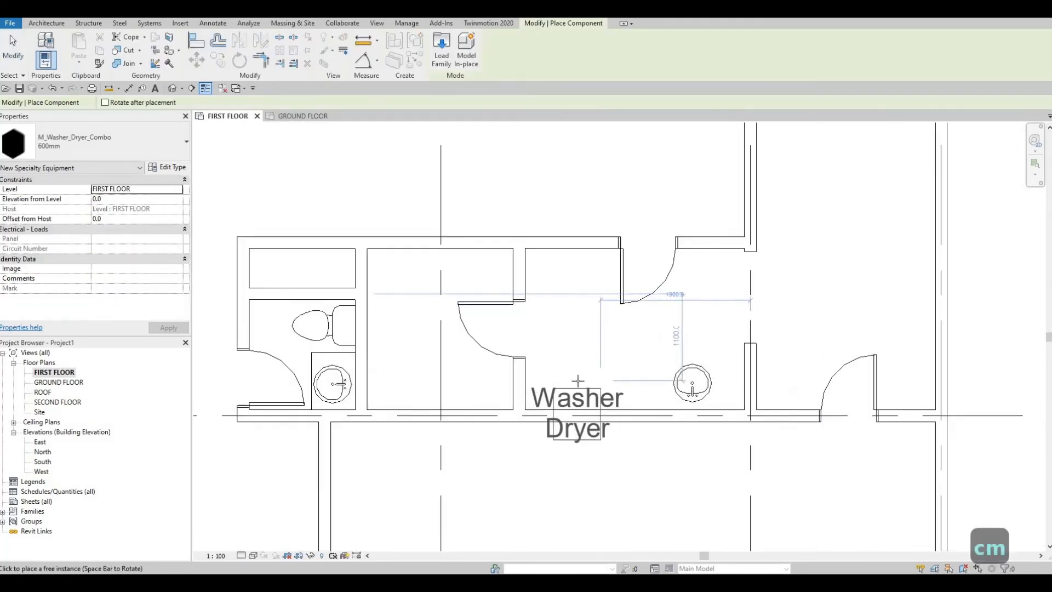
{"action": "scroll", "coordinate": [537, 402], "scroll_direction": "up", "scroll_amount": 2}
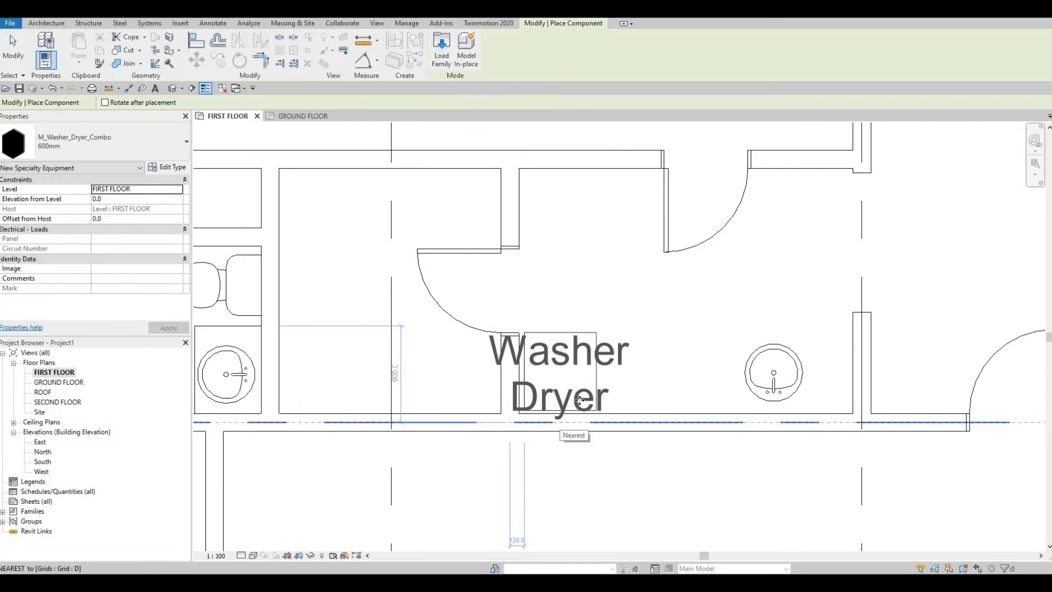
{"action": "left_click", "coordinate": [559, 422]}
{"action": "scroll", "coordinate": [584, 397], "scroll_direction": "up", "scroll_amount": 2}
{"action": "key", "text": "Escape"}
{"action": "key", "text": "Escape"}
{"action": "key", "text": "Escape"}
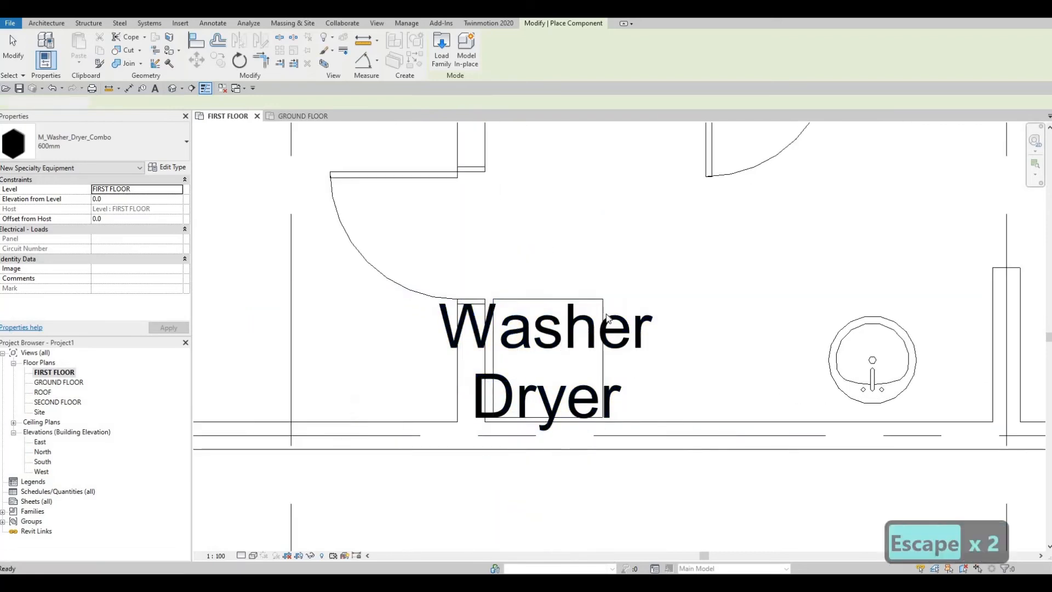
- Turn off Show Label in the washer dryer's 600mm type properties
{"action": "left_click", "coordinate": [580, 300]}
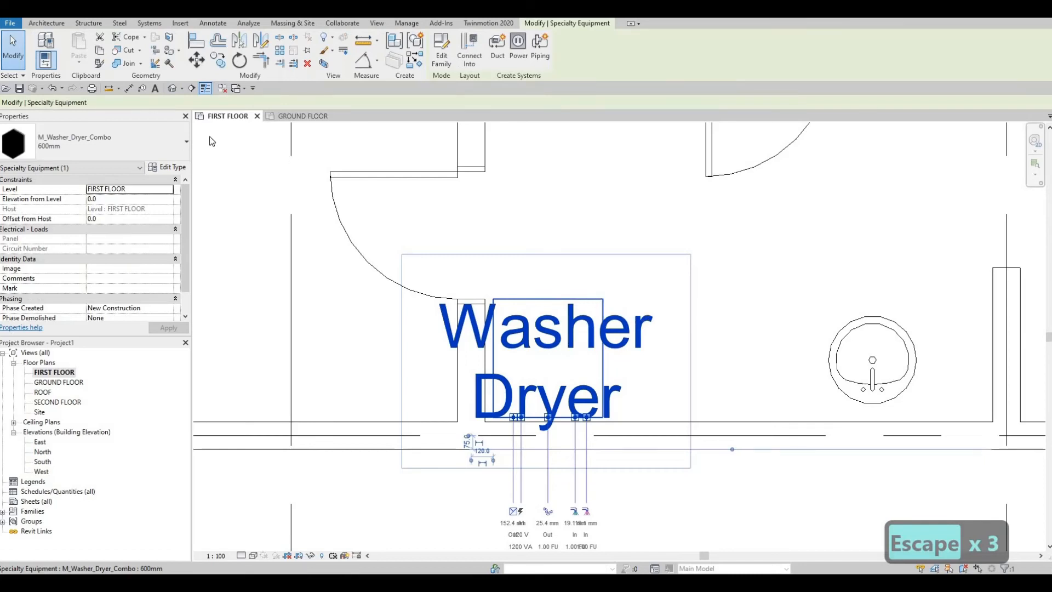
{"action": "left_click", "coordinate": [167, 166]}
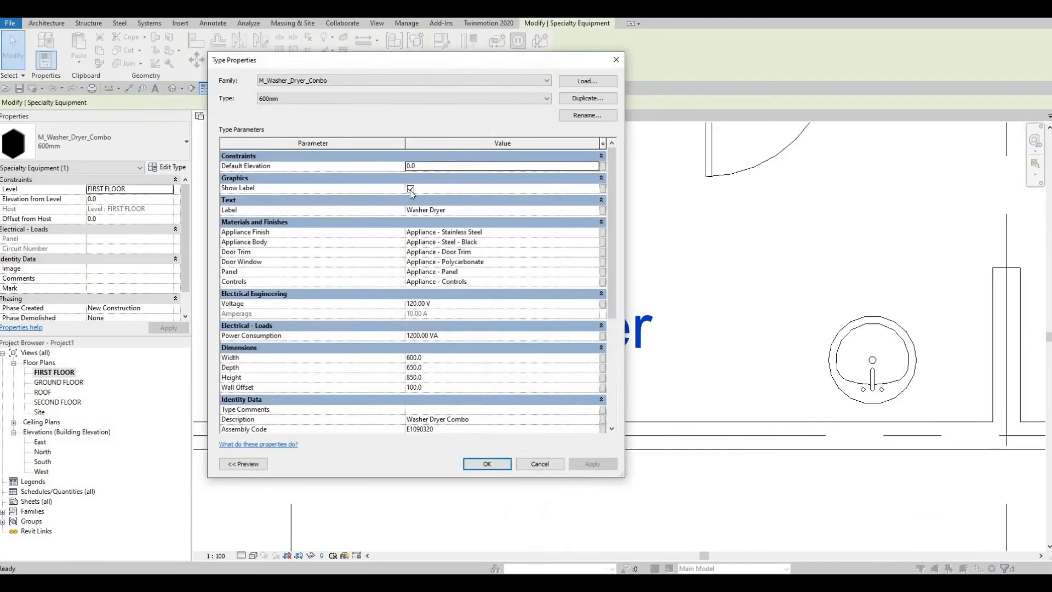
{"action": "left_click", "coordinate": [410, 189]}
{"action": "left_click", "coordinate": [586, 466]}
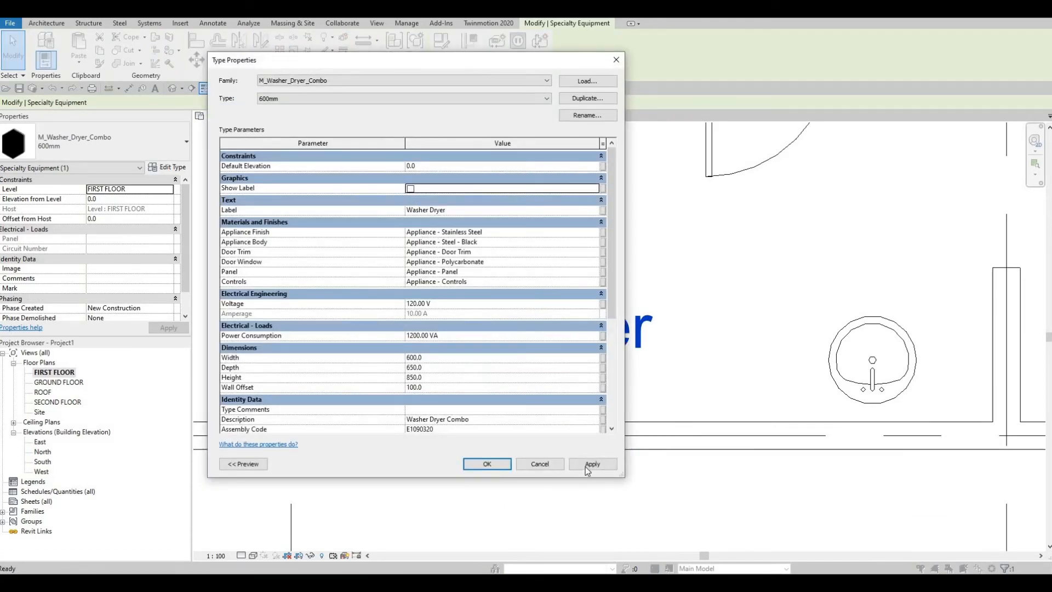
{"action": "left_click", "coordinate": [487, 464]}
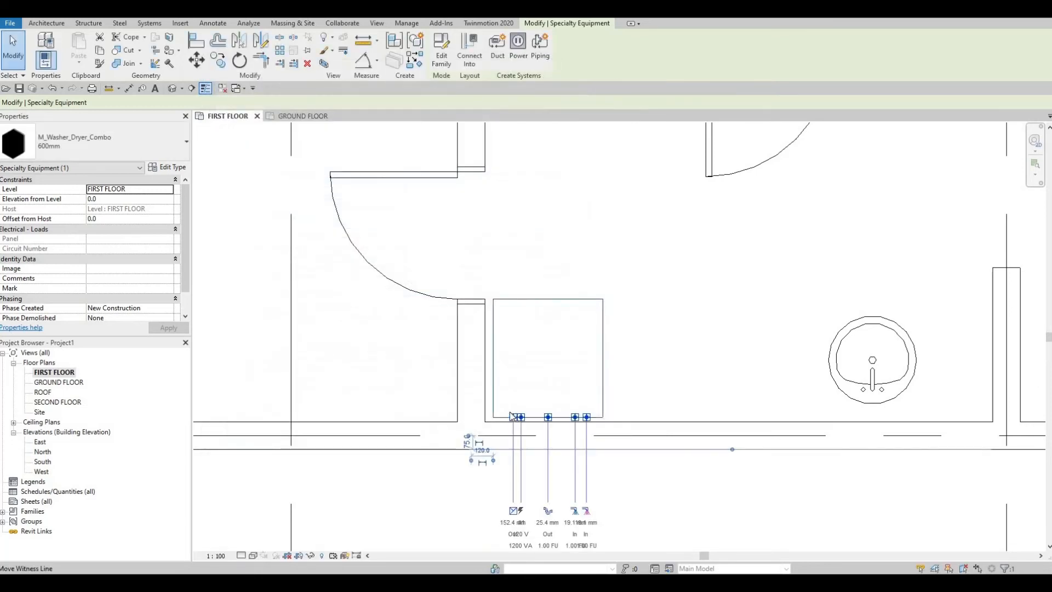
{"action": "key", "text": "Escape"}
{"action": "key", "text": "Escape"}
- Move the washer dryer by its lower-left corner into the inner corner of the room's left and lower walls
{"action": "left_click", "coordinate": [487, 432]}
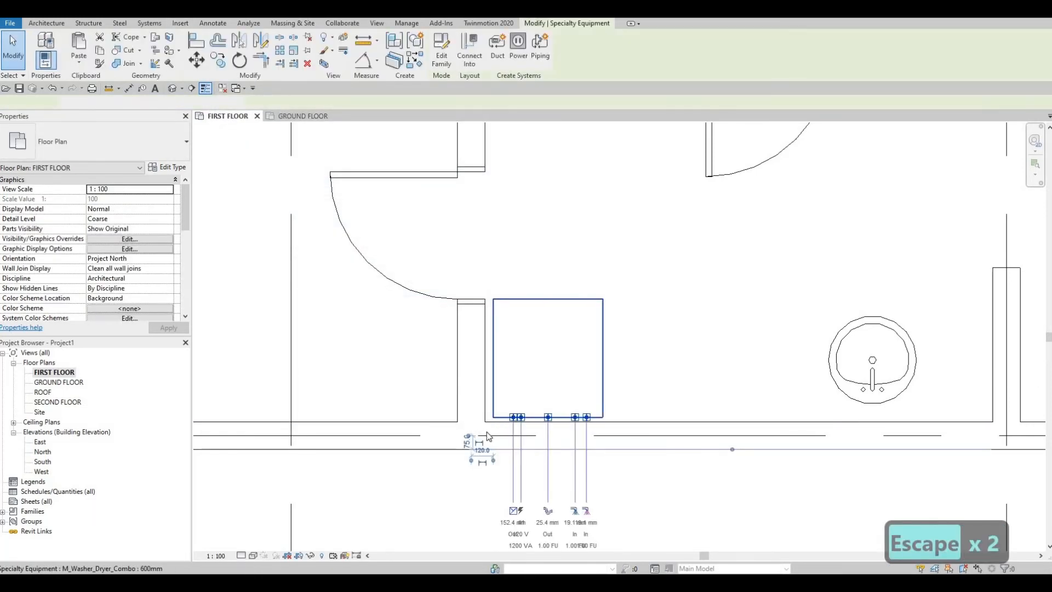
{"action": "key", "text": "m"}
{"action": "key", "text": "v"}
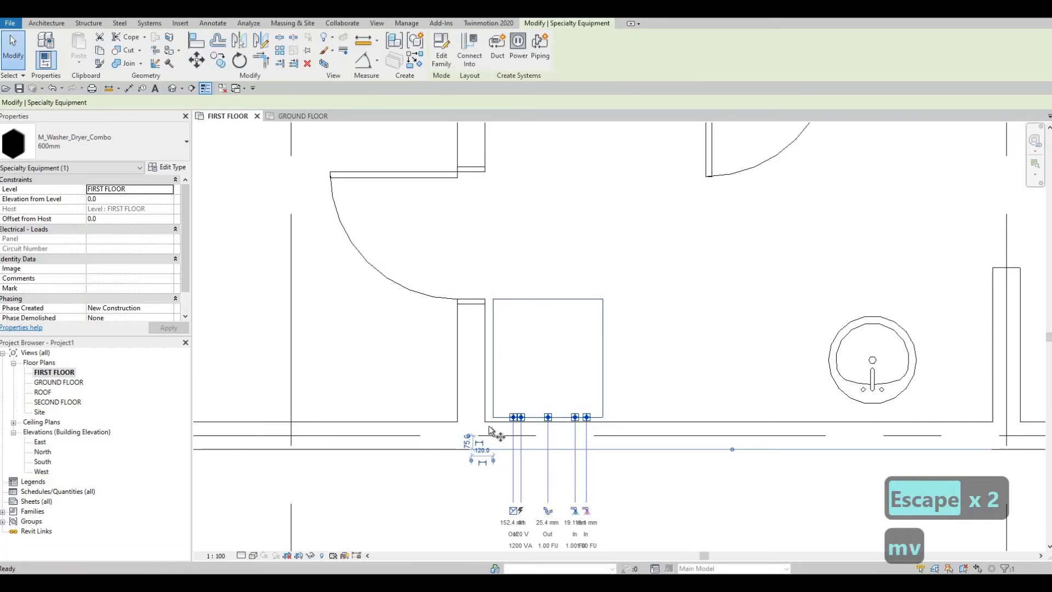
{"action": "scroll", "coordinate": [501, 413], "scroll_direction": "up", "scroll_amount": 2}
{"action": "scroll", "coordinate": [500, 410], "scroll_direction": "up", "scroll_amount": 1}
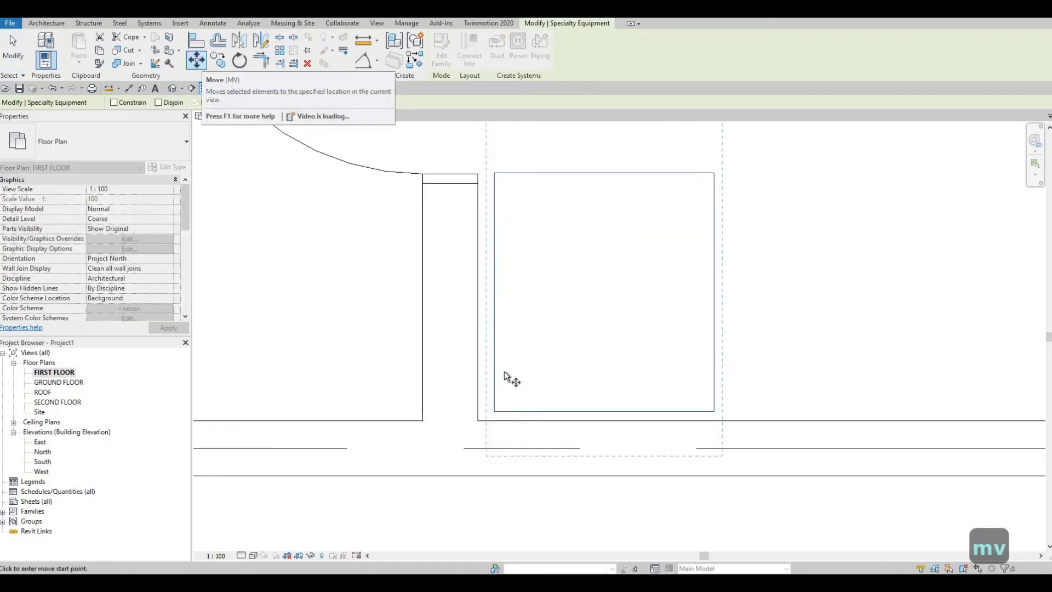
{"action": "left_click", "coordinate": [494, 411]}
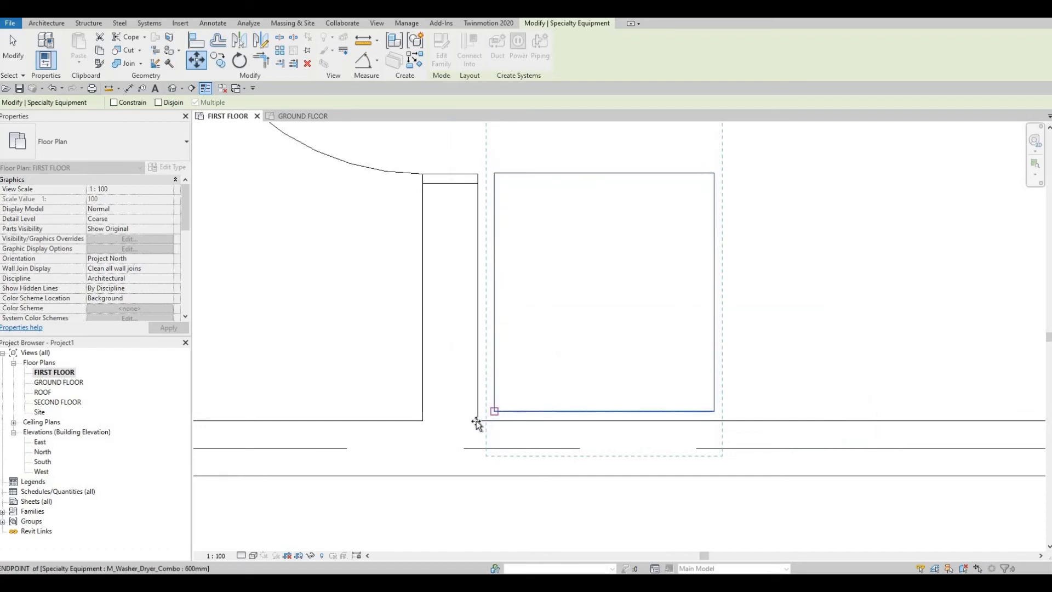
{"action": "left_click", "coordinate": [486, 421]}
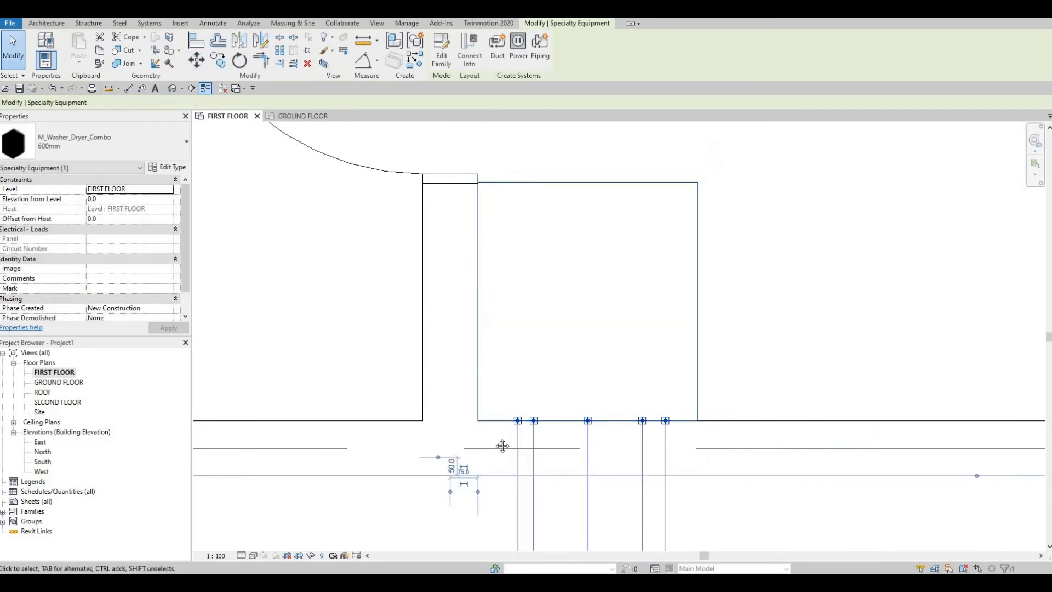
{"action": "scroll", "coordinate": [547, 337], "scroll_direction": "down", "scroll_amount": 1}
{"action": "middle_click_drag", "start_coordinate": [547, 337], "coordinate": [455, 369]}
{"action": "key", "text": "Escape"}
- Nudge the door in the laundry room's left wall upward to give clearance above the washer dryer
{"action": "scroll", "coordinate": [398, 259], "scroll_direction": "down", "scroll_amount": 2}
{"action": "middle_click_drag", "start_coordinate": [398, 259], "coordinate": [433, 355]}
{"action": "key", "text": "Escape"}
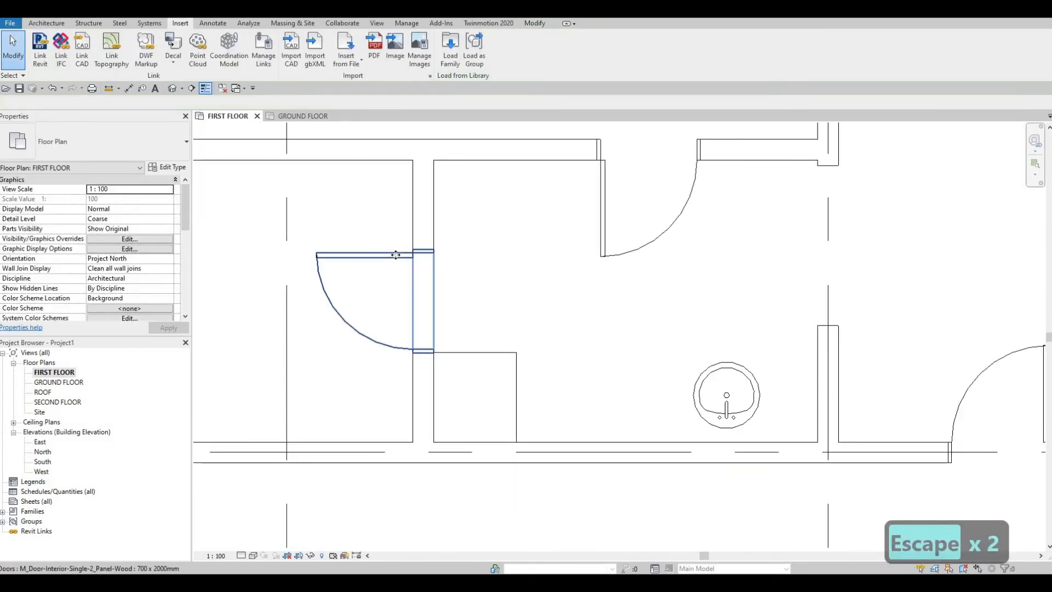
{"action": "left_click", "coordinate": [396, 255]}
{"action": "key", "text": "Up"}
{"action": "key", "text": "Up"}
{"action": "key", "text": "Up"}
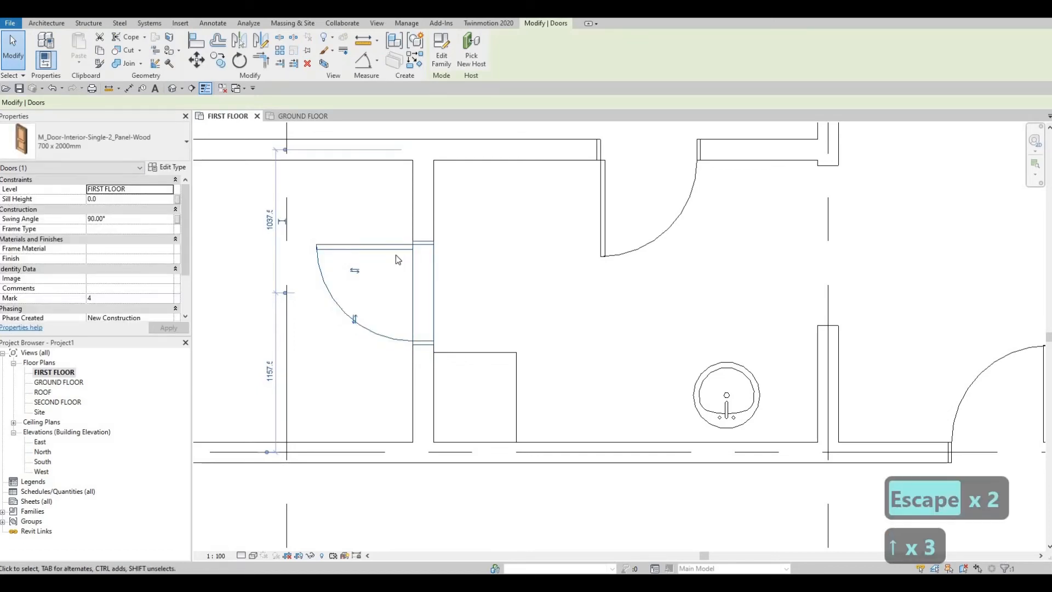
{"action": "key", "text": "Up"}
{"action": "key", "text": "Up"}
{"action": "key", "text": "Up"}
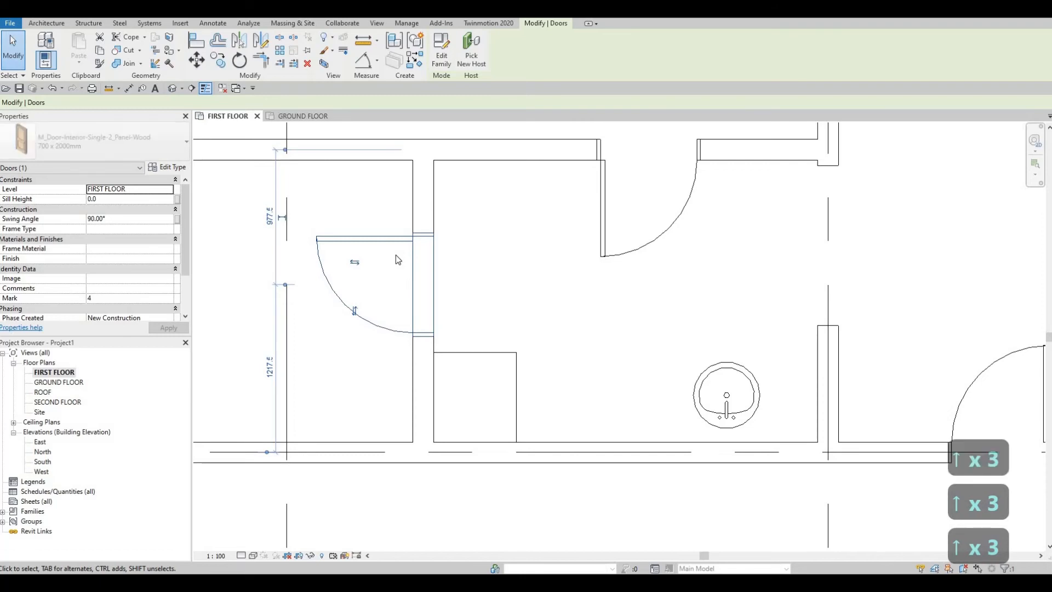
{"action": "key", "text": "Escape"}
{"action": "key", "text": "Escape"}
- Copy the washer dryer from its lower-left to its lower-right corner, setting a second unit flush against its right side
{"action": "left_click", "coordinate": [513, 367]}
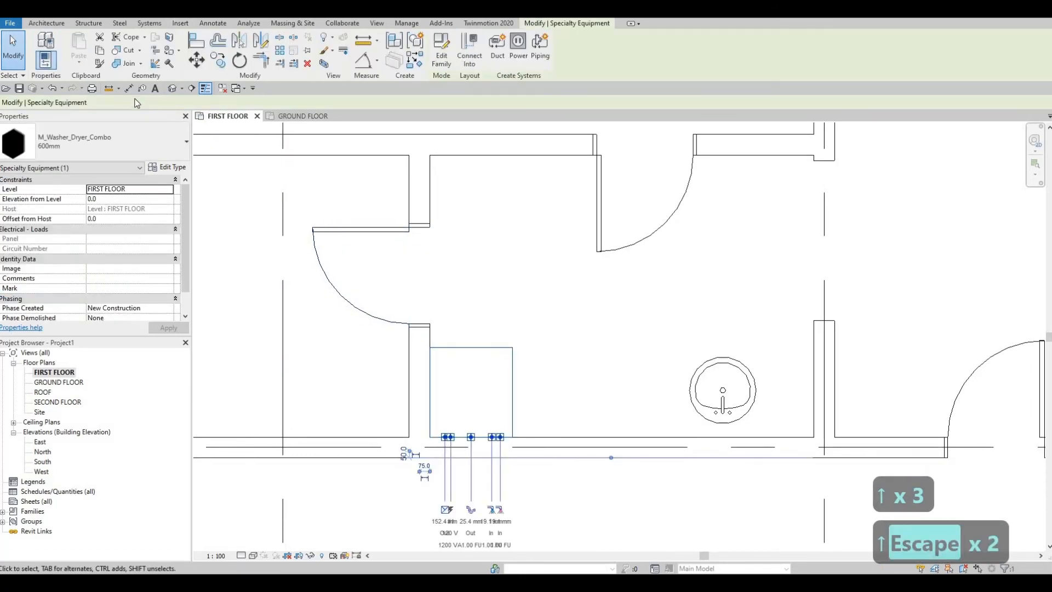
{"action": "left_click", "coordinate": [218, 62]}
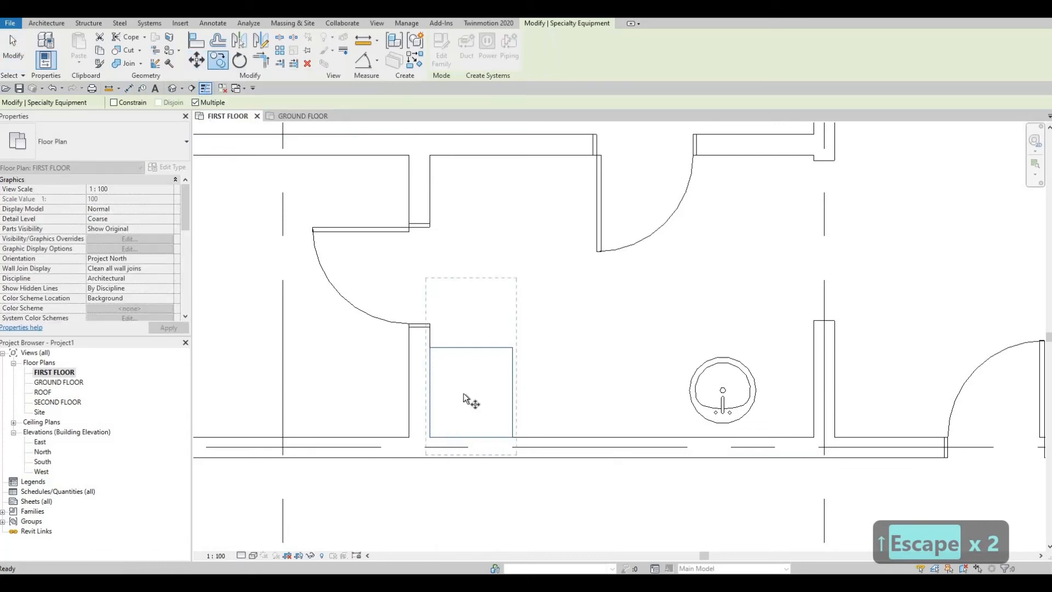
{"action": "left_click", "coordinate": [429, 437]}
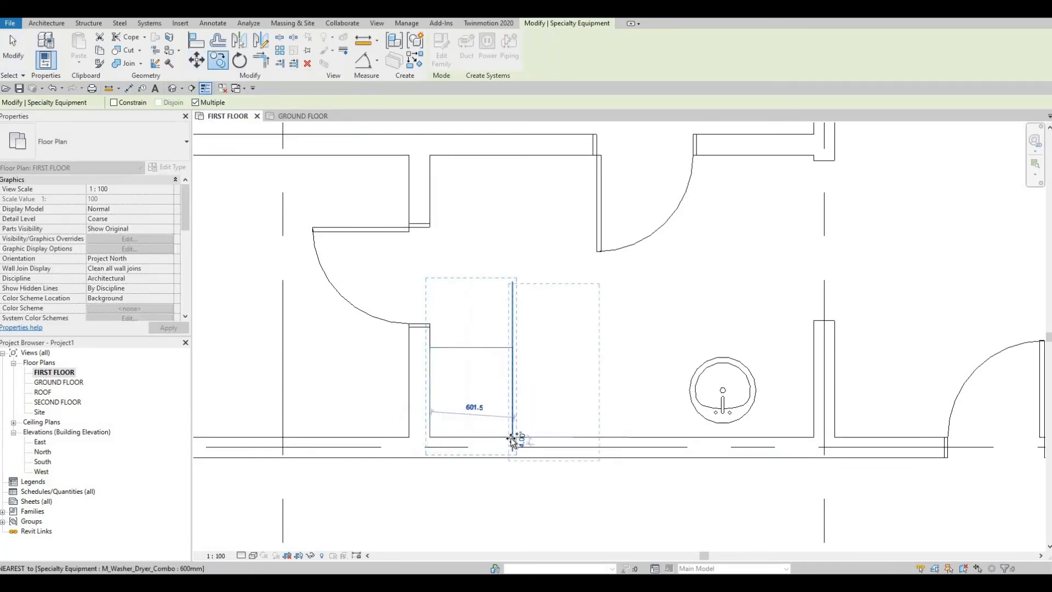
{"action": "left_click", "coordinate": [512, 437]}
{"action": "middle_click_drag", "start_coordinate": [583, 425], "coordinate": [515, 403]}
{"action": "scroll", "coordinate": [568, 432], "scroll_direction": "down", "scroll_amount": 1}
{"action": "key", "text": "Escape"}
{"action": "key", "text": "Escape"}
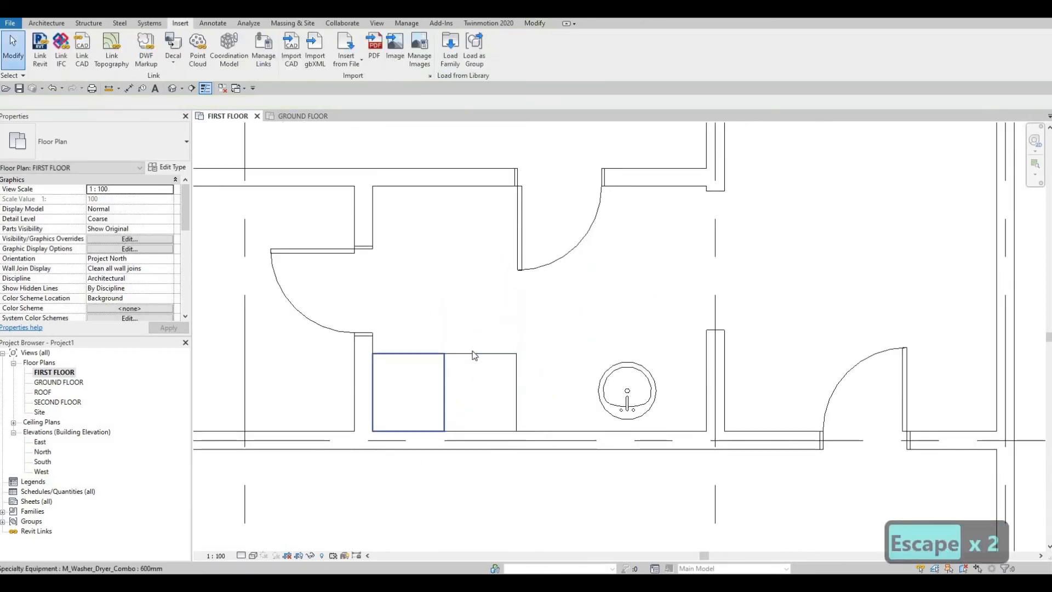
{"action": "middle_click_drag", "start_coordinate": [504, 355], "coordinate": [501, 374]}
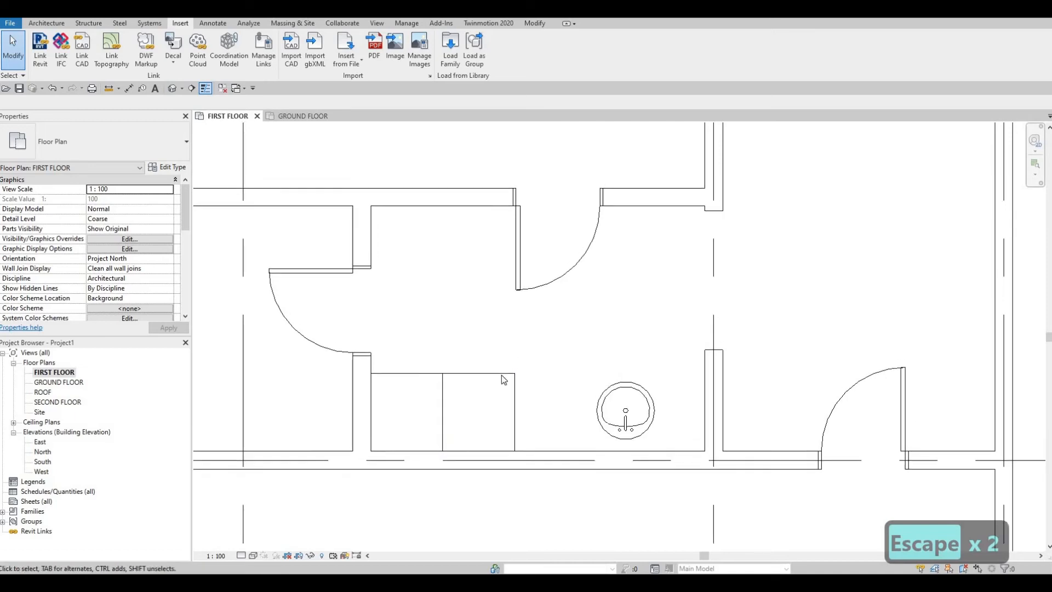
- Draw a 2785 mm Thin Lines detail line across the laundry room, wall to wall, just above the washer dryers as the counter edge
{"action": "scroll", "coordinate": [501, 375], "scroll_direction": "down", "scroll_amount": 1}
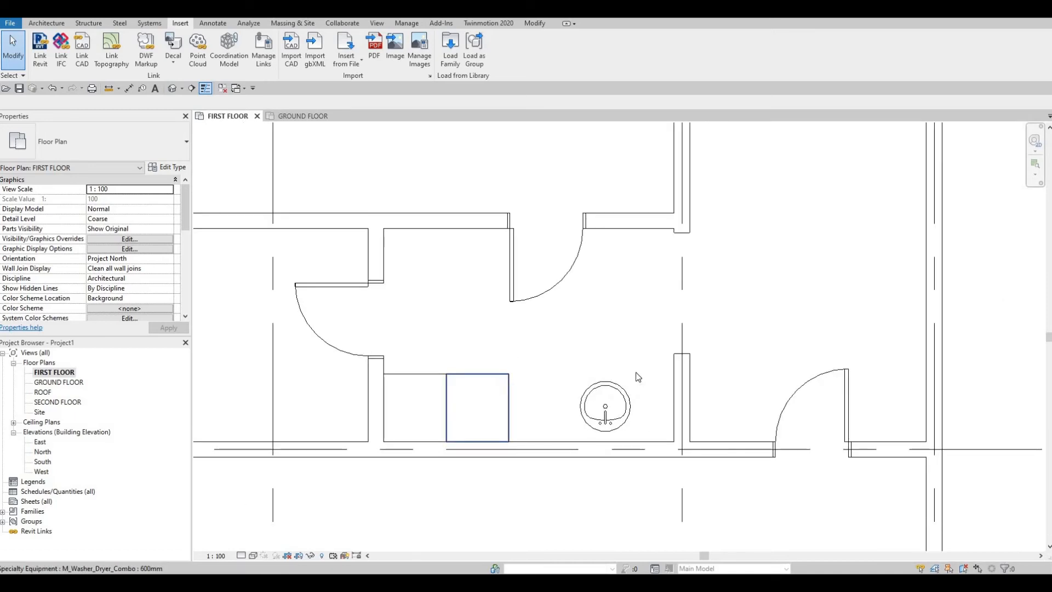
{"action": "scroll", "coordinate": [585, 297], "scroll_direction": "down", "scroll_amount": 4}
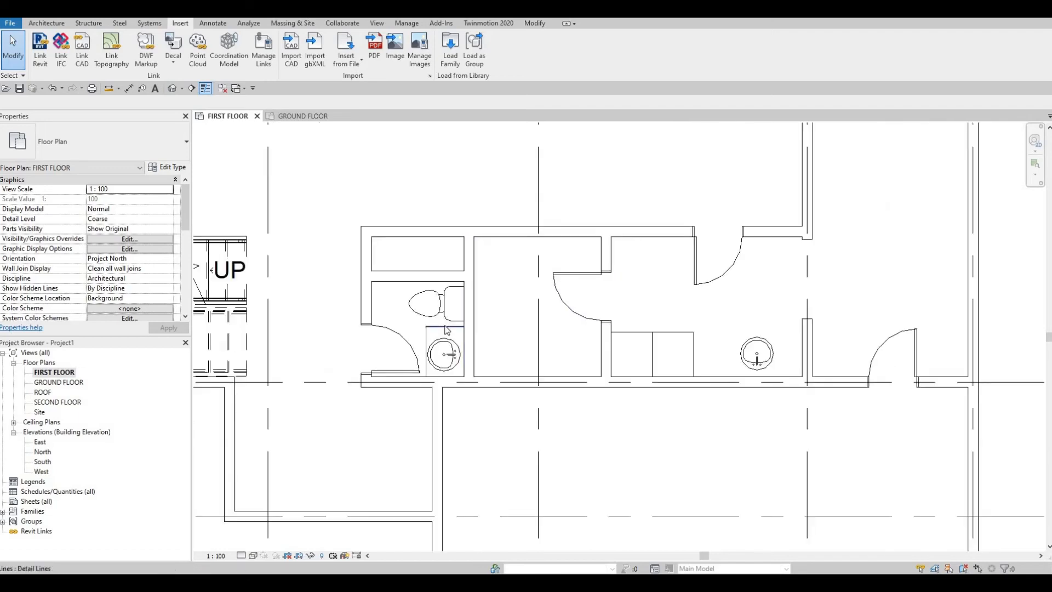
{"action": "left_click", "coordinate": [445, 326]}
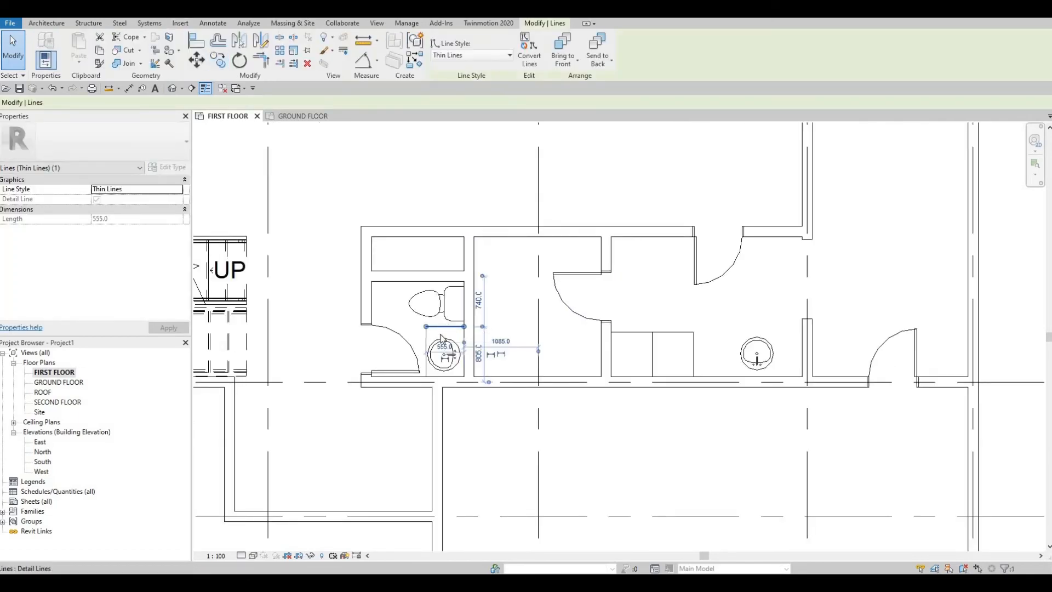
{"action": "key", "text": "d"}
{"action": "key", "text": "l"}
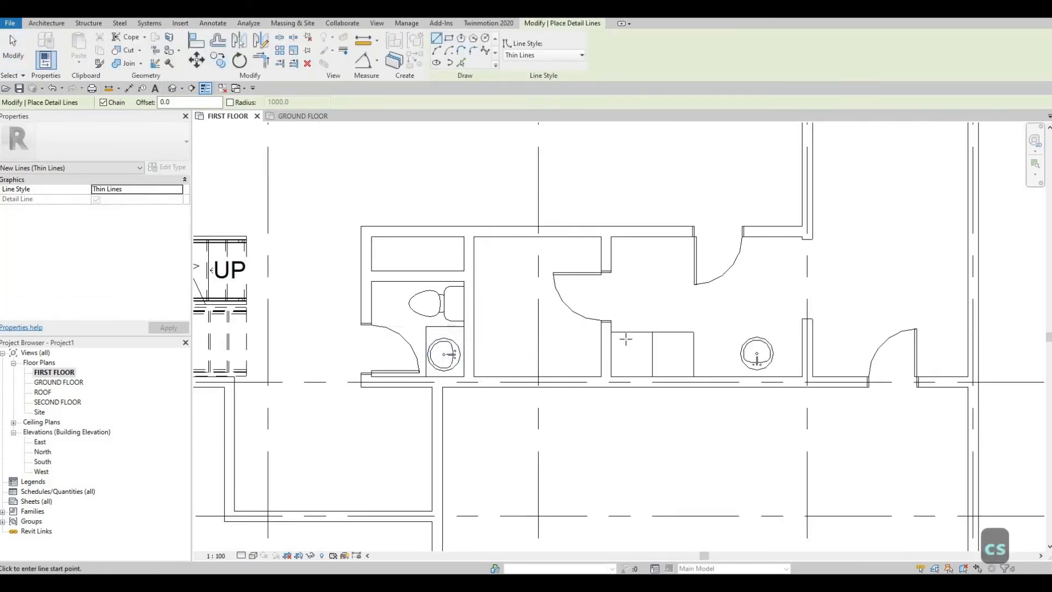
{"action": "scroll", "coordinate": [625, 340], "scroll_direction": "up", "scroll_amount": 4}
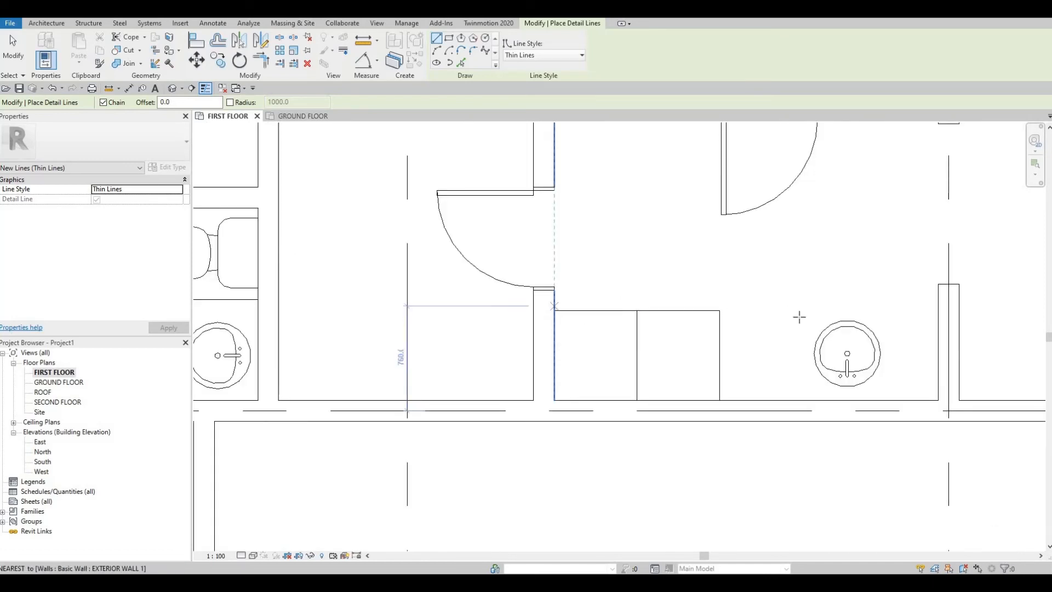
{"action": "left_click", "coordinate": [555, 307]}
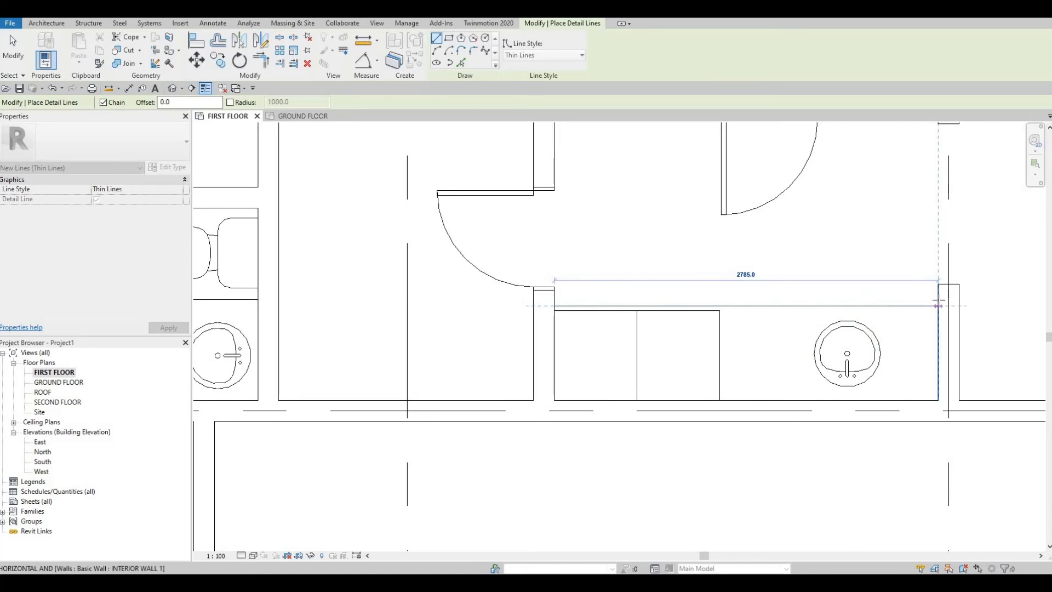
{"action": "left_click", "coordinate": [938, 305]}
{"action": "key", "text": "Escape"}
{"action": "key", "text": "Escape"}
{"action": "key", "text": "Escape"}
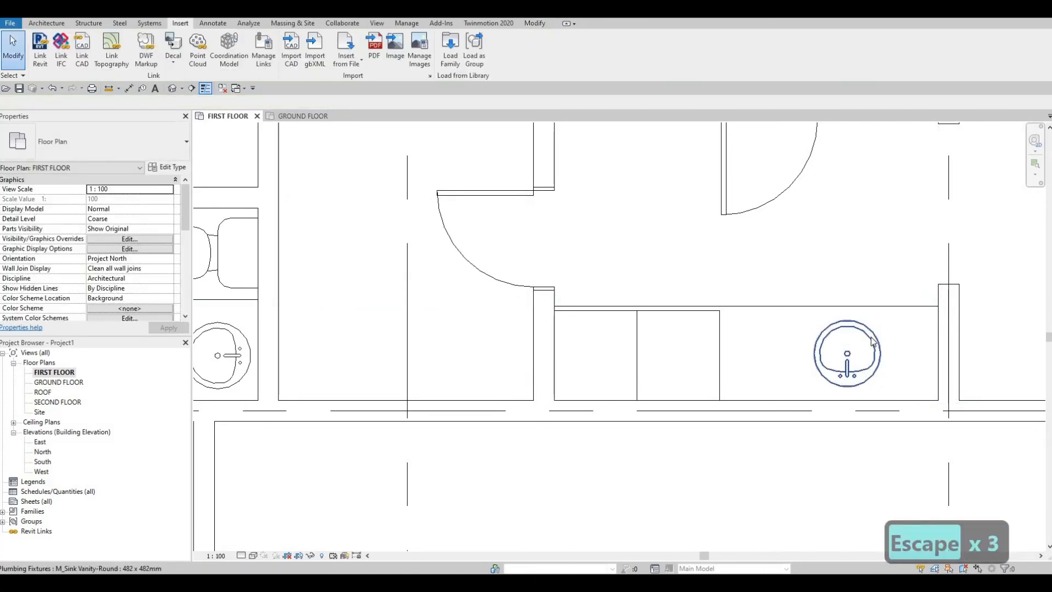
- Nudge the laundry room's round sink leftward and slightly upward within the counter
{"action": "left_click", "coordinate": [873, 341]}
{"action": "key", "text": "Up"}
{"action": "key", "text": "Up"}
{"action": "key", "text": "Left"}
{"action": "key", "text": "Left"}
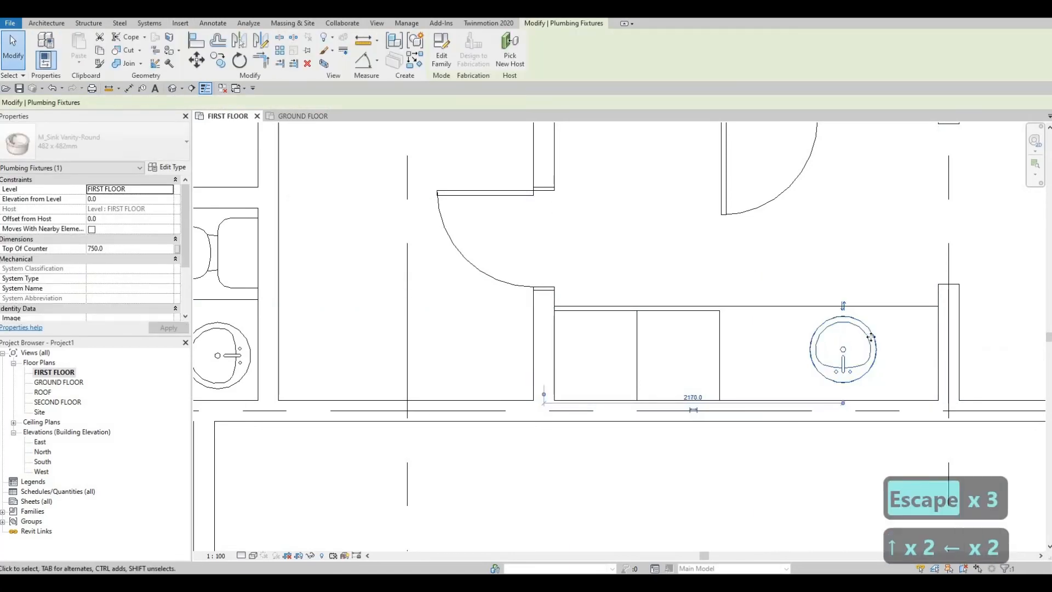
{"action": "key", "text": "Left"}
{"action": "key", "text": "Left"}
{"action": "key", "text": "Left"}
{"action": "key", "text": "Left"}
{"action": "key", "text": "Left"}
{"action": "key", "text": "Left"}
{"action": "key", "text": "Down"}
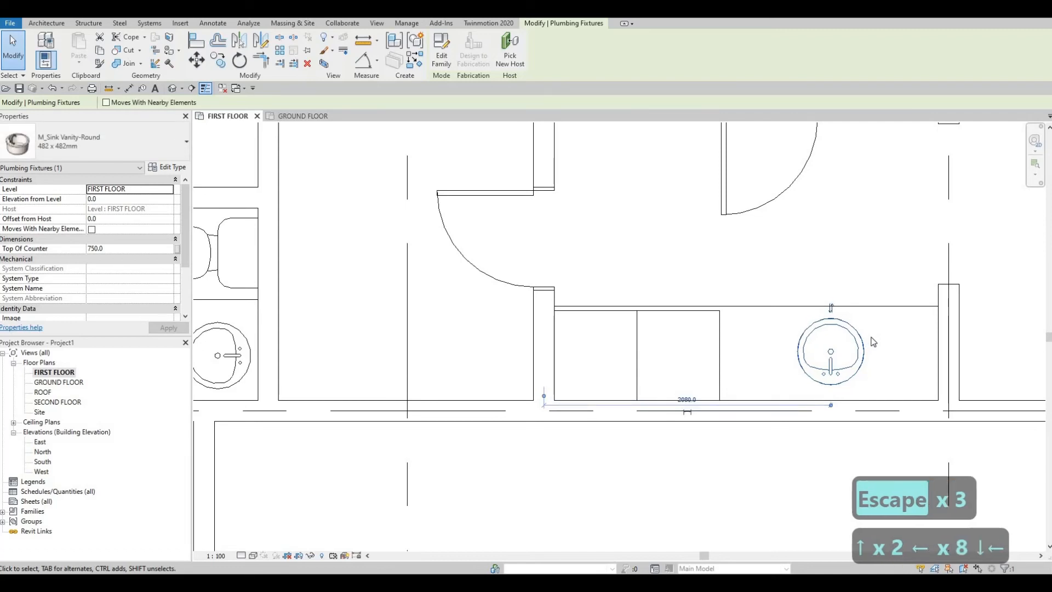
{"action": "key", "text": "Left"}
{"action": "key", "text": "Escape"}
{"action": "key", "text": "Escape"}
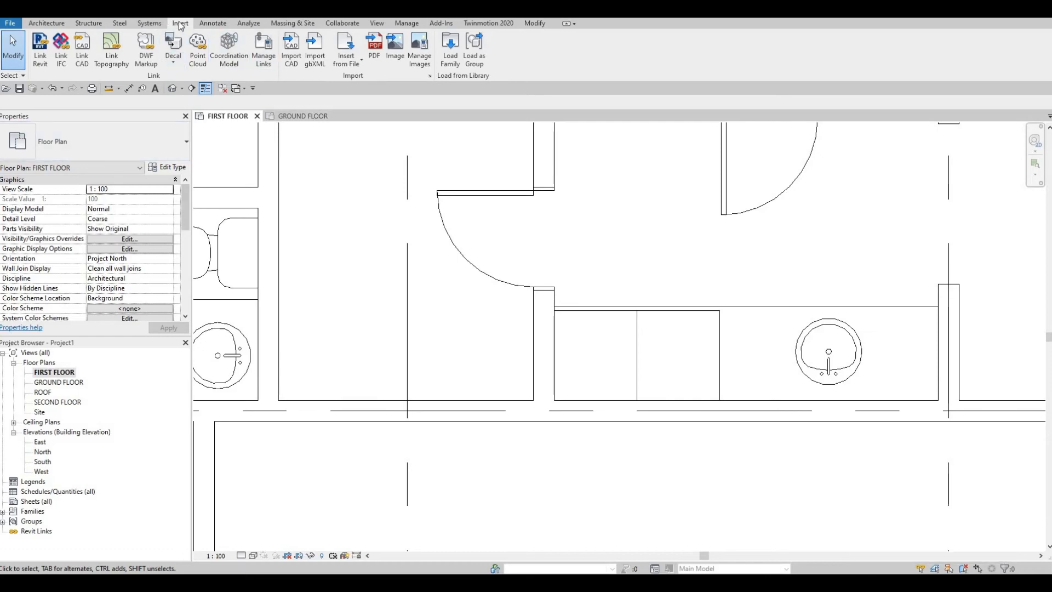
- Draw a 2785 mm detail line in the <Demolished> style across the laundry counter, wall to wall through the middle of the sink
{"action": "left_click", "coordinate": [209, 23]}
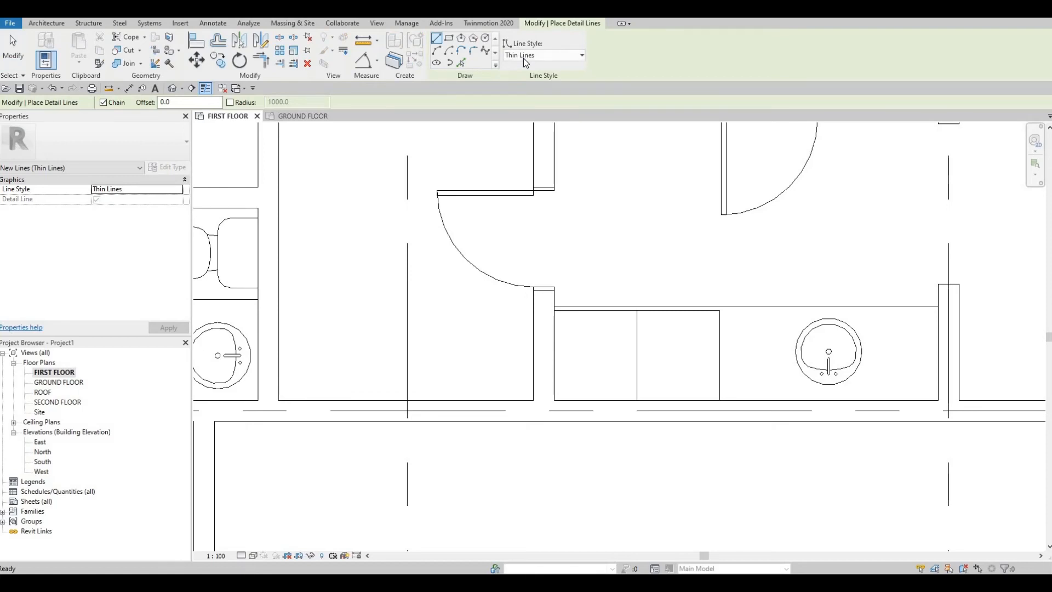
{"action": "left_click", "coordinate": [525, 62]}
{"action": "left_click", "coordinate": [526, 88]}
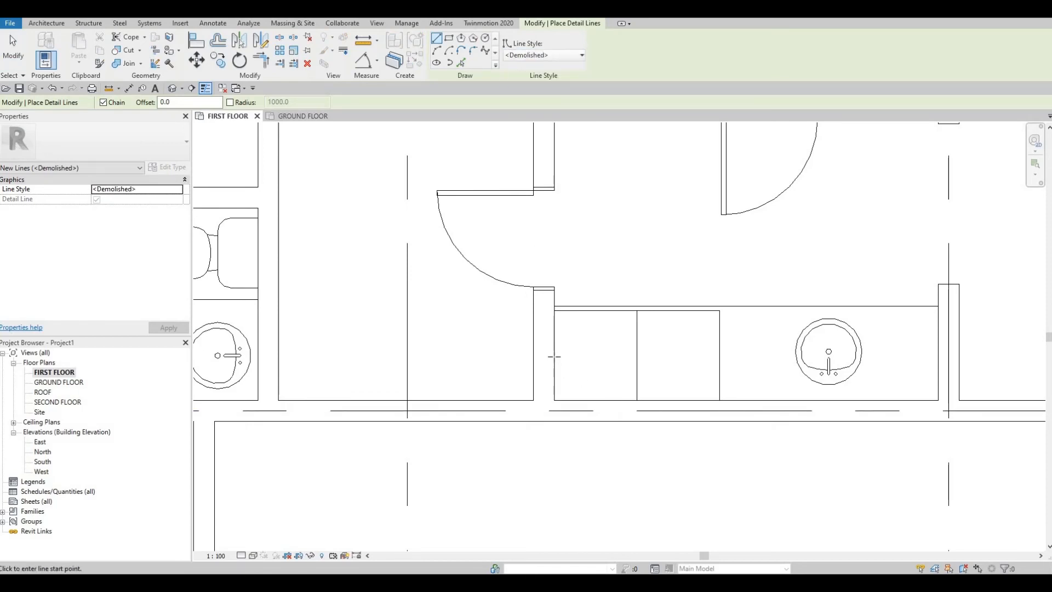
{"action": "left_click", "coordinate": [555, 351]}
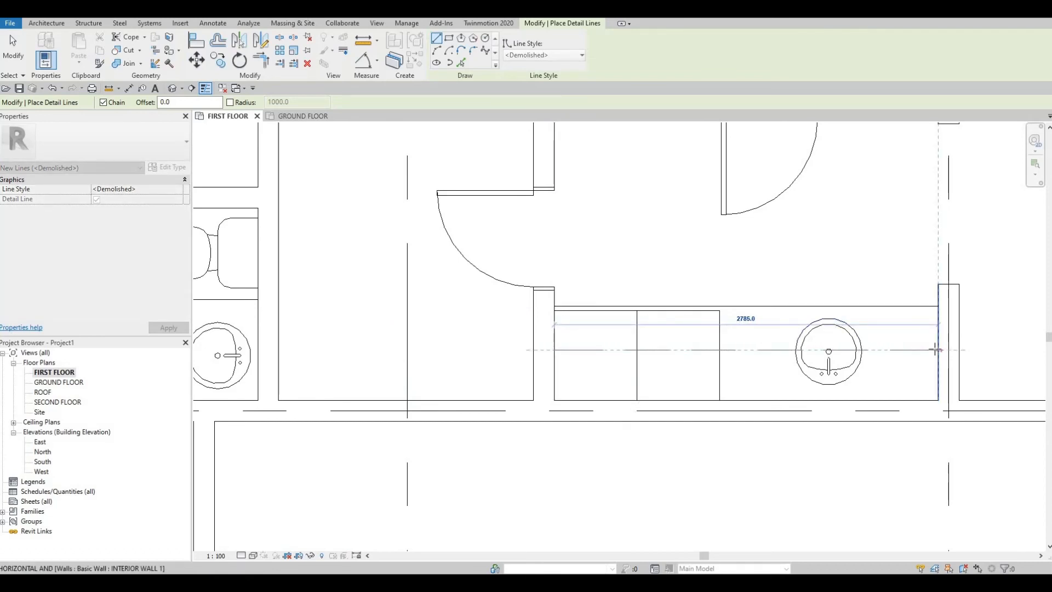
{"action": "left_click", "coordinate": [905, 353]}
{"action": "key", "text": "Escape"}
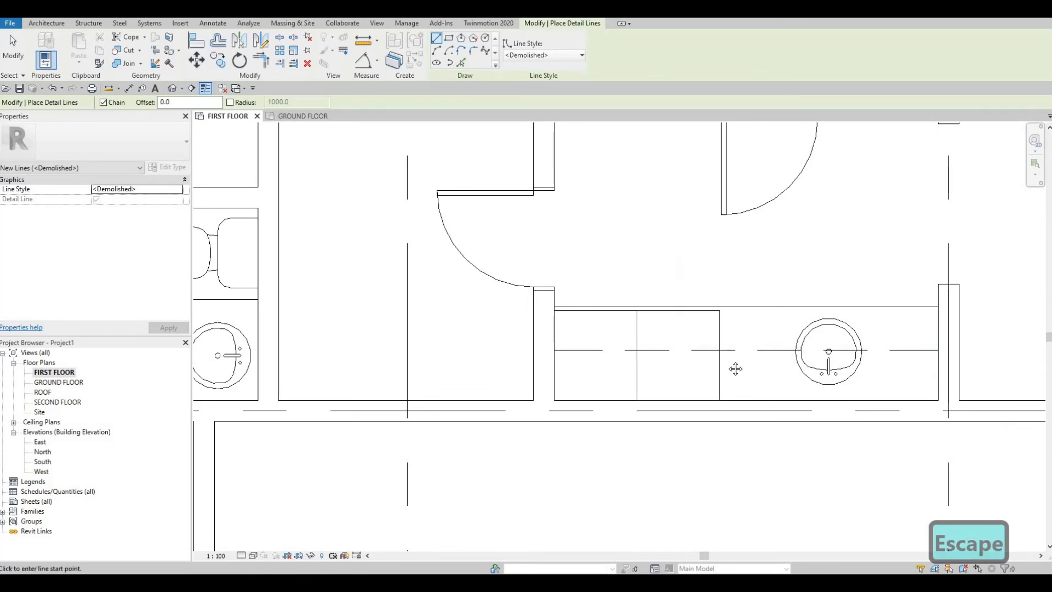
- Draw a U-shaped outline of <Demolished> detail lines in the closet left of the laundry room, starting and ending at its door wall
{"action": "middle_click_drag", "start_coordinate": [735, 369], "coordinate": [775, 362]}
{"action": "scroll", "coordinate": [775, 363], "scroll_direction": "down", "scroll_amount": 2}
{"action": "middle_click_drag", "start_coordinate": [698, 295], "coordinate": [705, 310]}
{"action": "middle_click_drag", "start_coordinate": [648, 245], "coordinate": [723, 264]}
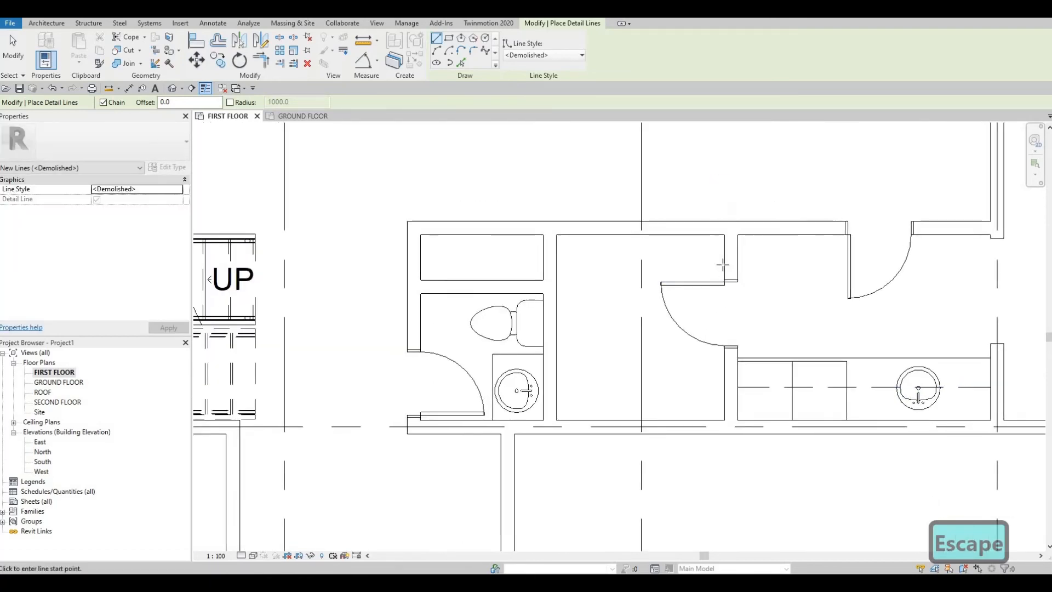
{"action": "left_click", "coordinate": [722, 267]}
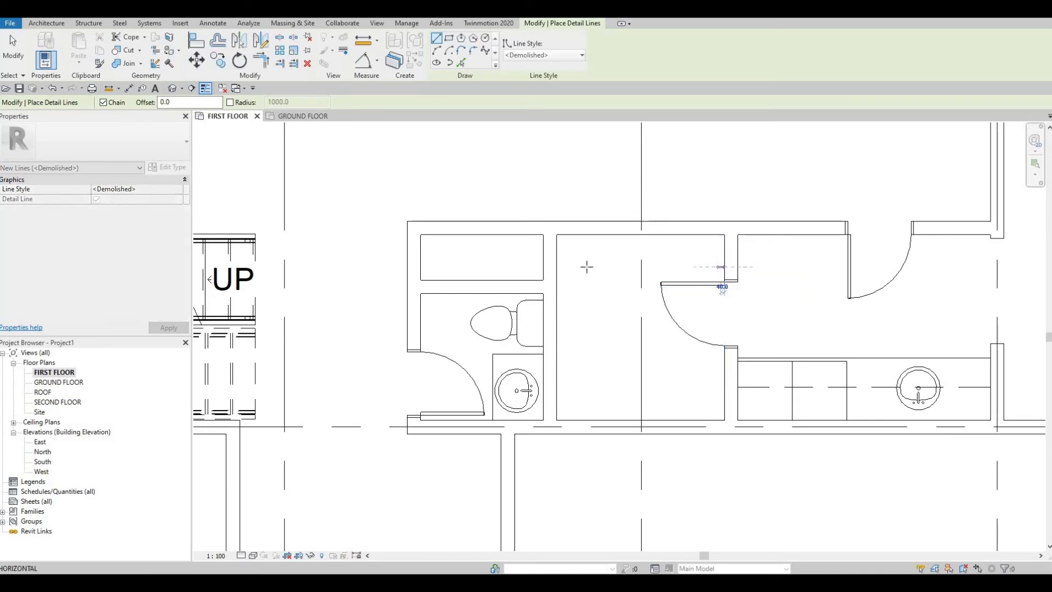
{"action": "left_click", "coordinate": [583, 267]}
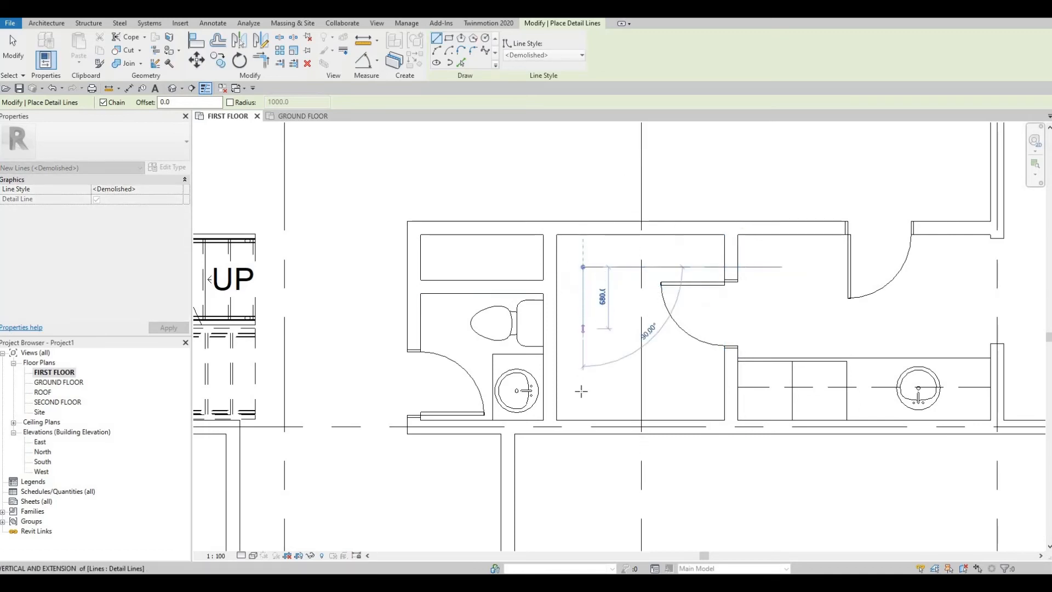
{"action": "left_click", "coordinate": [697, 390]}
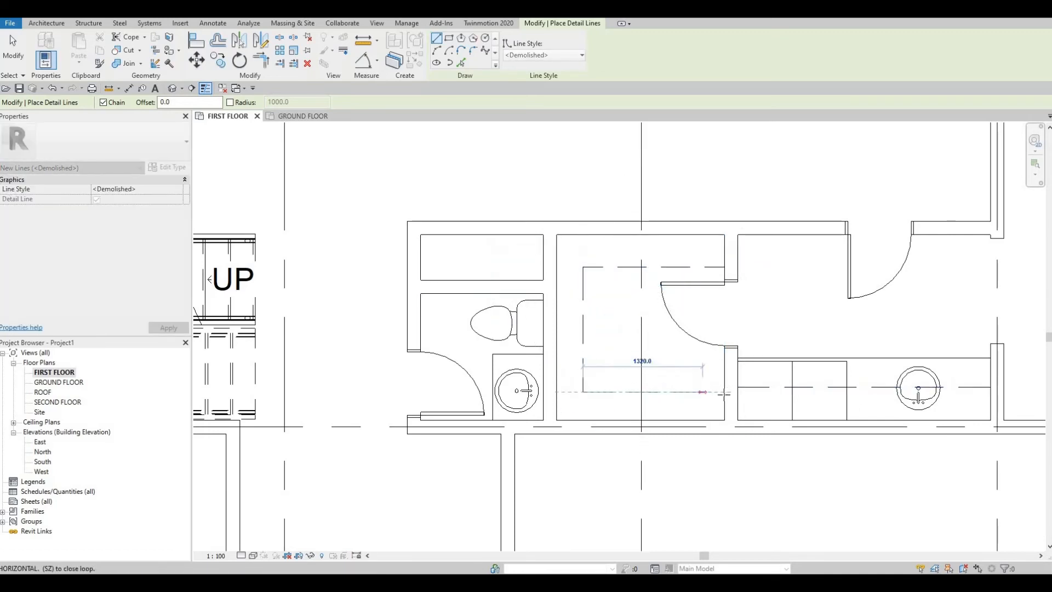
{"action": "left_click", "coordinate": [721, 390]}
{"action": "key", "text": "Escape"}
{"action": "key", "text": "Escape"}
{"action": "key", "text": "Escape"}
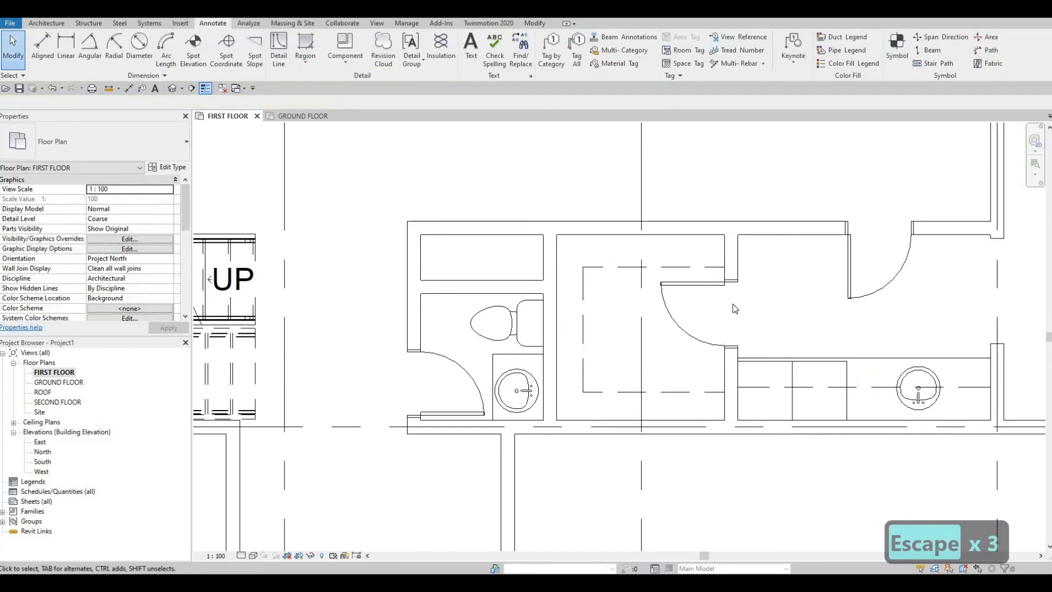
- Draw a parallel U-shaped outline of Thin Lines detail lines just inside the closet's dashed outline, ending at the door wall
{"action": "left_click", "coordinate": [838, 359]}
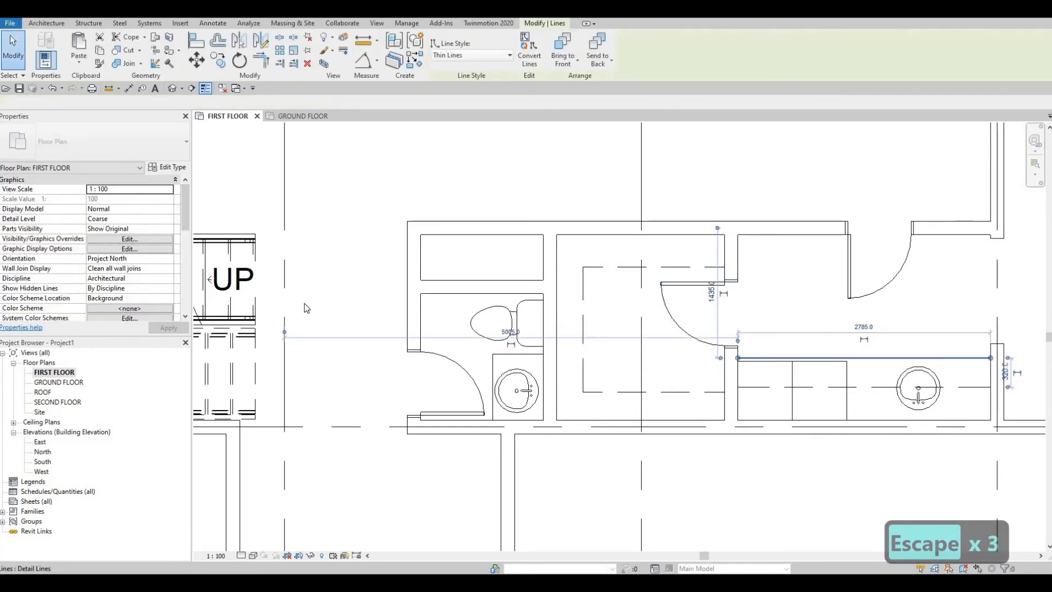
{"action": "key", "text": "c"}
{"action": "key", "text": "s"}
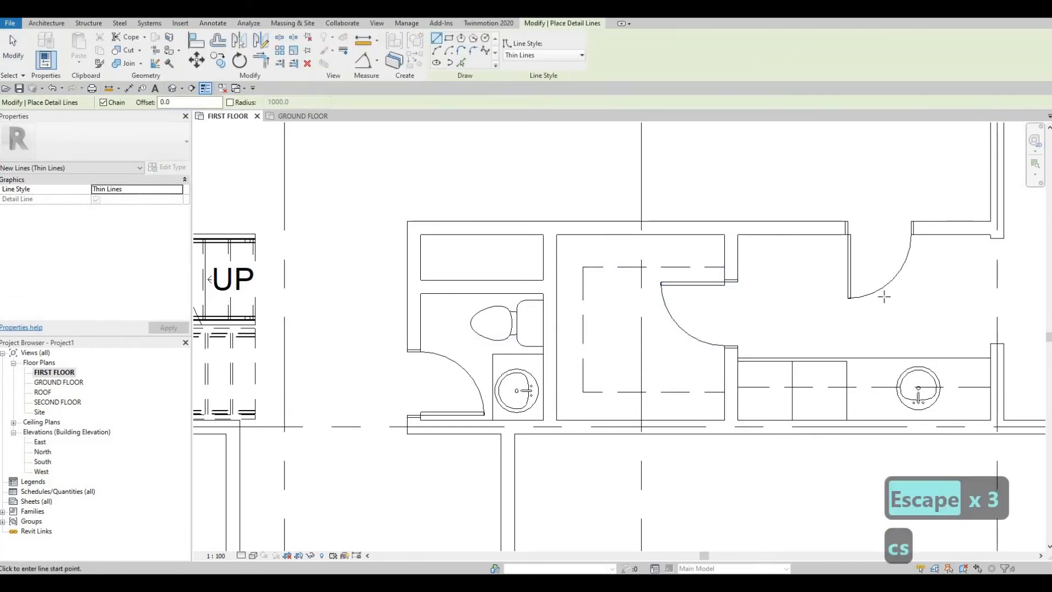
{"action": "scroll", "coordinate": [323, 164], "scroll_direction": "up", "scroll_amount": 2}
{"action": "scroll", "coordinate": [853, 304], "scroll_direction": "up", "scroll_amount": 1}
{"action": "left_click", "coordinate": [854, 306]}
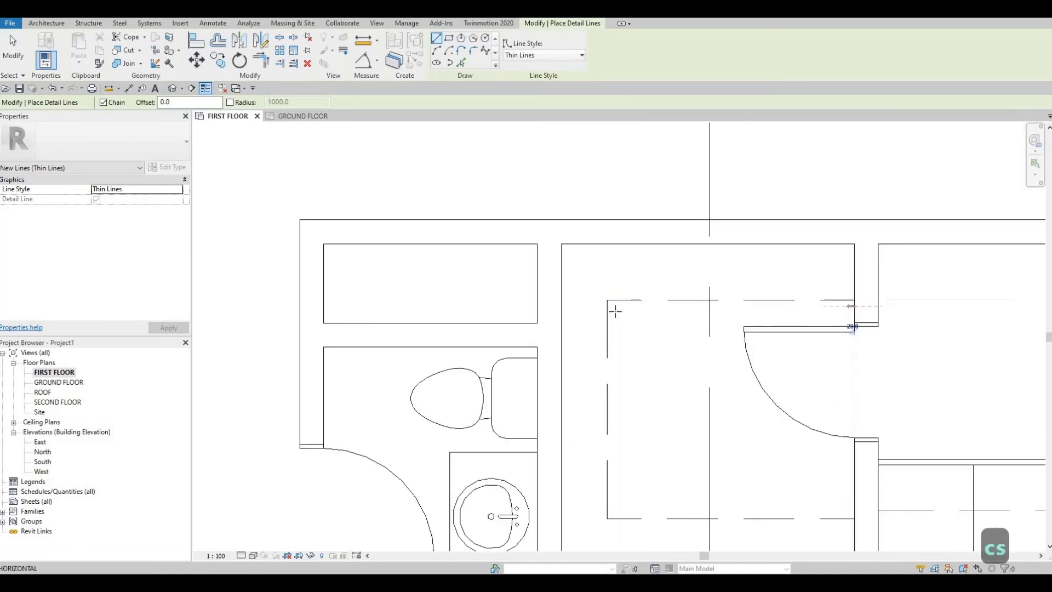
{"action": "left_click", "coordinate": [621, 466]}
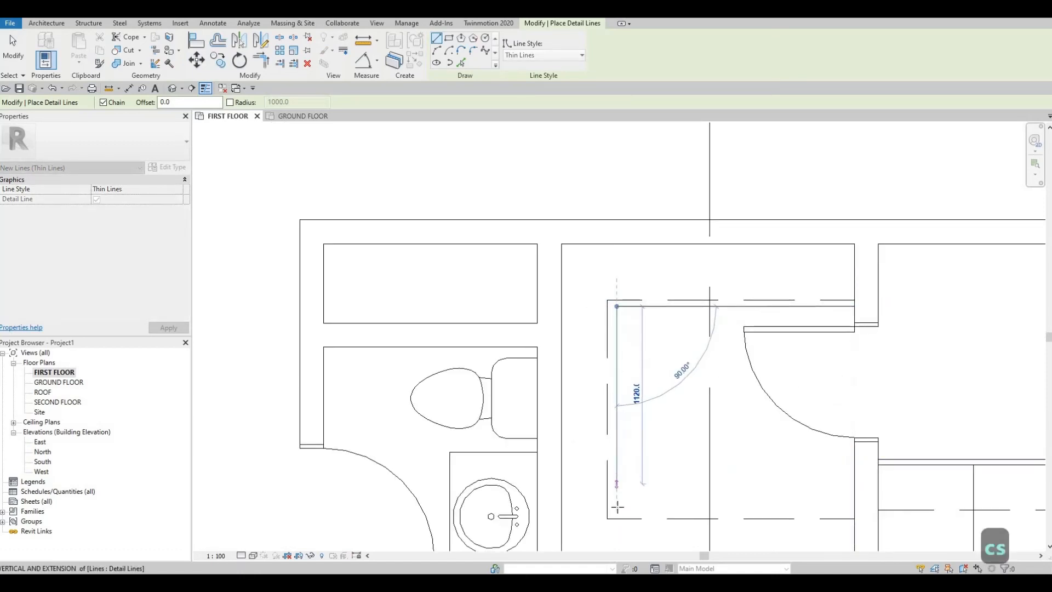
{"action": "left_click", "coordinate": [847, 510]}
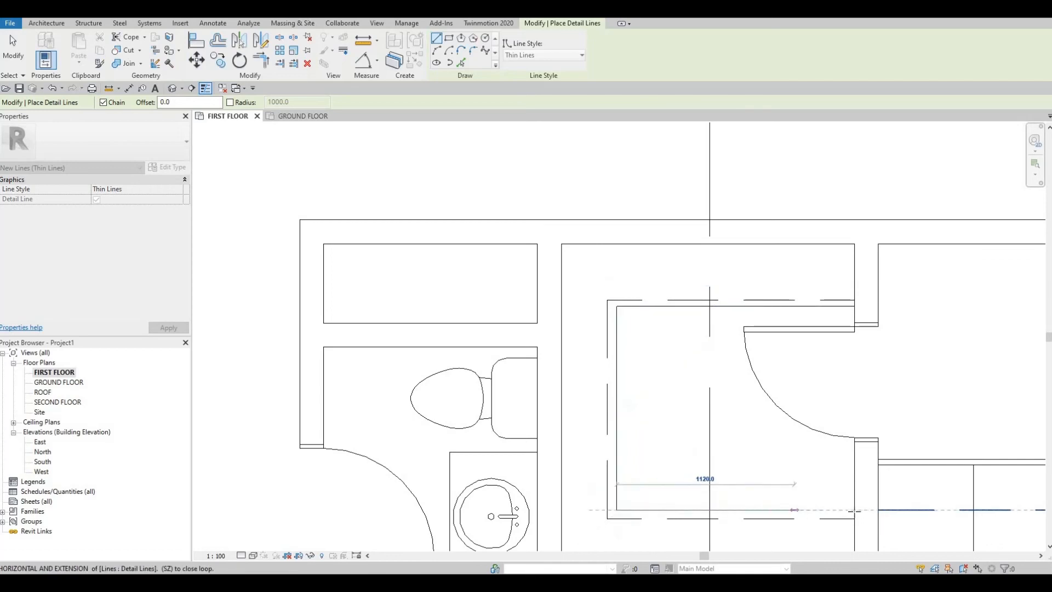
{"action": "left_click", "coordinate": [854, 510]}
{"action": "key", "text": "Escape"}
{"action": "key", "text": "Escape"}
{"action": "key", "text": "Escape"}
{"action": "scroll", "coordinate": [685, 334], "scroll_direction": "down", "scroll_amount": 2}
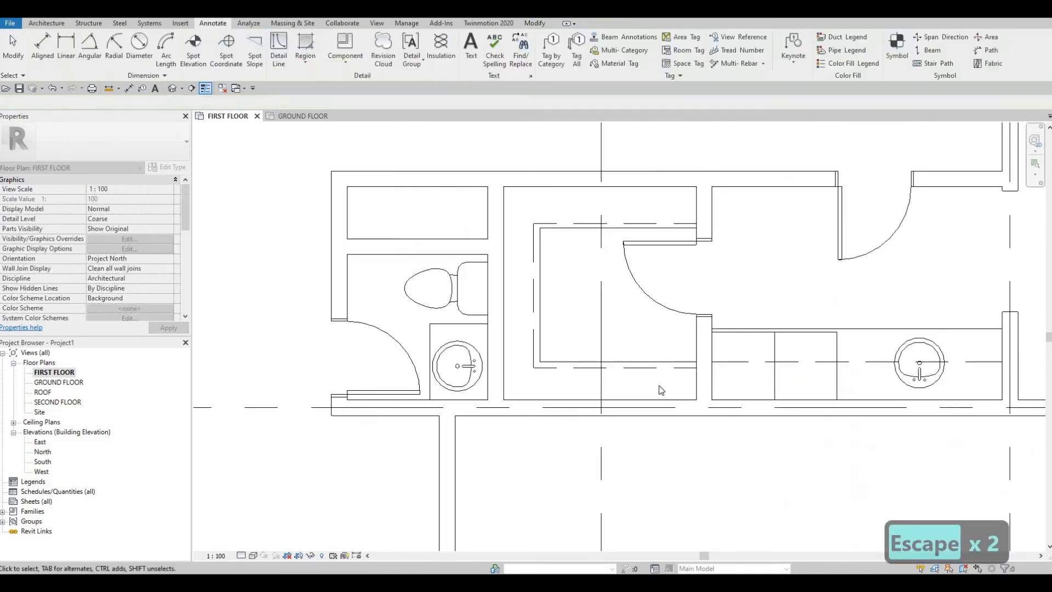
- Examine the first floor layout around the laundry room, closet, washroom, stair and the large room above them
{"action": "scroll", "coordinate": [699, 363], "scroll_direction": "down", "scroll_amount": 3}
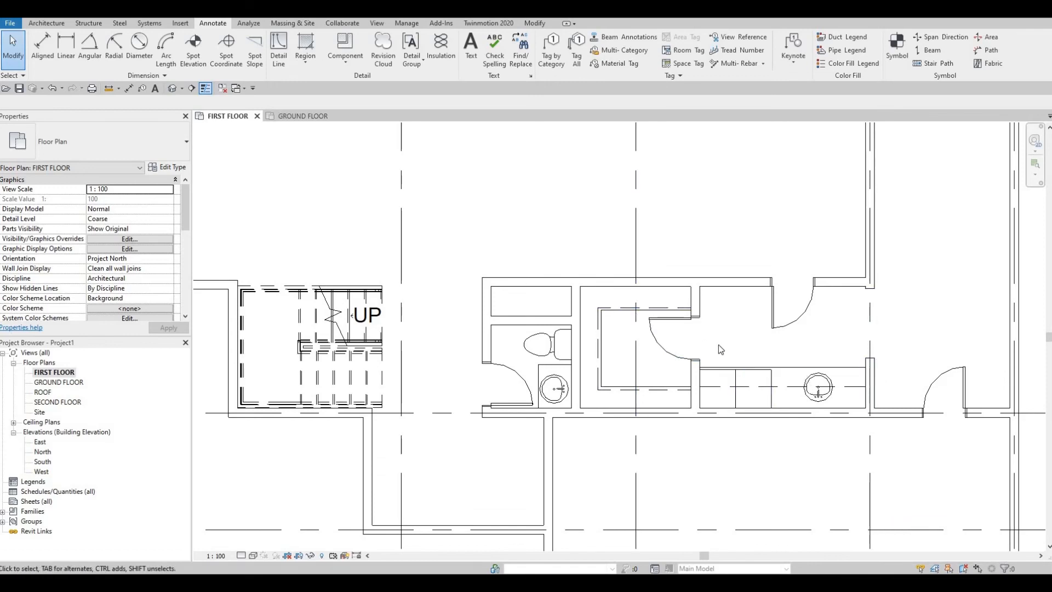
{"action": "scroll", "coordinate": [799, 361], "scroll_direction": "up", "scroll_amount": 3}
{"action": "middle_click_drag", "start_coordinate": [799, 360], "coordinate": [695, 340]}
{"action": "scroll", "coordinate": [728, 362], "scroll_direction": "down", "scroll_amount": 4}
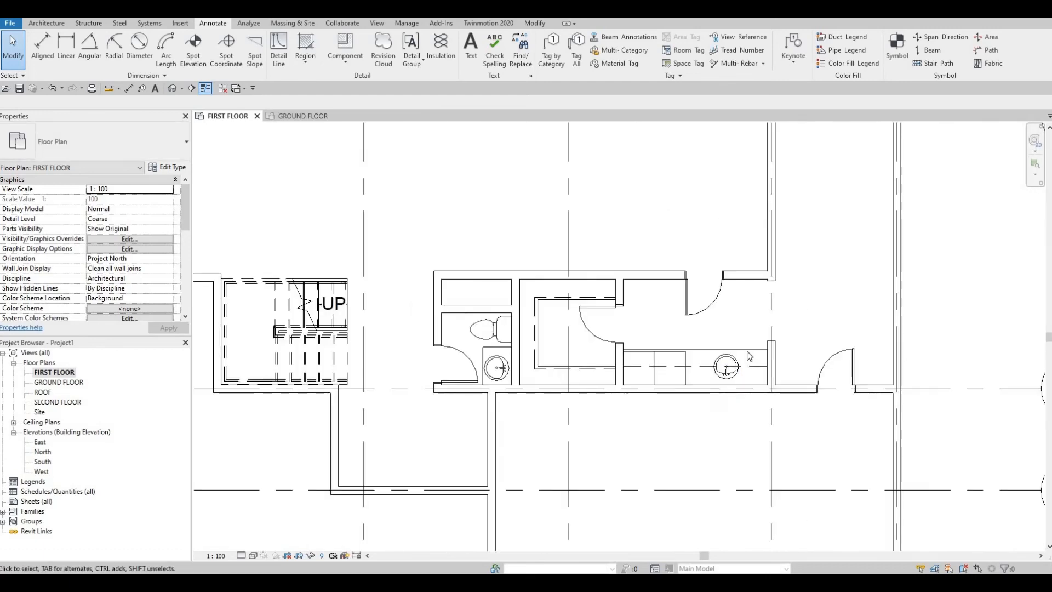
{"action": "middle_click_drag", "start_coordinate": [757, 312], "coordinate": [749, 356]}
{"action": "scroll", "coordinate": [712, 394], "scroll_direction": "down", "scroll_amount": 3}
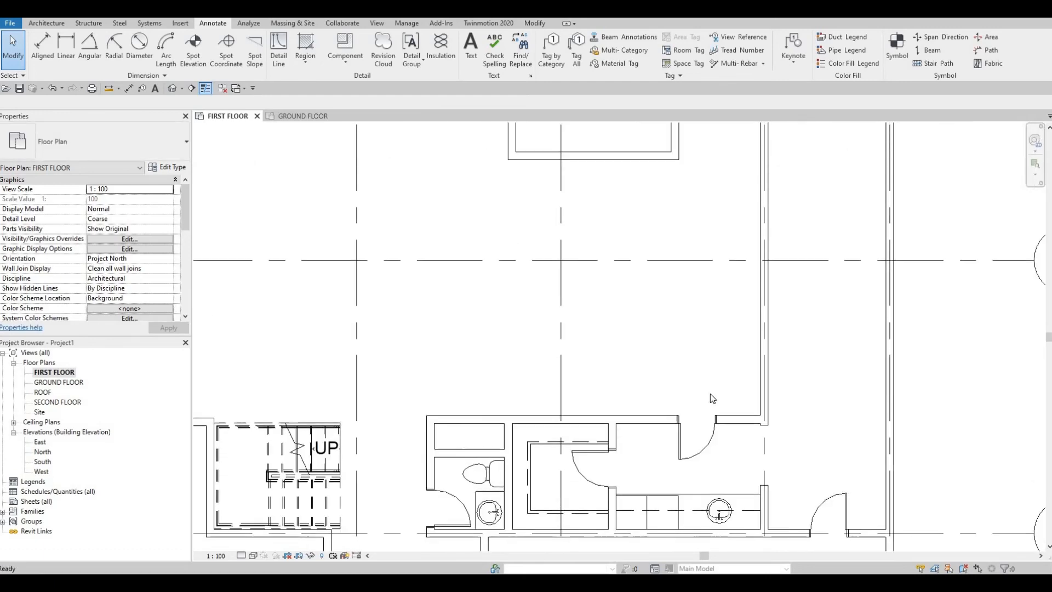
{"action": "scroll", "coordinate": [625, 400], "scroll_direction": "down", "scroll_amount": 1}
{"action": "middle_click_drag", "start_coordinate": [591, 391], "coordinate": [700, 372]}
{"action": "scroll", "coordinate": [689, 372], "scroll_direction": "up", "scroll_amount": 1}
{"action": "scroll", "coordinate": [690, 371], "scroll_direction": "up", "scroll_amount": 1}
{"action": "scroll", "coordinate": [689, 371], "scroll_direction": "down", "scroll_amount": 1}
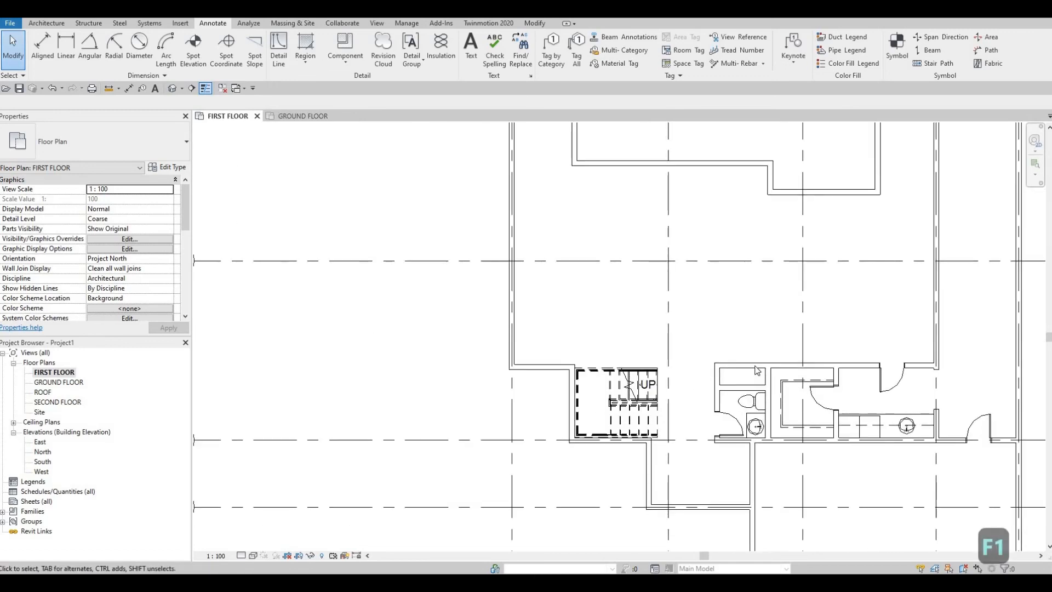
{"action": "scroll", "coordinate": [769, 377], "scroll_direction": "up", "scroll_amount": 3}
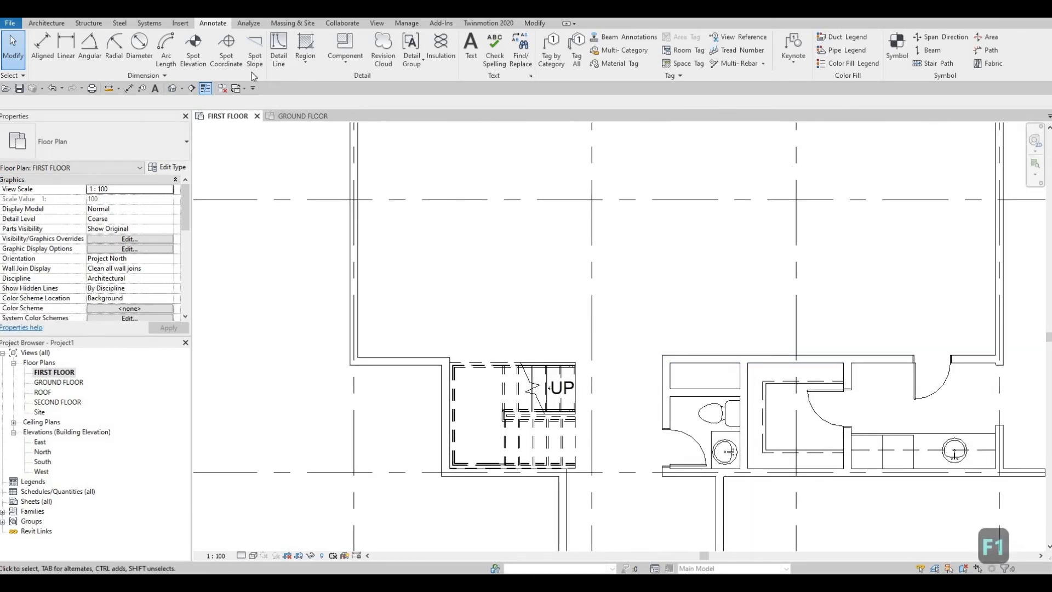
- Open the M_Door-Interior-Double-Sliding-2_Panel-Wood family from the library's residential doors for loading into the project
{"action": "left_click", "coordinate": [181, 25]}
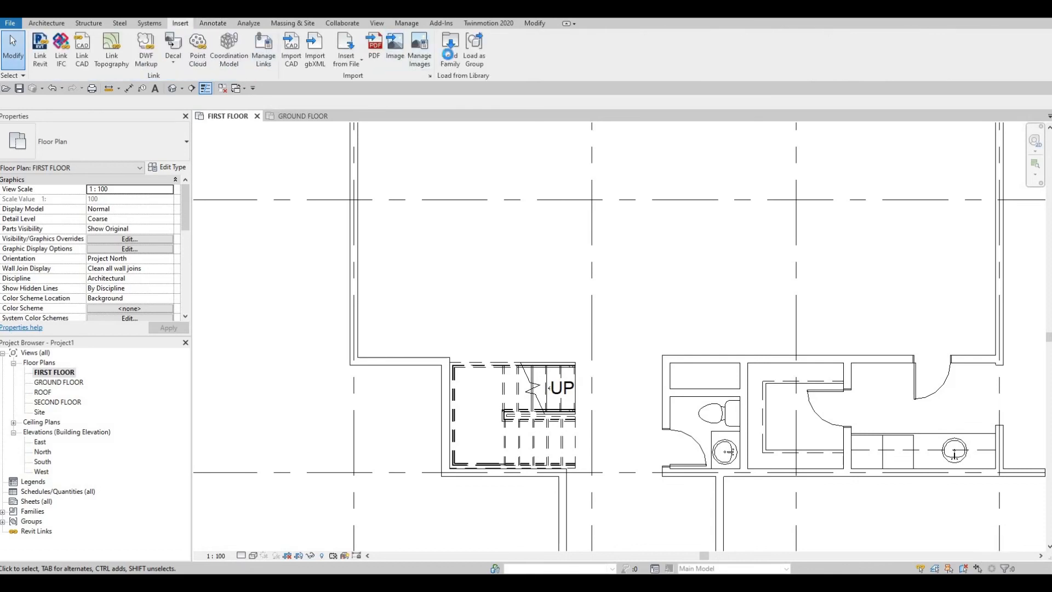
{"action": "left_click", "coordinate": [450, 49]}
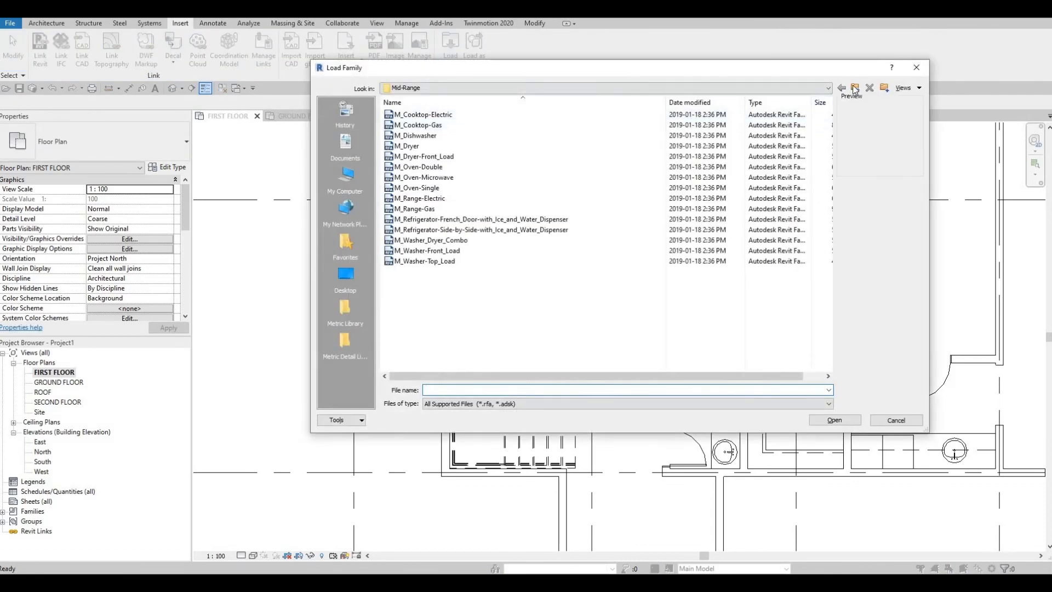
{"action": "left_click", "coordinate": [856, 88]}
{"action": "left_click", "coordinate": [856, 88]}
{"action": "left_click", "coordinate": [856, 88]}
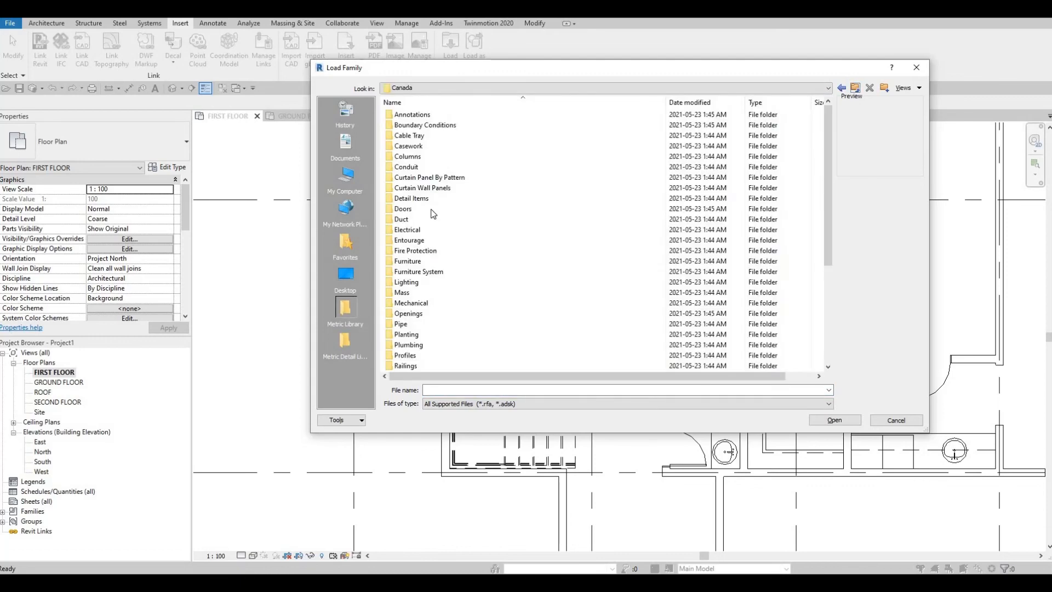
{"action": "double_click", "coordinate": [417, 208]}
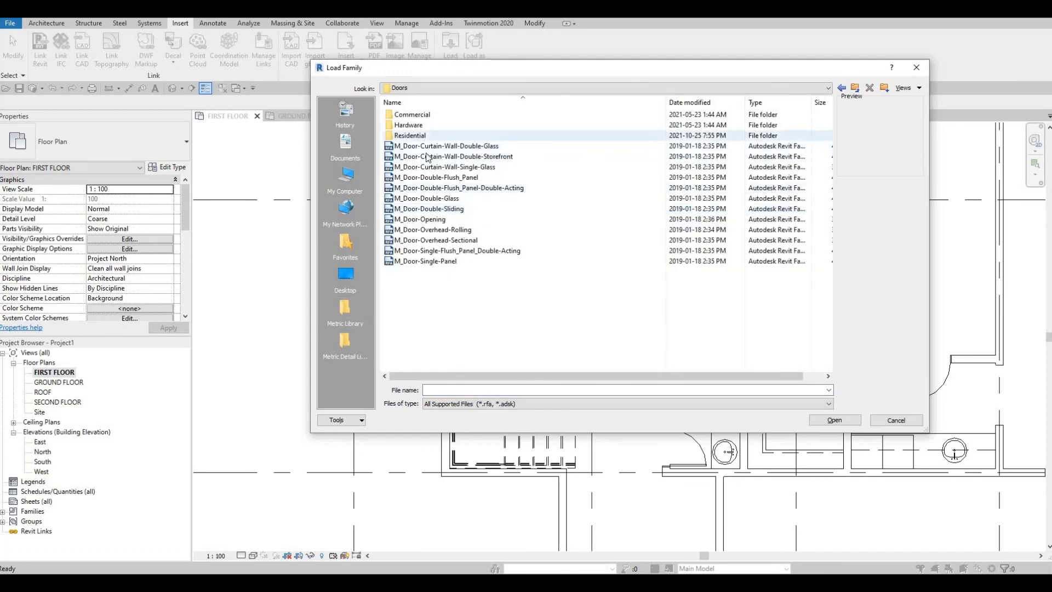
{"action": "double_click", "coordinate": [410, 136]}
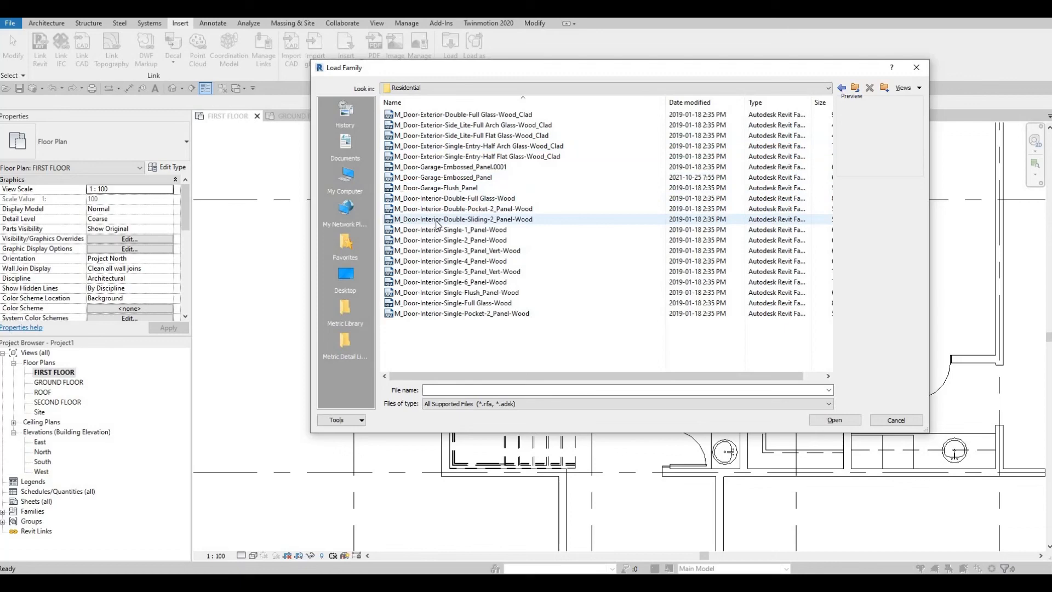
{"action": "left_click", "coordinate": [512, 224]}
{"action": "left_click", "coordinate": [828, 420]}
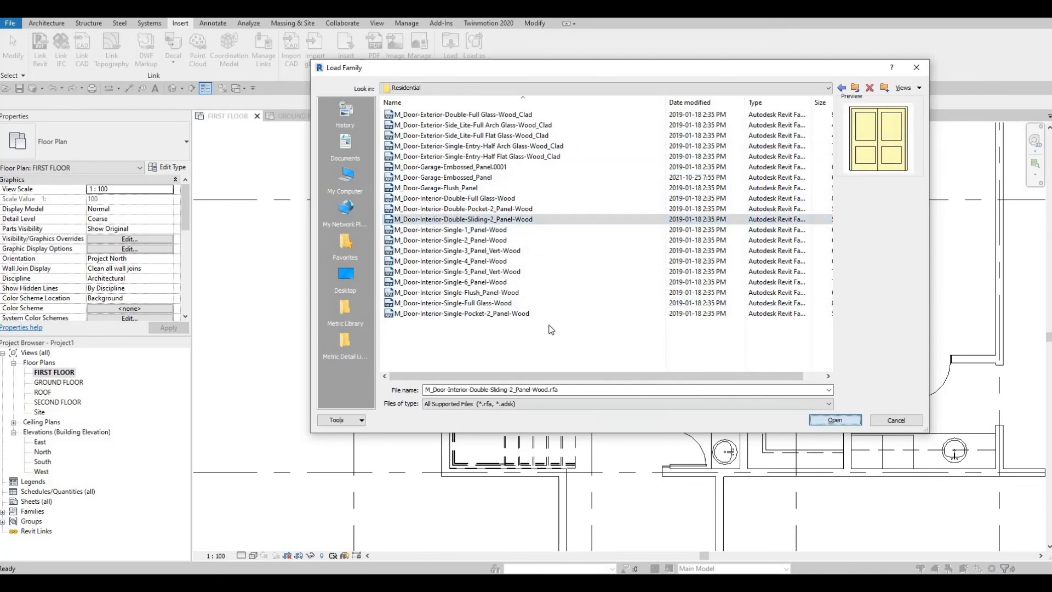
- Load all types of the double sliding door family, from 1200 x 2000mm through 1800 x 2100mm
{"action": "left_click", "coordinate": [470, 276]}
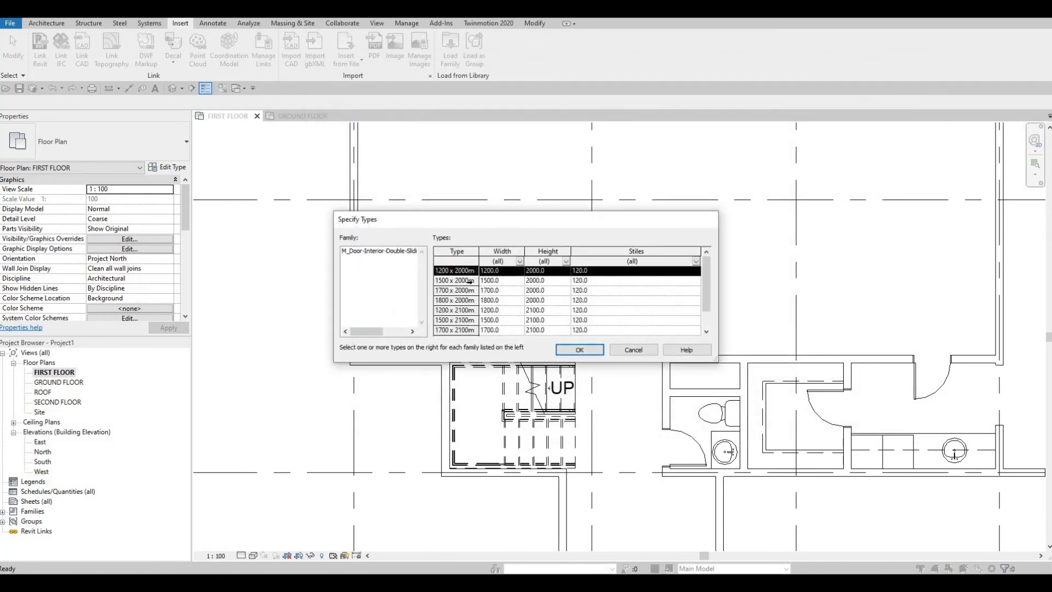
{"action": "scroll", "coordinate": [464, 323], "scroll_direction": "down", "scroll_amount": 1}
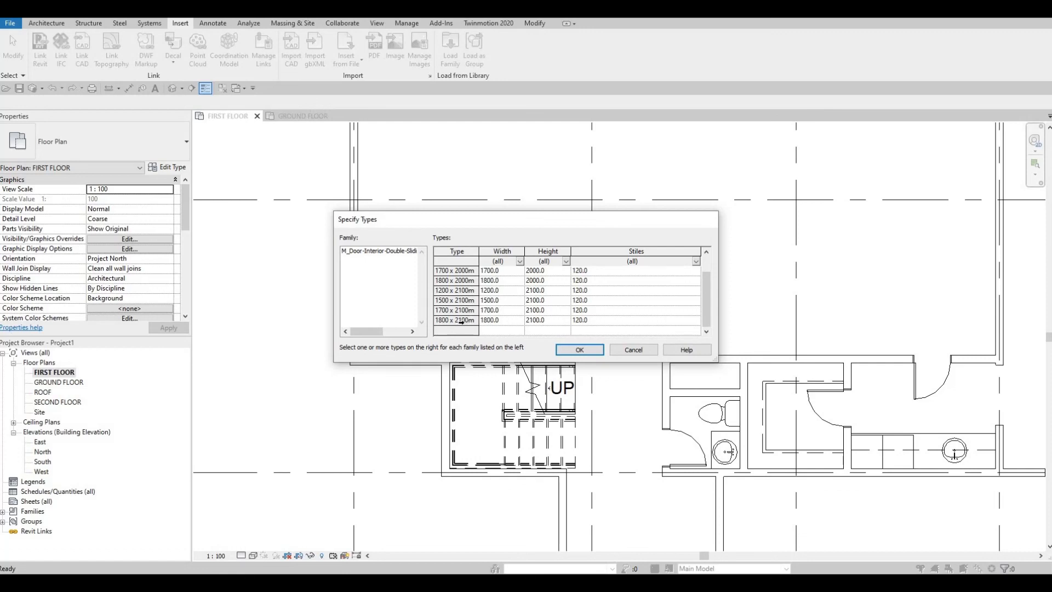
{"action": "left_click", "coordinate": [467, 320], "text": "shift"}
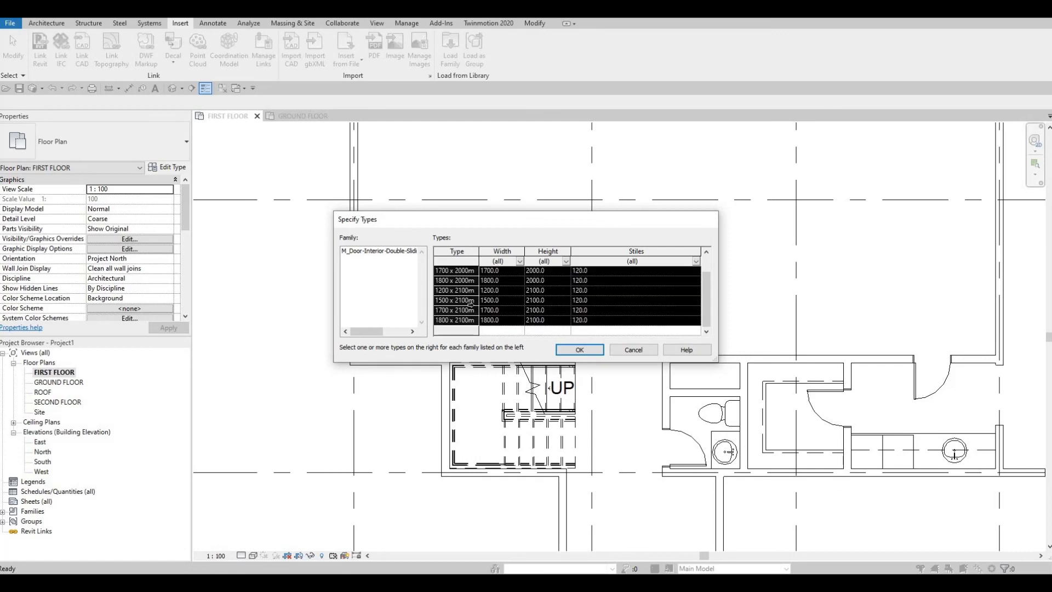
{"action": "left_click", "coordinate": [580, 350]}
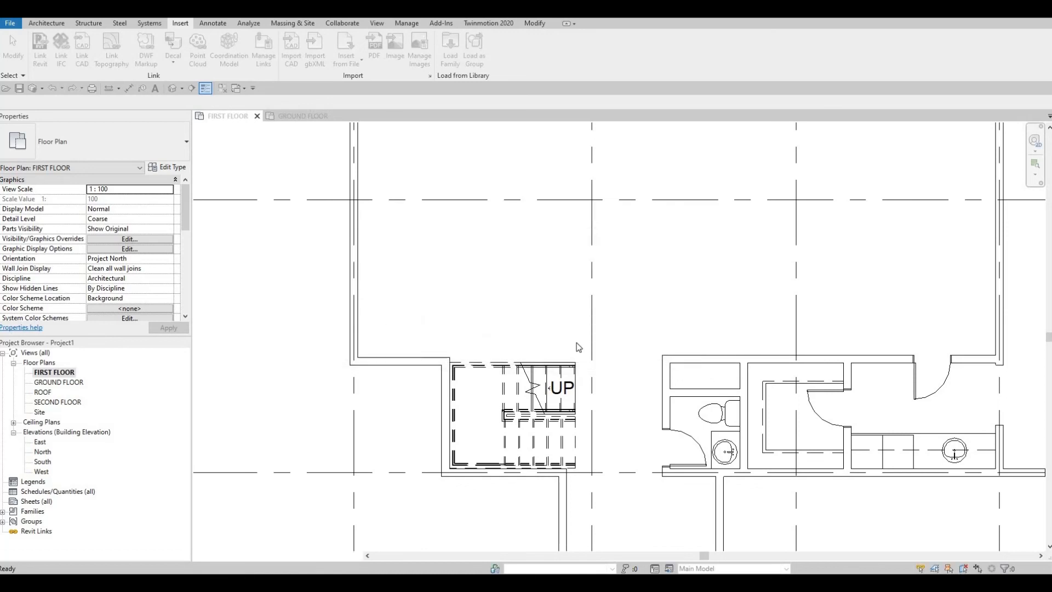
- Place a 1200 x 2000mm double sliding door centred in the upper wall of the small closet above the washroom
{"action": "left_click", "coordinate": [52, 23]}
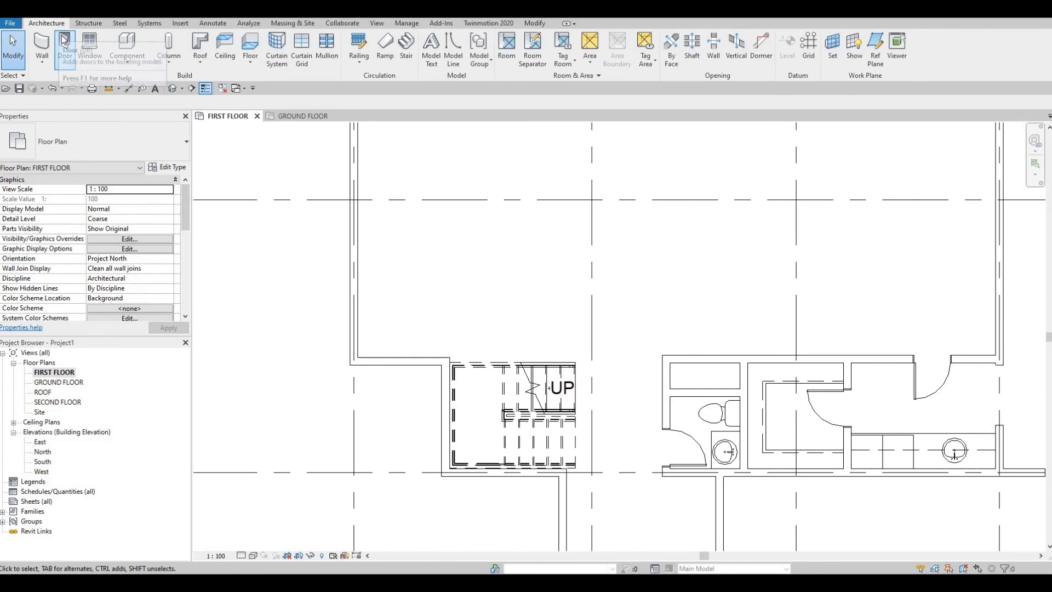
{"action": "left_click", "coordinate": [64, 43]}
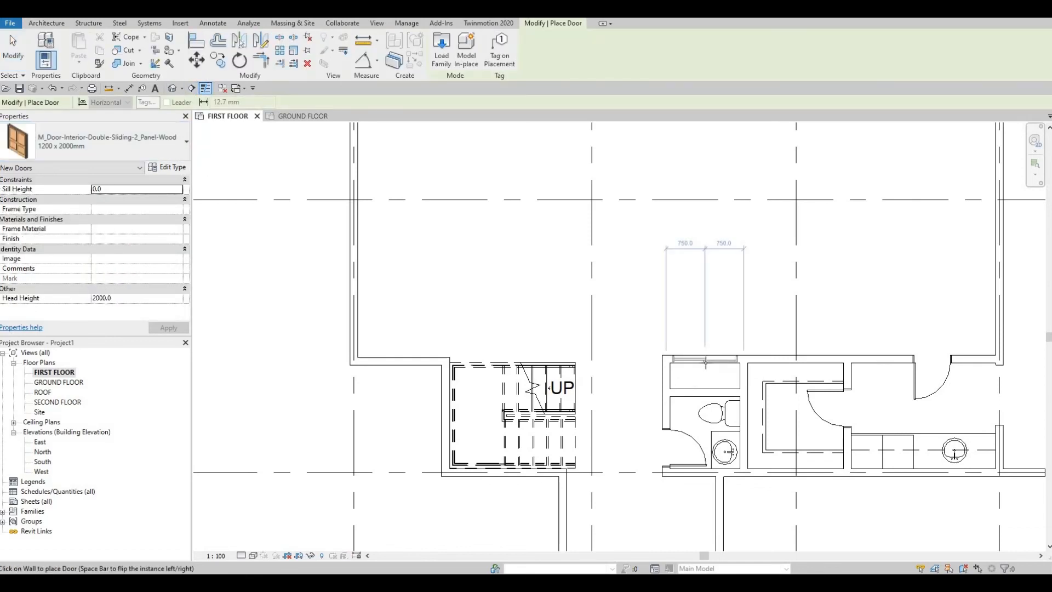
{"action": "scroll", "coordinate": [778, 425], "scroll_direction": "up", "scroll_amount": 3}
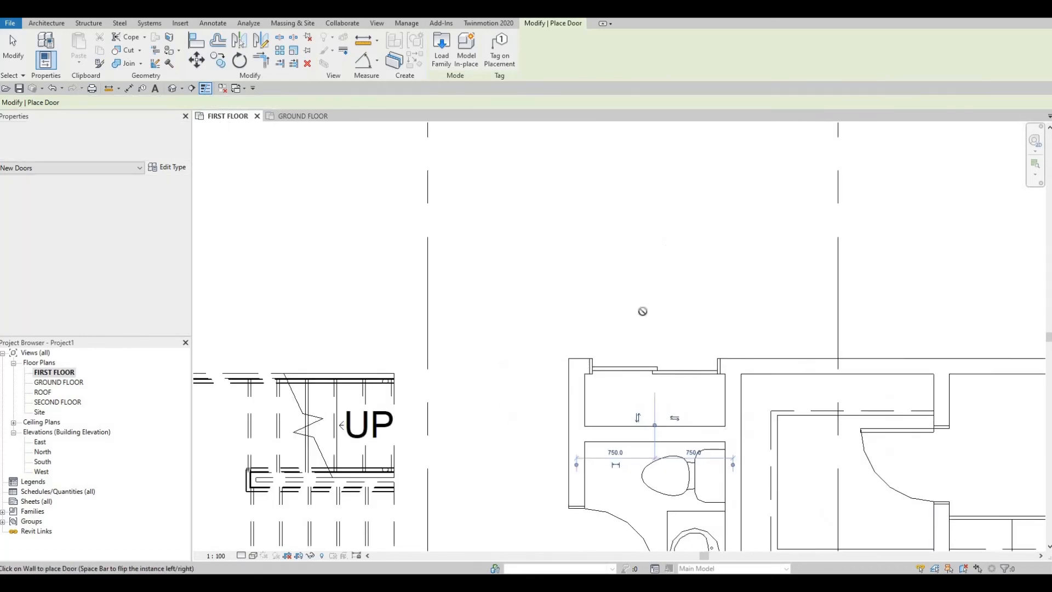
{"action": "middle_click_drag", "start_coordinate": [582, 309], "coordinate": [479, 266]}
{"action": "scroll", "coordinate": [479, 267], "scroll_direction": "down", "scroll_amount": 1}
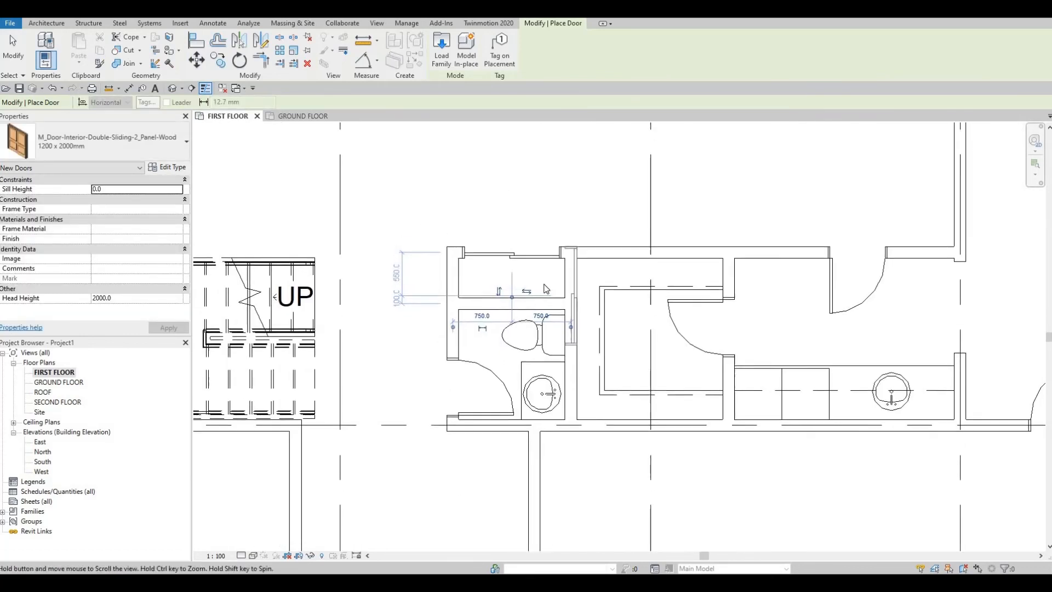
{"action": "key", "text": "Escape"}
{"action": "key", "text": "Escape"}
- Draw a horizontal <Demolished> detail line about 1350 mm long across the small closet above the washroom, wall to wall
{"action": "scroll", "coordinate": [548, 265], "scroll_direction": "up", "scroll_amount": 1}
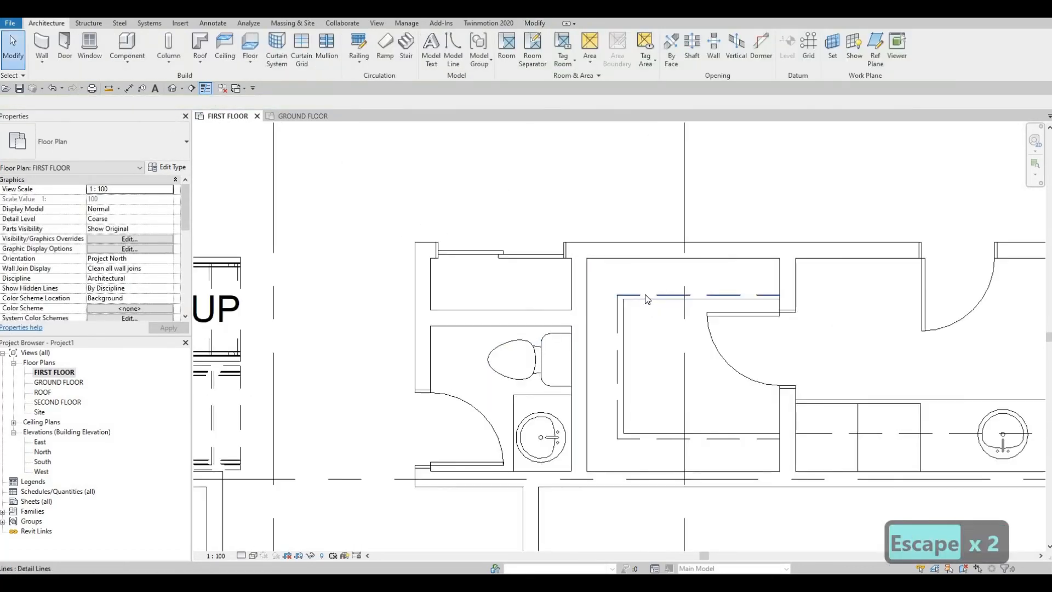
{"action": "left_click", "coordinate": [646, 294]}
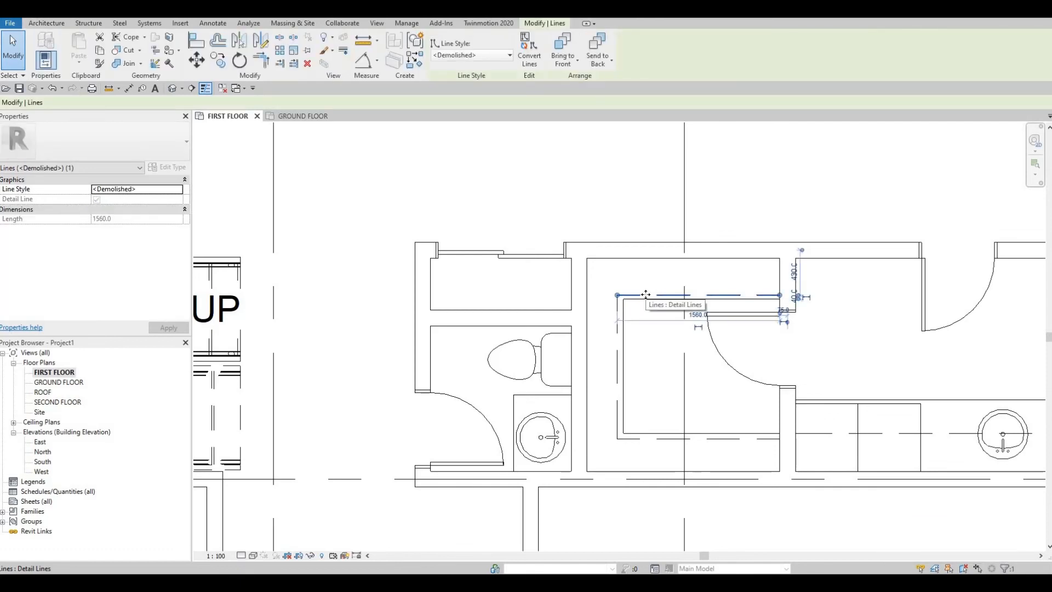
{"action": "key", "text": "c"}
{"action": "key", "text": "s"}
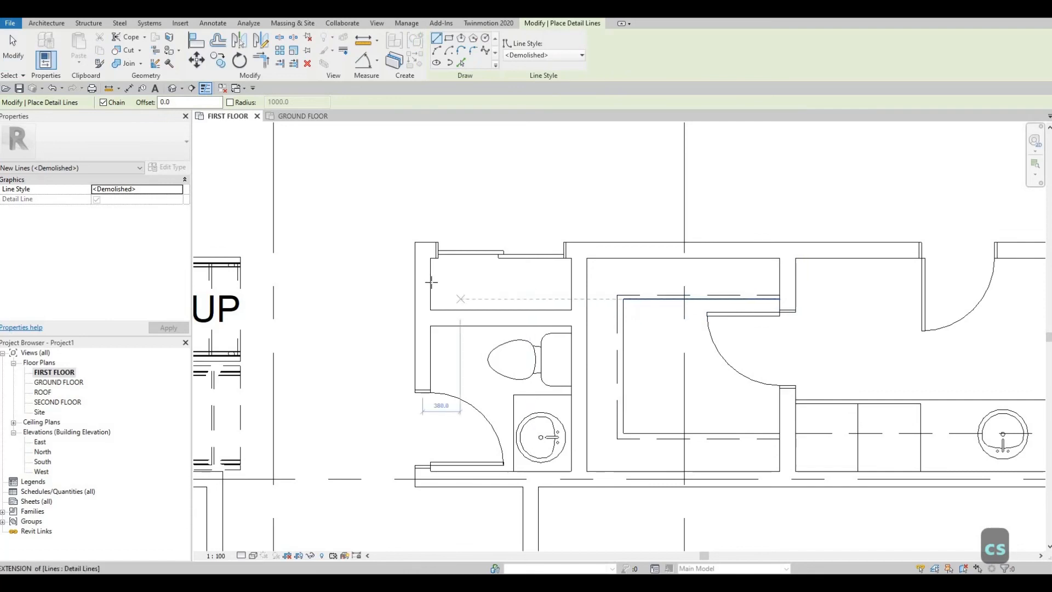
{"action": "left_click", "coordinate": [431, 282]}
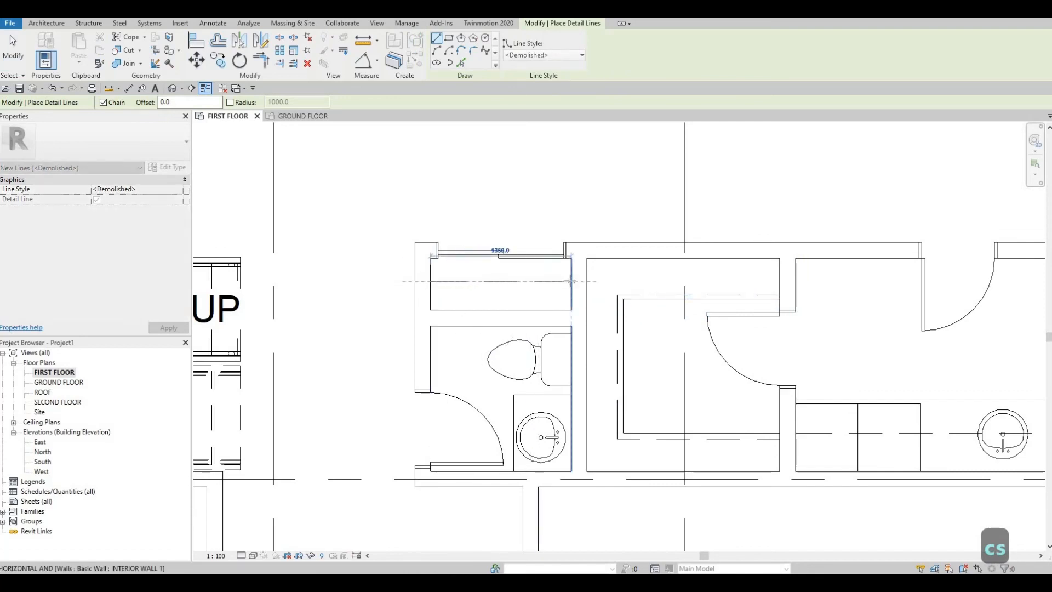
{"action": "left_click", "coordinate": [570, 282]}
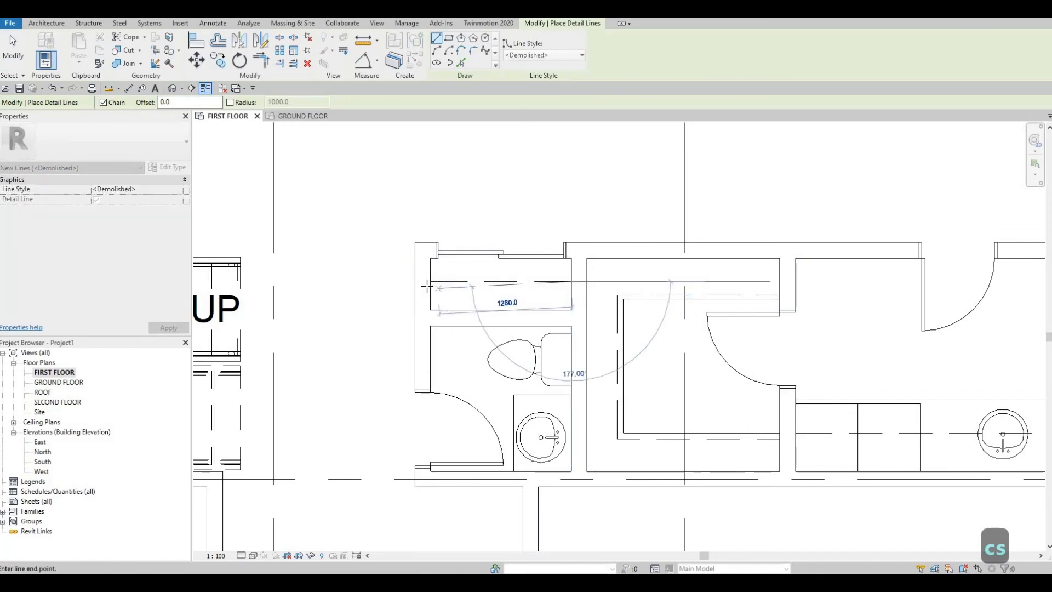
{"action": "scroll", "coordinate": [427, 286], "scroll_direction": "up", "scroll_amount": 2}
{"action": "key", "text": "Escape"}
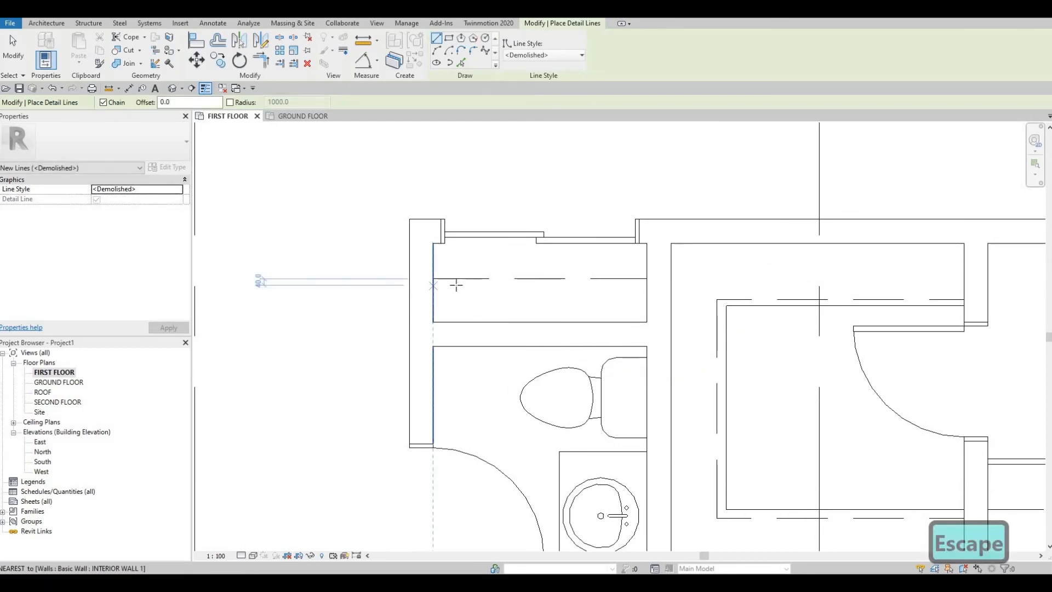
- Draw a second <Demolished> detail line wall to wall in the small closet, parallel to and 40 mm below the first
{"action": "left_click", "coordinate": [433, 286]}
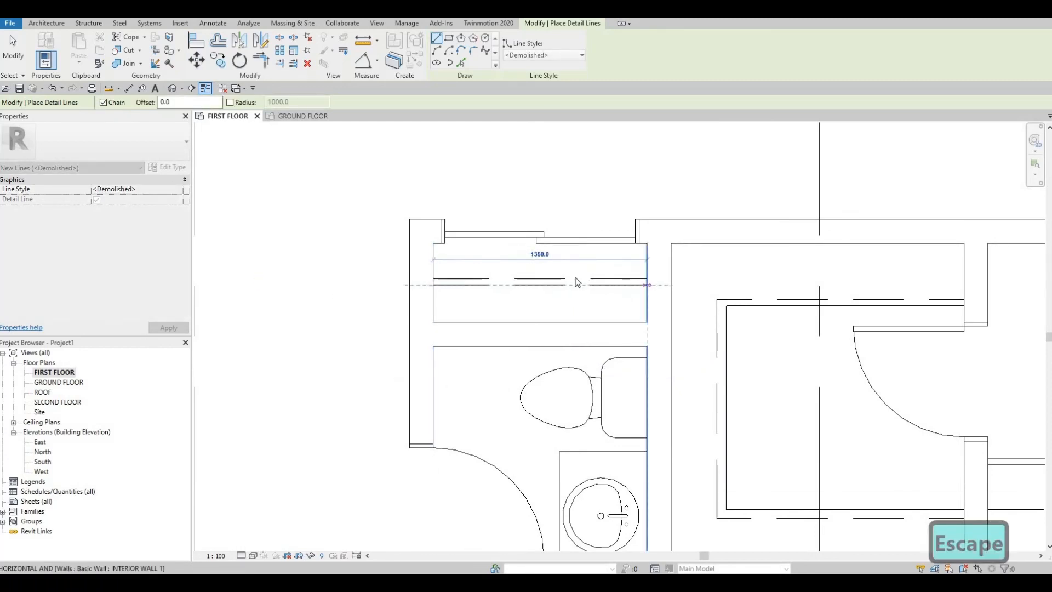
{"action": "key", "text": "Escape"}
{"action": "key", "text": "Escape"}
- Examine the overall first floor plan across grids 1 to 5 and A to F
{"action": "scroll", "coordinate": [570, 274], "scroll_direction": "down", "scroll_amount": 2}
{"action": "scroll", "coordinate": [628, 285], "scroll_direction": "down", "scroll_amount": 5}
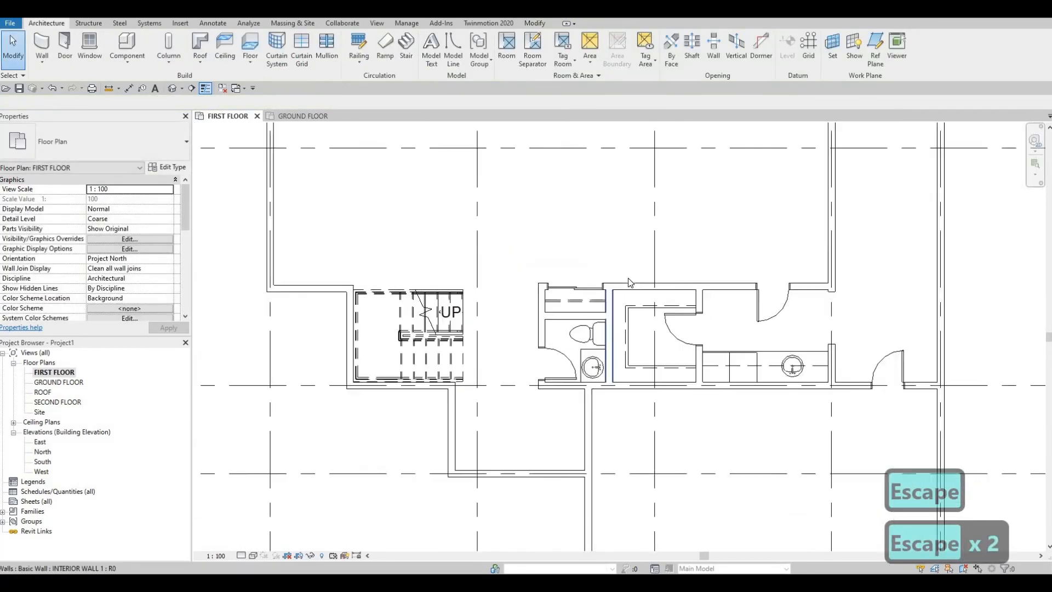
{"action": "scroll", "coordinate": [603, 323], "scroll_direction": "down", "scroll_amount": 4}
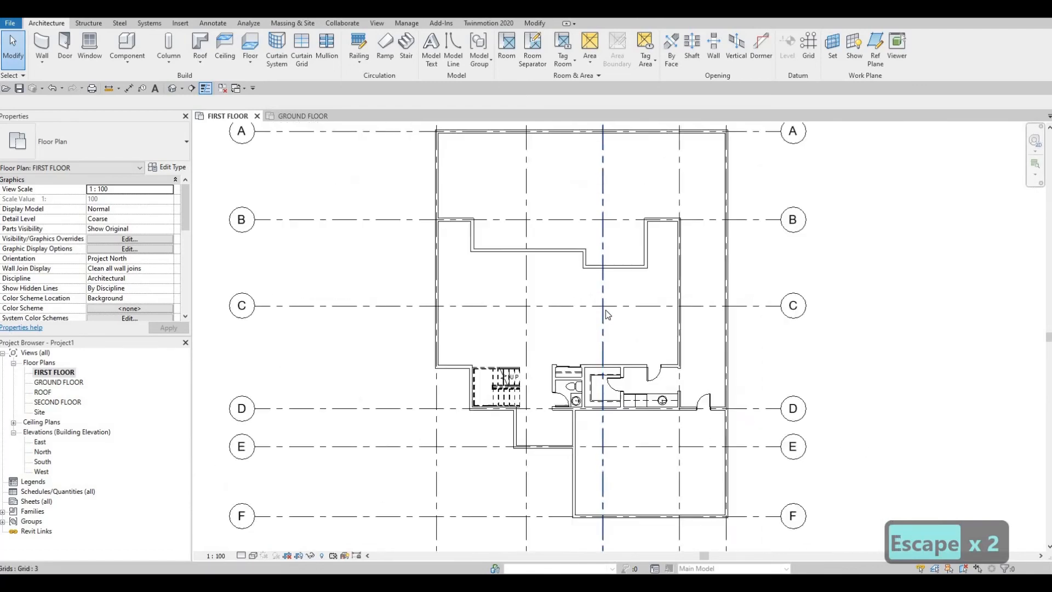
{"action": "scroll", "coordinate": [593, 329], "scroll_direction": "down", "scroll_amount": 1}
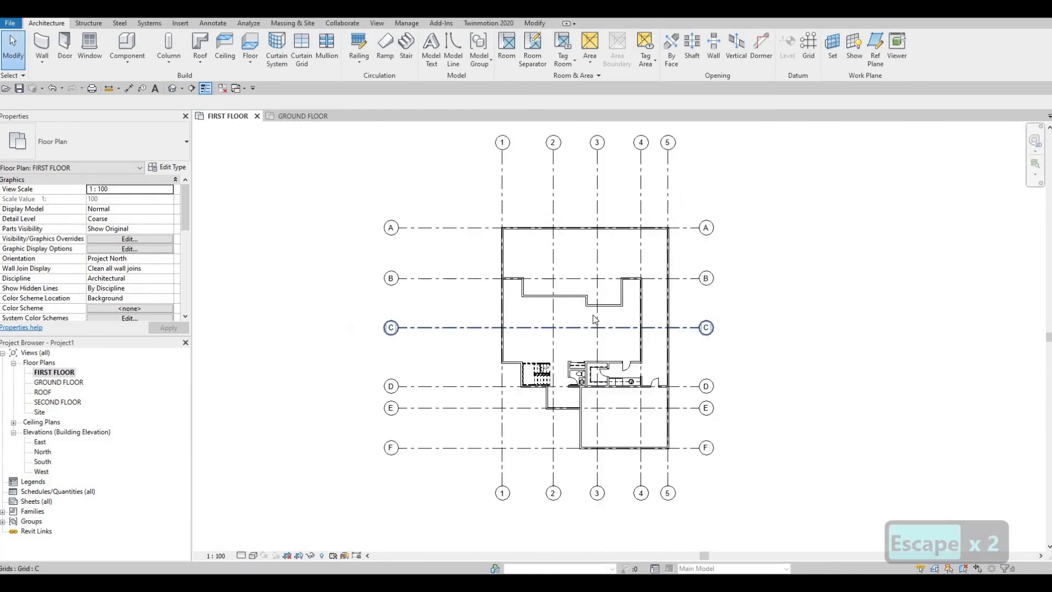
{"action": "middle_click_drag", "start_coordinate": [594, 351], "coordinate": [586, 348]}
{"action": "scroll", "coordinate": [594, 350], "scroll_direction": "up", "scroll_amount": 1}
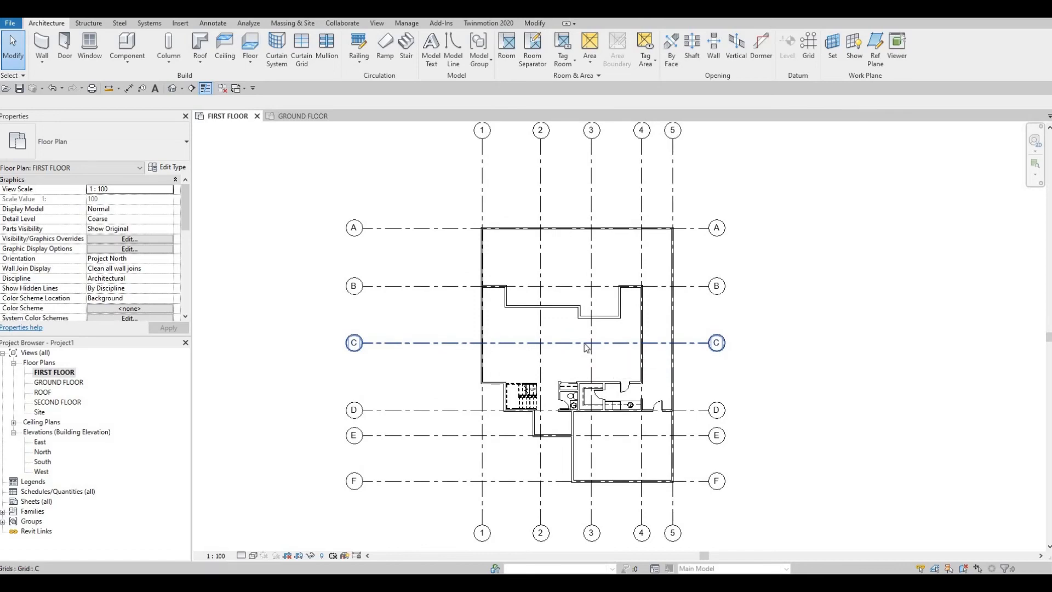
{"action": "scroll", "coordinate": [585, 345], "scroll_direction": "down", "scroll_amount": 1}
{"action": "scroll", "coordinate": [586, 345], "scroll_direction": "up", "scroll_amount": 1}
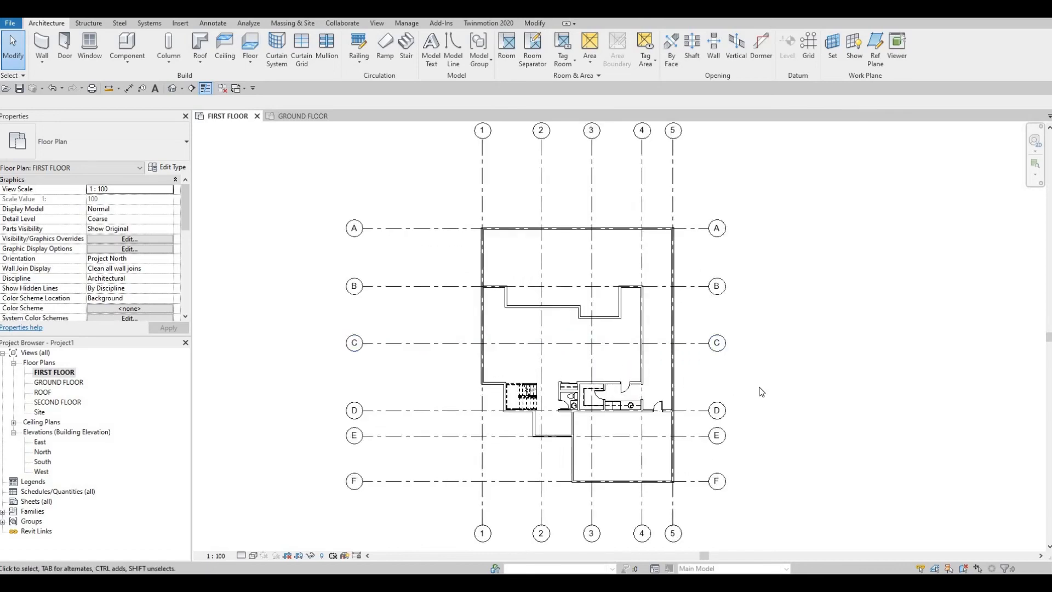